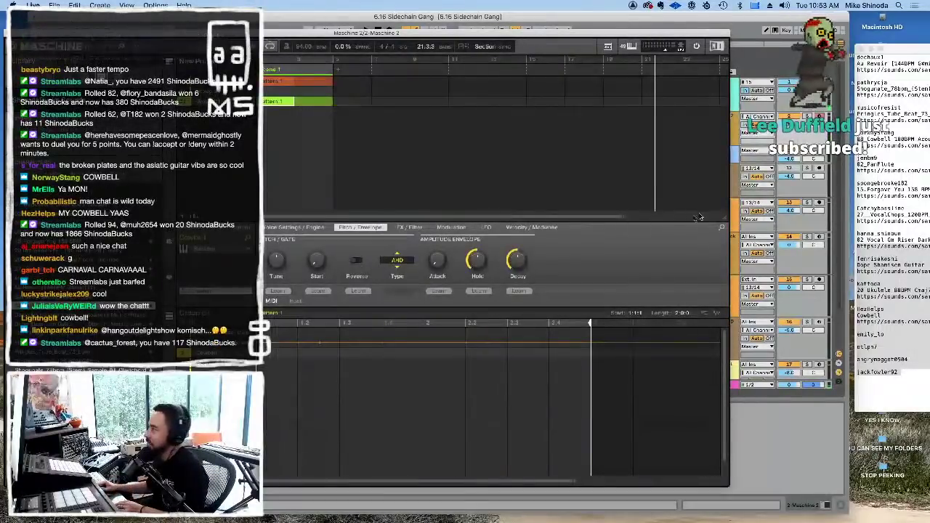
Step: Enlarge the pattern editor, select the loop sound in Group C1, and extend the group's pattern to 4 bars
{"action": "left_click_drag", "start_coordinate": [724, 214], "coordinate": [719, 132]}
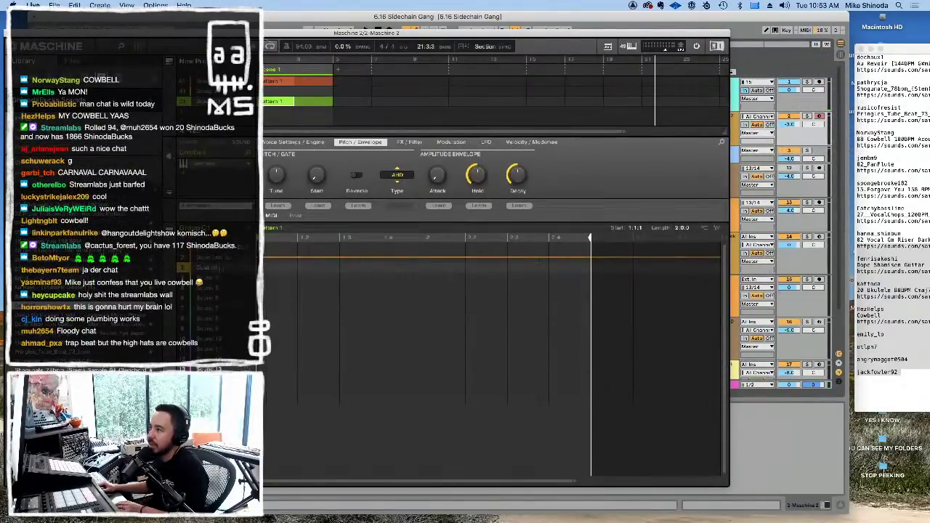
{"action": "left_click", "coordinate": [217, 257]}
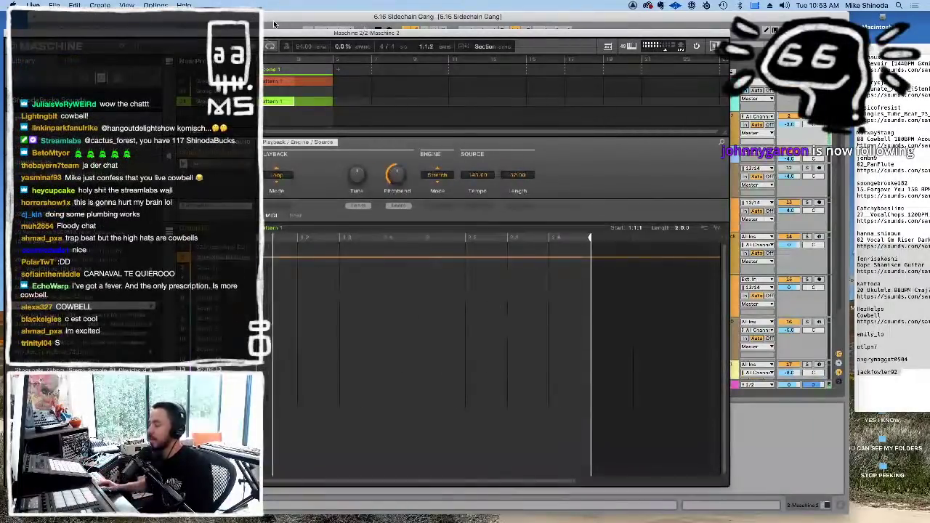
{"action": "mouse_move", "coordinate": [275, 29]}
{"action": "left_mouse_down"}
{"action": "mouse_move", "coordinate": [287, 180]}
{"action": "mouse_move", "coordinate": [282, 27]}
{"action": "left_mouse_up"}
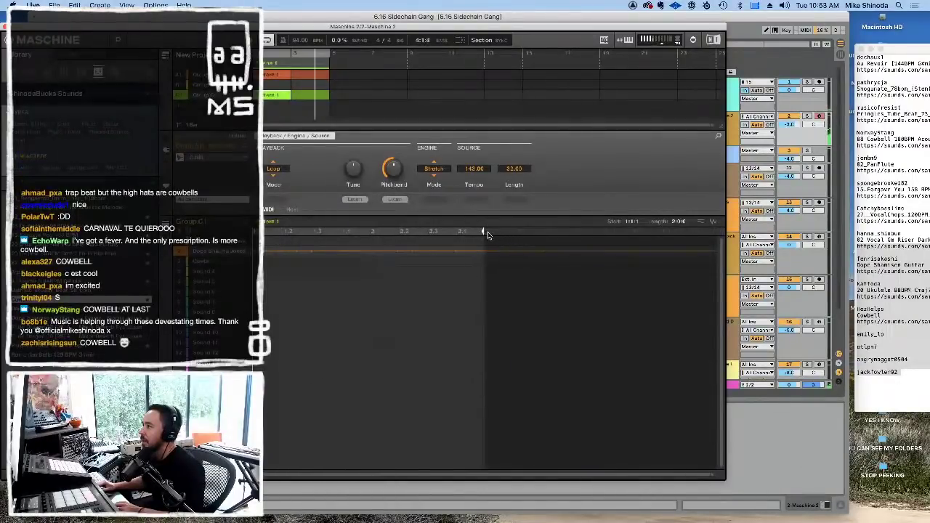
{"action": "left_click_drag", "start_coordinate": [486, 232], "coordinate": [702, 232]}
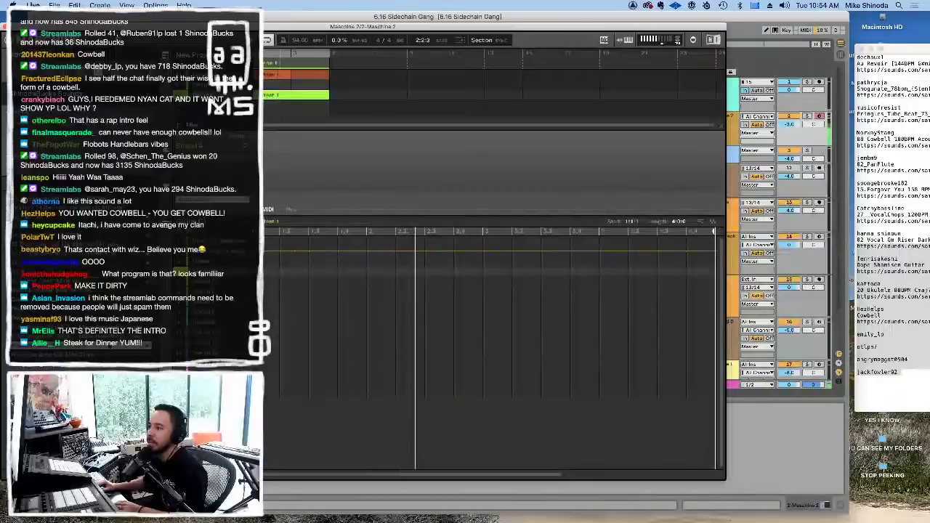
Step: Load the 73 BPM Pringles tube beat loop into the third sound slot and the 158 BPM loop into the fourth
{"action": "double_click", "coordinate": [117, 223]}
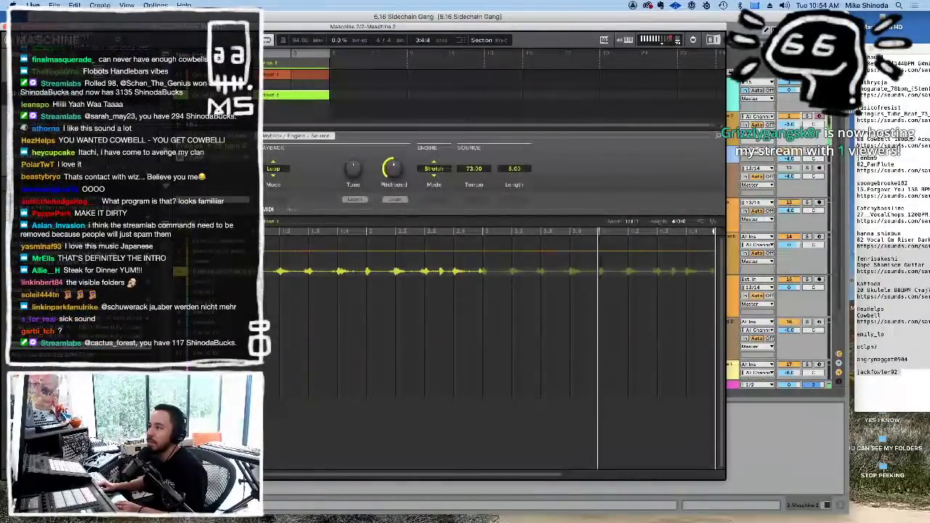
{"action": "left_click", "coordinate": [239, 282]}
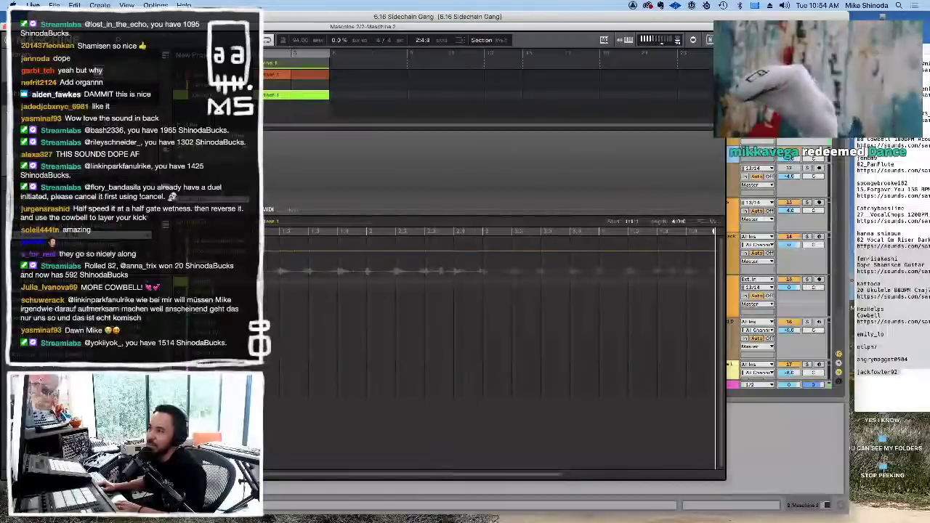
{"action": "double_click", "coordinate": [76, 236]}
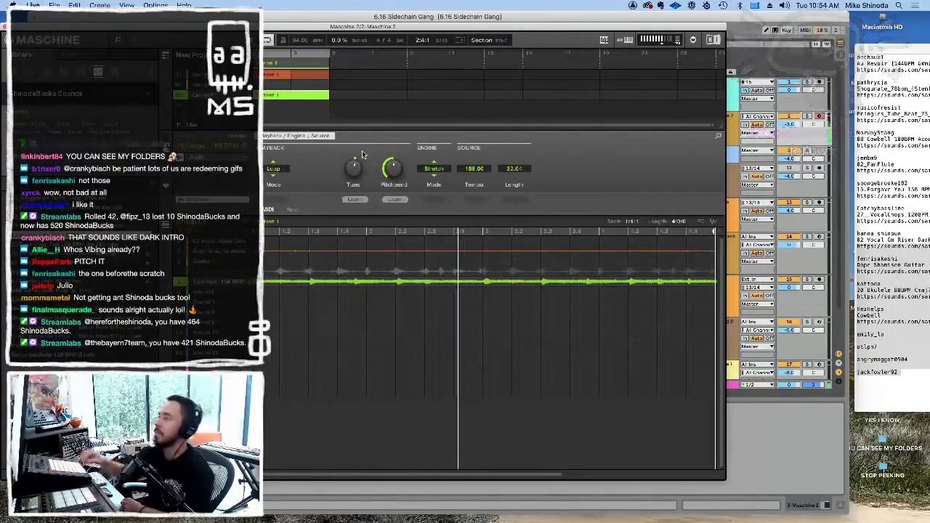
Step: Set the playback mode of the loop in the fourth sound slot to Gate
{"action": "left_click", "coordinate": [281, 171]}
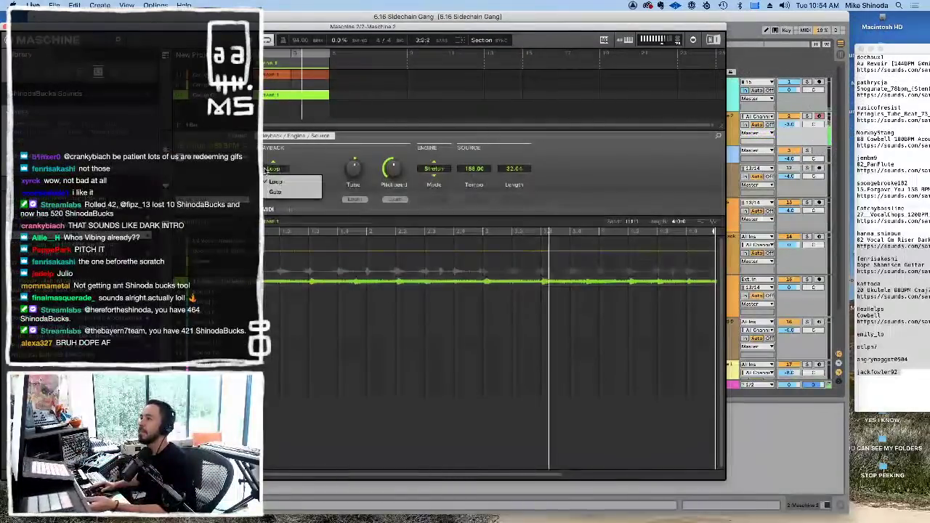
{"action": "left_click", "coordinate": [274, 185]}
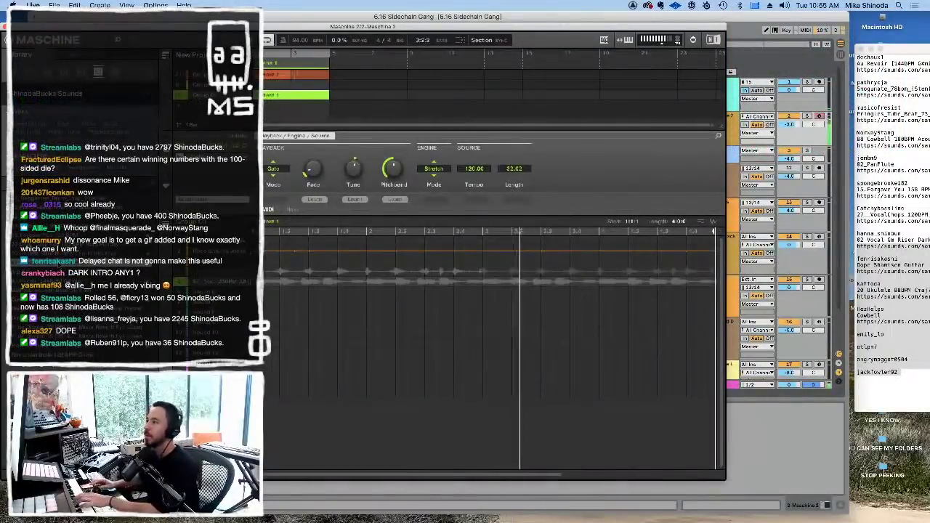
{"action": "mouse_move", "coordinate": [357, 169]}
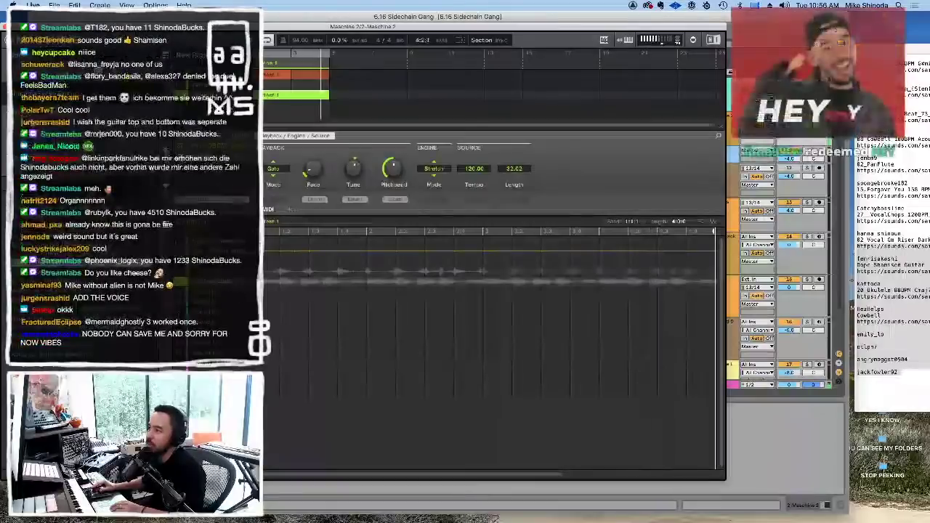
Step: Audition the vocal riser in the first sound slot of Group C1 and draw its note across the full 4-bar pattern
{"action": "left_click", "coordinate": [218, 242]}
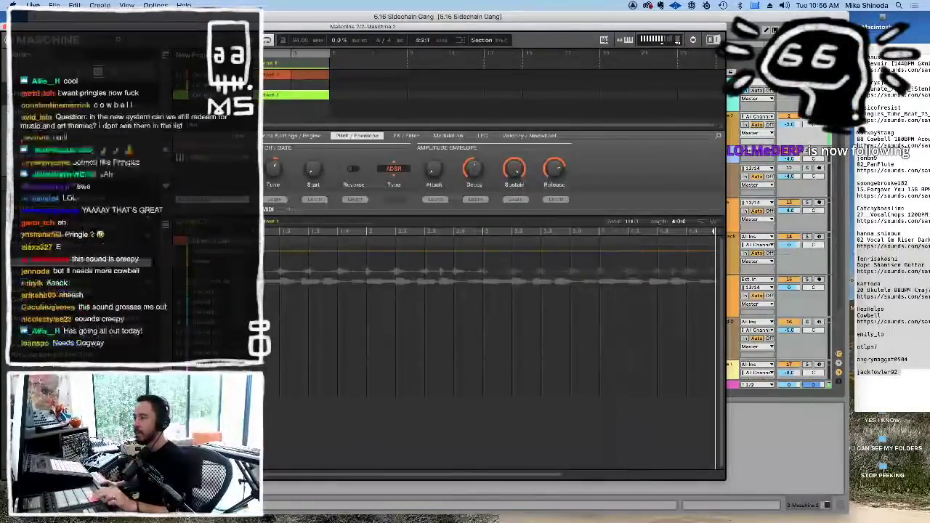
{"action": "key", "text": "space"}
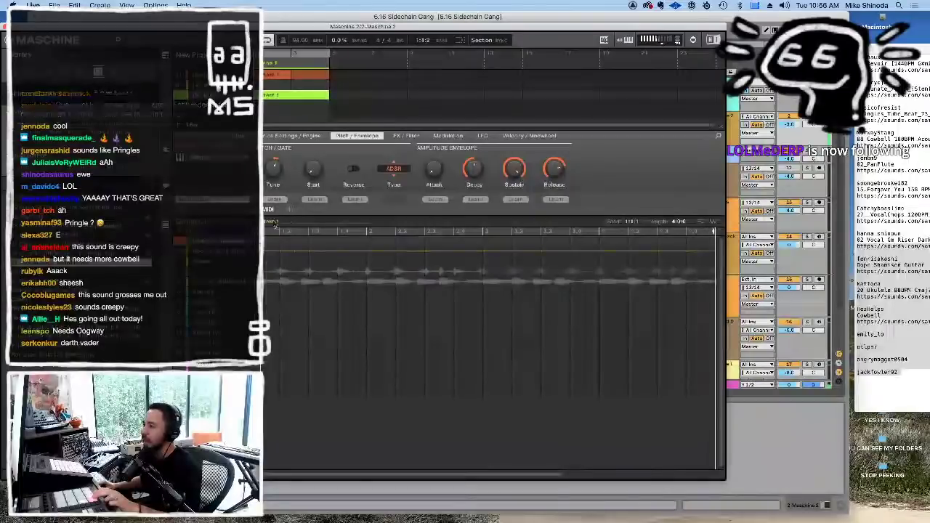
{"action": "key", "text": "space"}
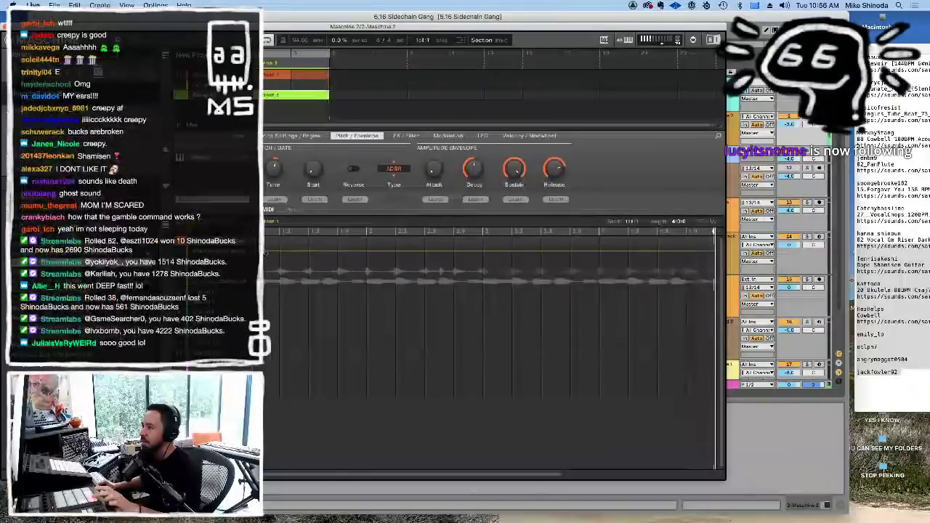
{"action": "left_click_drag", "start_coordinate": [300, 240], "coordinate": [713, 229]}
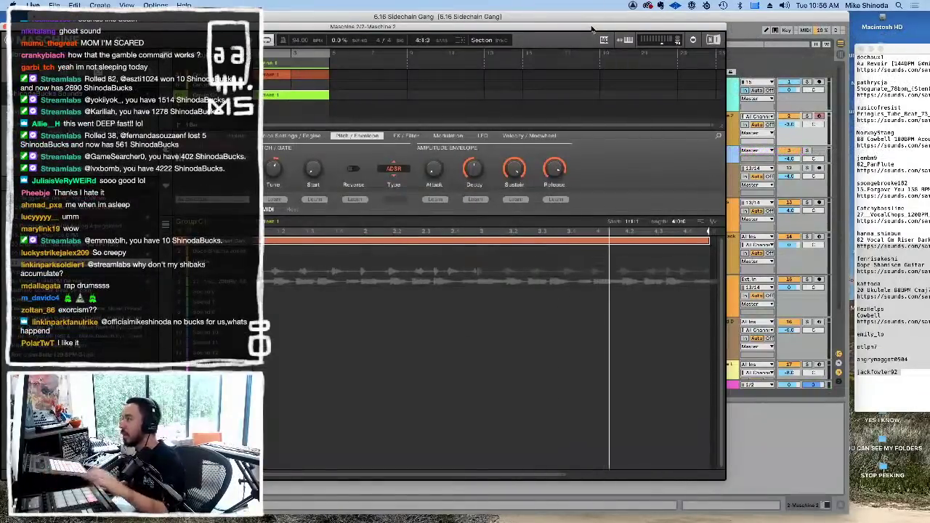
Step: Insert a new audio track below the Maschine 2 track and place the rendered vocal riser pattern on it
{"action": "left_click_drag", "start_coordinate": [593, 29], "coordinate": [479, 16]}
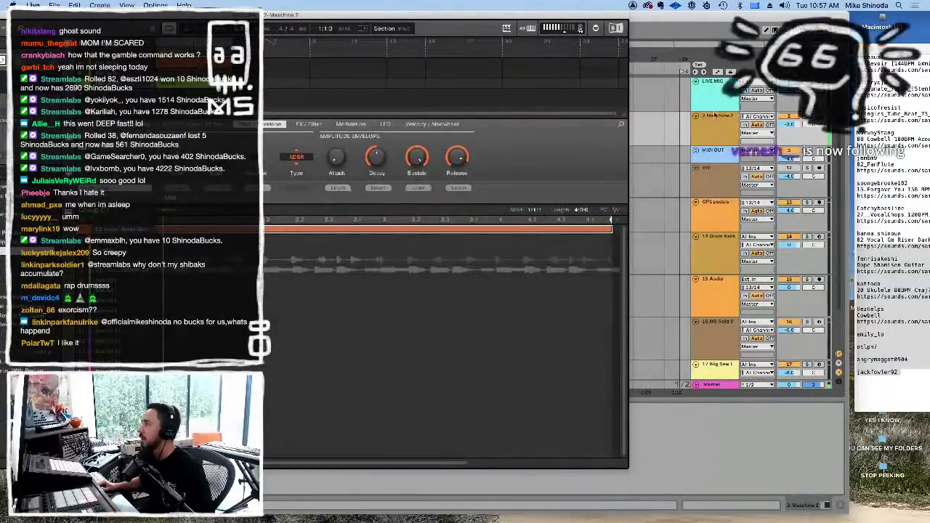
{"action": "left_click", "coordinate": [716, 117]}
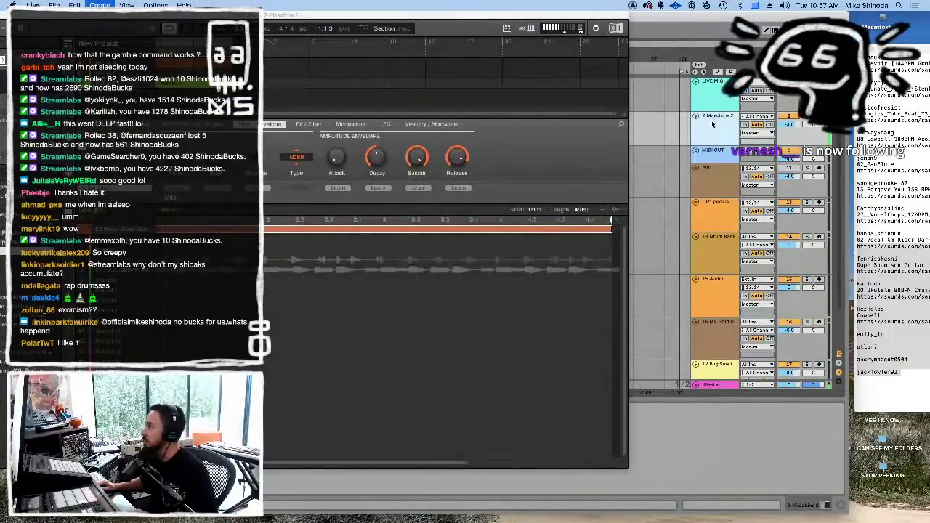
{"action": "key", "text": "super+t"}
{"action": "left_click", "coordinate": [720, 126]}
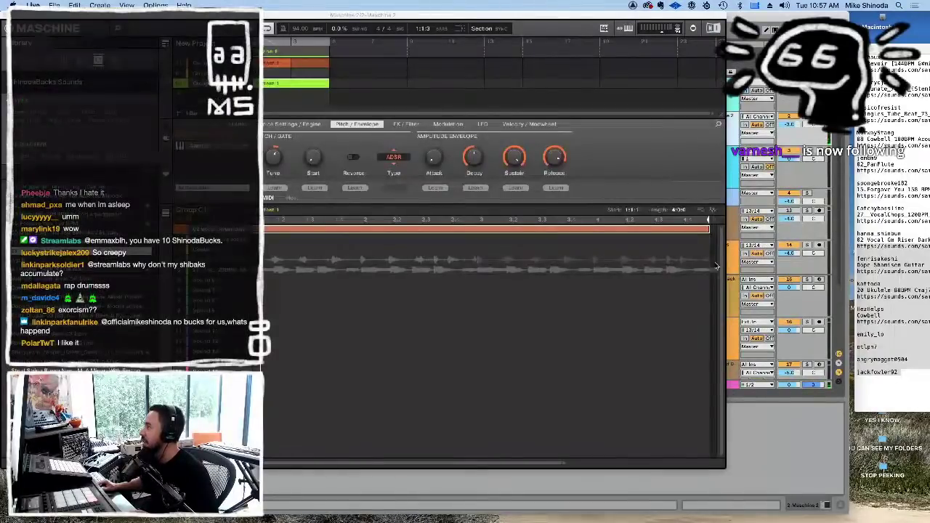
{"action": "left_click_drag", "start_coordinate": [697, 14], "coordinate": [592, 15]}
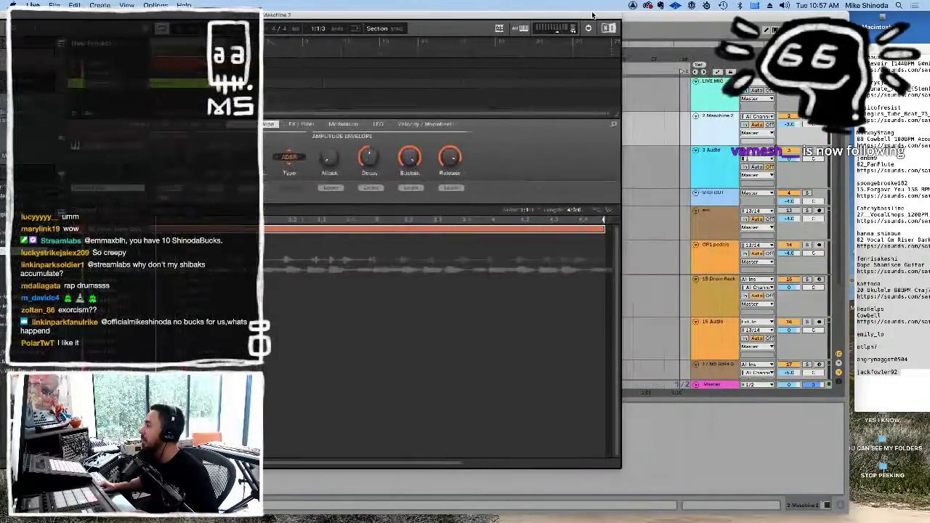
{"action": "left_click_drag", "start_coordinate": [609, 212], "coordinate": [642, 157]}
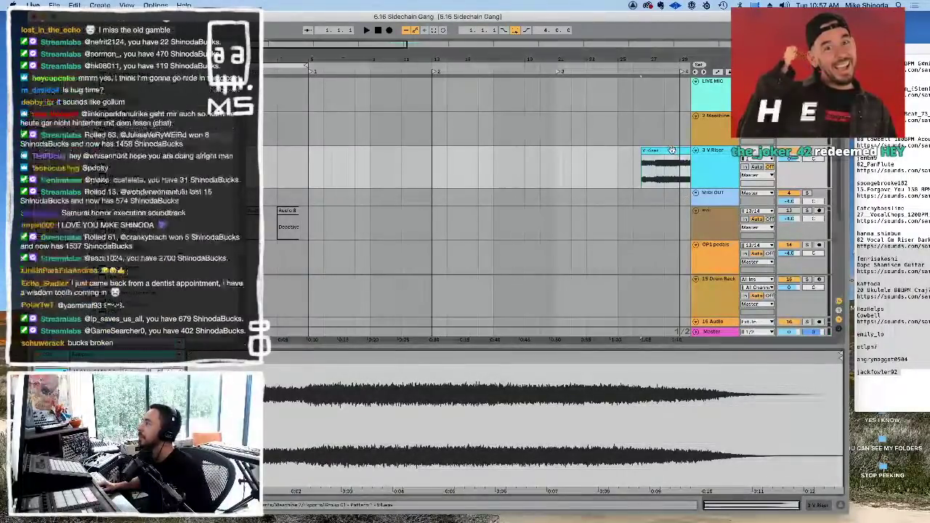
Step: Move the V Riser clip to the start of the arrangement on its track and deactivate it
{"action": "key", "text": "super+z"}
{"action": "left_click_drag", "start_coordinate": [333, 165], "coordinate": [263, 165]}
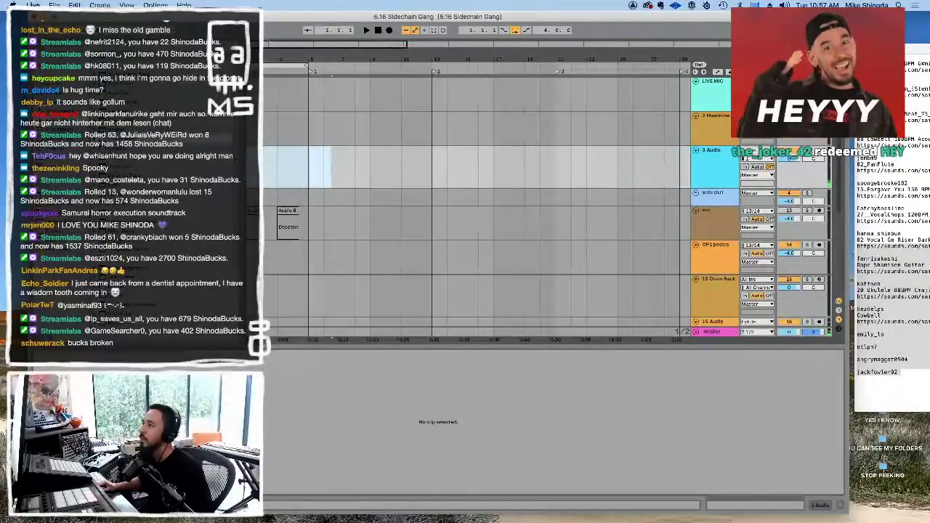
{"action": "key", "text": "super+v"}
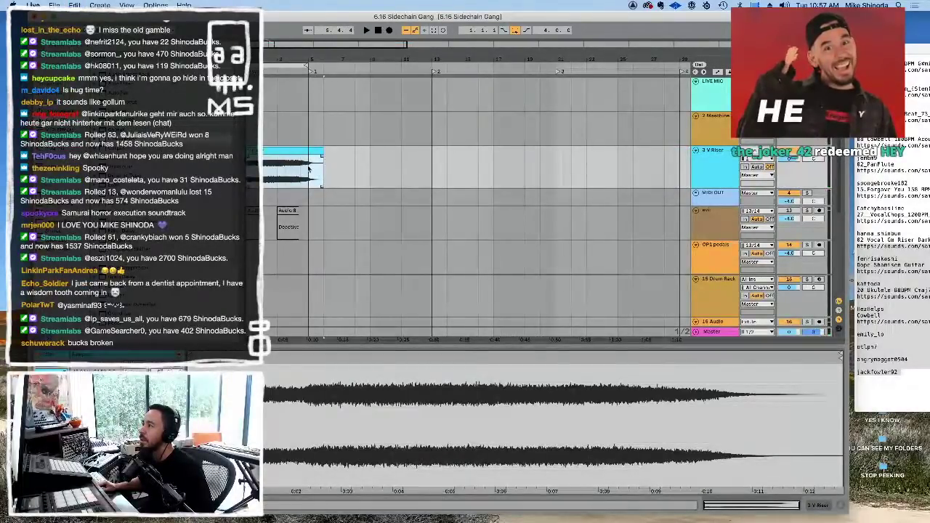
{"action": "key", "text": "0"}
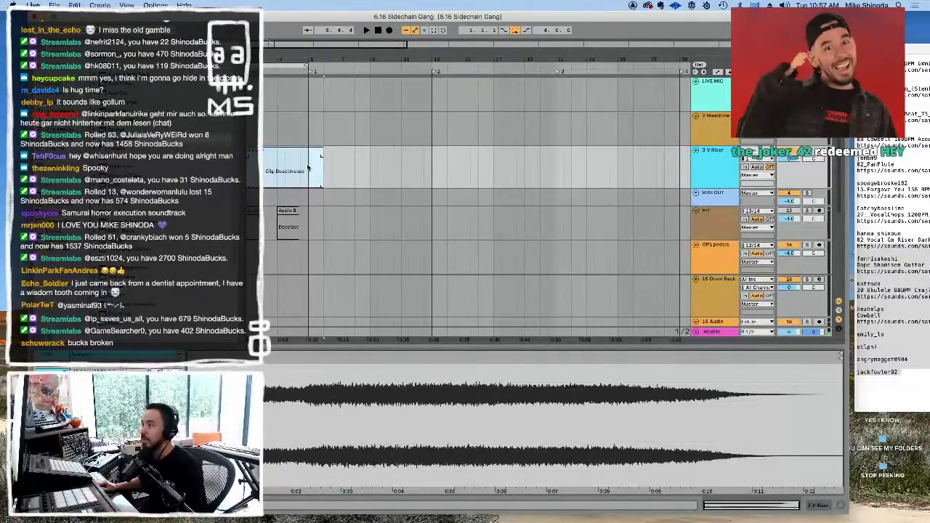
Step: Reopen the Maschine 2 instrument, select the riser note in Group C1, and switch to the group's second sound
{"action": "left_click", "coordinate": [707, 120]}
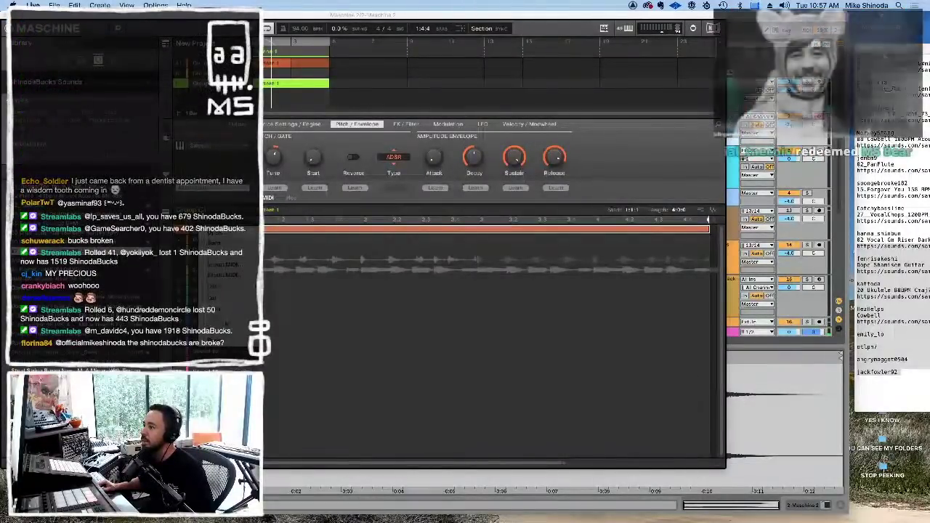
{"action": "left_click", "coordinate": [277, 232]}
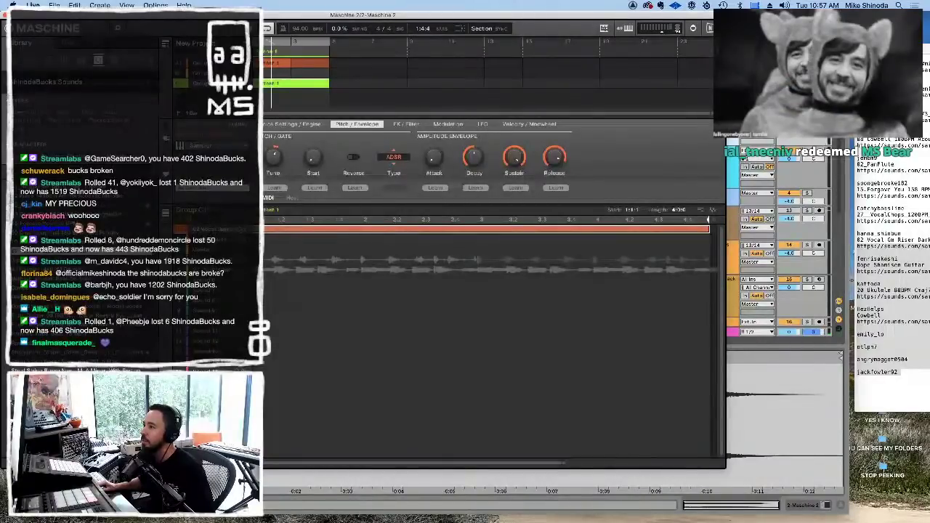
{"action": "left_click", "coordinate": [214, 247]}
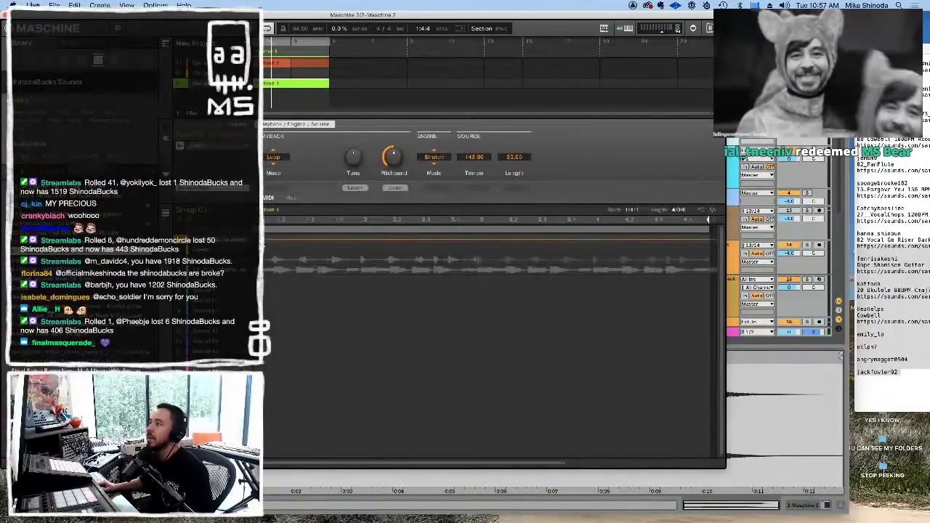
{"action": "mouse_move", "coordinate": [224, 15]}
{"action": "left_mouse_down"}
{"action": "mouse_move", "coordinate": [247, 19]}
{"action": "mouse_move", "coordinate": [234, 18]}
{"action": "left_mouse_up"}
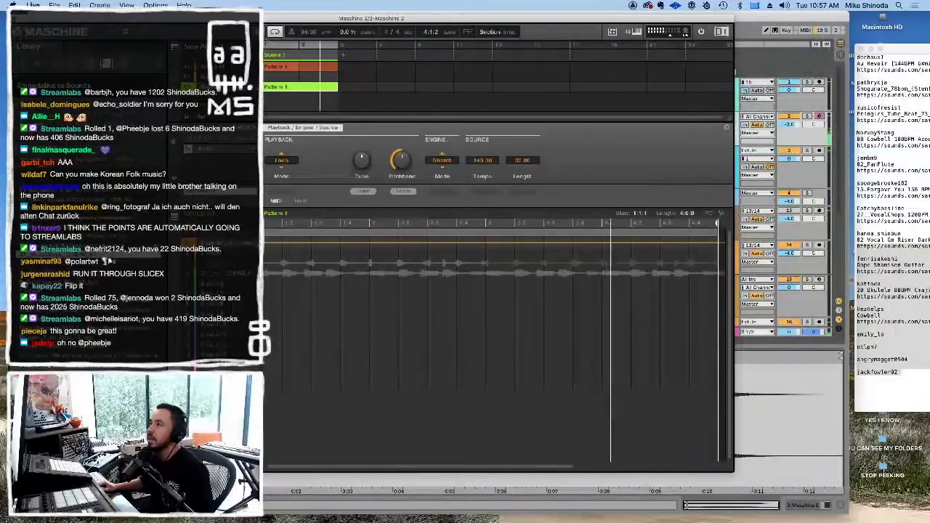
Step: Show the sounds of drum Group A1 and check the sampler engine mode of its second closed hi-hat
{"action": "left_click", "coordinate": [223, 67]}
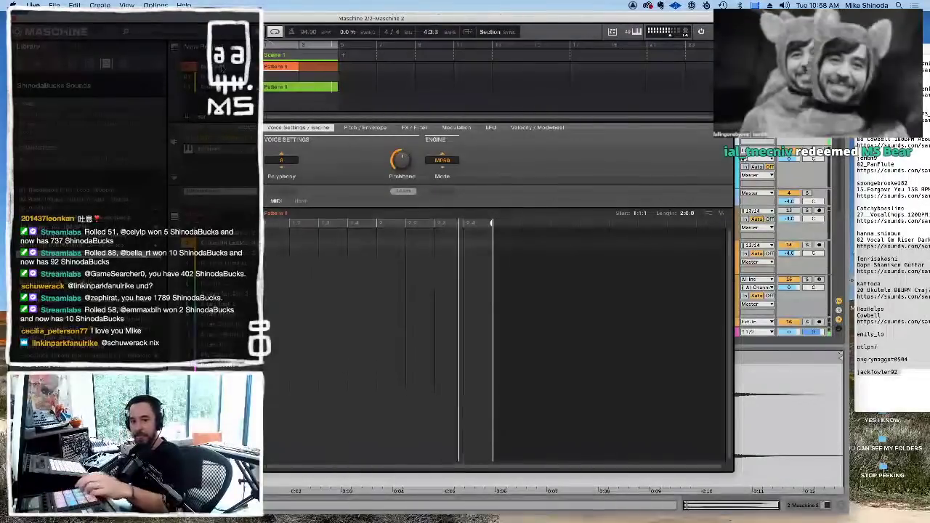
{"action": "left_click_drag", "start_coordinate": [304, 14], "coordinate": [494, 30]}
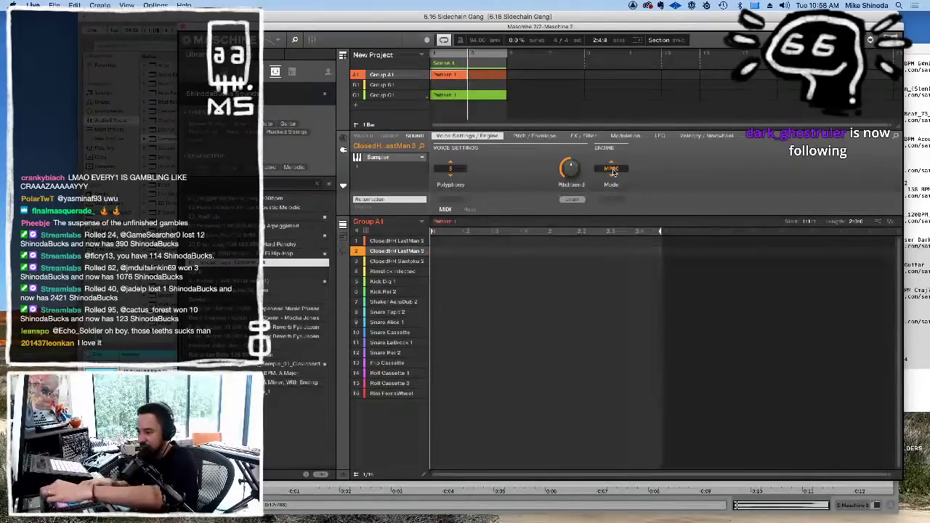
{"action": "left_click", "coordinate": [613, 172]}
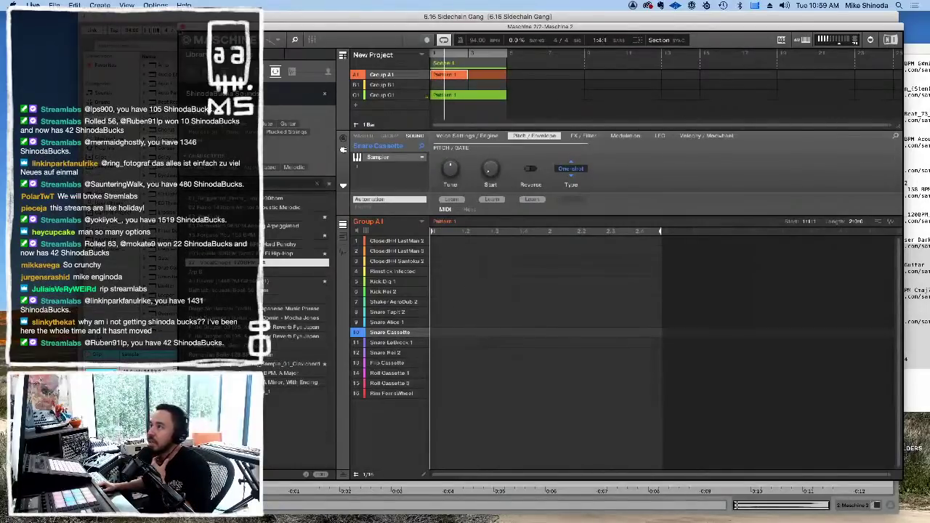
Step: Close the Maschine window and open the Biig Saw Lead track's instrument at its Pitch/Osc settings
{"action": "left_click_drag", "start_coordinate": [213, 29], "coordinate": [69, 27]}
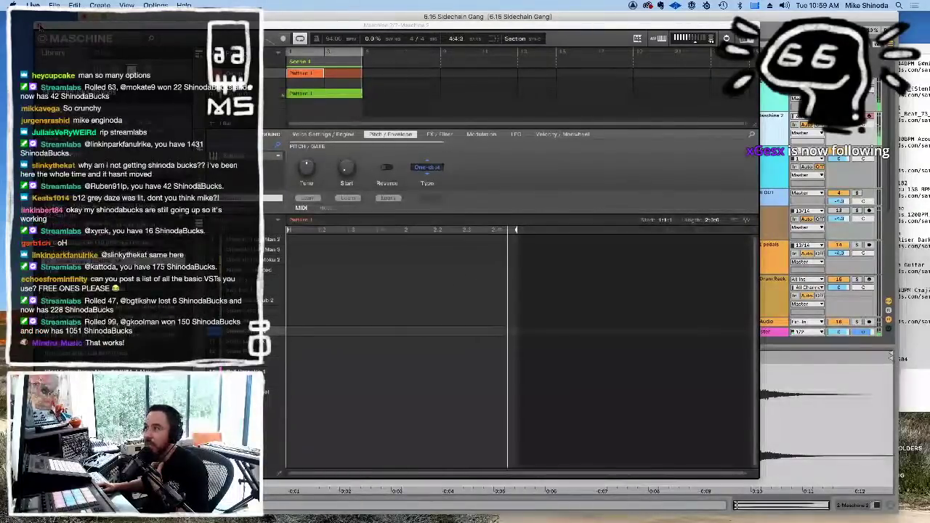
{"action": "left_click", "coordinate": [40, 27]}
{"action": "scroll", "coordinate": [625, 247], "scroll_direction": "down", "scroll_amount": 5}
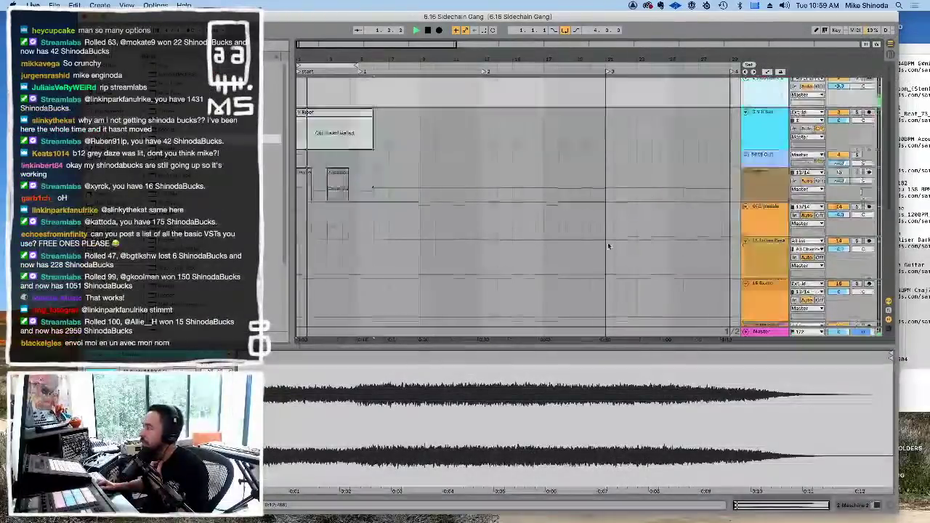
{"action": "scroll", "coordinate": [610, 244], "scroll_direction": "up", "scroll_amount": 3}
{"action": "scroll", "coordinate": [610, 245], "scroll_direction": "down", "scroll_amount": 3}
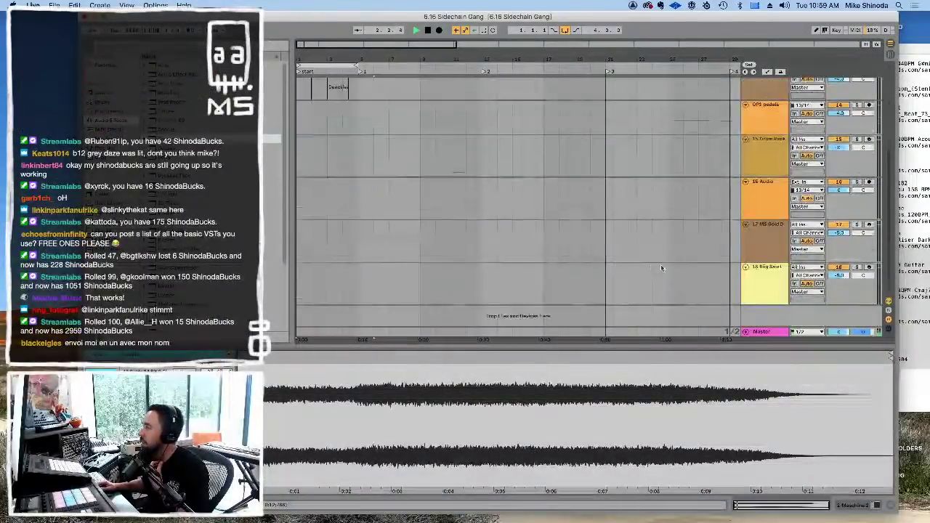
{"action": "left_click", "coordinate": [772, 272]}
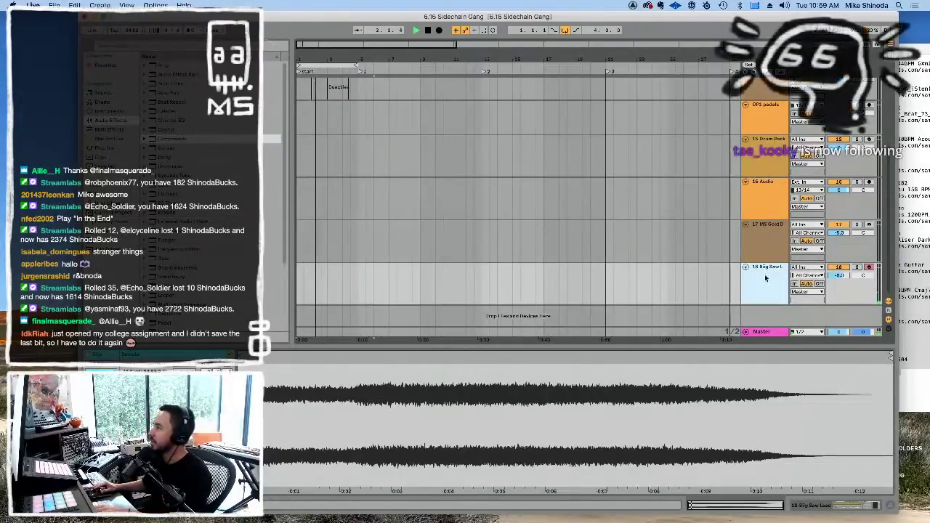
{"action": "left_click", "coordinate": [763, 273]}
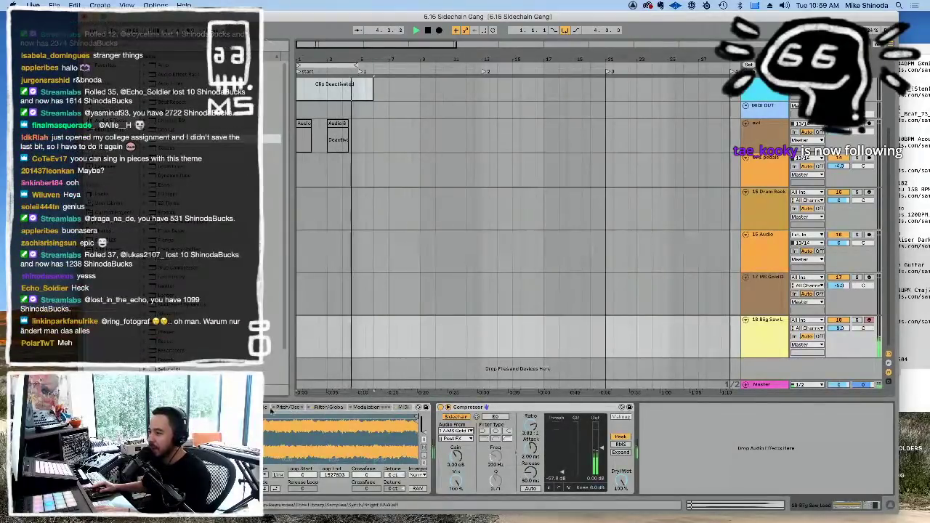
{"action": "left_click", "coordinate": [287, 407]}
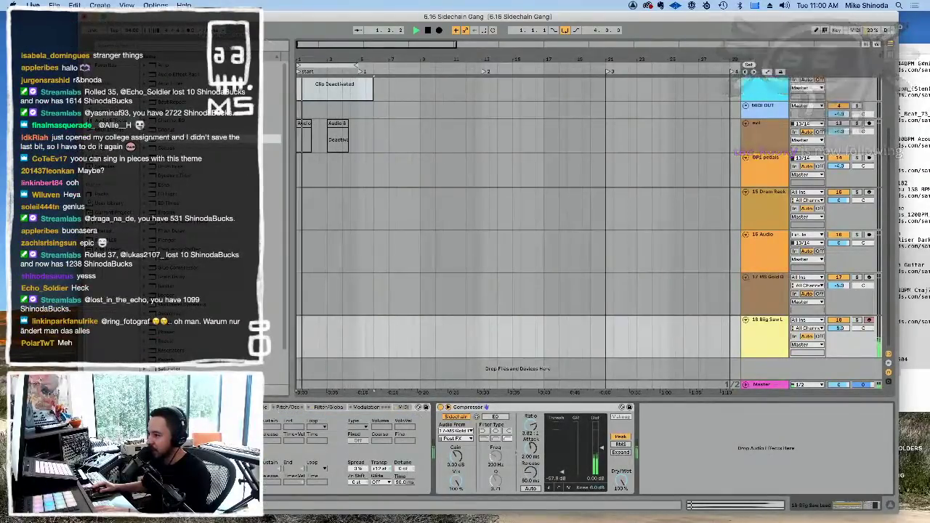
Step: Show the saw lead's Filter/Global settings and record a four-bar chord progression into a MIDI clip on the Biig Saw Lead track
{"action": "left_click", "coordinate": [315, 408]}
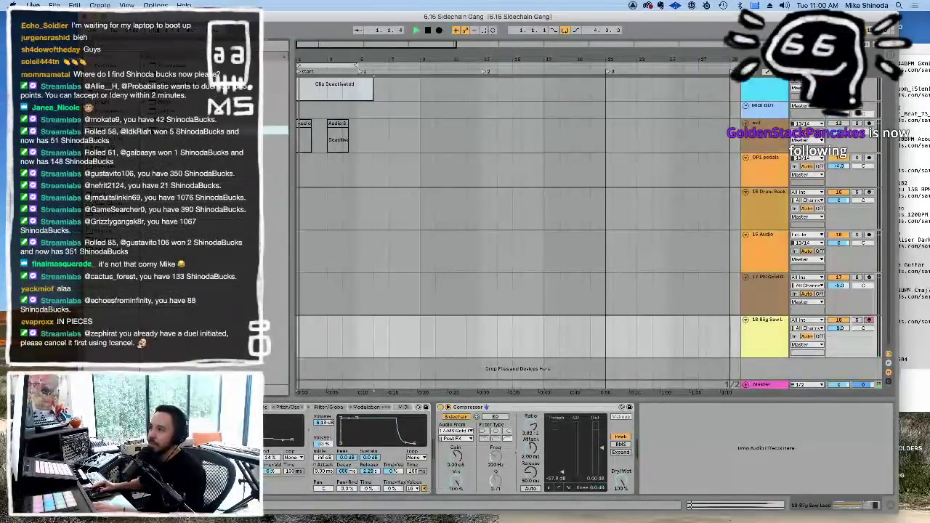
{"action": "key", "text": "Return"}
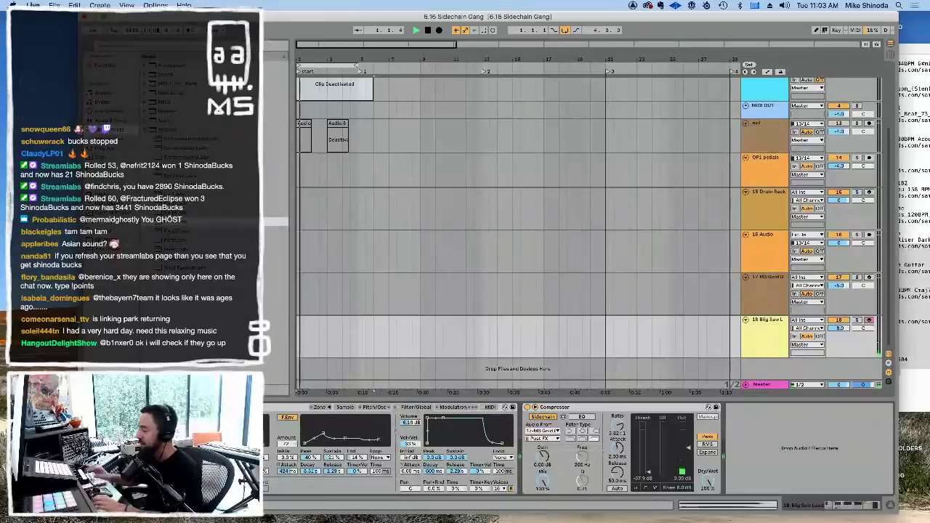
{"action": "key", "text": "F9"}
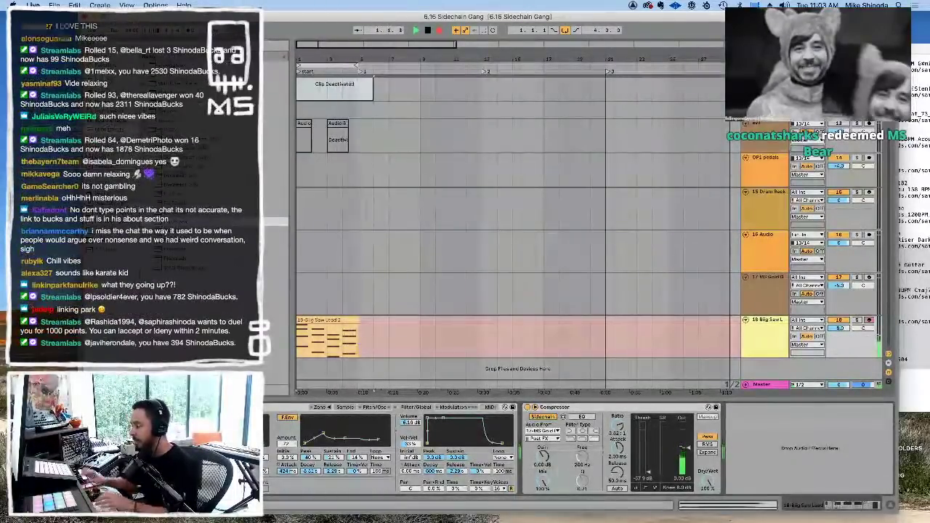
{"action": "key", "text": "F9"}
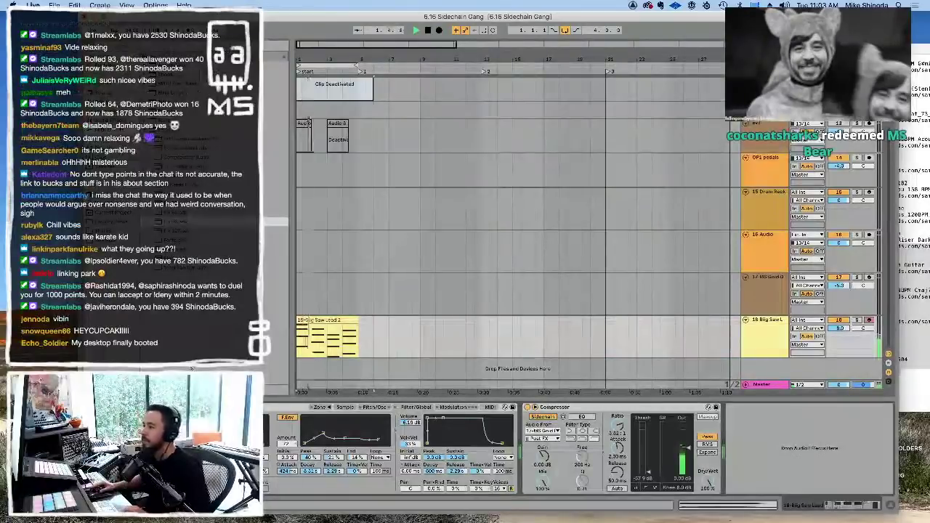
Step: Open the recorded saw lead clip and quantize its notes to 1/16
{"action": "double_click", "coordinate": [315, 320]}
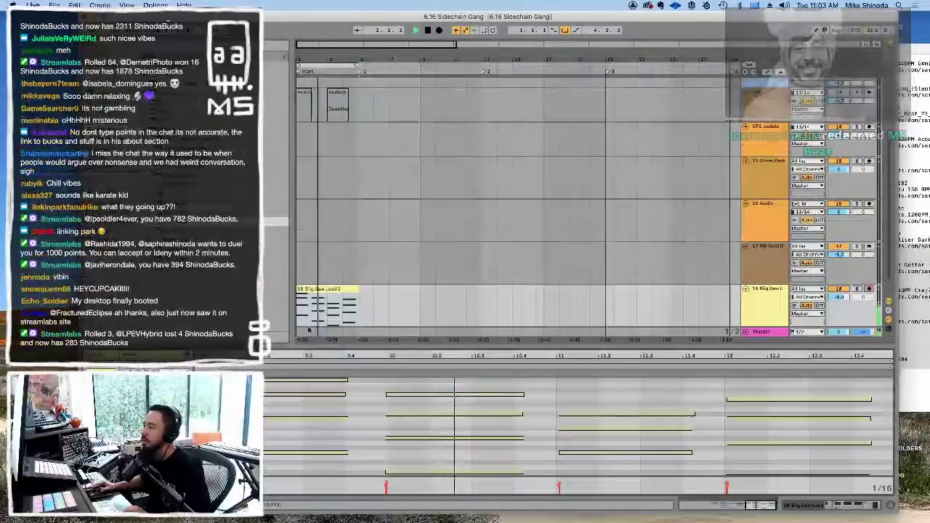
{"action": "right_click", "coordinate": [410, 380]}
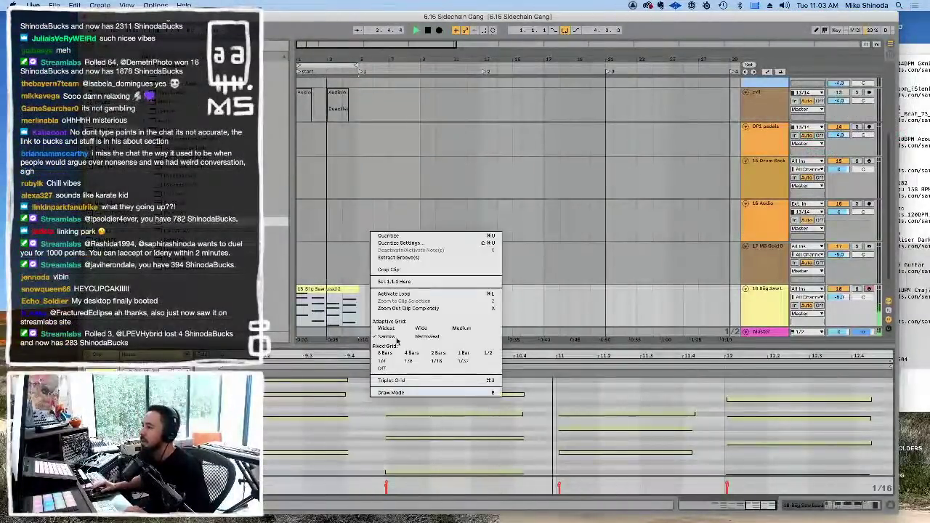
{"action": "left_click", "coordinate": [414, 244]}
{"action": "left_click", "coordinate": [514, 248]}
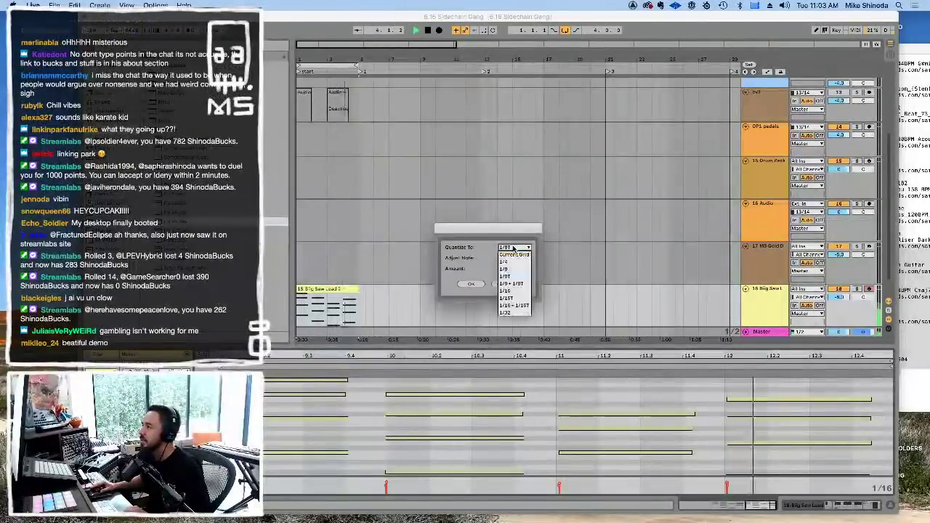
{"action": "left_click", "coordinate": [504, 291]}
{"action": "left_click", "coordinate": [471, 284]}
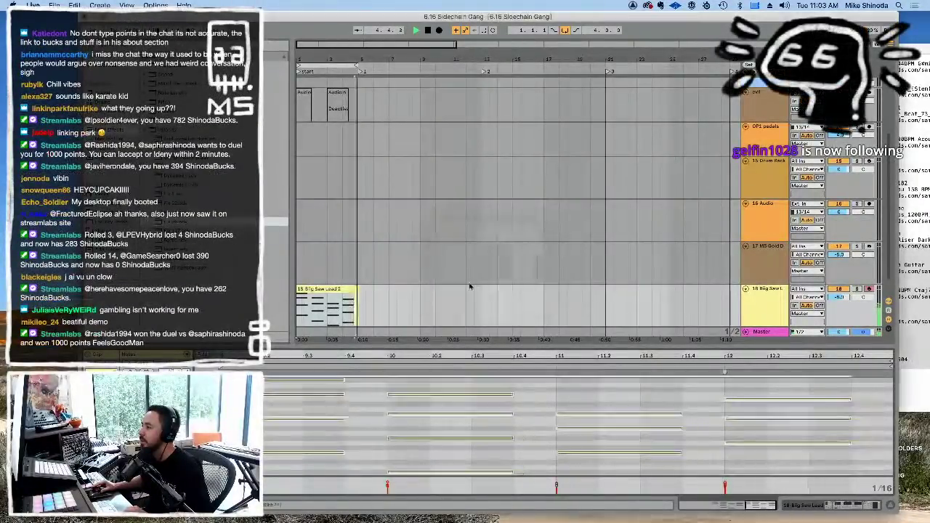
Step: Lengthen the saw lead chord notes so each chord sustains until the next one, and close the clip's note editor
{"action": "left_click_drag", "start_coordinate": [343, 419], "coordinate": [380, 418]}
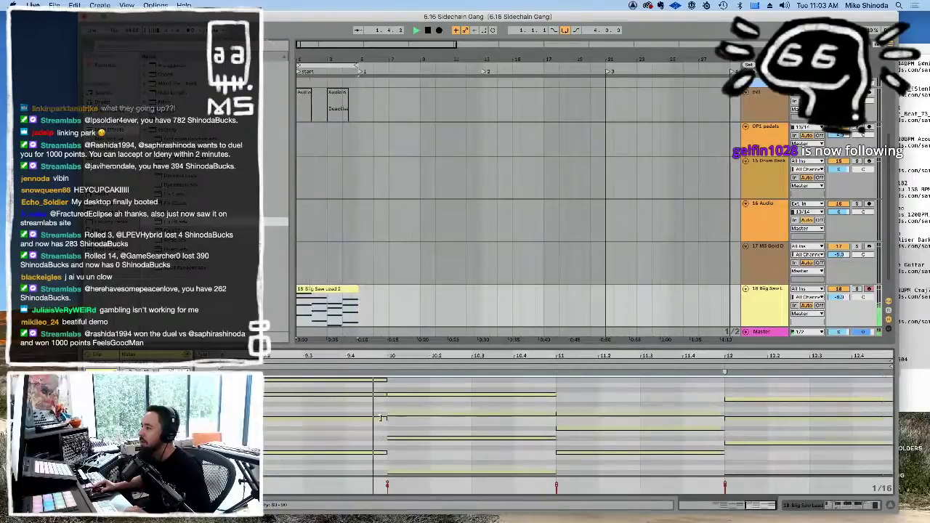
{"action": "right_click", "coordinate": [491, 404]}
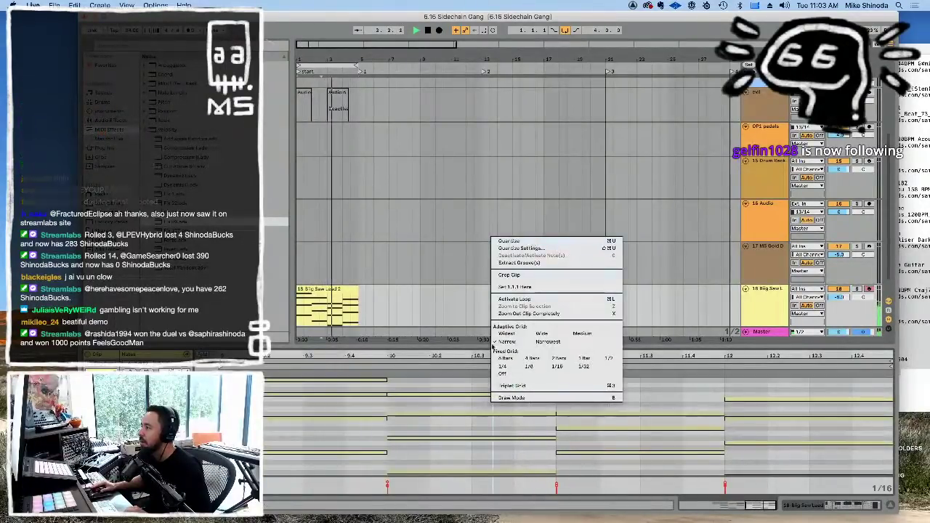
{"action": "left_click", "coordinate": [450, 390]}
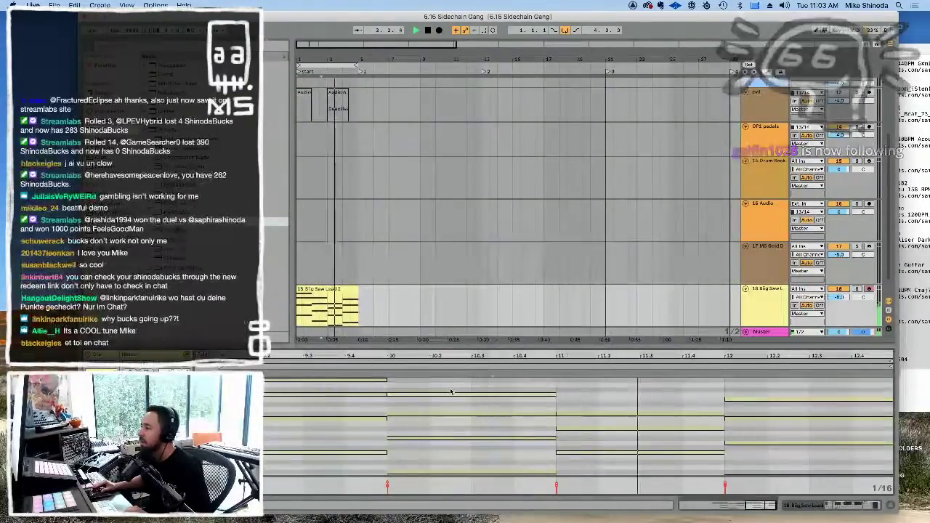
{"action": "double_click", "coordinate": [444, 346]}
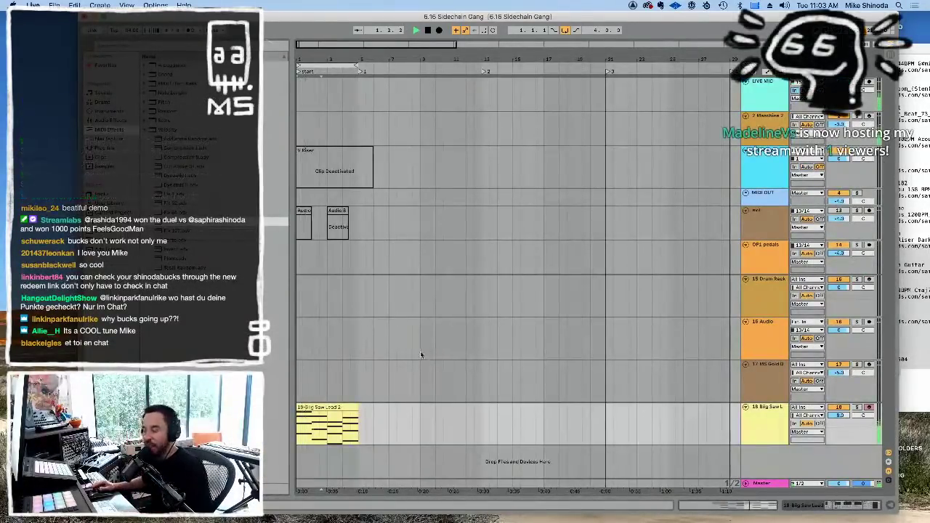
Step: Move the saw lead clip from the start of the arrangement to bar 5, at locator 1
{"action": "left_click", "coordinate": [342, 404]}
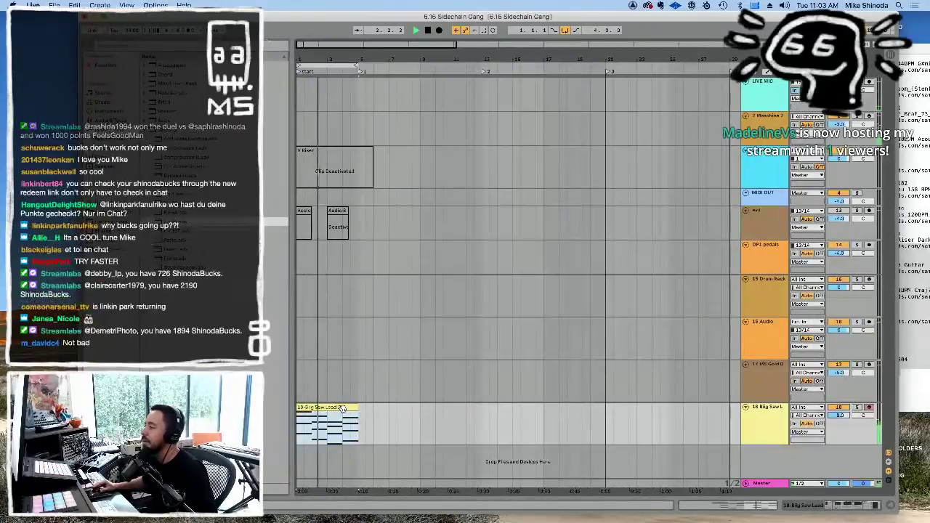
{"action": "key", "text": "Delete"}
{"action": "key", "text": "super+v"}
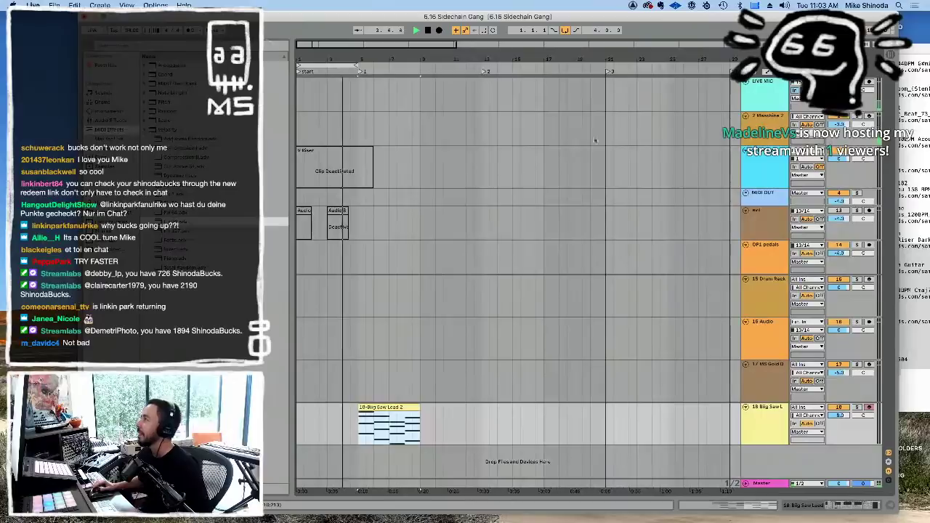
Step: Open the Maschine 2 track's instrument and step through the library's one-shot samples to choose sounds for Group D1's pattern
{"action": "left_click", "coordinate": [756, 119]}
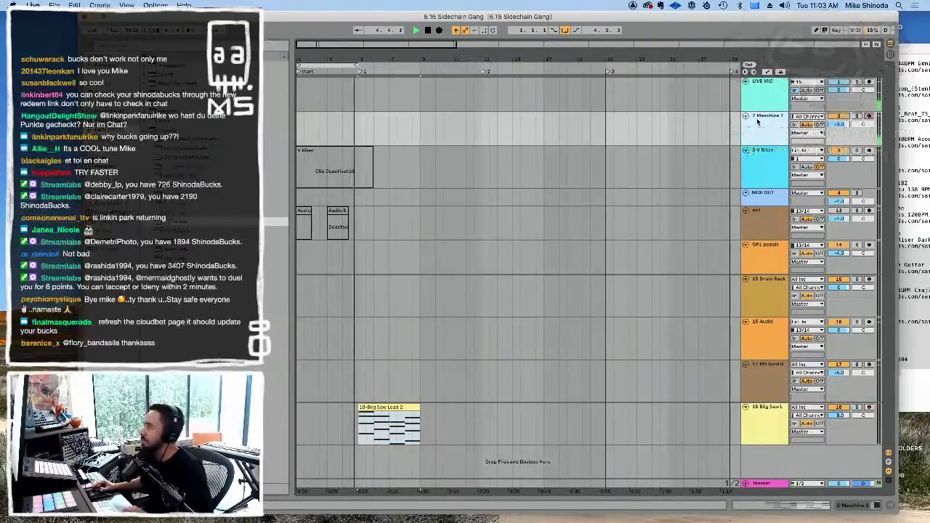
{"action": "double_click", "coordinate": [757, 120]}
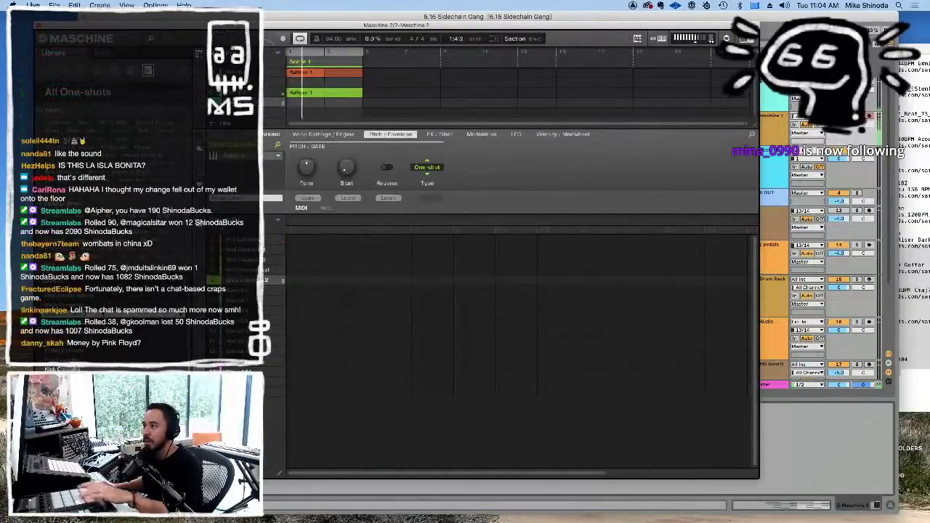
{"action": "key", "text": "Down"}
{"action": "key", "text": "Down"}
{"action": "key", "text": "Down"}
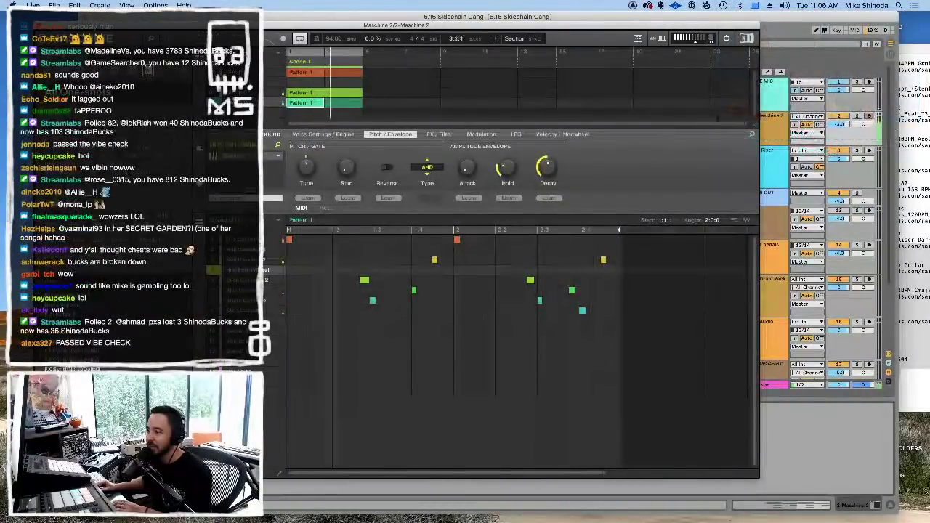
Step: Switch to Group B1 in Maschine and load the Kick NoiseBits sample into an empty sound slot below the existing sounds
{"action": "left_click", "coordinate": [335, 92]}
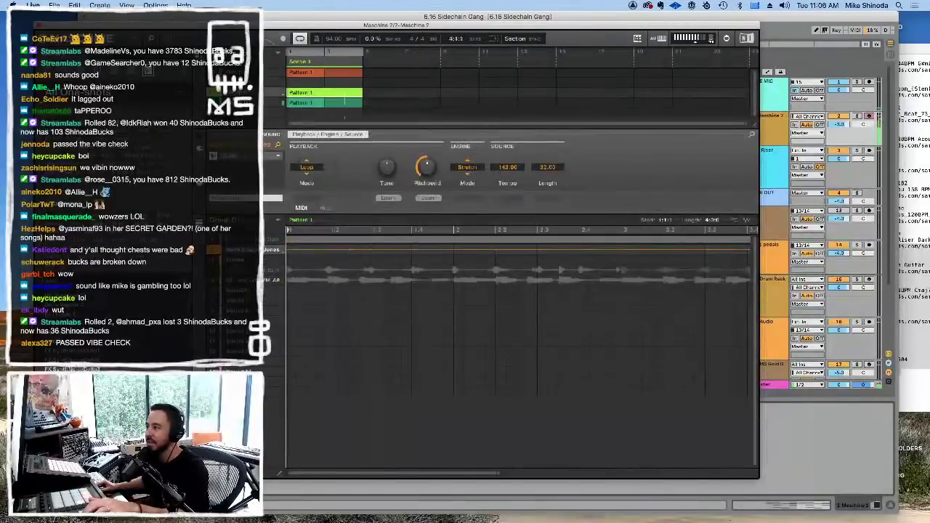
{"action": "left_click", "coordinate": [240, 82]}
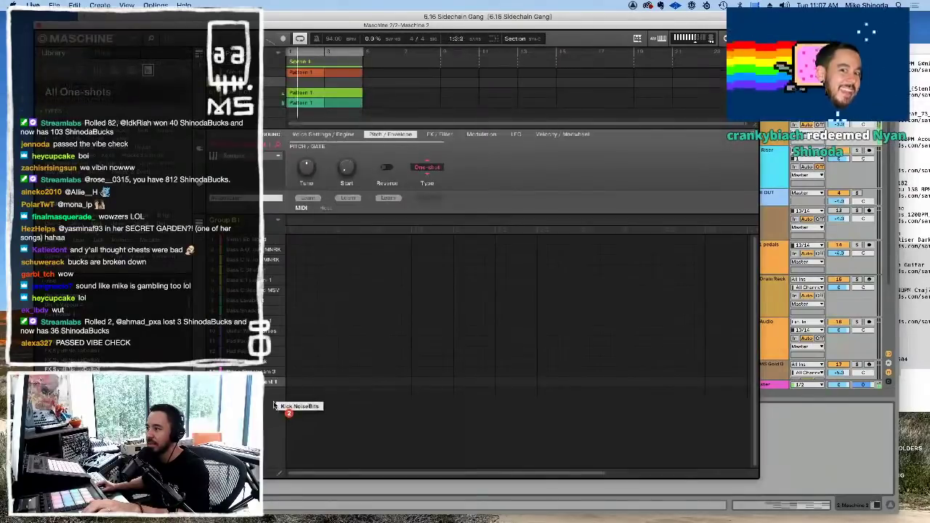
{"action": "left_click_drag", "start_coordinate": [265, 398], "coordinate": [260, 391]}
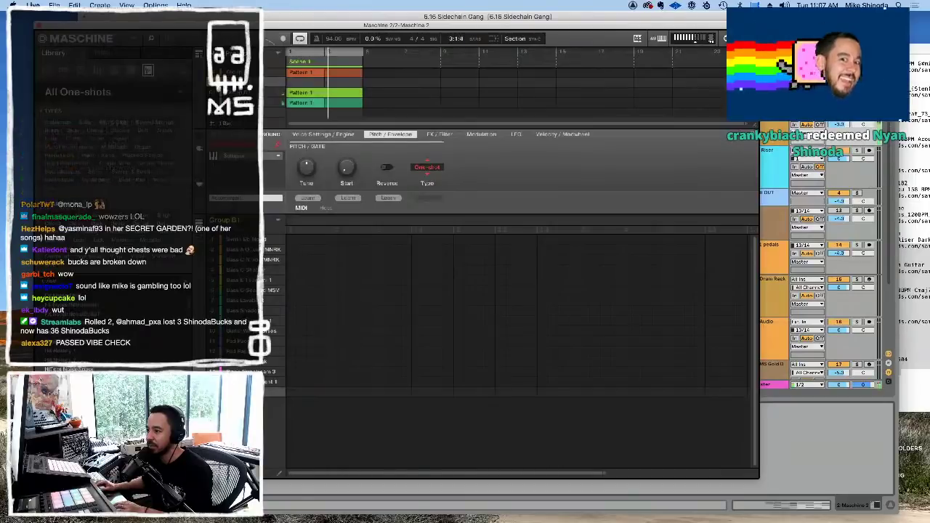
Step: Add the AU version of RC-20 Retro Color as a group-level effect on Group D1
{"action": "left_click", "coordinate": [240, 102]}
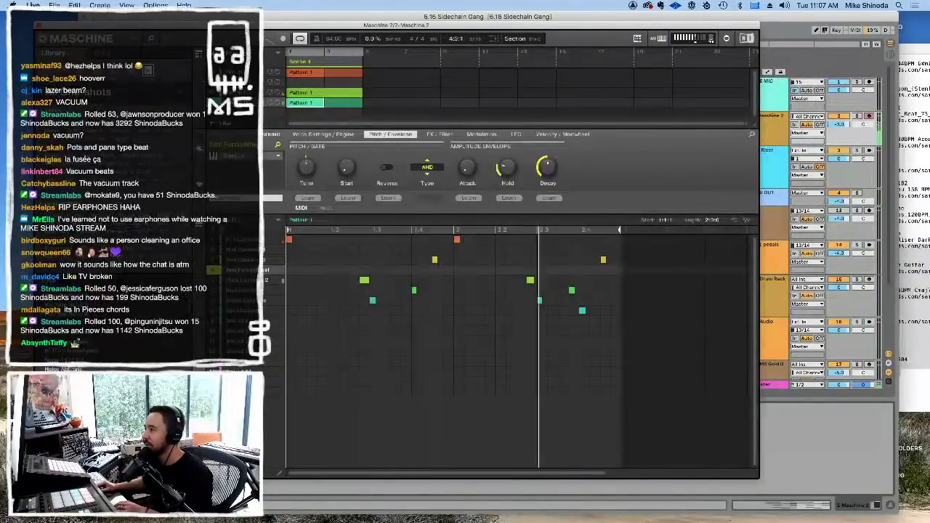
{"action": "left_click", "coordinate": [250, 135]}
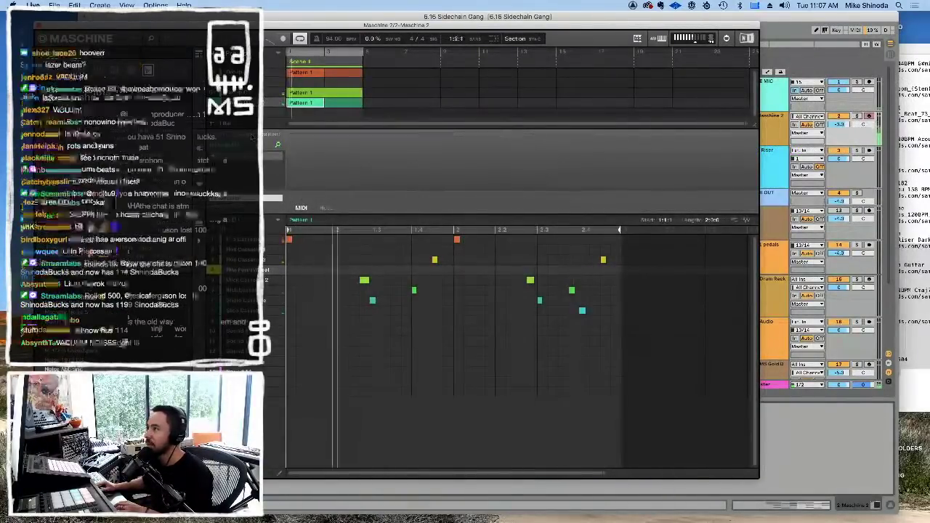
{"action": "left_click", "coordinate": [216, 156]}
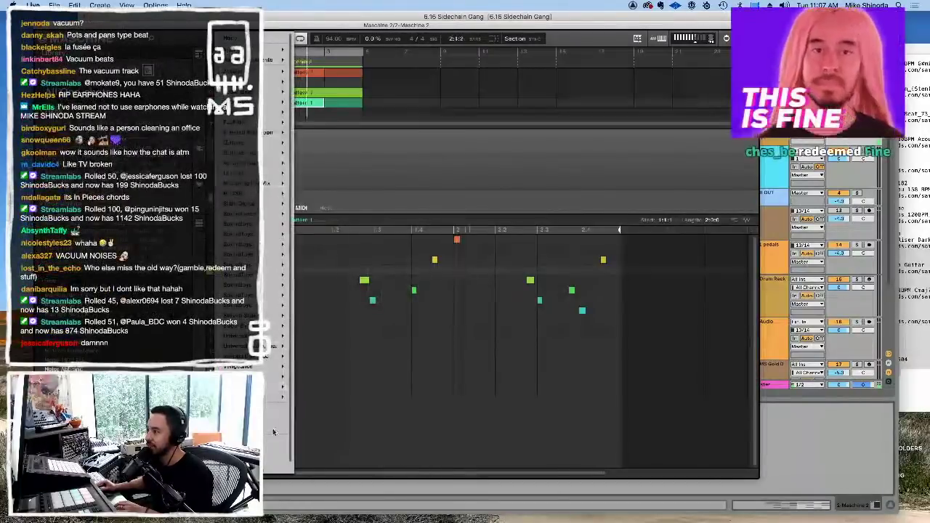
{"action": "mouse_move", "coordinate": [273, 397]}
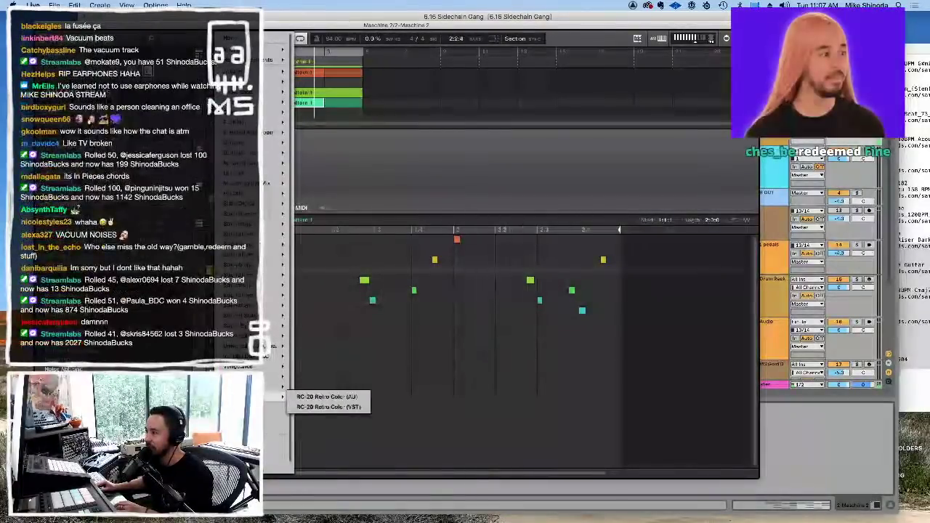
{"action": "left_click", "coordinate": [323, 400]}
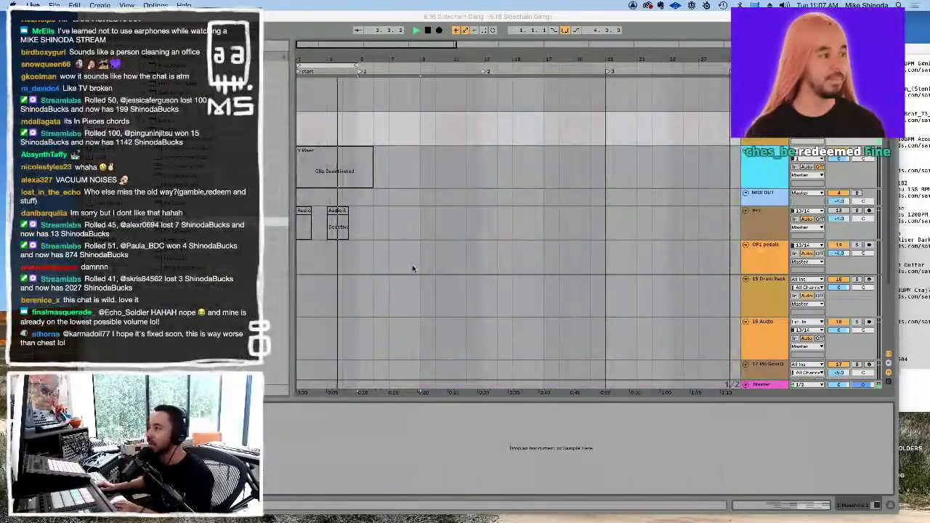
Step: Reopen the Maschine 2 instrument, show the RC-20 Retro Color editor, and move its window into clear view
{"action": "left_click", "coordinate": [750, 143]}
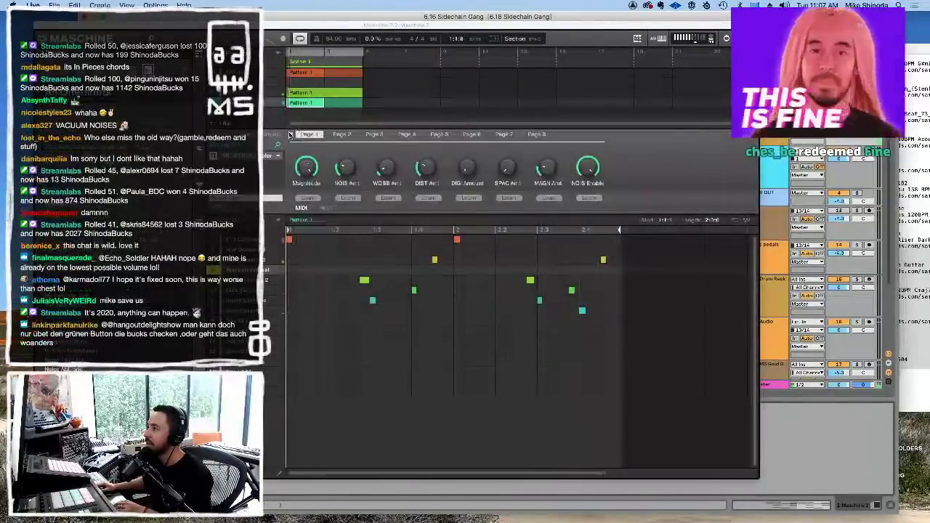
{"action": "left_click", "coordinate": [291, 136]}
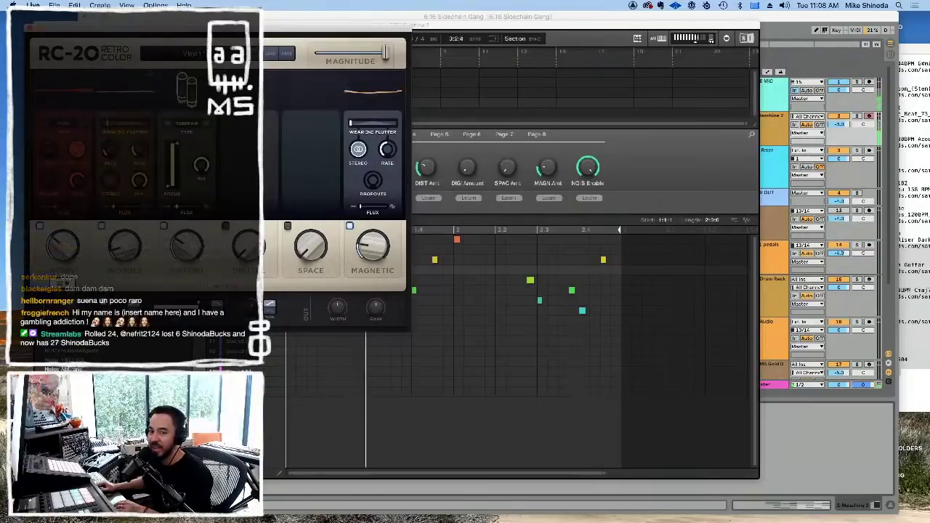
{"action": "left_click_drag", "start_coordinate": [166, 24], "coordinate": [403, 35]}
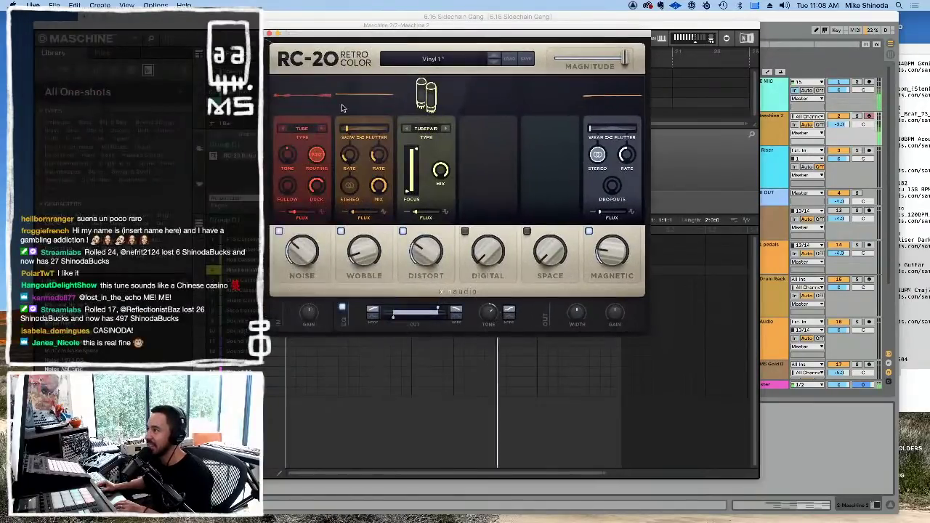
Step: Set RC-20's noise type to C90 Cassette Tape and raise its low cut and Distort amount
{"action": "left_click", "coordinate": [314, 129]}
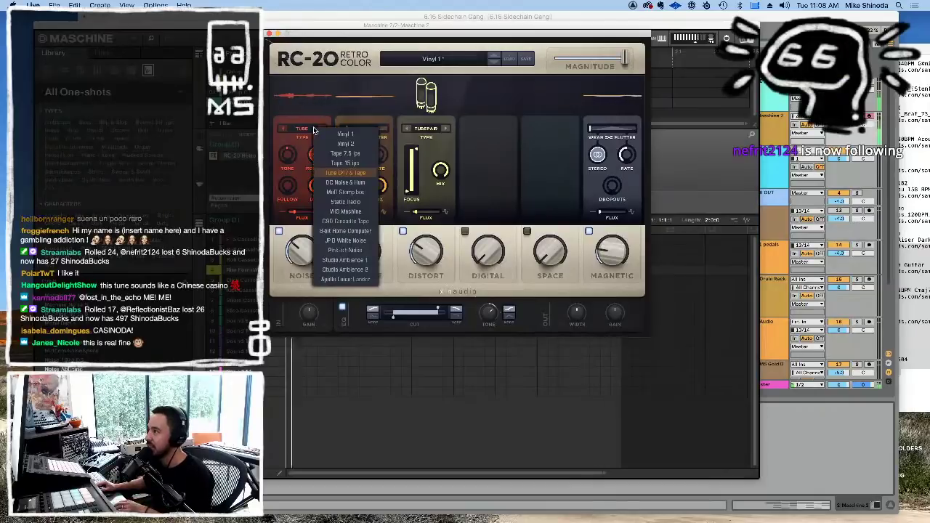
{"action": "left_click", "coordinate": [355, 221]}
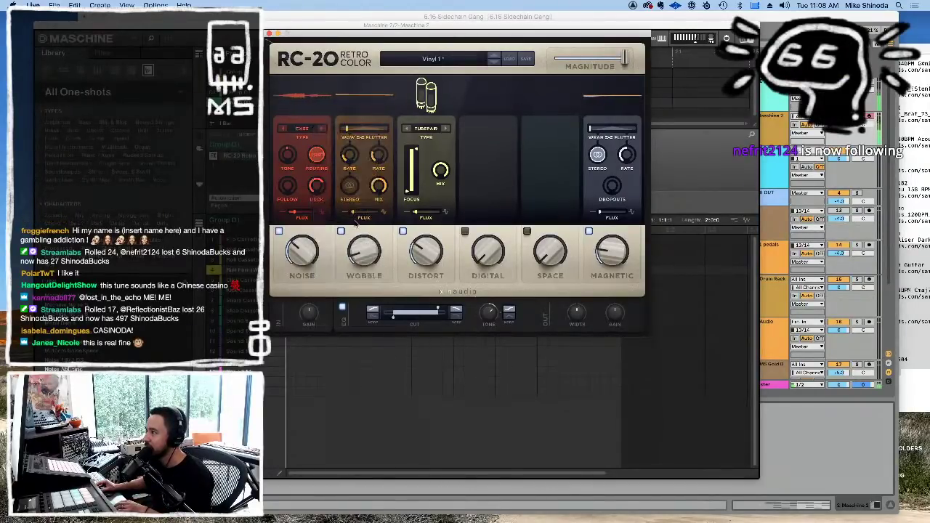
{"action": "left_click", "coordinate": [290, 158]}
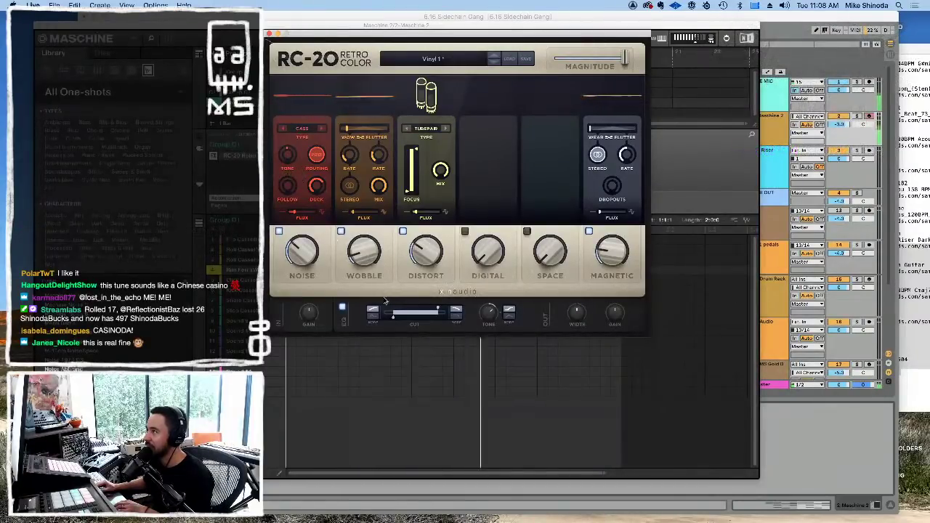
{"action": "left_click_drag", "start_coordinate": [399, 320], "coordinate": [407, 318]}
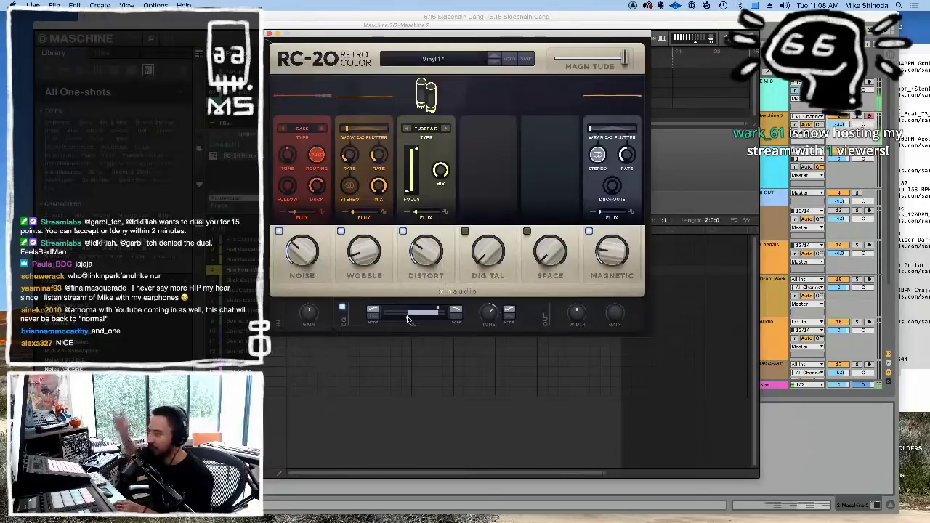
{"action": "mouse_move", "coordinate": [604, 252]}
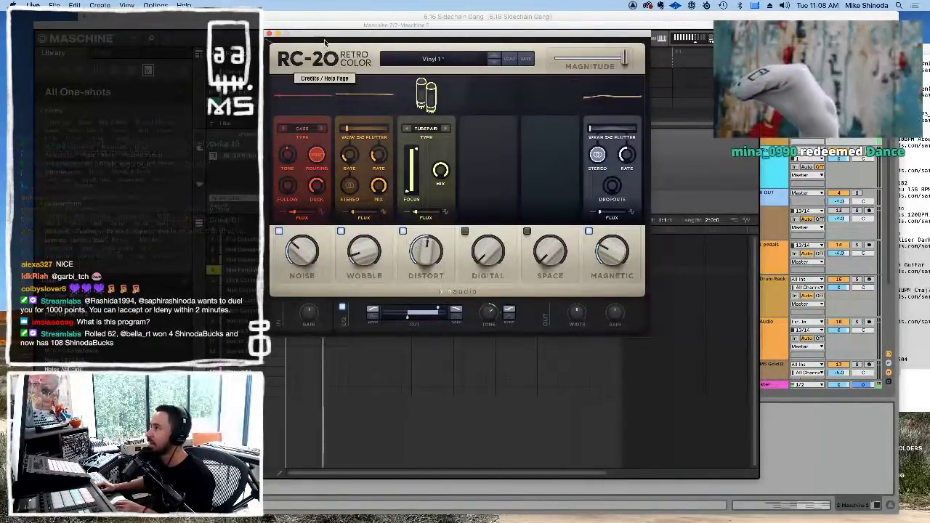
Step: Move the RC-20 and Maschine windows aside to uncover the Live arrangement and track headers
{"action": "left_click_drag", "start_coordinate": [326, 34], "coordinate": [297, 32]}
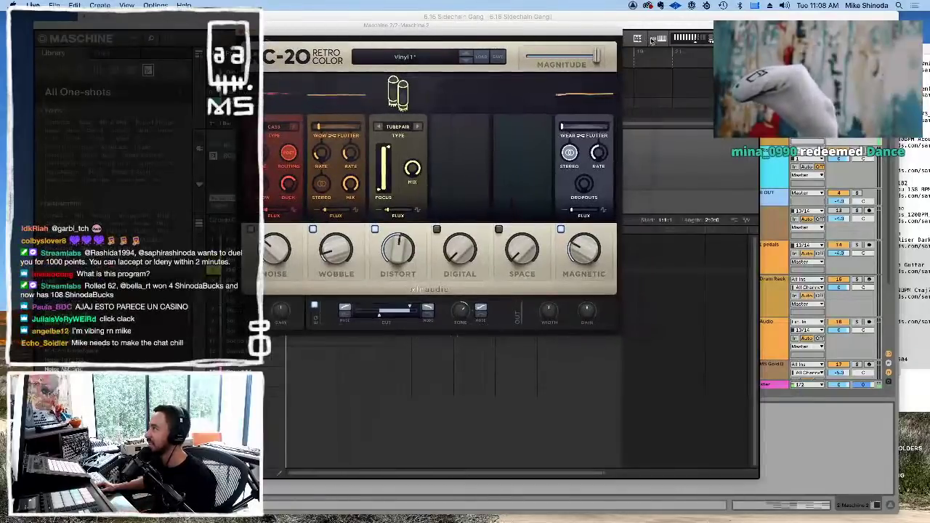
{"action": "left_click_drag", "start_coordinate": [652, 26], "coordinate": [530, 150]}
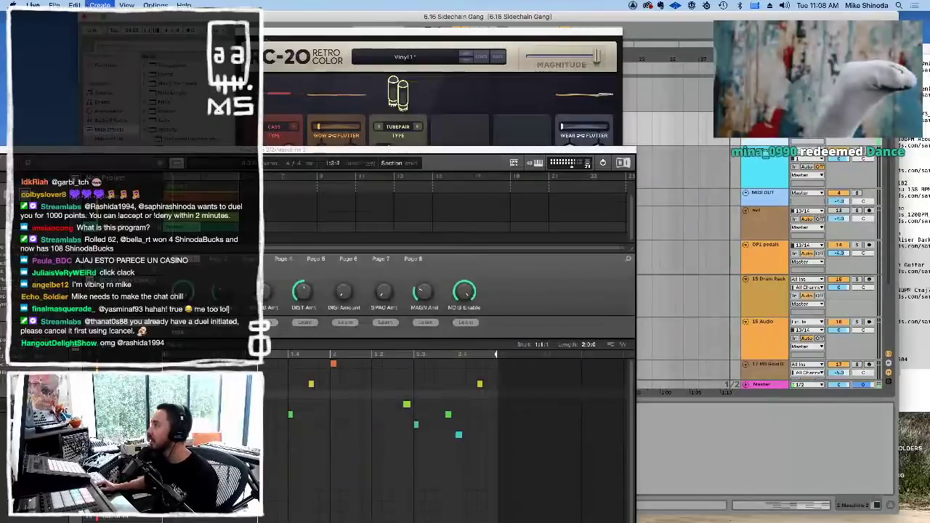
Step: Create a new audio track named "cassette loop" and bring Group D1's Maschine pattern onto it as an audio clip
{"action": "key", "text": "super+t"}
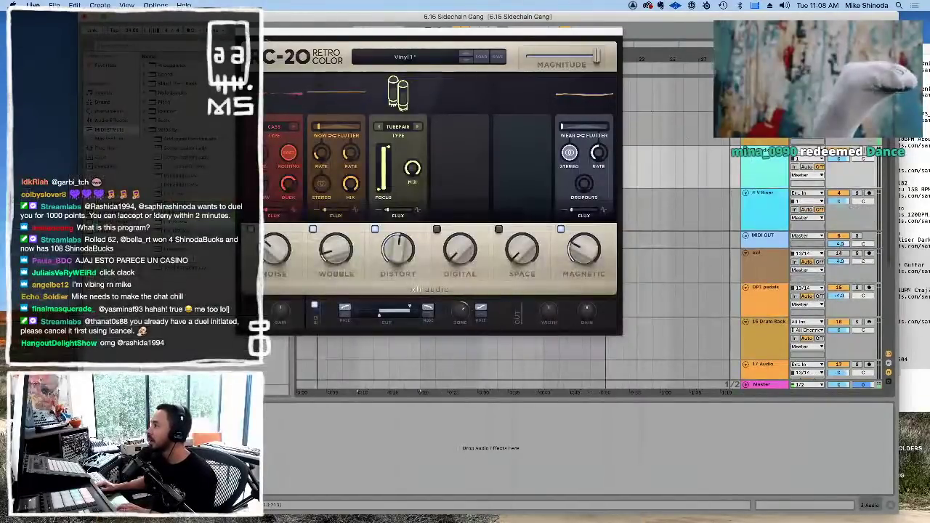
{"action": "left_click", "coordinate": [761, 125]}
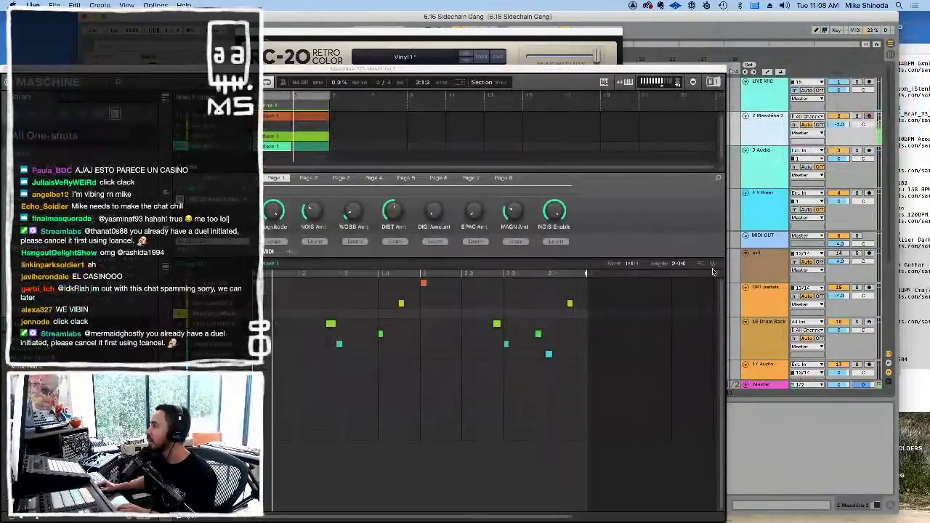
{"action": "left_click_drag", "start_coordinate": [713, 264], "coordinate": [714, 266]}
{"action": "left_click_drag", "start_coordinate": [726, 205], "coordinate": [738, 150]}
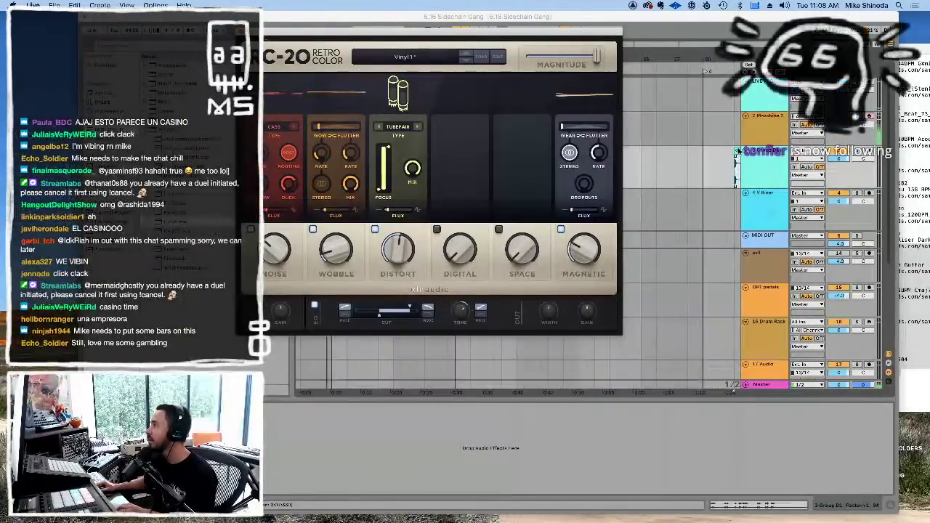
{"action": "double_click", "coordinate": [738, 150]}
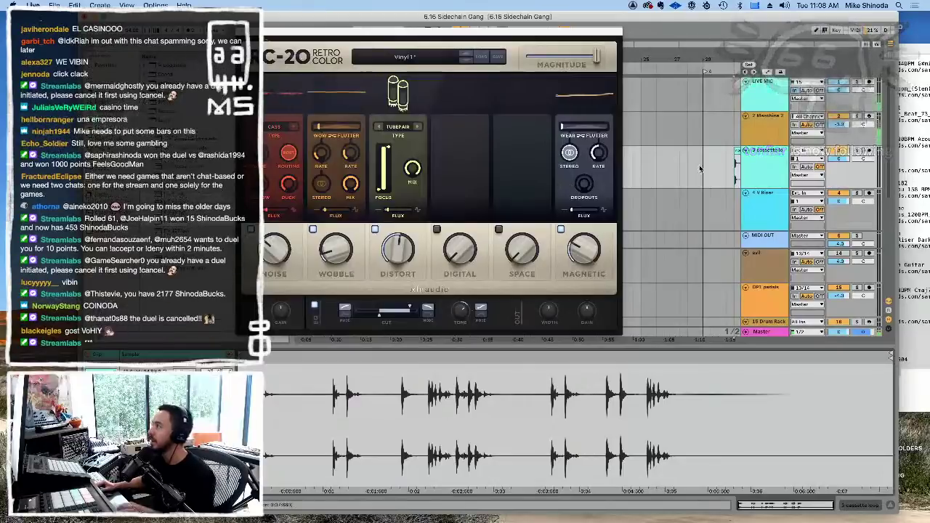
Step: Remove Group D1's pattern from the Maschine 2 arrangement
{"action": "left_click", "coordinate": [753, 126]}
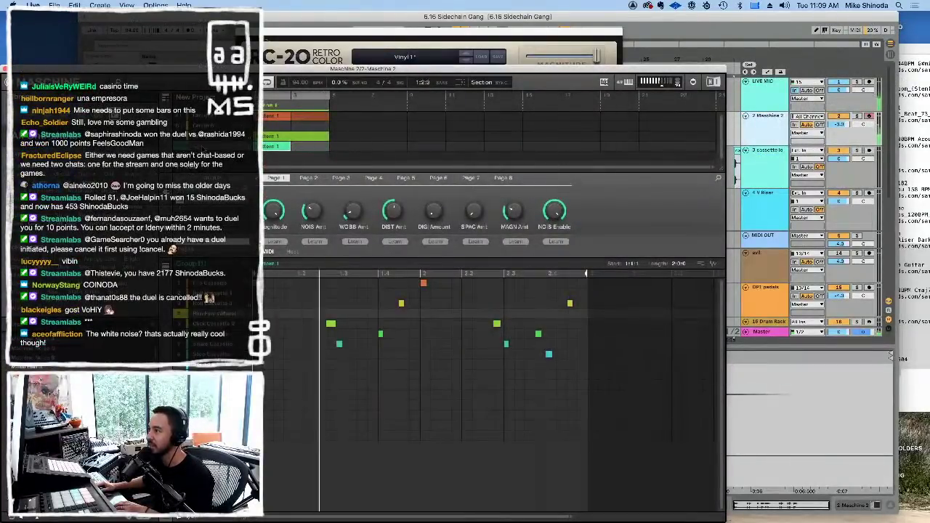
{"action": "right_click", "coordinate": [267, 147]}
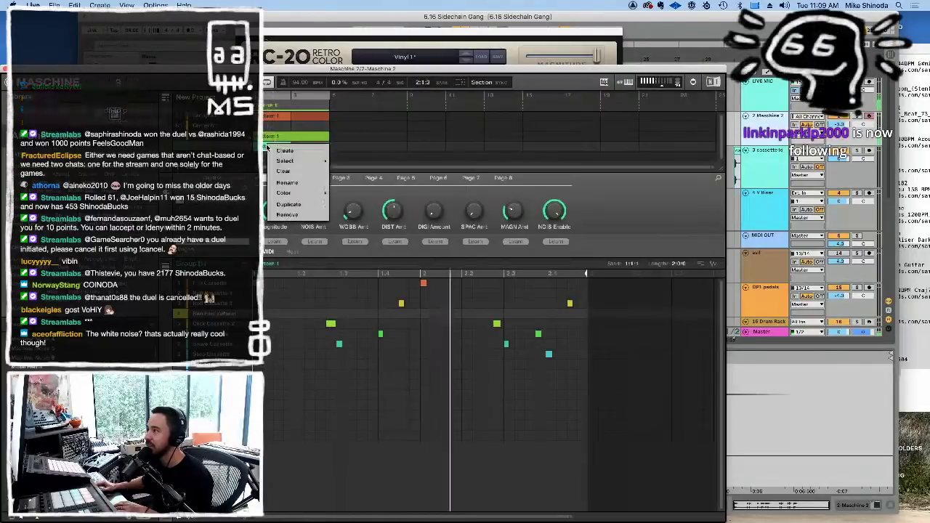
{"action": "left_click", "coordinate": [287, 215]}
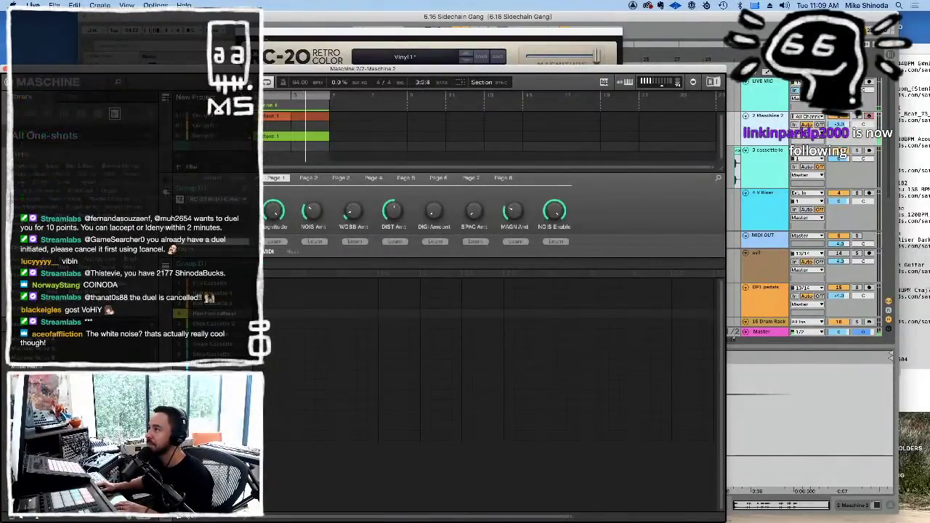
Step: Close the RC-20 and Maschine plug-in windows to uncover the Live arrangement
{"action": "left_click", "coordinate": [242, 32]}
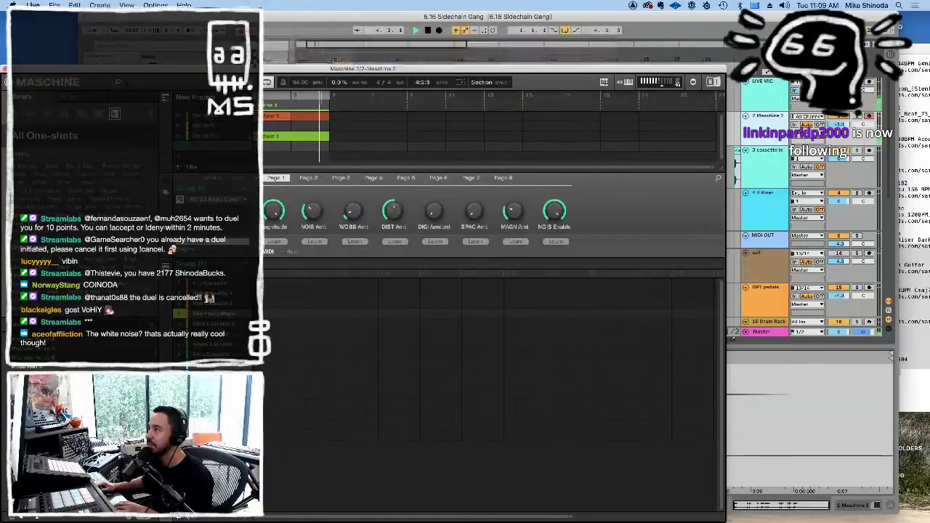
{"action": "left_click_drag", "start_coordinate": [257, 71], "coordinate": [368, 95]}
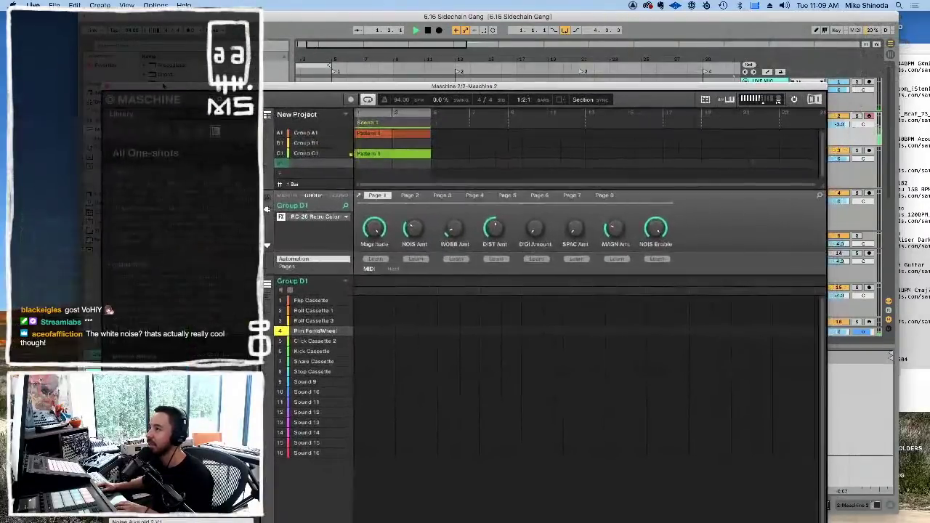
{"action": "left_click", "coordinate": [106, 87]}
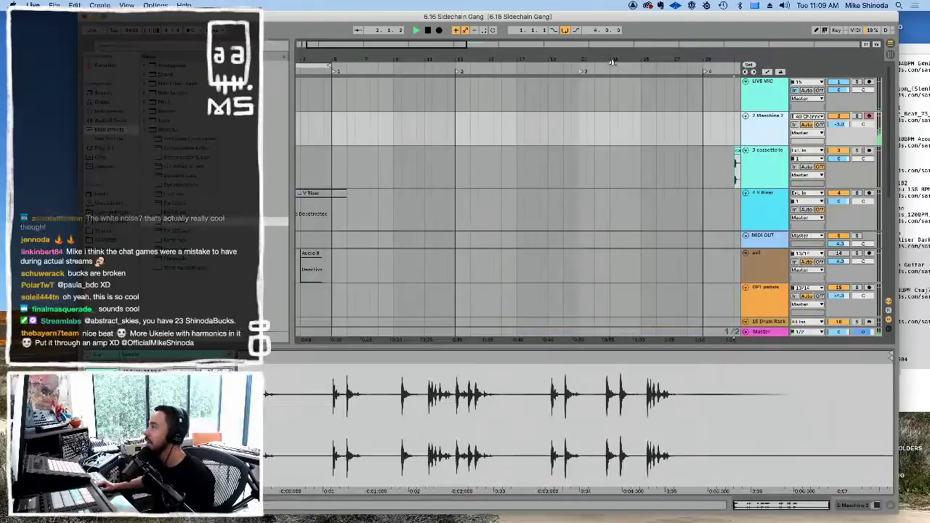
Step: Move the cassette loop clip to the start of the arrangement and try out a duplicate directly after it
{"action": "left_click_drag", "start_coordinate": [614, 62], "coordinate": [544, 68]}
{"action": "left_click_drag", "start_coordinate": [628, 150], "coordinate": [296, 164]}
{"action": "key", "text": "super+d"}
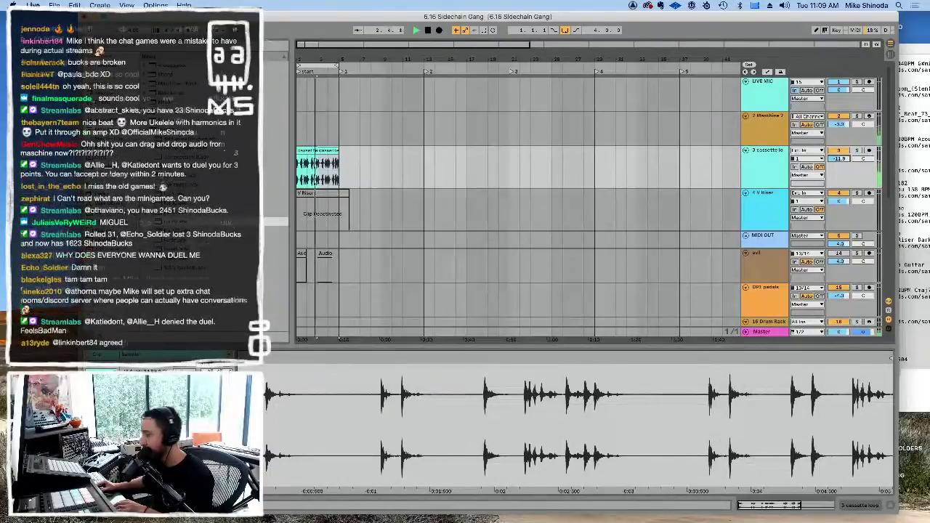
{"action": "key", "text": "Delete"}
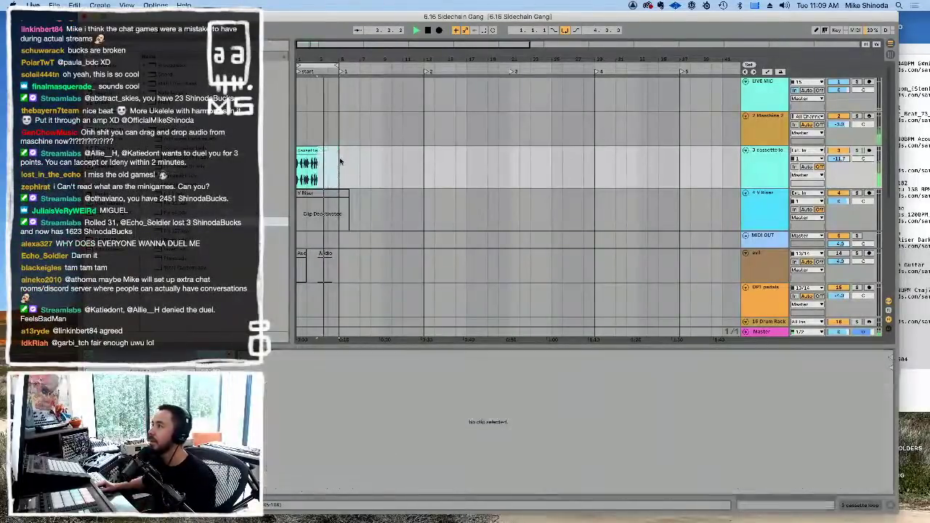
Step: Move the cassette loop clip to bar 5, duplicate it up to bar 13, and loop that eight-bar section
{"action": "left_click_drag", "start_coordinate": [301, 161], "coordinate": [343, 160]}
{"action": "key", "text": "super+d"}
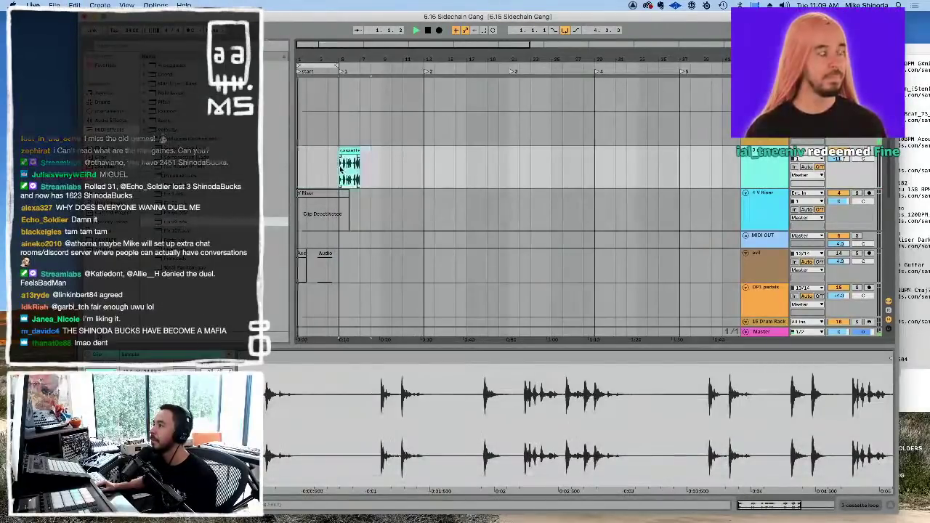
{"action": "key", "text": "super+d"}
{"action": "key", "text": "super+d"}
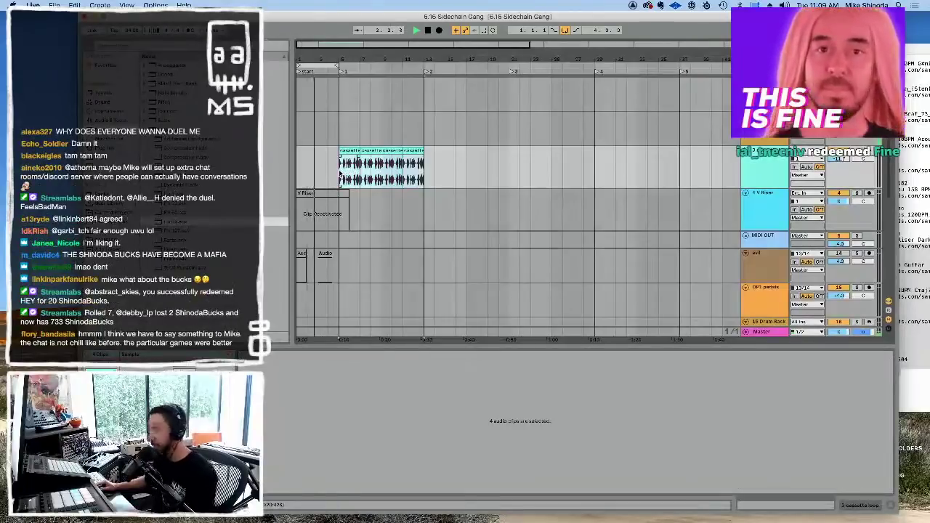
{"action": "key", "text": "super+l"}
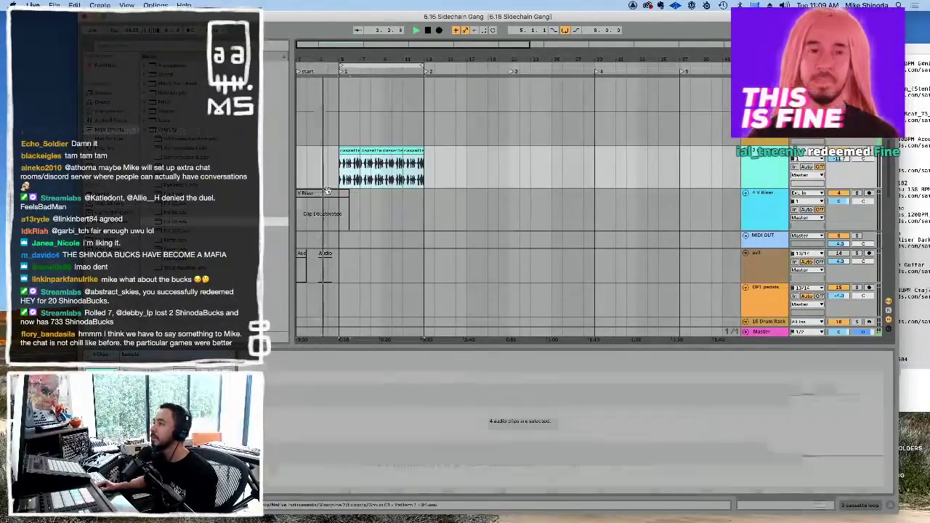
Step: Move the deactivated V Riser clip to bar 13 and set the loop range around it
{"action": "left_click", "coordinate": [330, 193]}
{"action": "key", "text": "Delete"}
{"action": "key", "text": "super+z"}
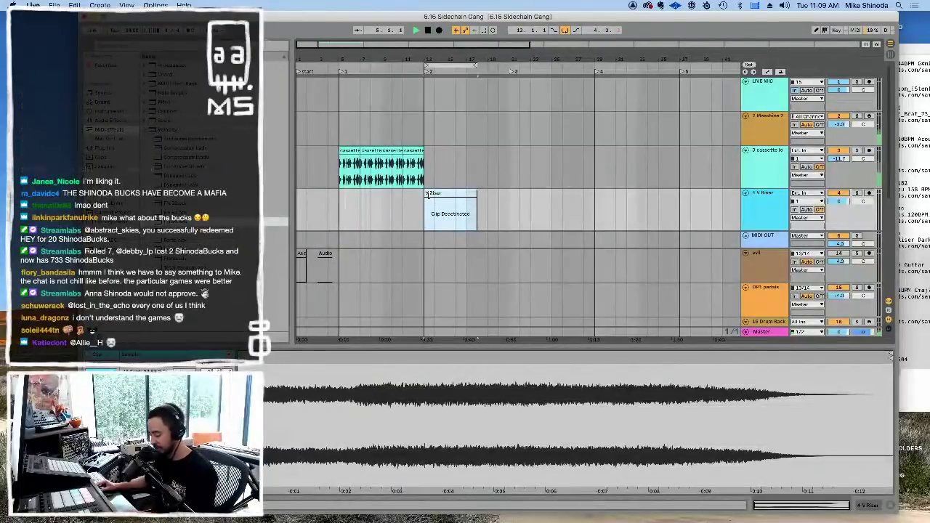
Step: Copy two cassette loop clips into the empty four bars at the start of the arrangement
{"action": "scroll", "coordinate": [421, 199], "scroll_direction": "down", "scroll_amount": 3}
{"action": "scroll", "coordinate": [421, 200], "scroll_direction": "up", "scroll_amount": 3}
{"action": "scroll", "coordinate": [422, 195], "scroll_direction": "down", "scroll_amount": 2}
{"action": "scroll", "coordinate": [421, 192], "scroll_direction": "down", "scroll_amount": 5}
{"action": "scroll", "coordinate": [421, 193], "scroll_direction": "up", "scroll_amount": 5}
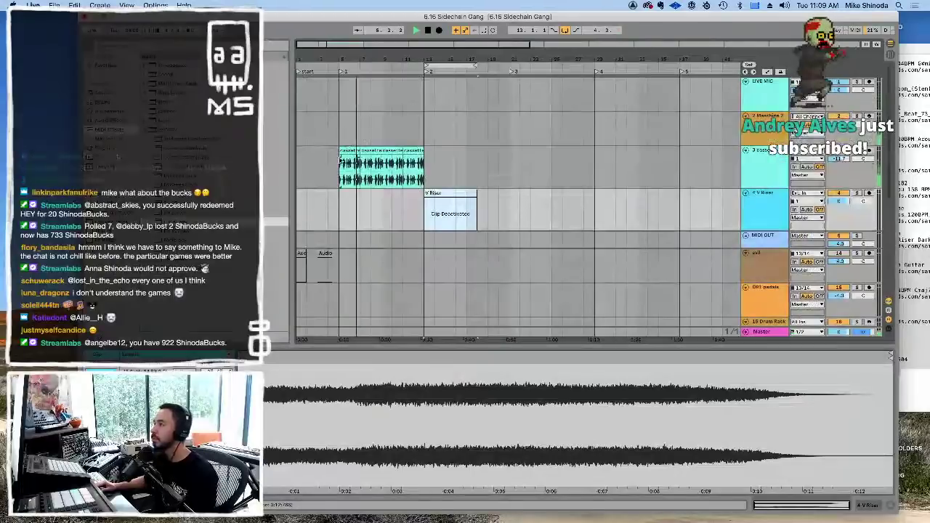
{"action": "left_click", "coordinate": [313, 165]}
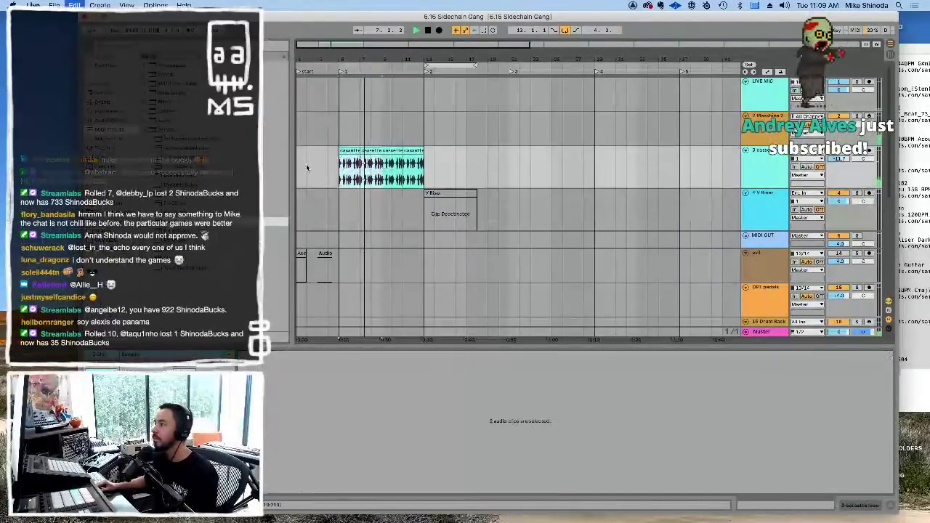
{"action": "key", "text": "super+v"}
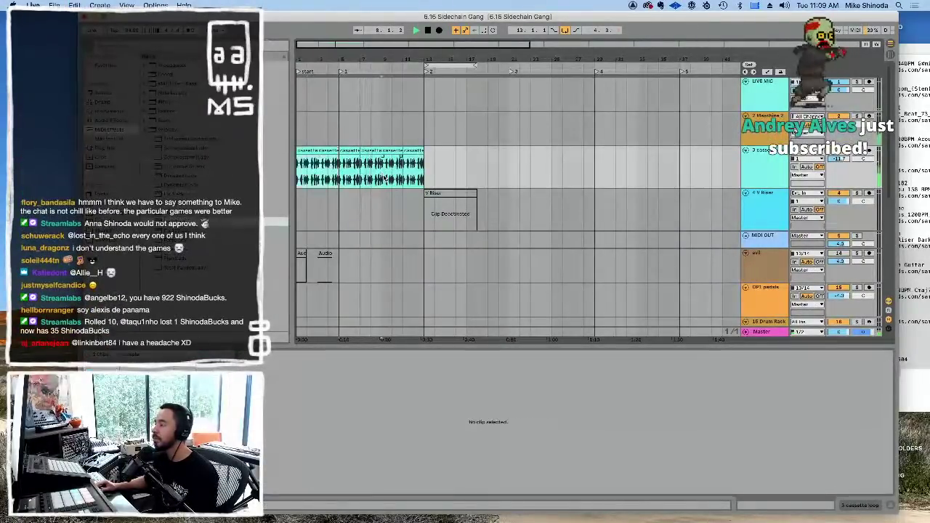
Step: Activate the V Riser clip and duplicate the last four bars of the cassette loop to bar 13
{"action": "left_click", "coordinate": [440, 193]}
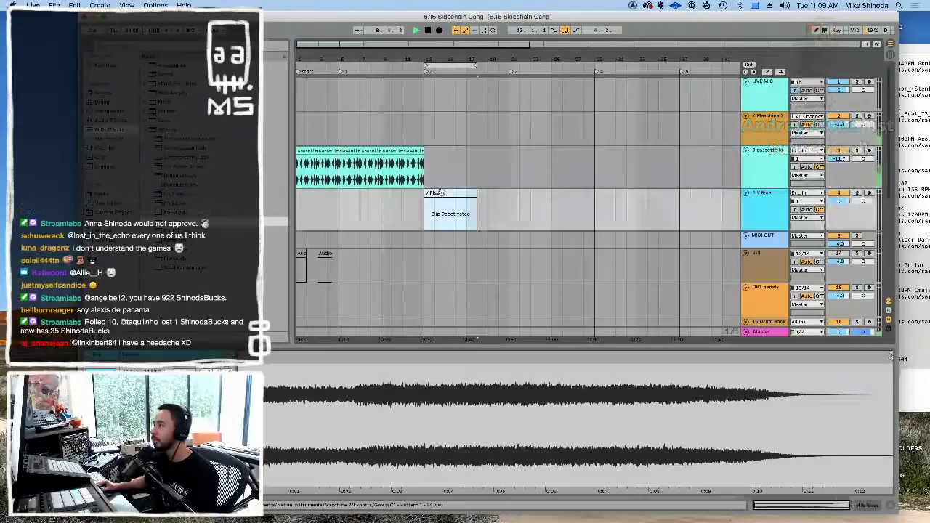
{"action": "key", "text": "0"}
{"action": "left_click_drag", "start_coordinate": [423, 182], "coordinate": [383, 181]}
{"action": "key", "text": "super+d"}
Step: Set the loop range to four bars from bar 13 and move the Big Saw Lead MIDI clip to bar 13
{"action": "scroll", "coordinate": [420, 188], "scroll_direction": "down", "scroll_amount": 4}
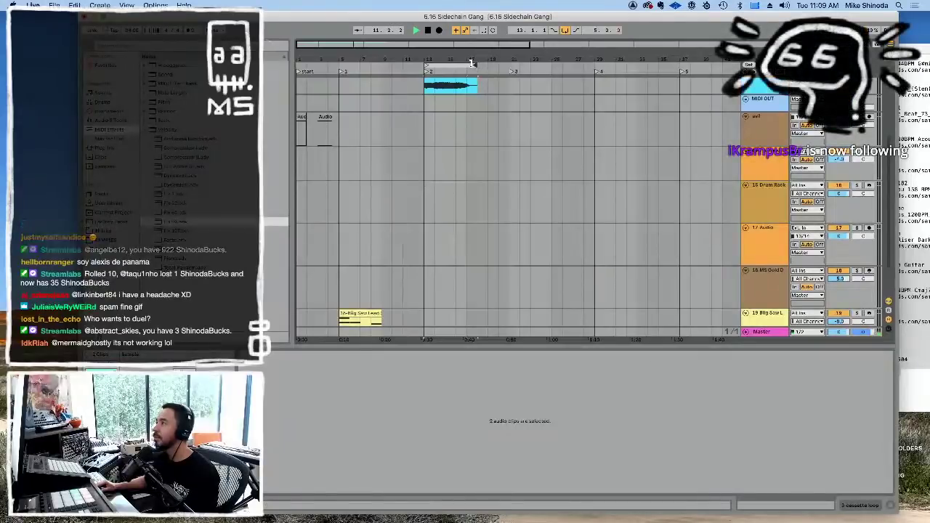
{"action": "left_click_drag", "start_coordinate": [473, 63], "coordinate": [467, 63]}
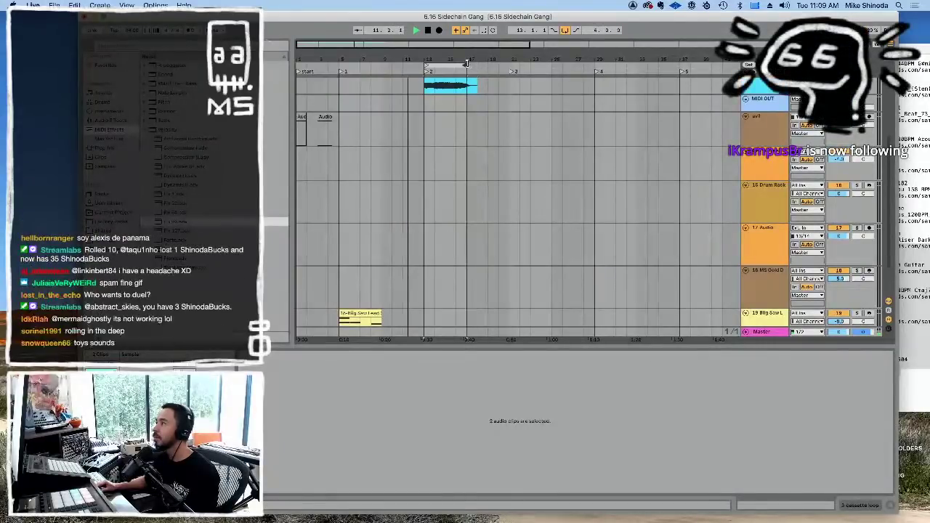
{"action": "left_click", "coordinate": [359, 313]}
{"action": "left_click", "coordinate": [418, 324]}
{"action": "left_click", "coordinate": [420, 321]}
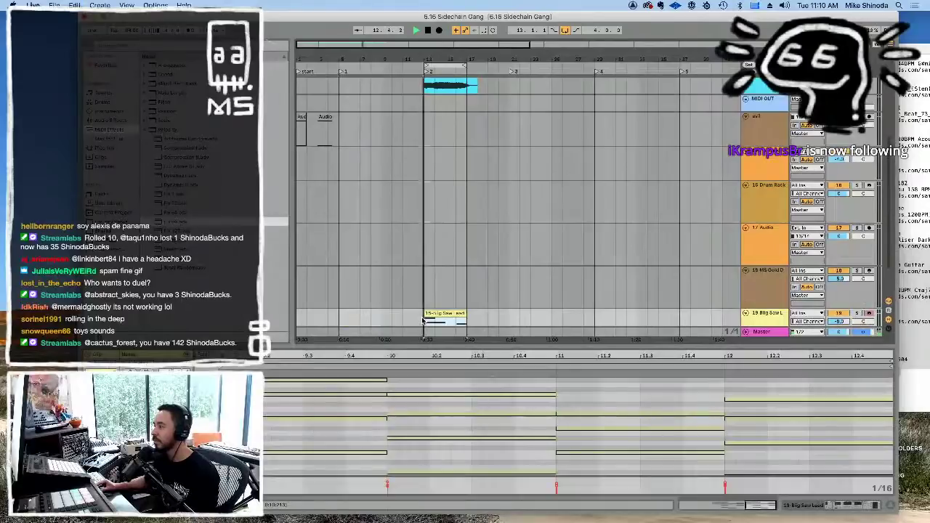
Step: Move the V Riser clip to bar 15 with a fade-in of about two bars, and deactivate the clip
{"action": "scroll", "coordinate": [482, 204], "scroll_direction": "up", "scroll_amount": 5}
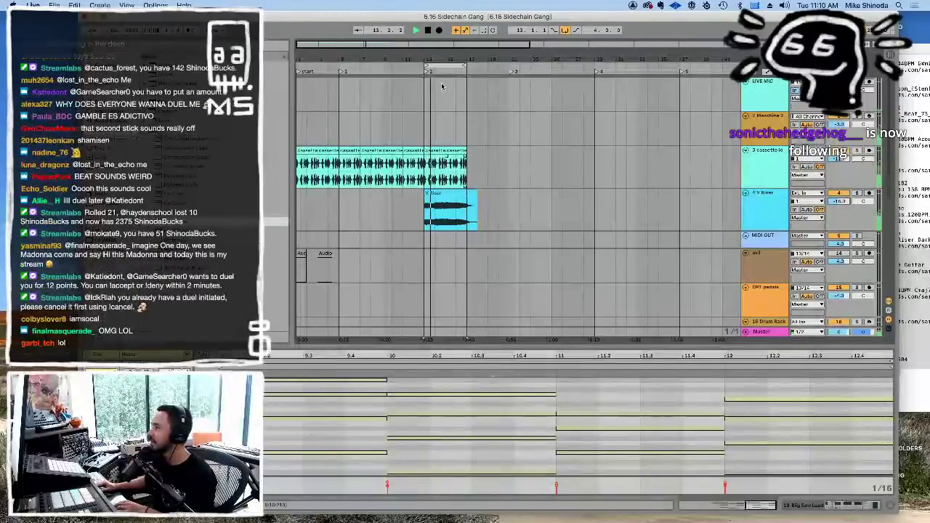
{"action": "left_click_drag", "start_coordinate": [443, 60], "coordinate": [433, 86]}
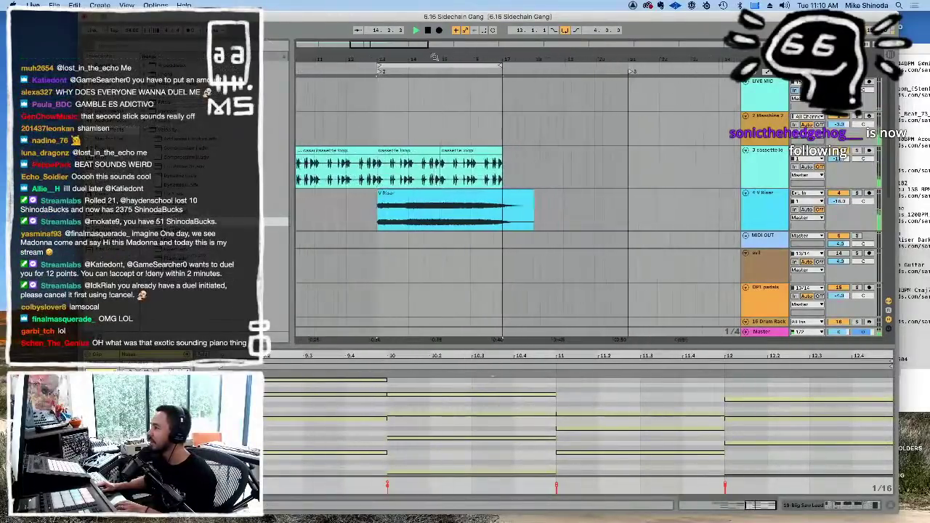
{"action": "left_click_drag", "start_coordinate": [443, 195], "coordinate": [506, 197]}
{"action": "left_click_drag", "start_coordinate": [451, 205], "coordinate": [480, 204]}
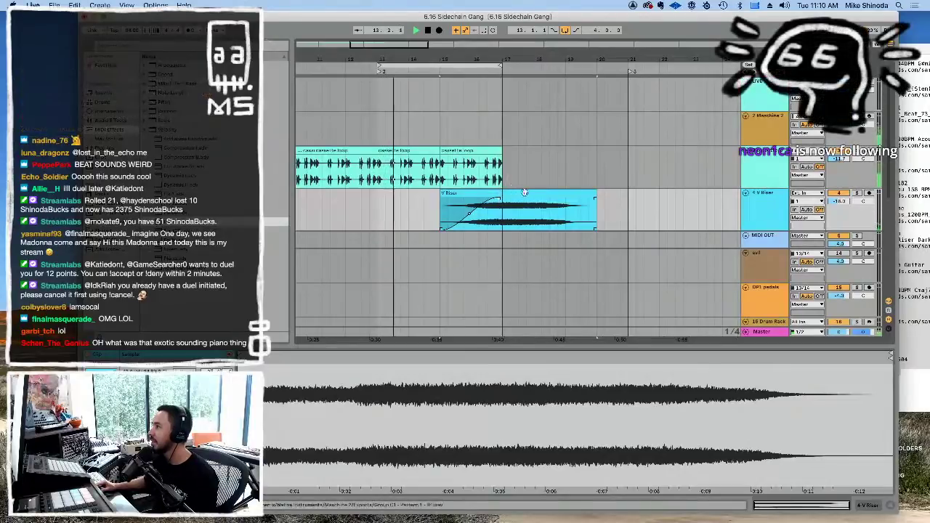
{"action": "key", "text": "0"}
{"action": "left_click", "coordinate": [525, 187]}
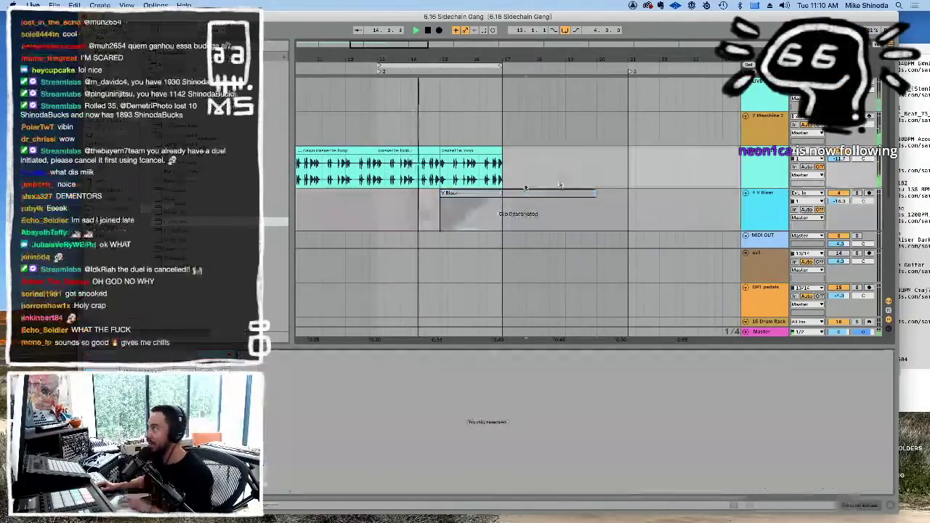
Step: Select the Maschine 2 track, show its device chain, and reopen the Maschine plug-in window
{"action": "left_click", "coordinate": [763, 124]}
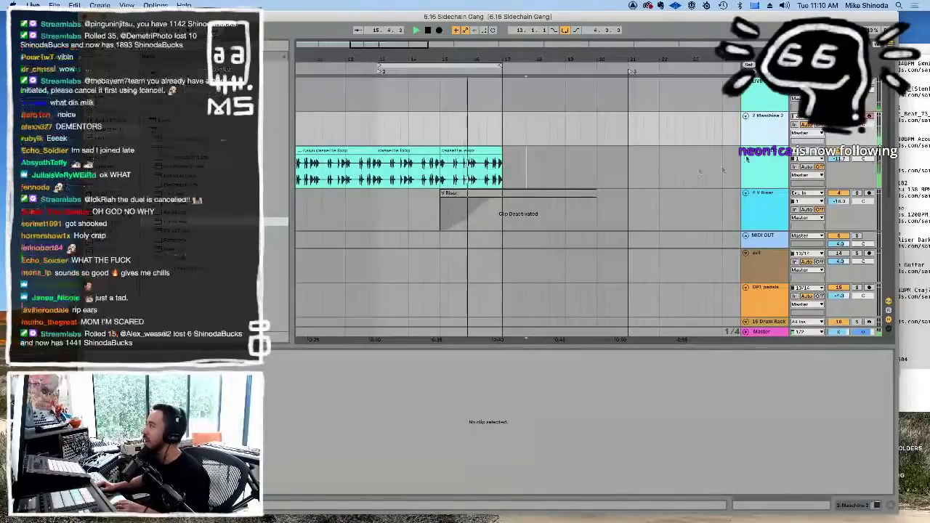
{"action": "double_click", "coordinate": [768, 122]}
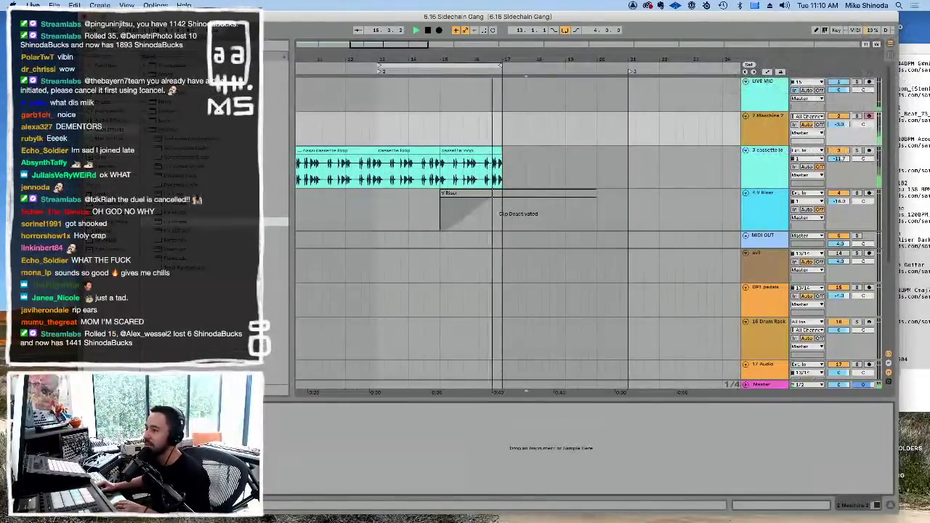
{"action": "key", "text": "super+alt+p"}
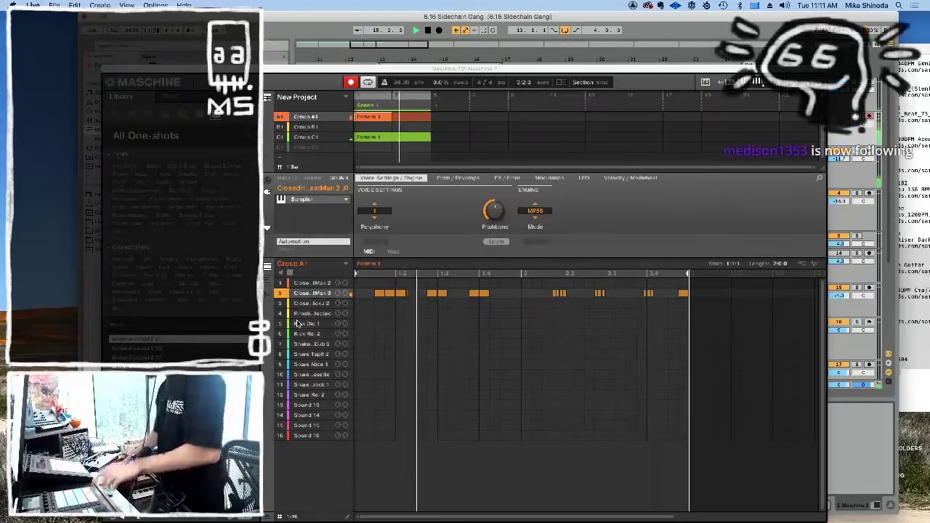
Step: Rework the ClosedHH LastMan 3 notes in Group A1's pattern, replacing second-bar hits and placing rolls around beats 2.3 and 2.4
{"action": "left_click_drag", "start_coordinate": [671, 290], "coordinate": [590, 296]}
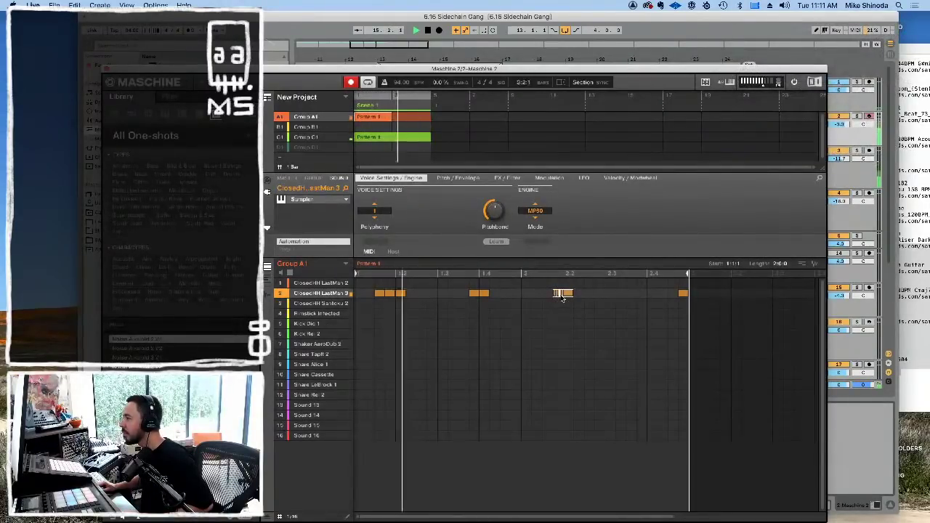
{"action": "left_click_drag", "start_coordinate": [419, 290], "coordinate": [434, 296]}
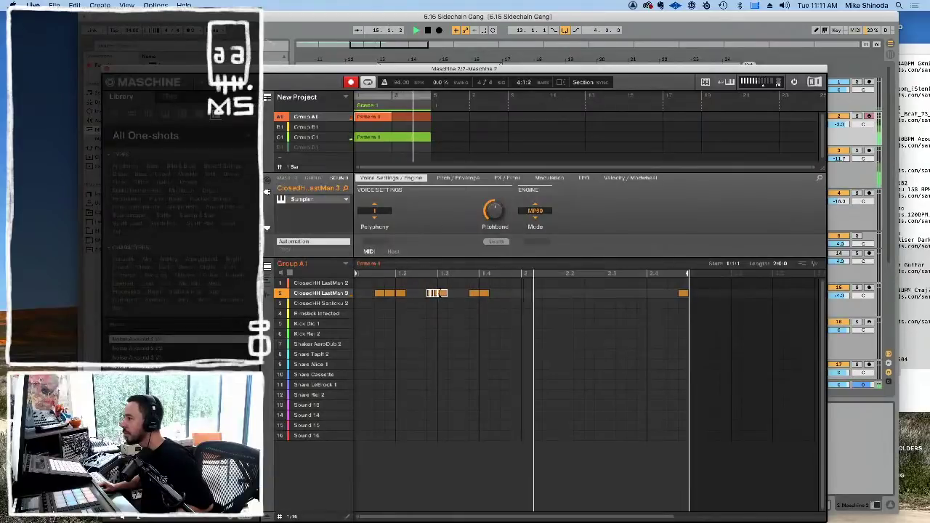
{"action": "left_click", "coordinate": [533, 300]}
{"action": "left_click_drag", "start_coordinate": [495, 292], "coordinate": [557, 294]}
{"action": "left_click", "coordinate": [548, 303]}
{"action": "left_click", "coordinate": [683, 294]}
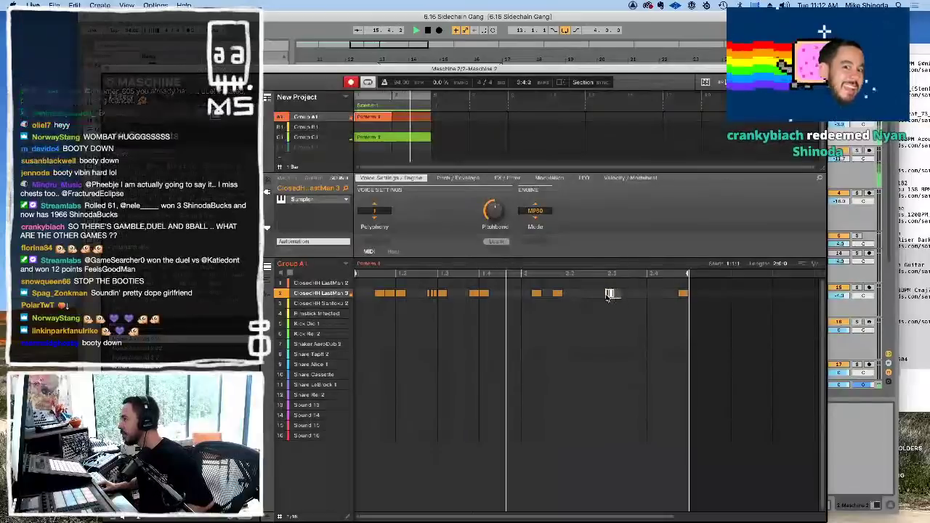
{"action": "mouse_move", "coordinate": [612, 294]}
{"action": "left_mouse_down"}
{"action": "mouse_move", "coordinate": [633, 297]}
{"action": "mouse_move", "coordinate": [623, 296]}
{"action": "left_mouse_up"}
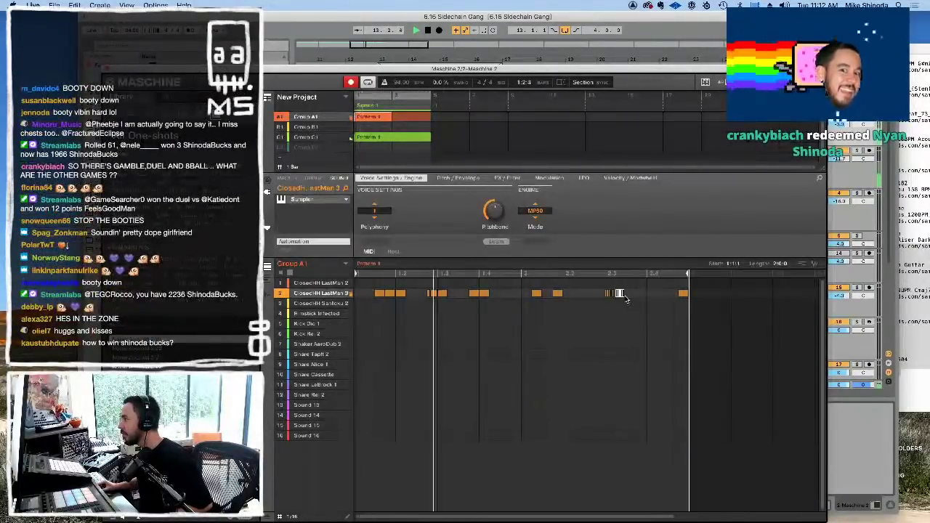
{"action": "left_click", "coordinate": [619, 316]}
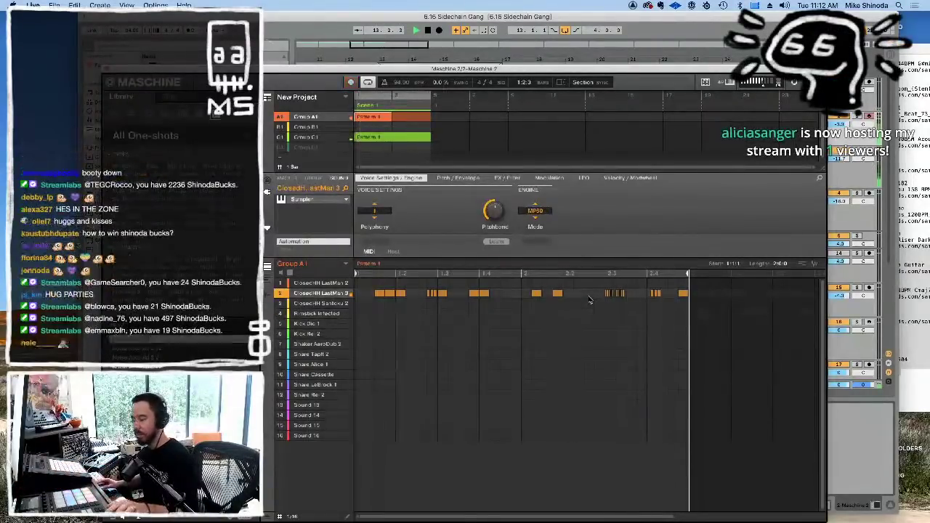
Step: Show the Pitch / Envelope settings of the sampler sound in Group A1, and close the Maschine plug-in window
{"action": "left_click_drag", "start_coordinate": [665, 294], "coordinate": [647, 299]}
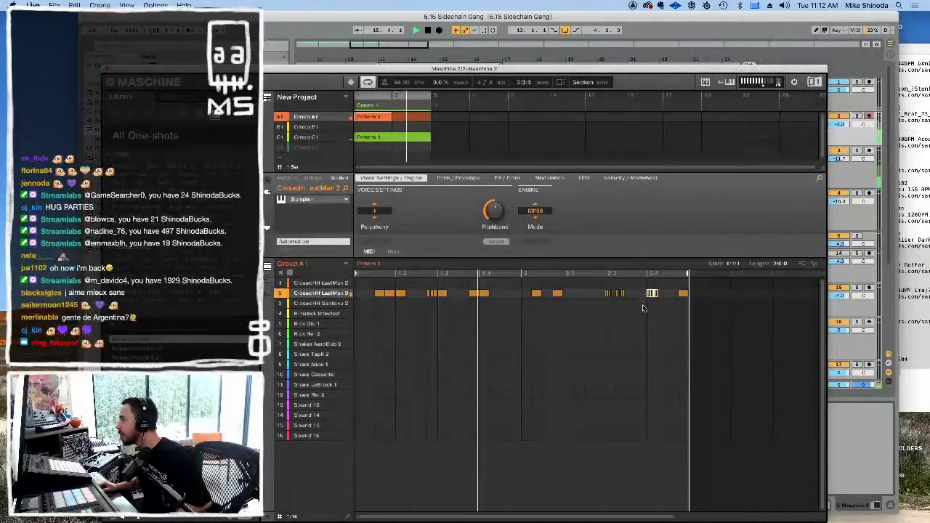
{"action": "left_click", "coordinate": [629, 323]}
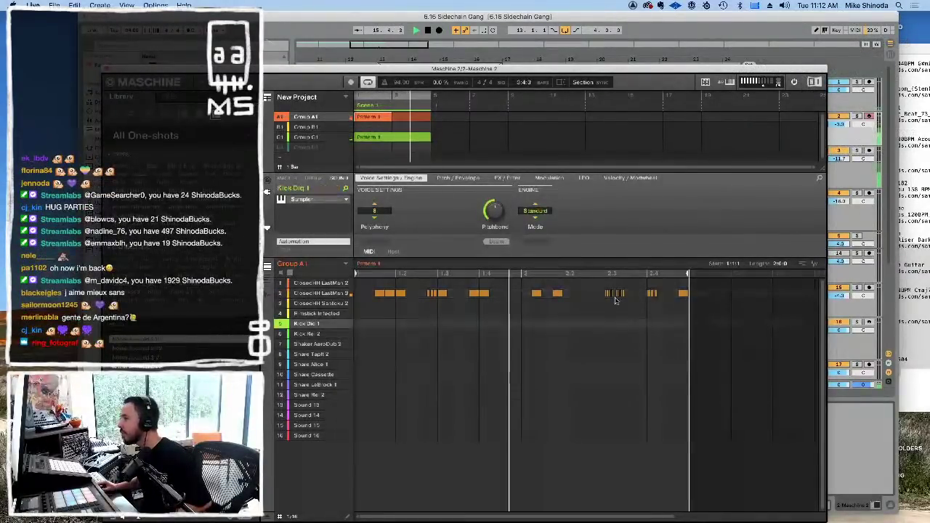
{"action": "left_click", "coordinate": [459, 178]}
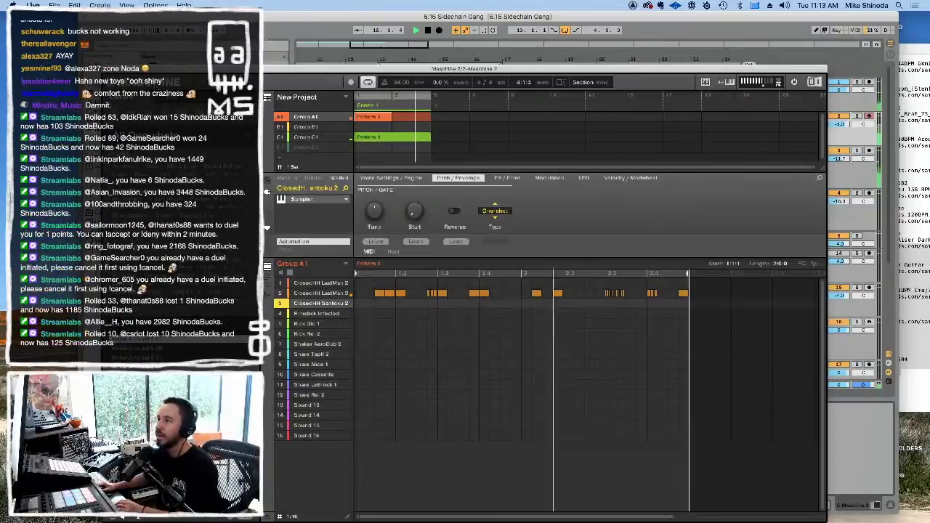
{"action": "left_click", "coordinate": [107, 69]}
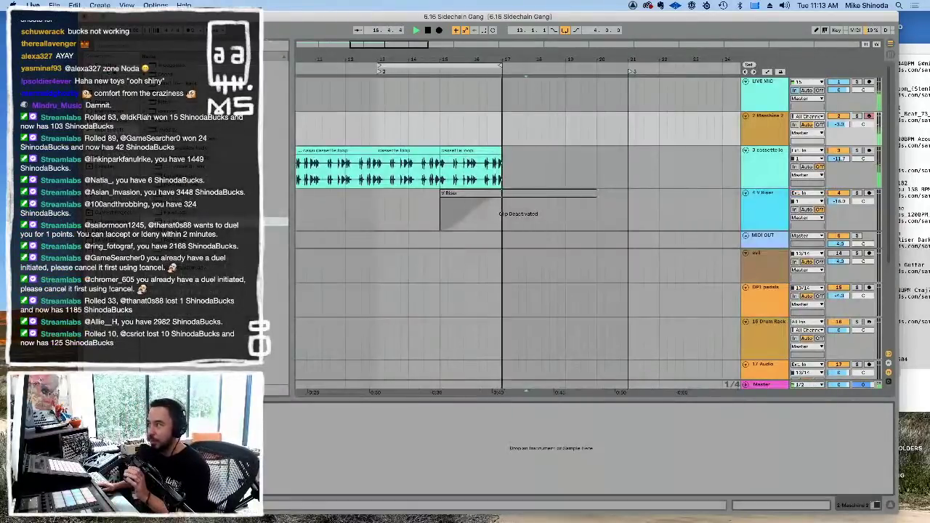
Step: Select the 16 Drum Rack track and record a drum part into the four-bar loop from bar 13
{"action": "left_click", "coordinate": [763, 327]}
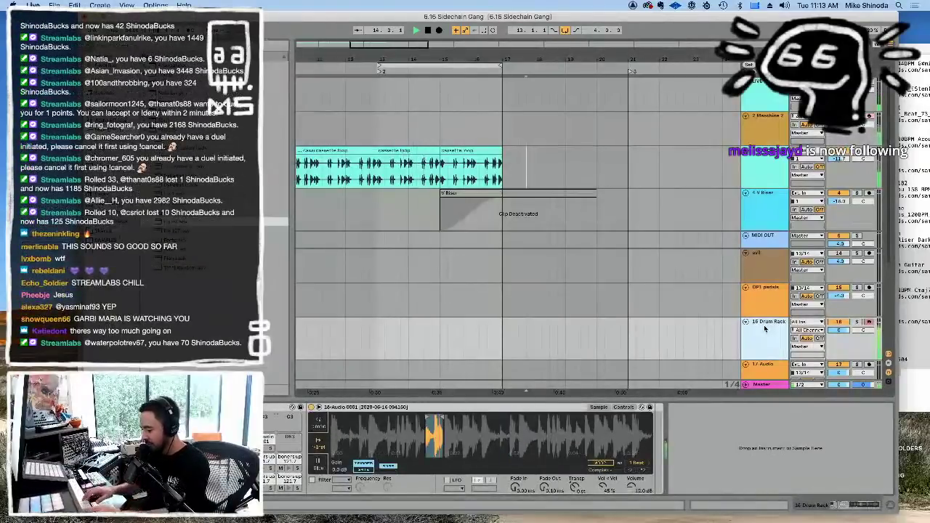
{"action": "key", "text": "Delete"}
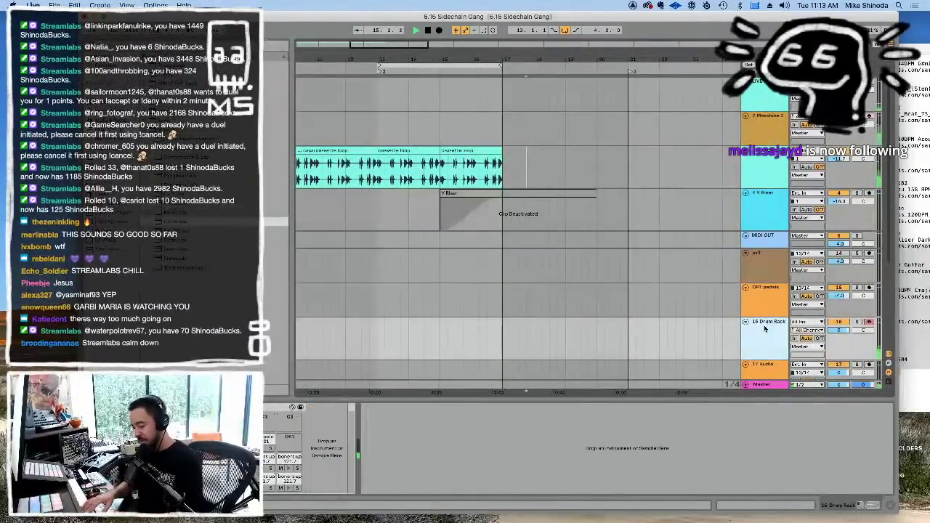
{"action": "key", "text": "super+z"}
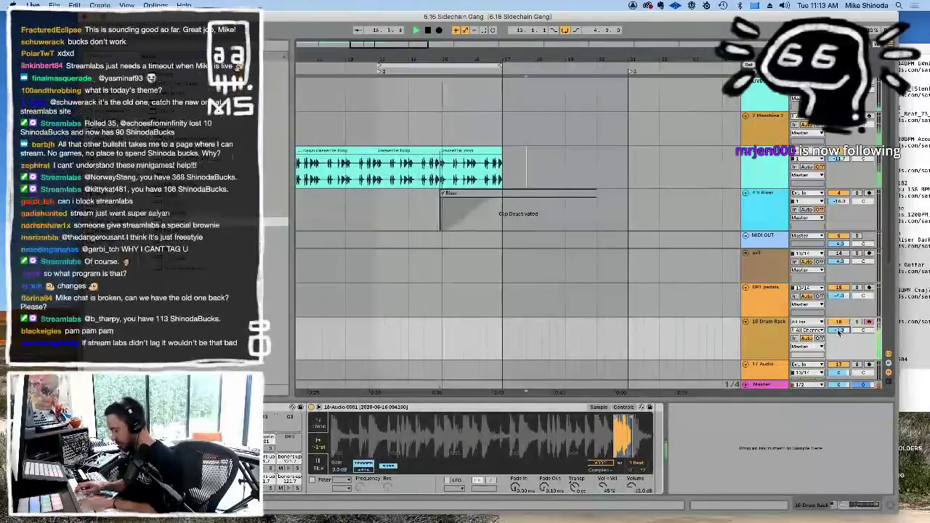
{"action": "key", "text": "space"}
{"action": "key", "text": "F9"}
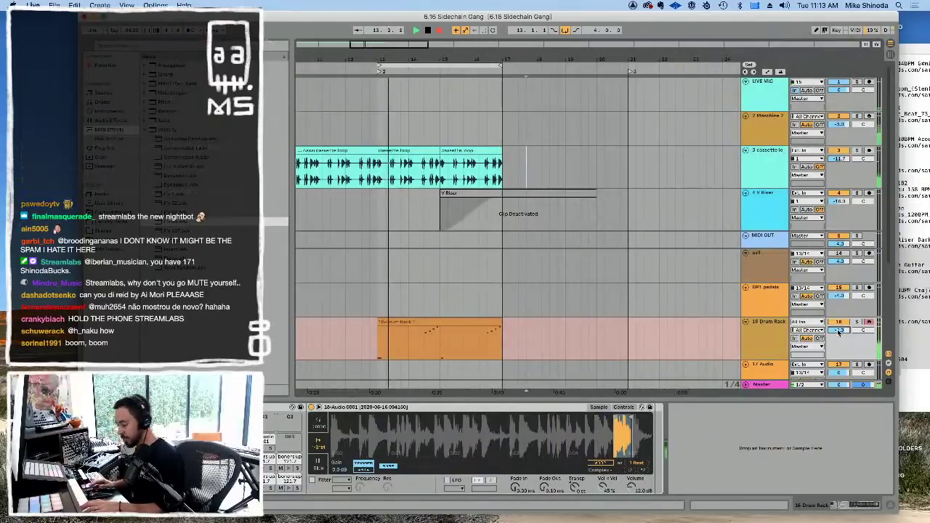
{"action": "key", "text": "F9"}
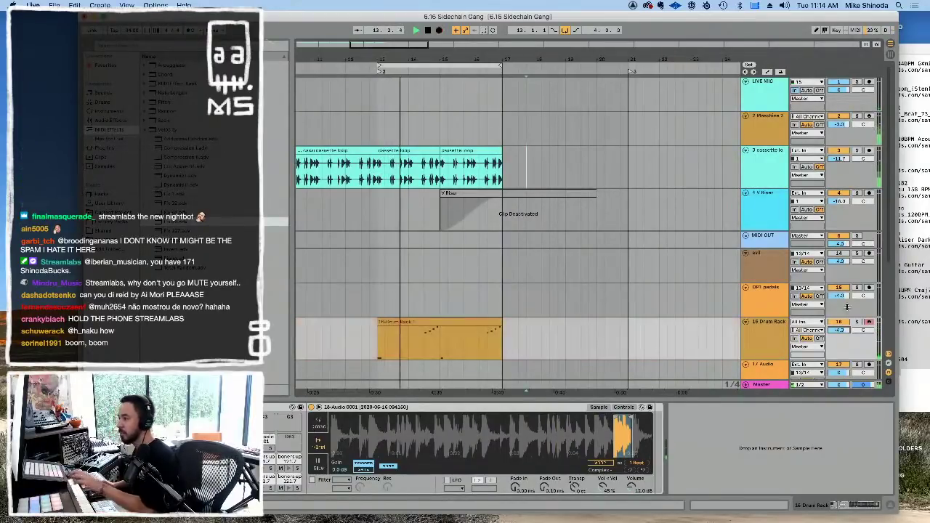
Step: Delete the last note of the first rising run, after beat 7.4, in the Drum Rack clip and hide the clip editor
{"action": "double_click", "coordinate": [451, 324]}
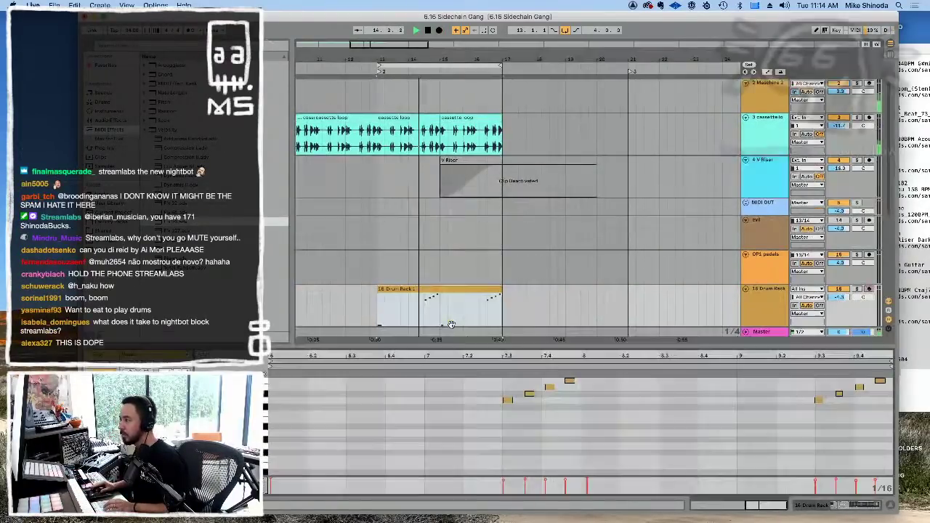
{"action": "double_click", "coordinate": [570, 381]}
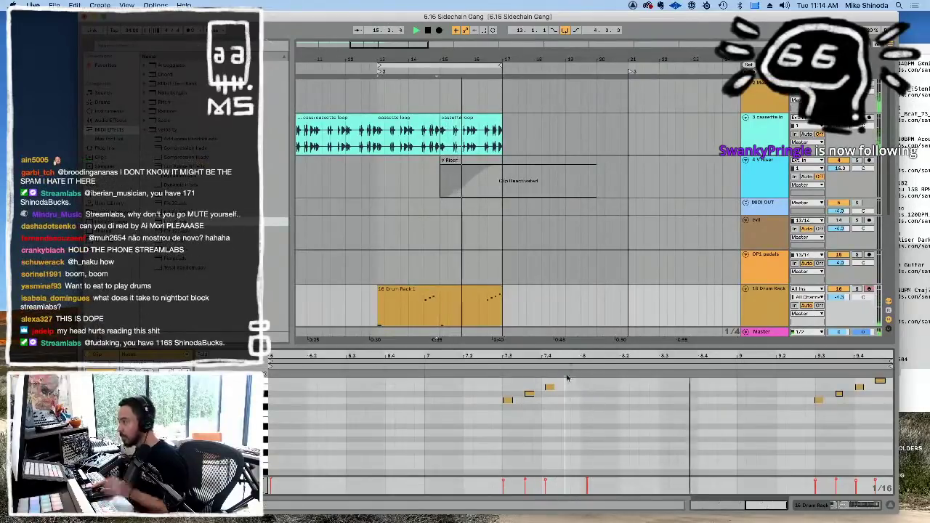
{"action": "key", "text": "super+alt+l"}
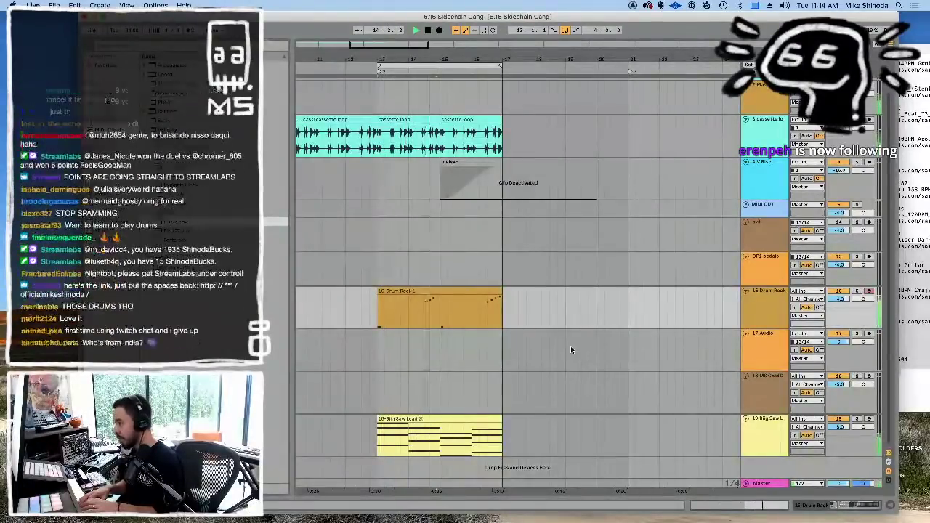
Step: Overdub low drum hits into the Drum Rack clip and quantize its notes to 1/16
{"action": "key", "text": "F9"}
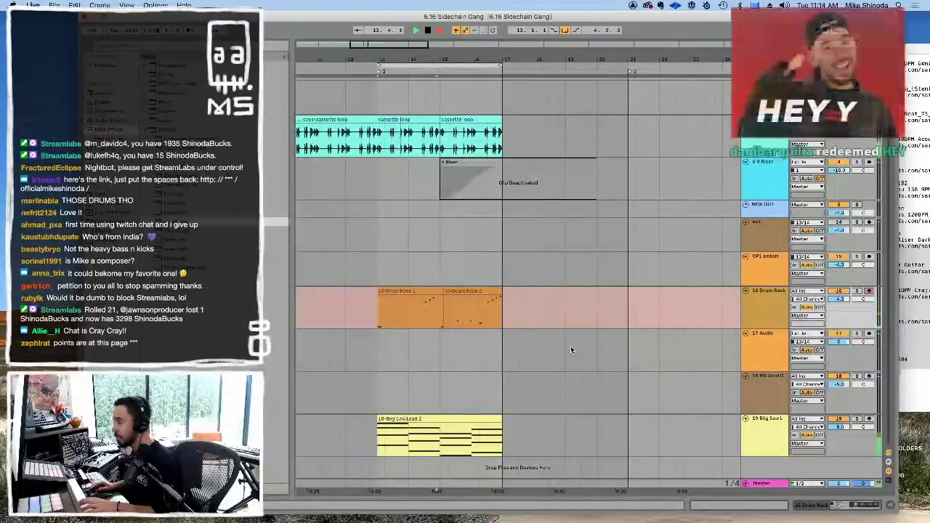
{"action": "double_click", "coordinate": [480, 296]}
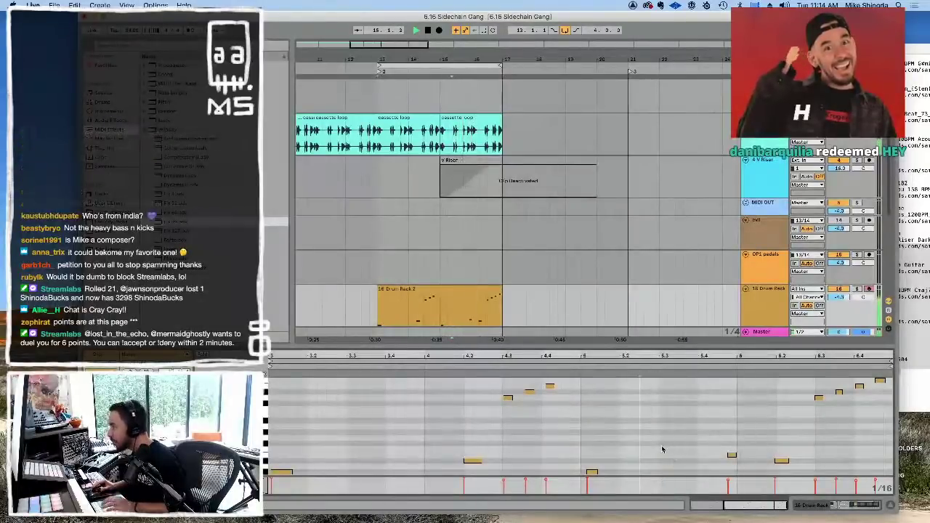
{"action": "right_click", "coordinate": [661, 449]}
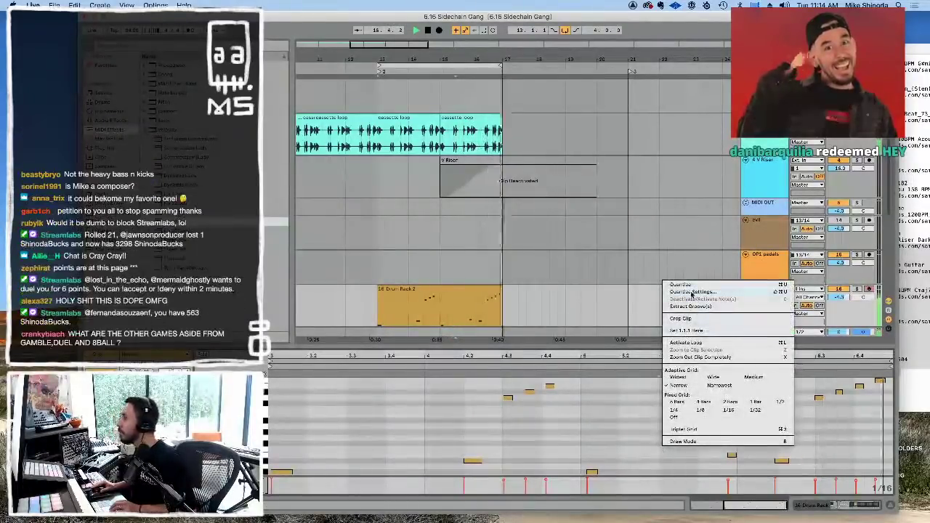
{"action": "left_click", "coordinate": [691, 293]}
{"action": "left_click", "coordinate": [513, 248]}
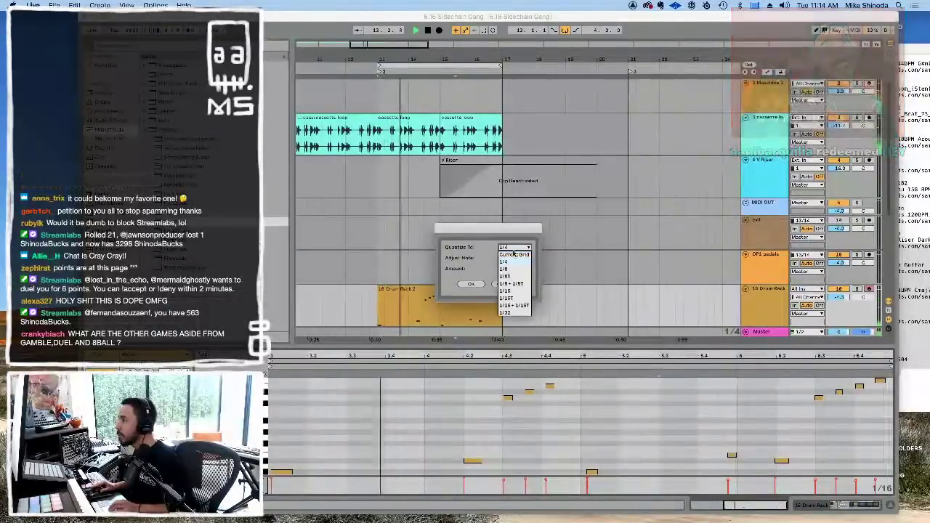
{"action": "left_click", "coordinate": [509, 285]}
{"action": "left_click", "coordinate": [473, 284]}
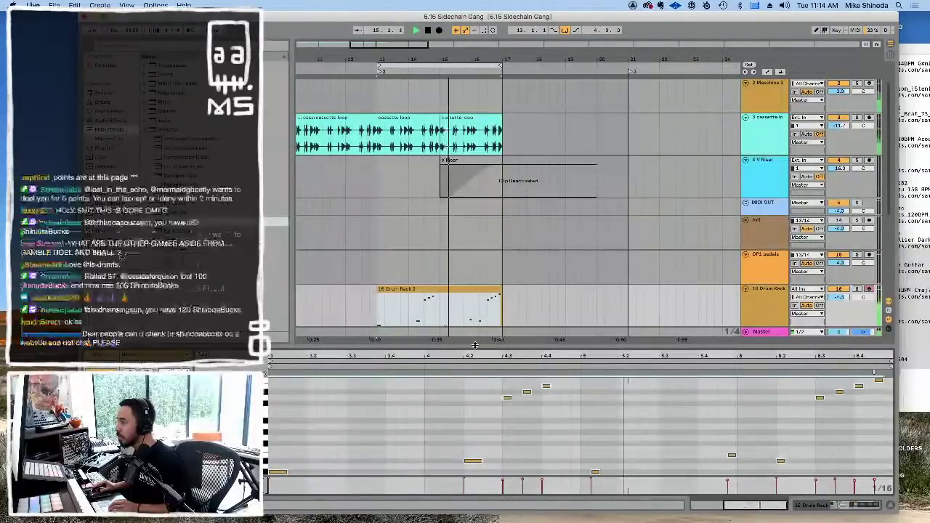
Step: Reopen the Drum Rack clip's notes and remove the low note just after bar 5
{"action": "key", "text": "super+alt+l"}
{"action": "double_click", "coordinate": [450, 298]}
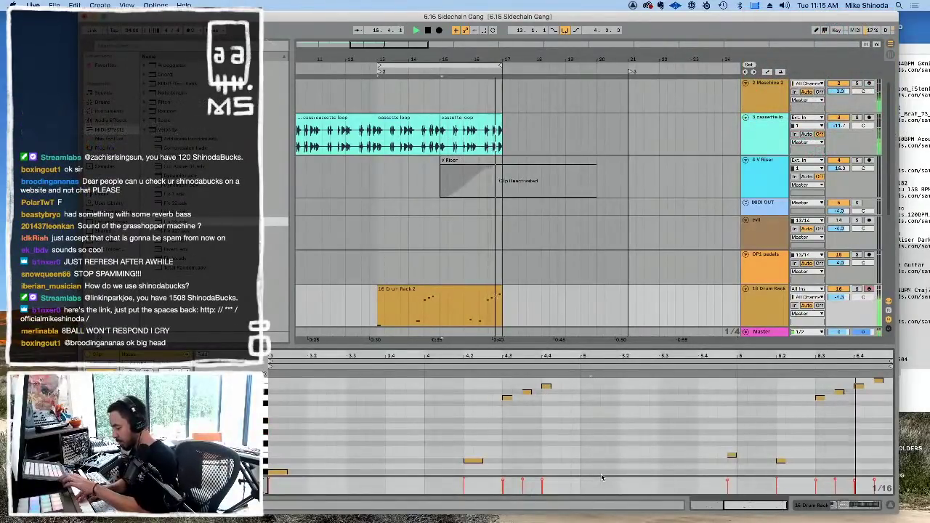
Step: Overdub another layer of drum hits across the loop on the Drum Rack track and quantize the clip's notes
{"action": "key", "text": "F9"}
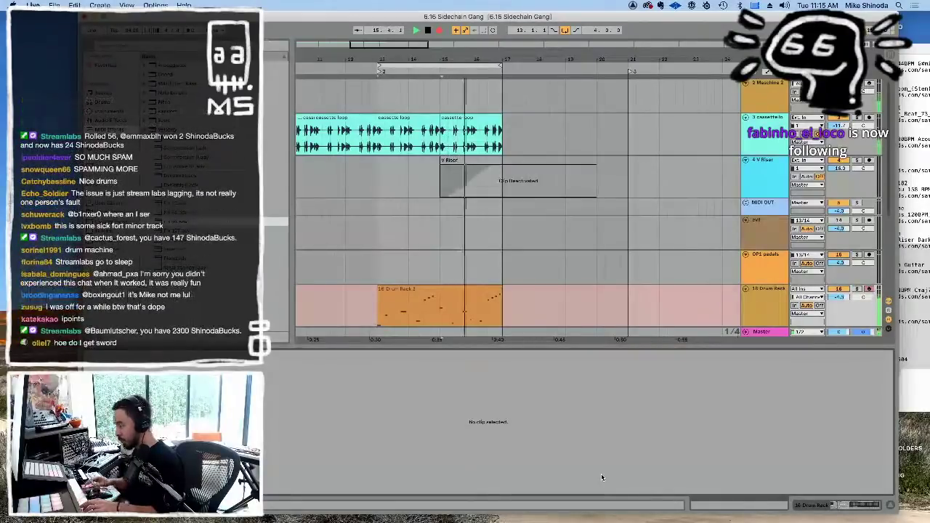
{"action": "left_click", "coordinate": [466, 291]}
{"action": "right_click", "coordinate": [468, 264]}
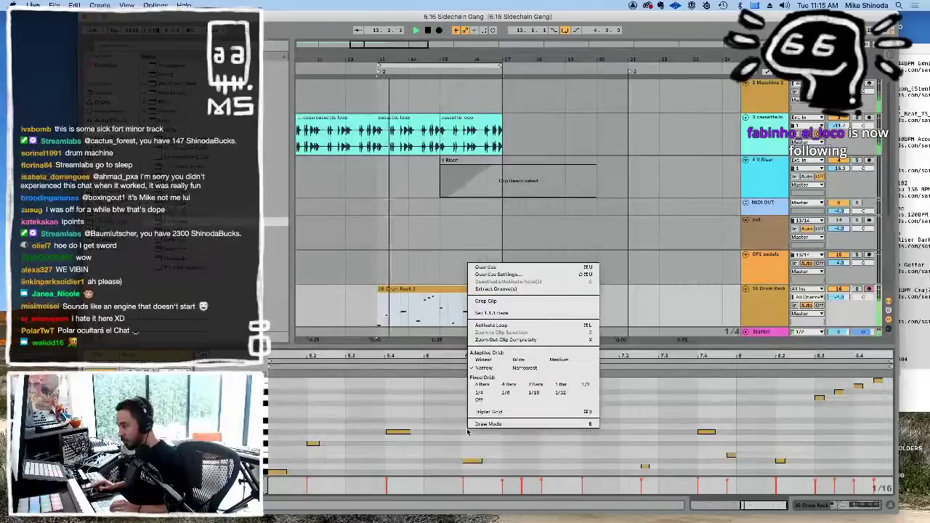
{"action": "left_click", "coordinate": [493, 268]}
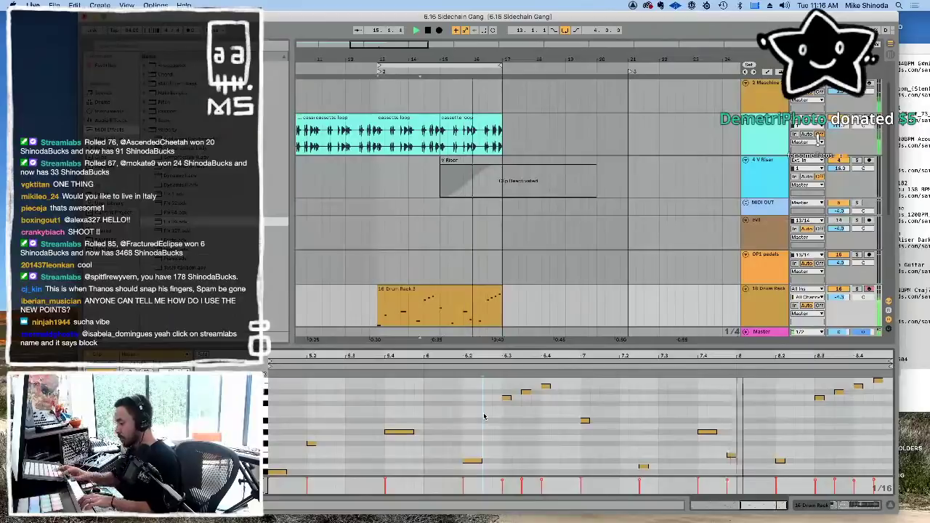
Step: Overdub more drum hits, and add notes at beat 6.3, copied from just after bar 7, and on a low row at bar 7
{"action": "key", "text": "F9"}
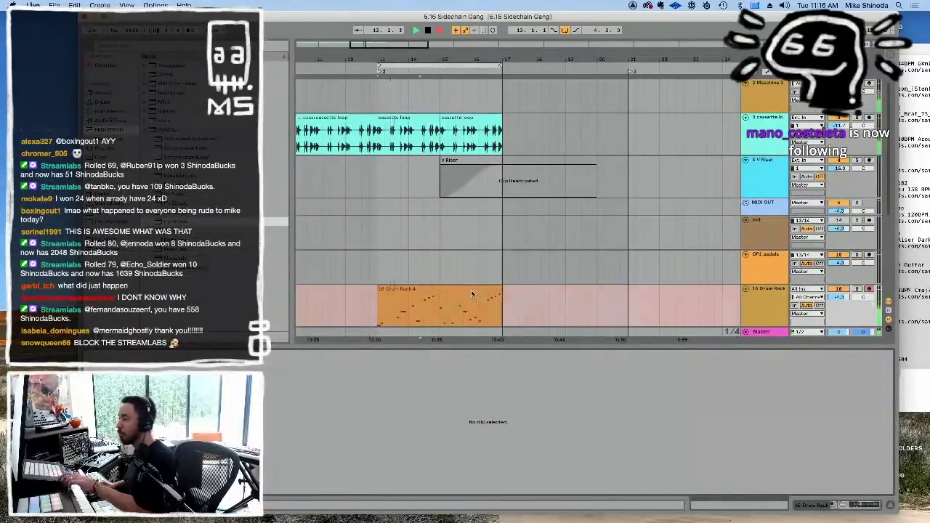
{"action": "left_click", "coordinate": [471, 292]}
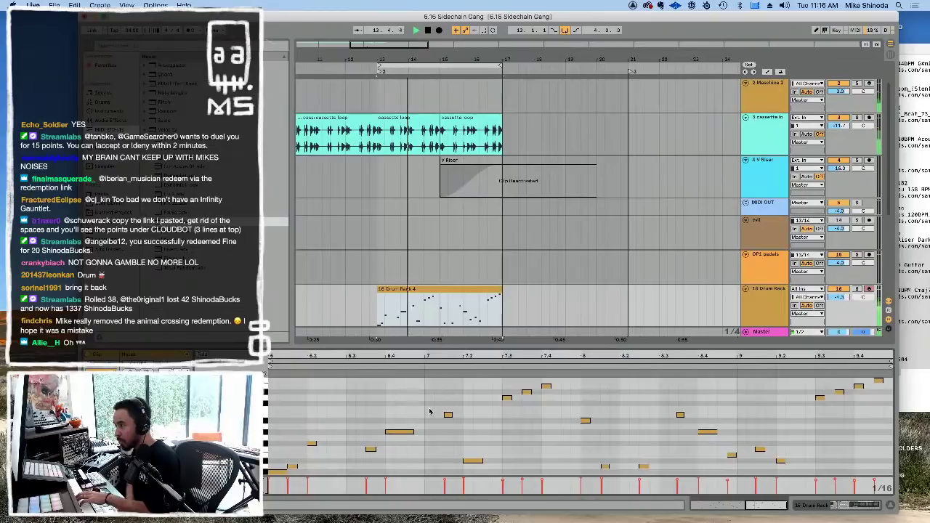
{"action": "left_click", "coordinate": [448, 415]}
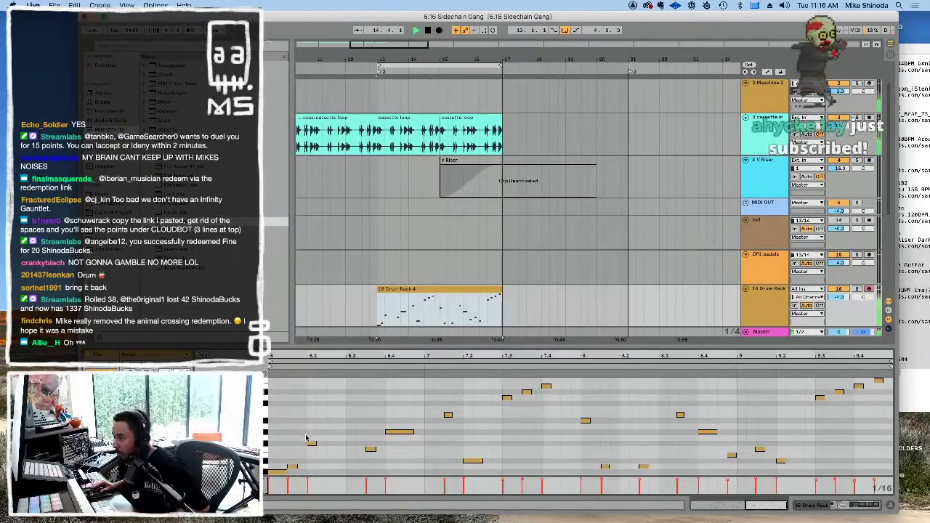
{"action": "left_click_drag", "start_coordinate": [448, 415], "coordinate": [352, 417]}
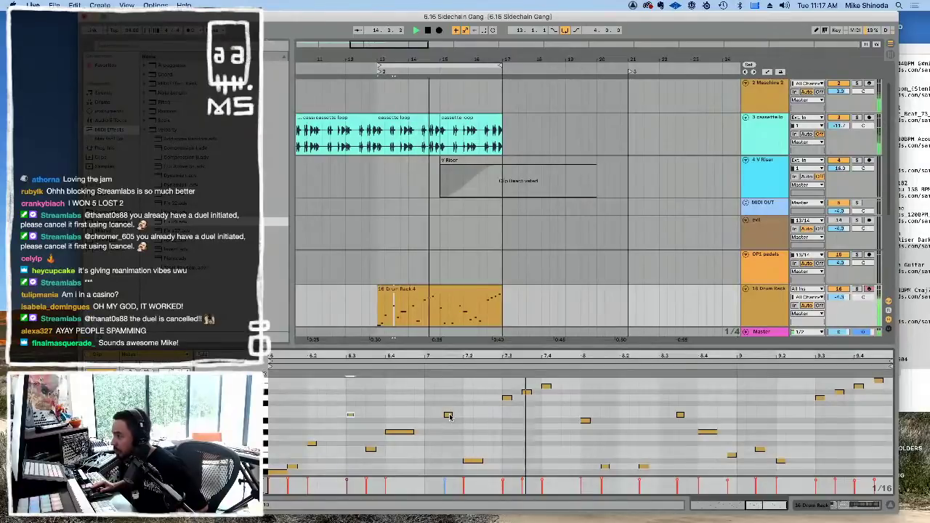
{"action": "left_click_drag", "start_coordinate": [450, 417], "coordinate": [431, 434]}
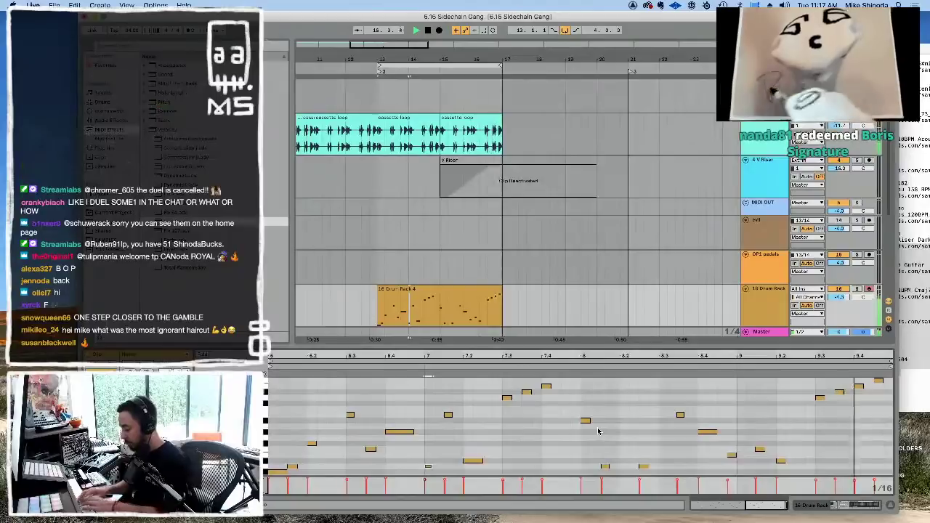
Step: Record extra drum hits over the first part of the loop and quantize the middle Drum Rack clip
{"action": "key", "text": "F9"}
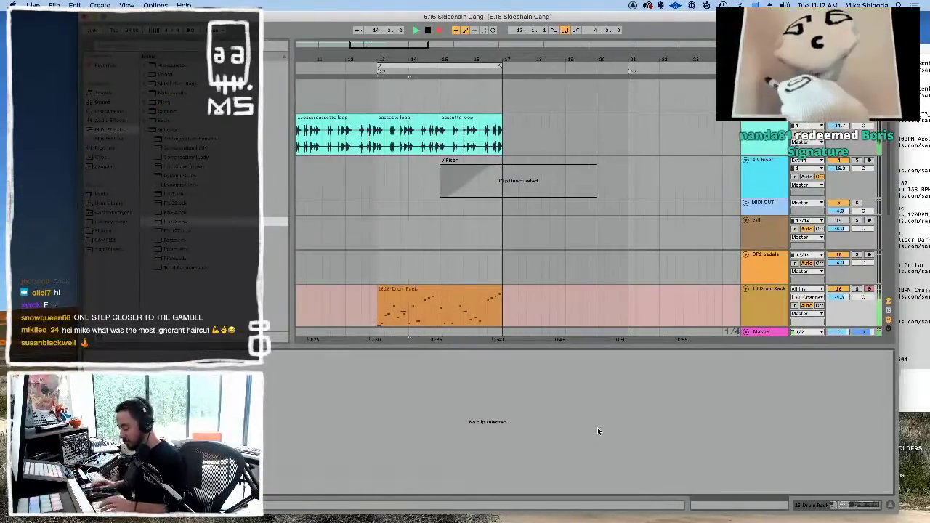
{"action": "key", "text": "F9"}
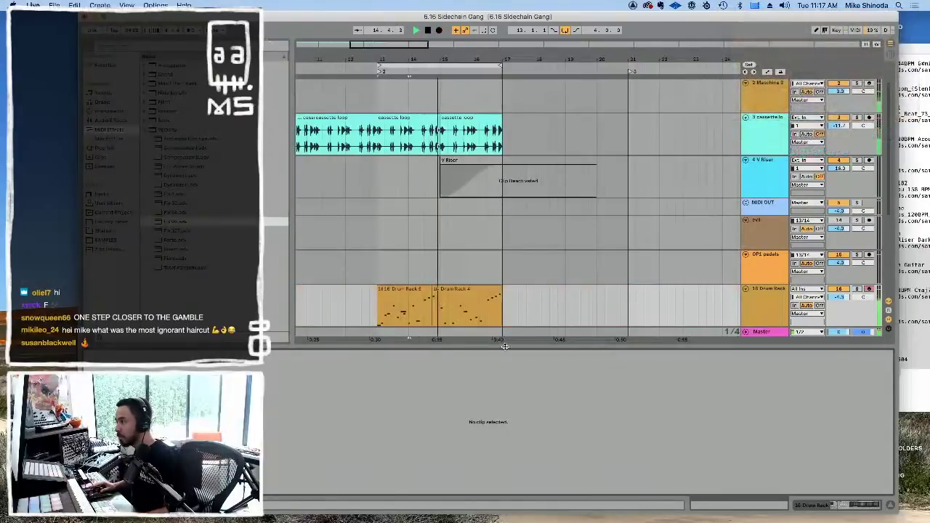
{"action": "left_click", "coordinate": [459, 291]}
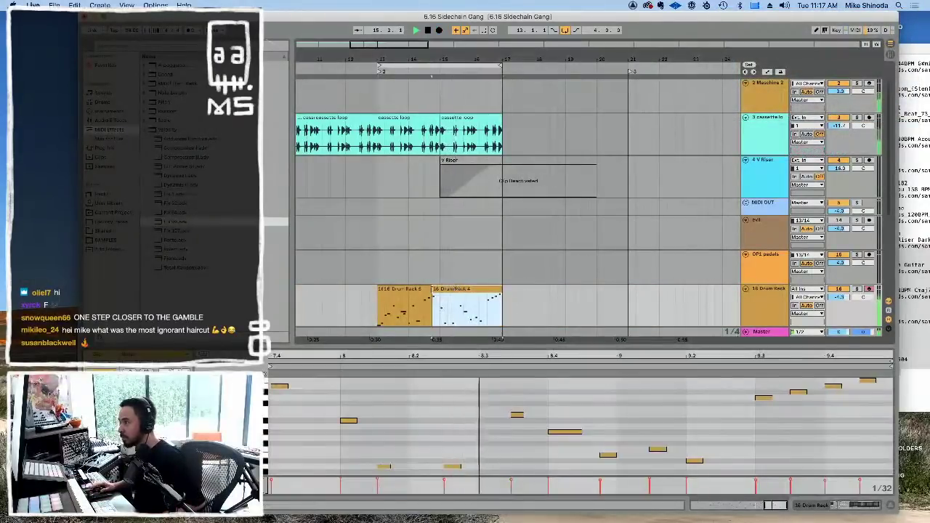
{"action": "left_click", "coordinate": [381, 290], "text": "shift"}
{"action": "left_click", "coordinate": [394, 289]}
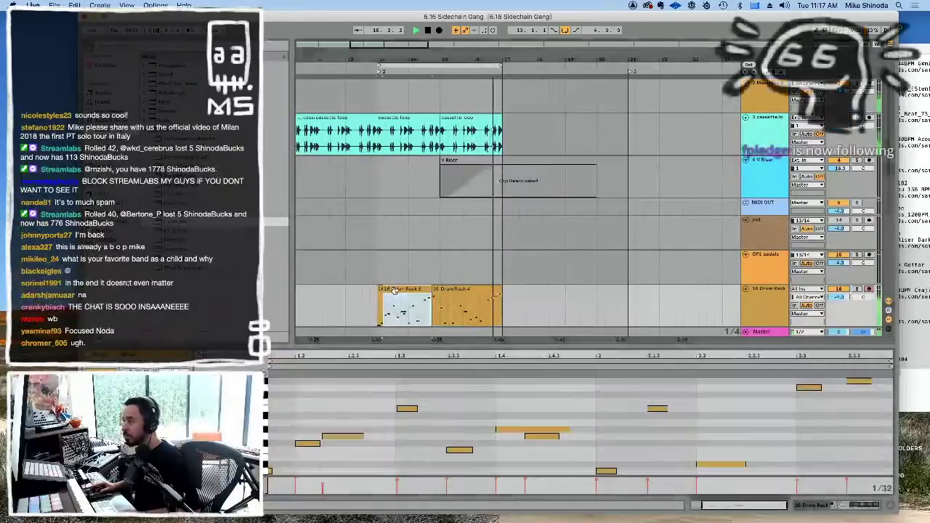
{"action": "right_click", "coordinate": [396, 399]}
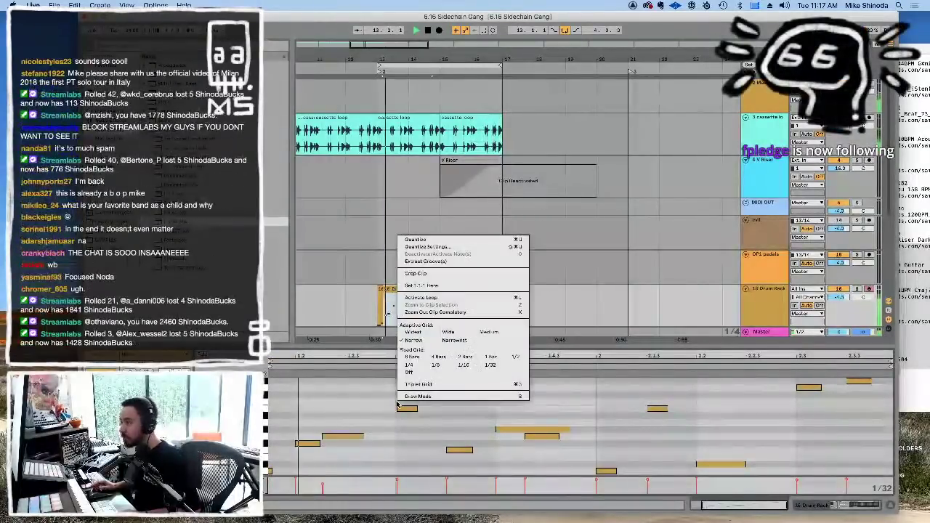
{"action": "left_click", "coordinate": [437, 243]}
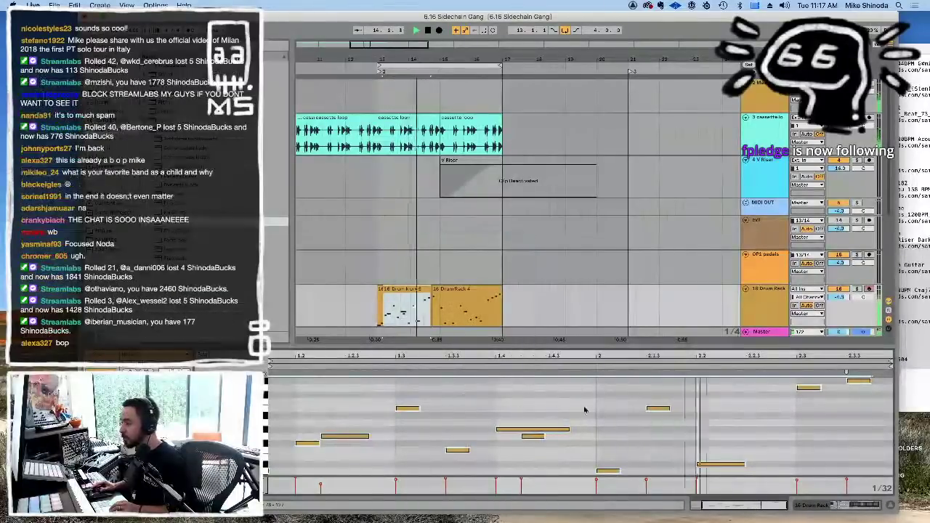
Step: Consolidate the Drum Rack clips between bars 13 and 17 into one clip
{"action": "left_click_drag", "start_coordinate": [583, 355], "coordinate": [616, 355]}
{"action": "left_click", "coordinate": [460, 289]}
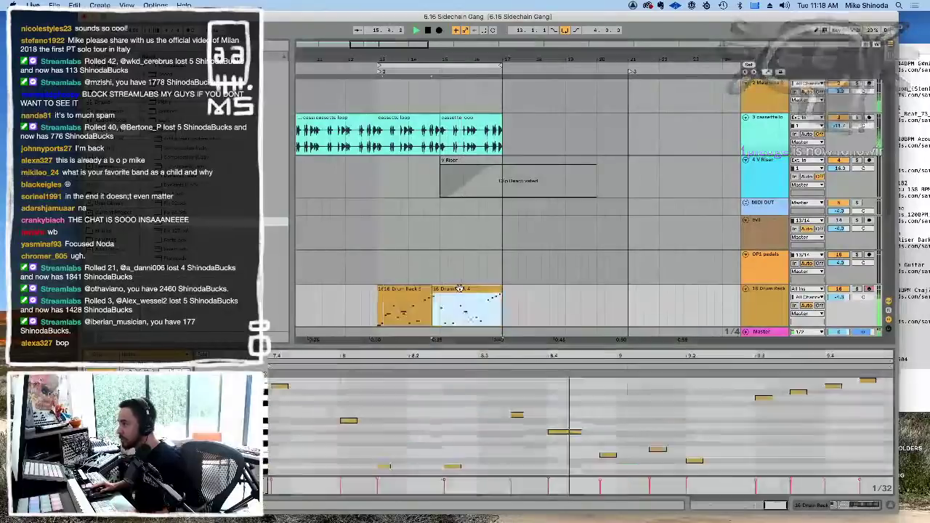
{"action": "left_click", "coordinate": [379, 290], "text": "shift"}
{"action": "right_click", "coordinate": [378, 291]}
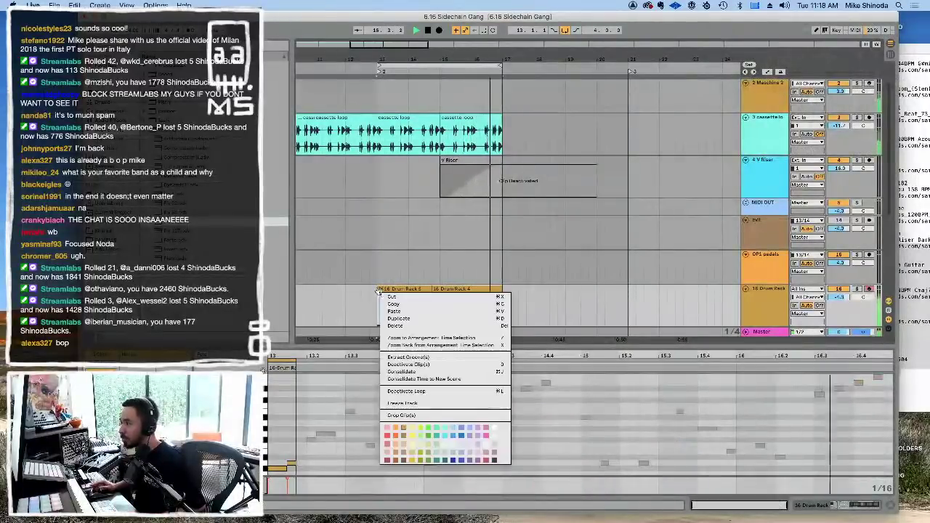
{"action": "left_click", "coordinate": [412, 373]}
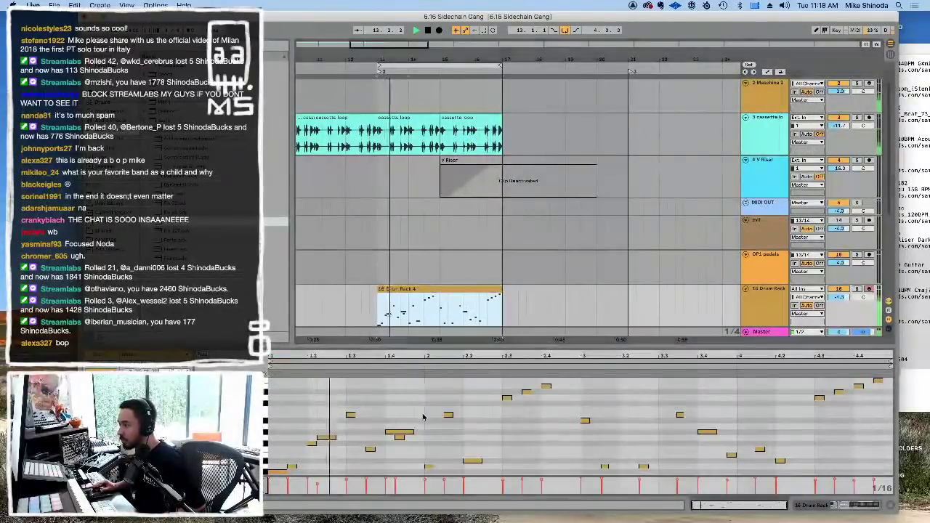
Step: Shorten the drum notes just after beat 1.2 and at beat 1.4, and add a higher note shortly before beat 1.3
{"action": "left_click", "coordinate": [318, 434]}
{"action": "key", "text": "space"}
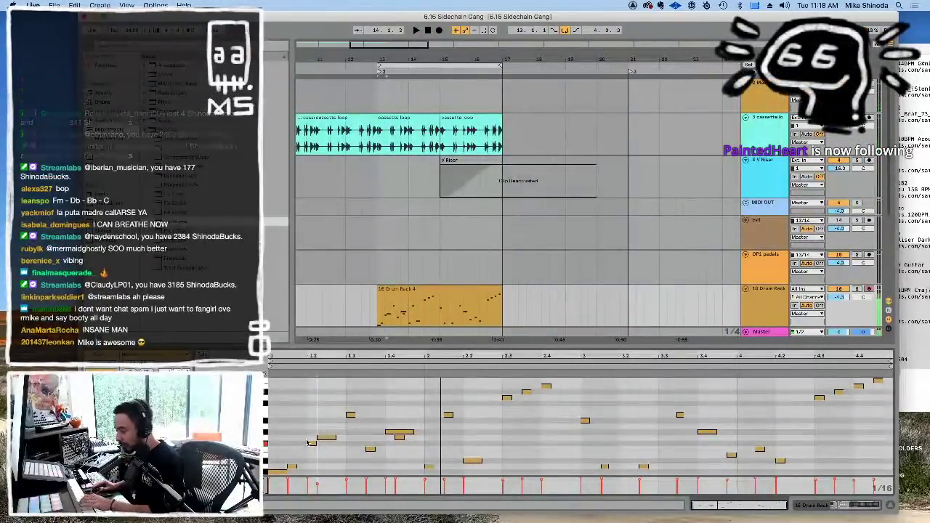
{"action": "left_click", "coordinate": [331, 440]}
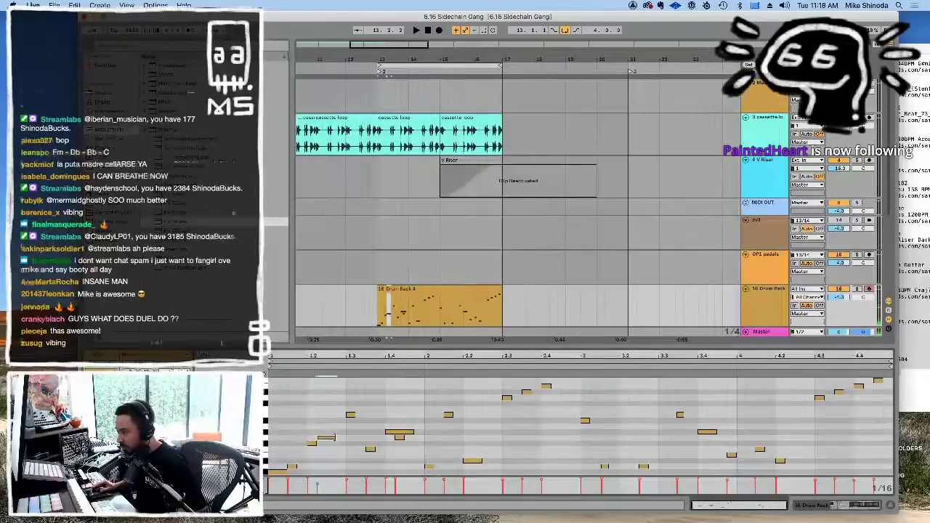
{"action": "left_click_drag", "start_coordinate": [335, 438], "coordinate": [326, 437]}
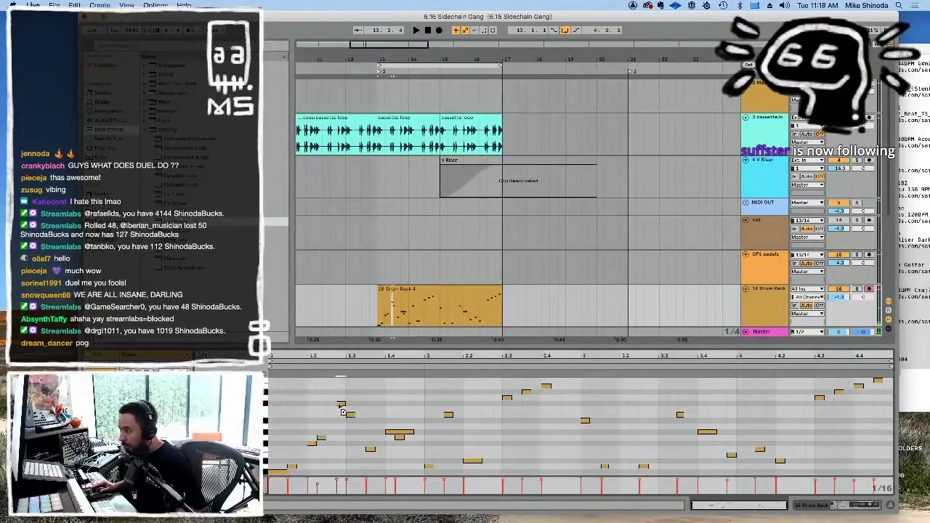
{"action": "key", "text": "space"}
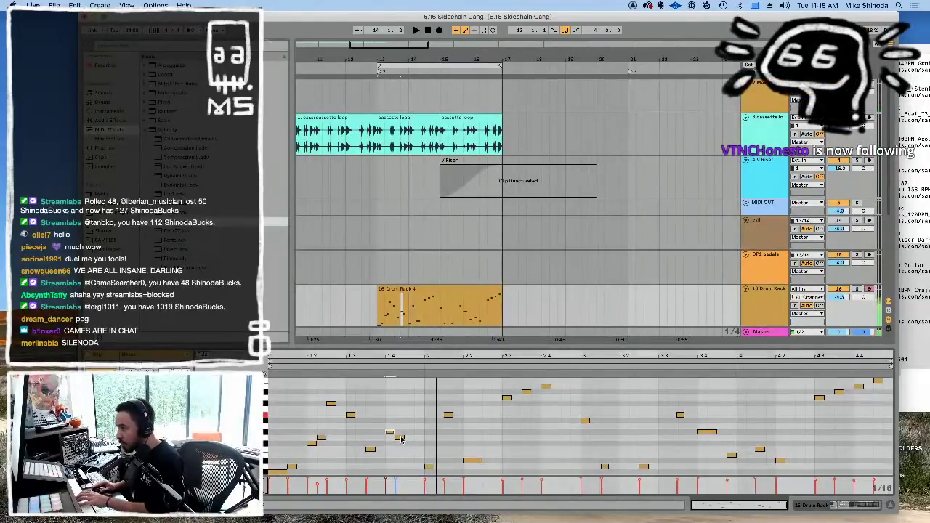
Step: Rework the notes after beat 1.4 into a rising four-note run that leads up to beat 2
{"action": "left_click_drag", "start_coordinate": [401, 439], "coordinate": [401, 419]}
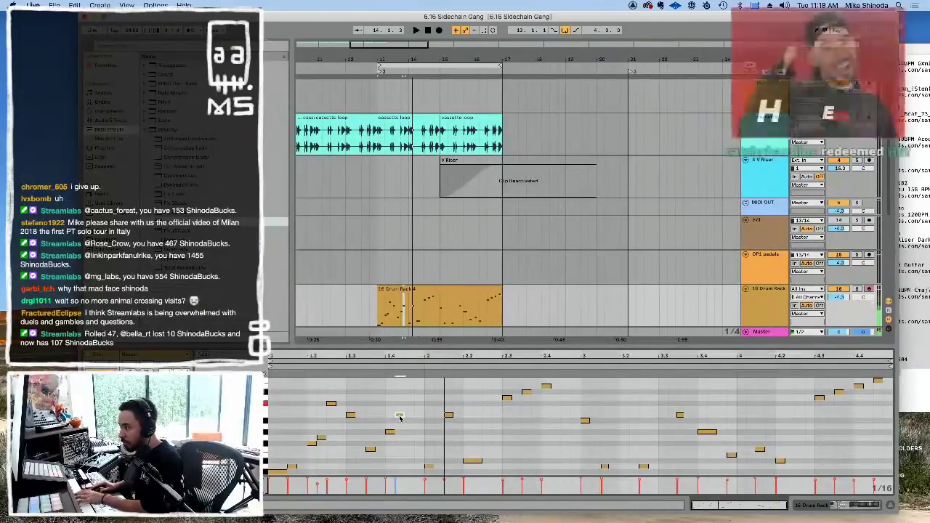
{"action": "left_click_drag", "start_coordinate": [400, 417], "coordinate": [400, 399]}
{"action": "key", "text": "space"}
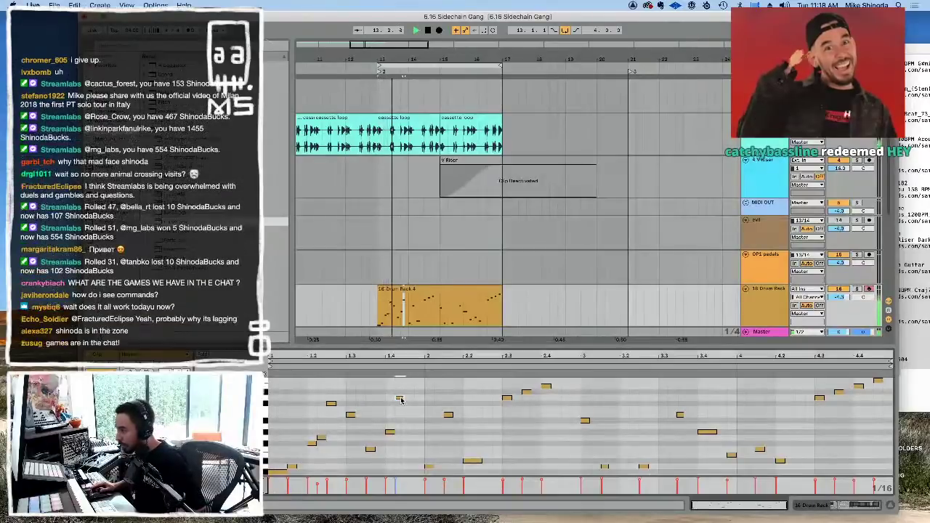
{"action": "key", "text": "space"}
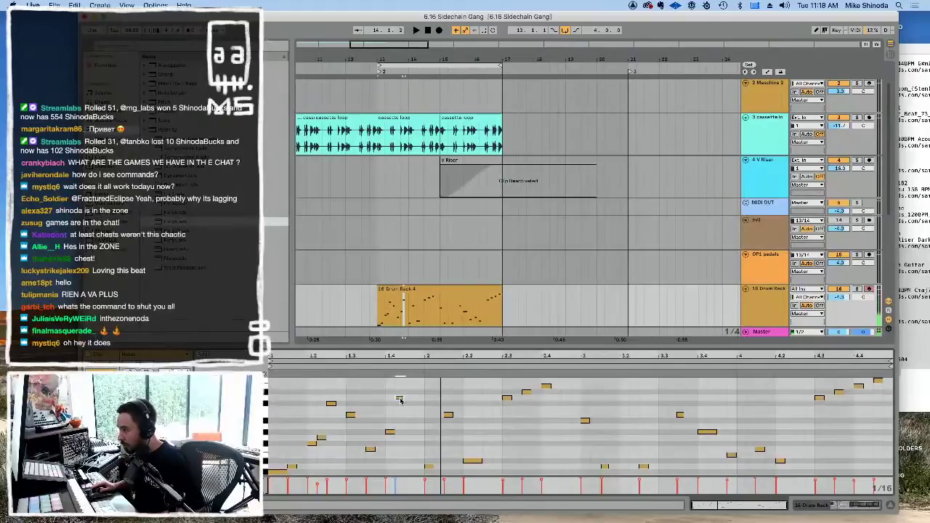
{"action": "left_click_drag", "start_coordinate": [400, 400], "coordinate": [410, 427]}
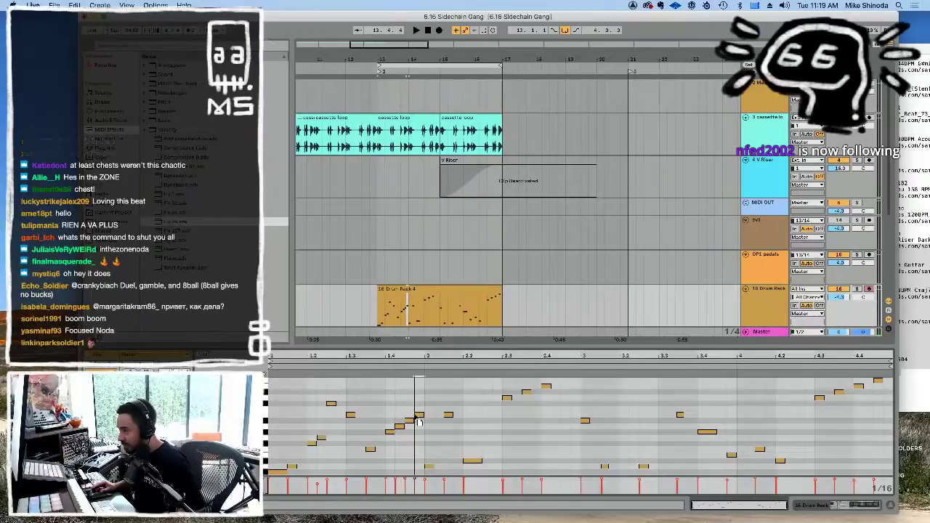
{"action": "key", "text": "space"}
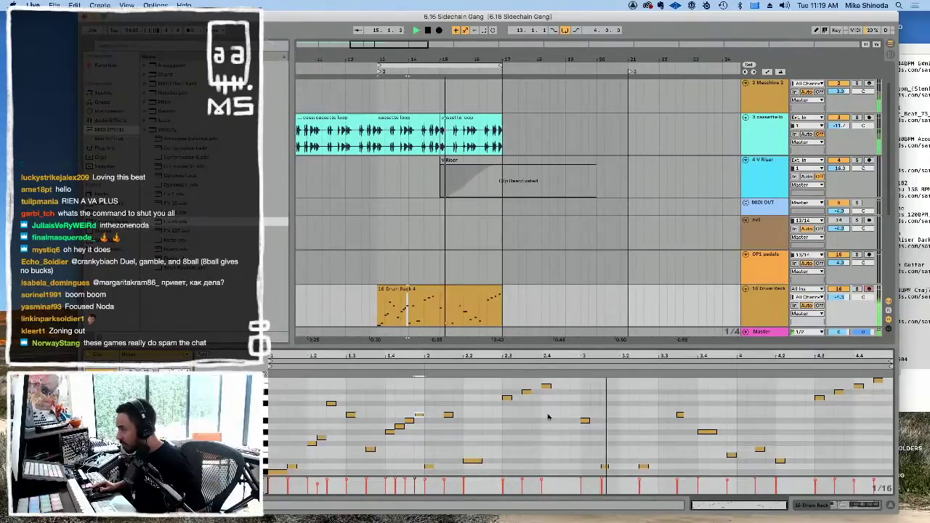
Step: Copy the Drum Rack section from bar 13 to about 14.3 and paste it at bar 15
{"action": "left_click", "coordinate": [439, 317]}
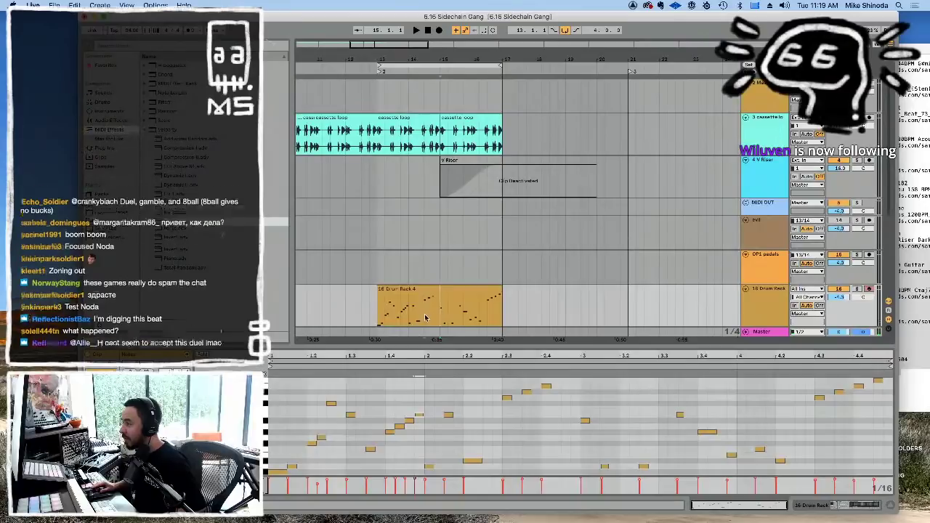
{"action": "left_click_drag", "start_coordinate": [425, 315], "coordinate": [378, 315]}
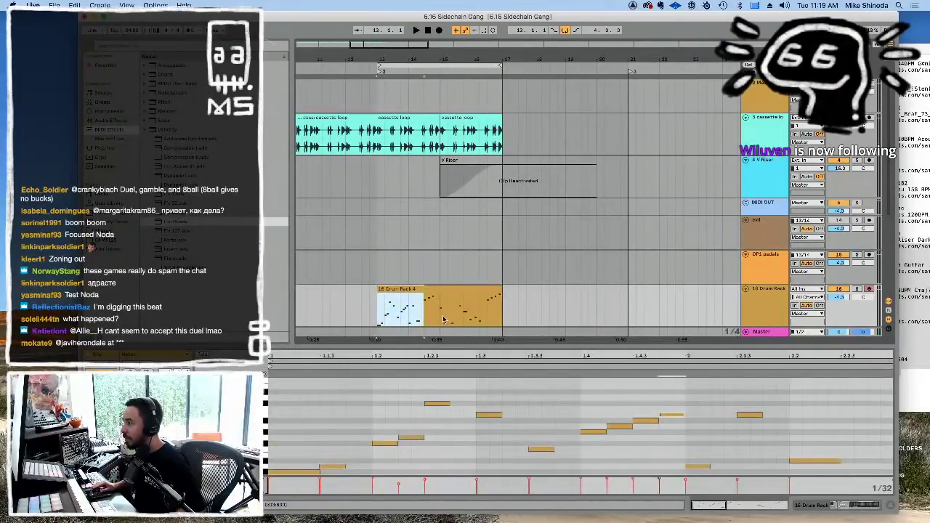
{"action": "left_click", "coordinate": [436, 315]}
{"action": "key", "text": "super+v"}
{"action": "left_click", "coordinate": [427, 290]}
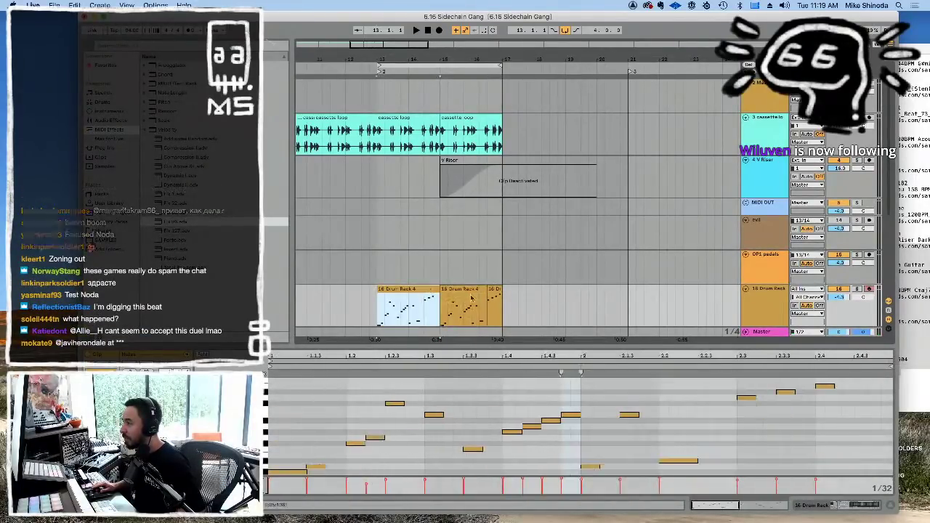
{"action": "left_click", "coordinate": [495, 289], "text": "shift"}
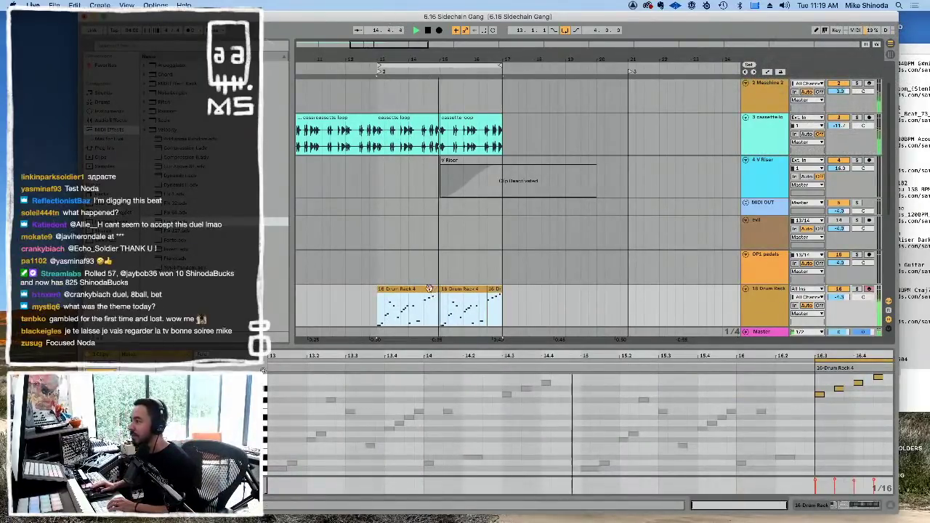
{"action": "left_click", "coordinate": [455, 302]}
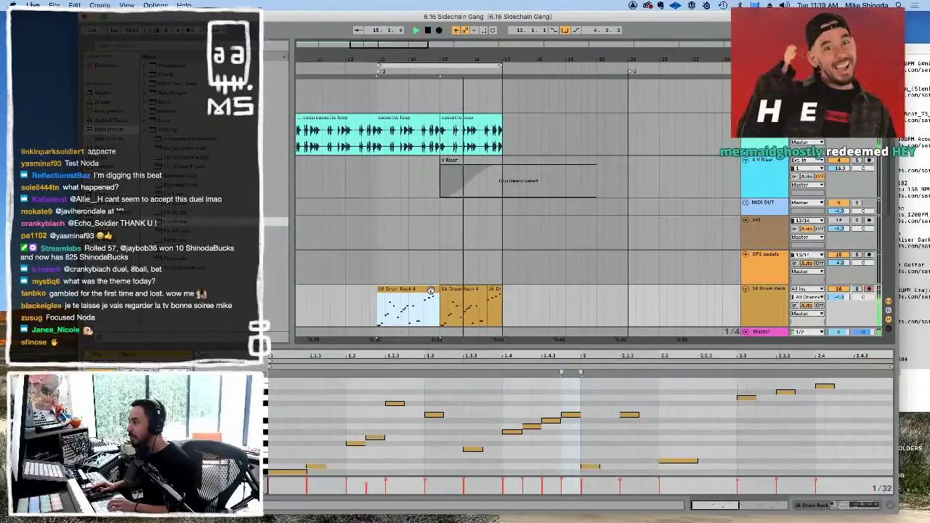
Step: Add a low drum note at beat 2.2.3 and a descending pair of low notes leading into bar 3
{"action": "left_click", "coordinate": [678, 446]}
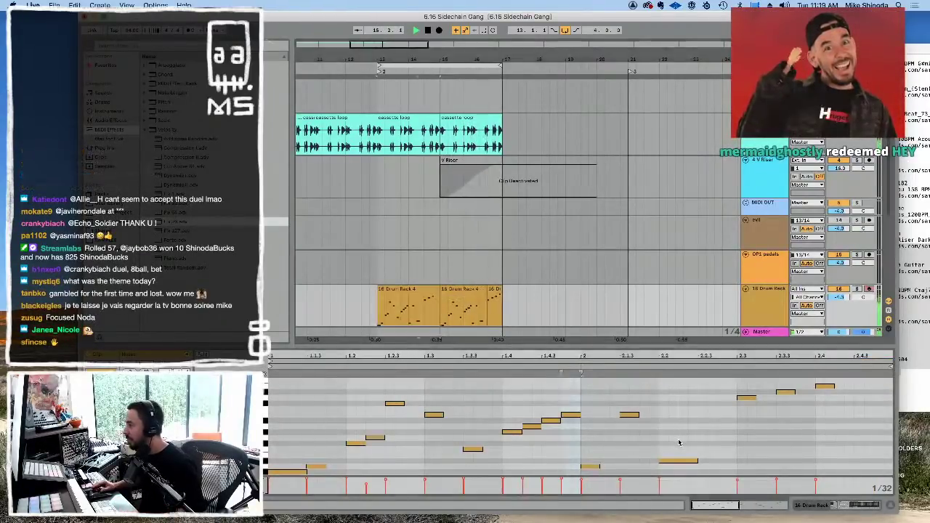
{"action": "key", "text": "space"}
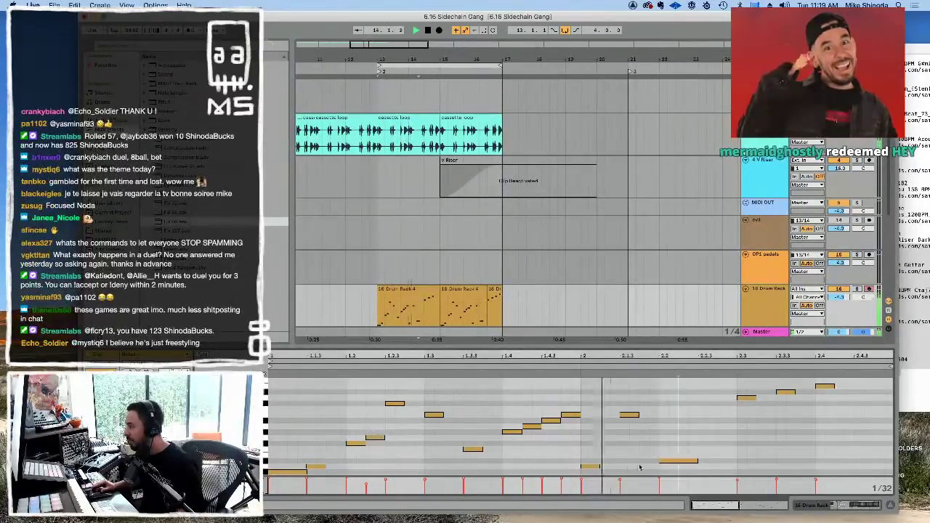
{"action": "left_click_drag", "start_coordinate": [679, 461], "coordinate": [718, 456]}
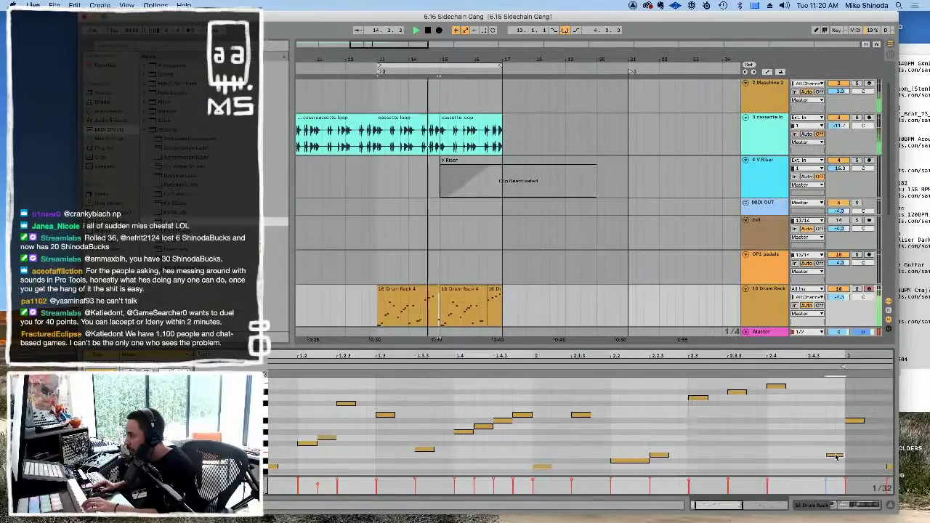
{"action": "left_click", "coordinate": [672, 456]}
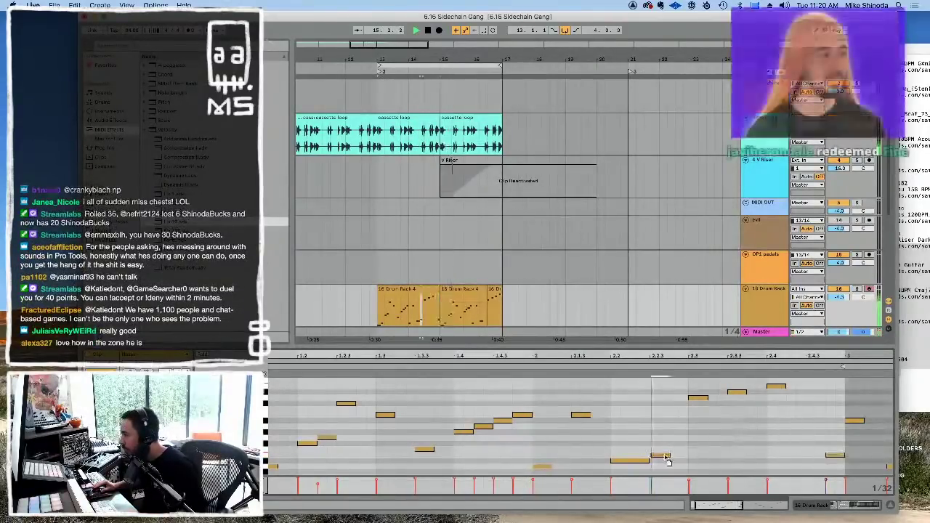
{"action": "left_click_drag", "start_coordinate": [678, 460], "coordinate": [683, 459]}
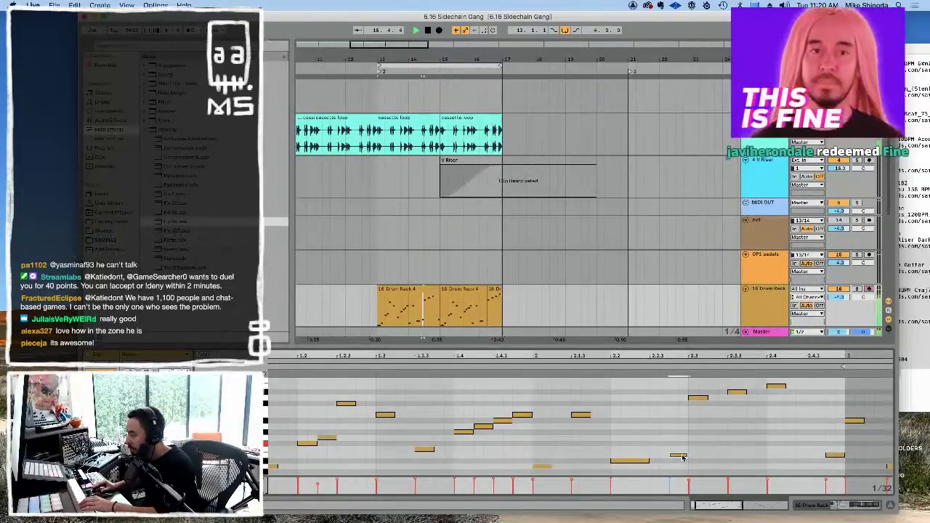
{"action": "left_click_drag", "start_coordinate": [682, 456], "coordinate": [661, 452], "text": "alt"}
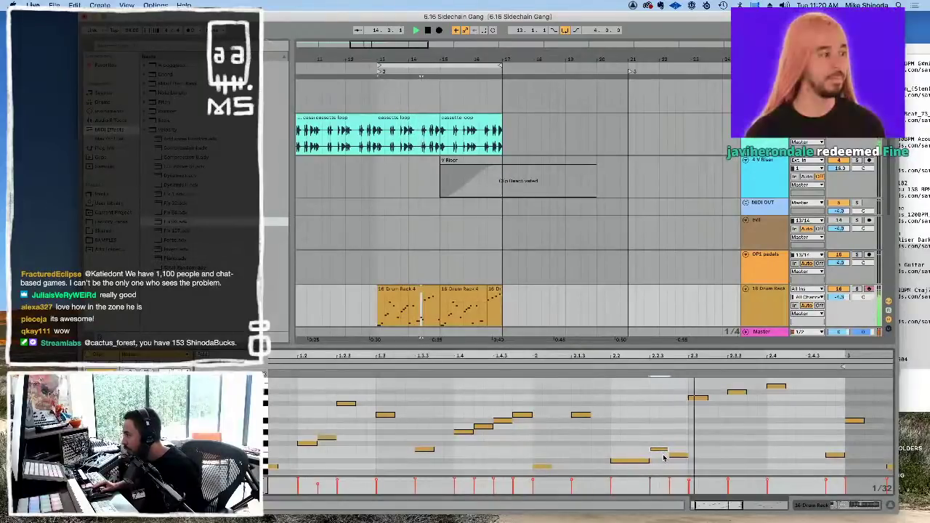
{"action": "double_click", "coordinate": [678, 456]}
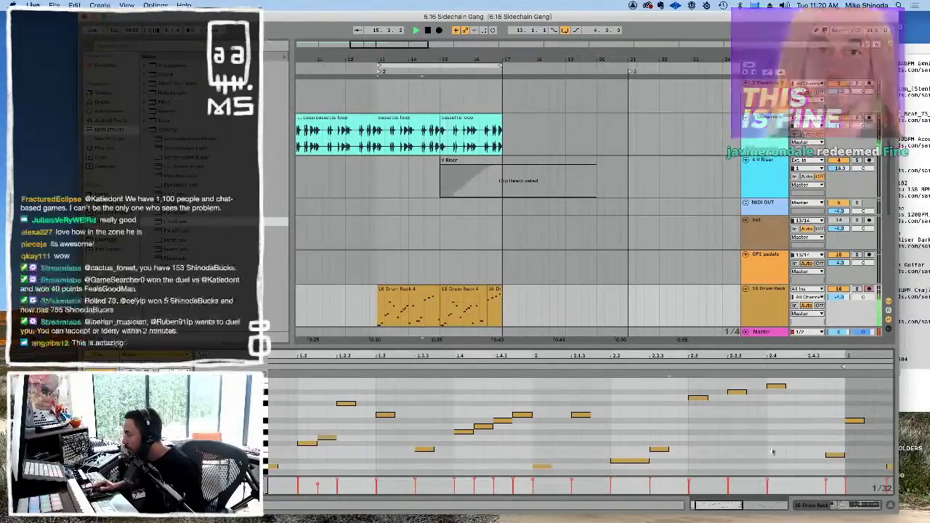
{"action": "double_click", "coordinate": [815, 450]}
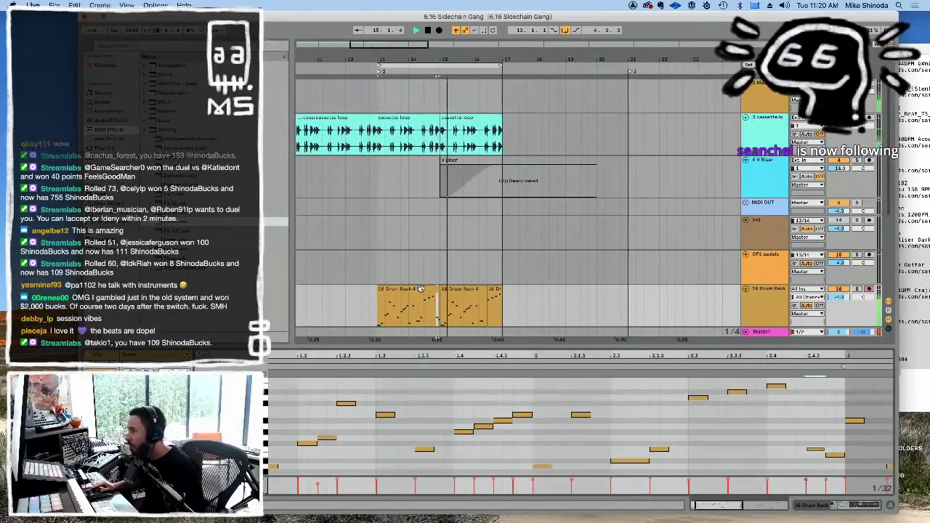
Step: Replace the Drum Rack section at bar 15 with a copy of the edited section from bar 13 to about 14.3
{"action": "left_click_drag", "start_coordinate": [424, 306], "coordinate": [380, 314]}
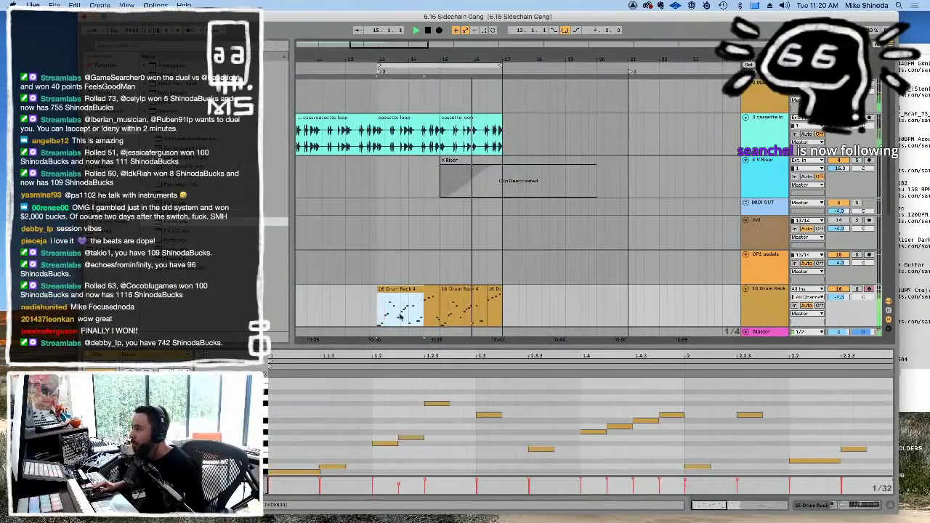
{"action": "left_click", "coordinate": [471, 314]}
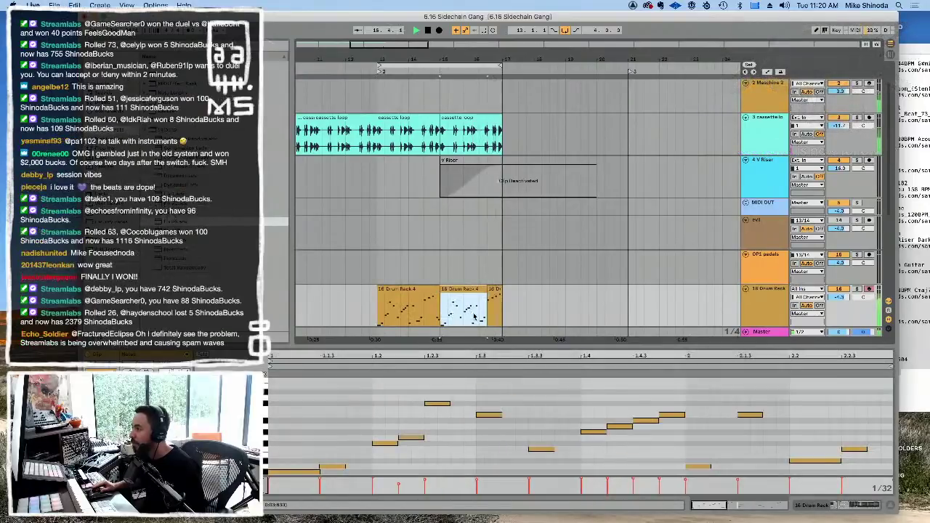
{"action": "left_click_drag", "start_coordinate": [505, 312], "coordinate": [484, 313]}
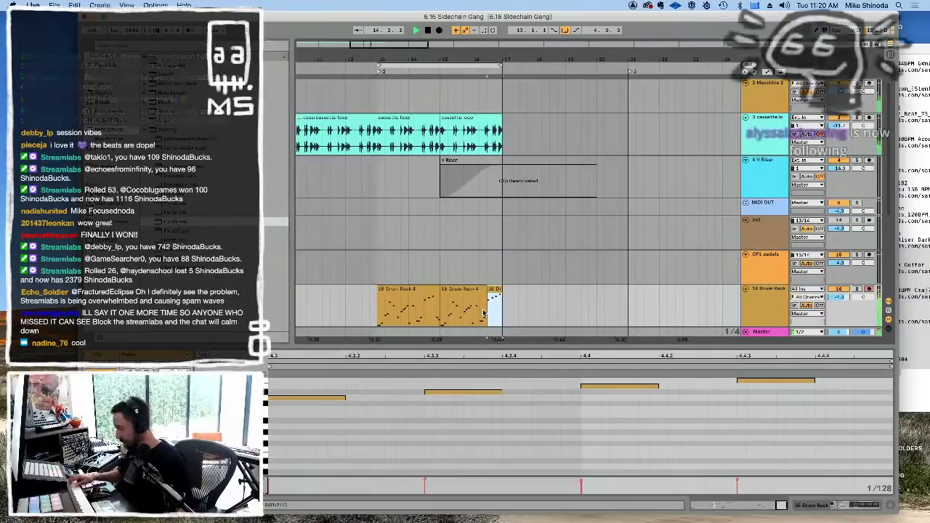
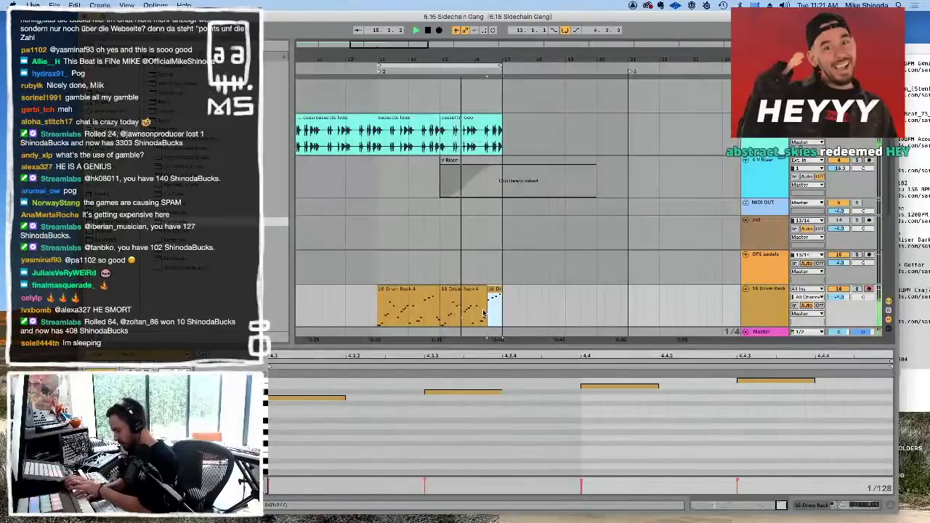
Step: Overdub further layers of drum hits over the Drum Rack loop between bars 13 and 17
{"action": "key", "text": "F9"}
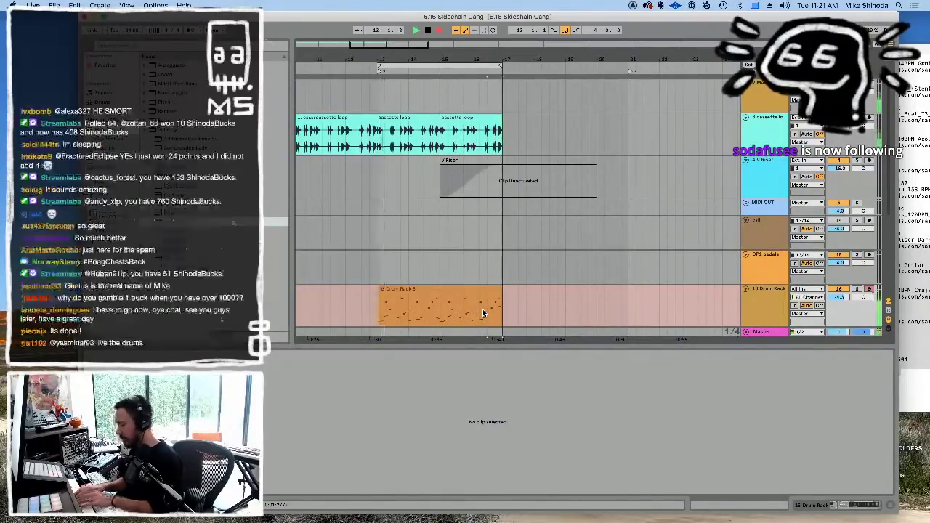
{"action": "key", "text": "F9"}
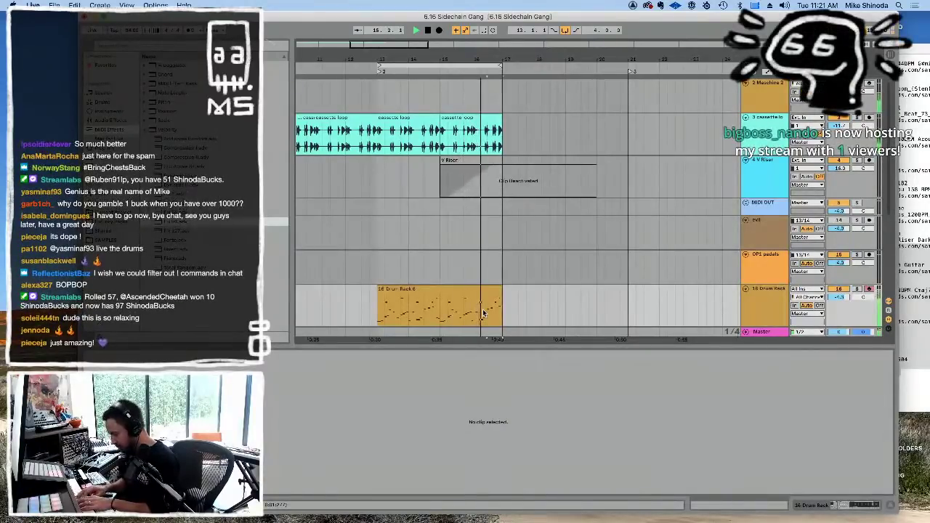
{"action": "key", "text": "F9"}
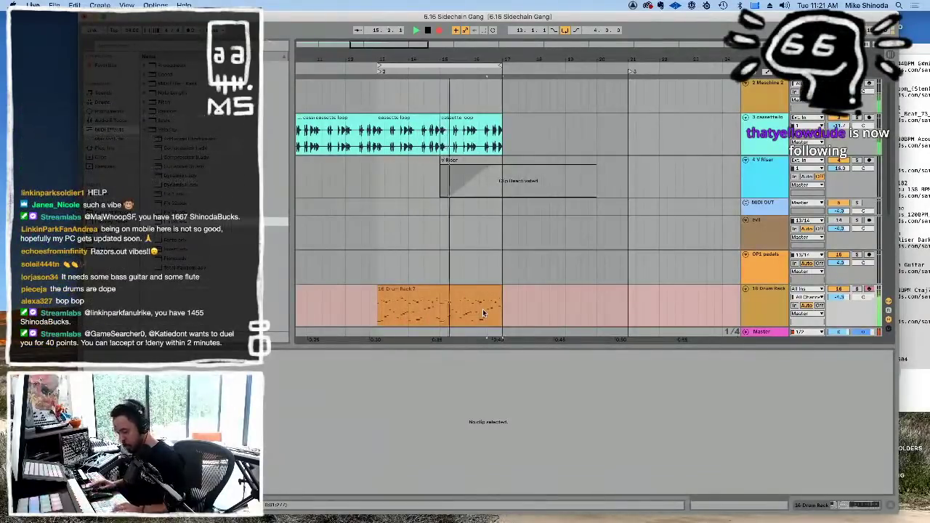
{"action": "key", "text": "space"}
Step: Quantize the notes of the newly recorded Drum Rack clip
{"action": "left_click", "coordinate": [476, 288]}
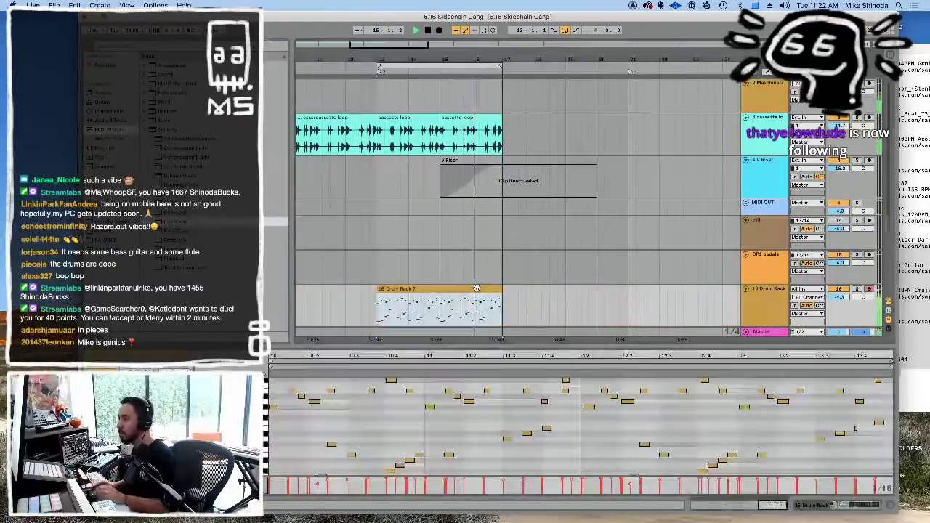
{"action": "left_click", "coordinate": [501, 413]}
{"action": "right_click", "coordinate": [501, 413]}
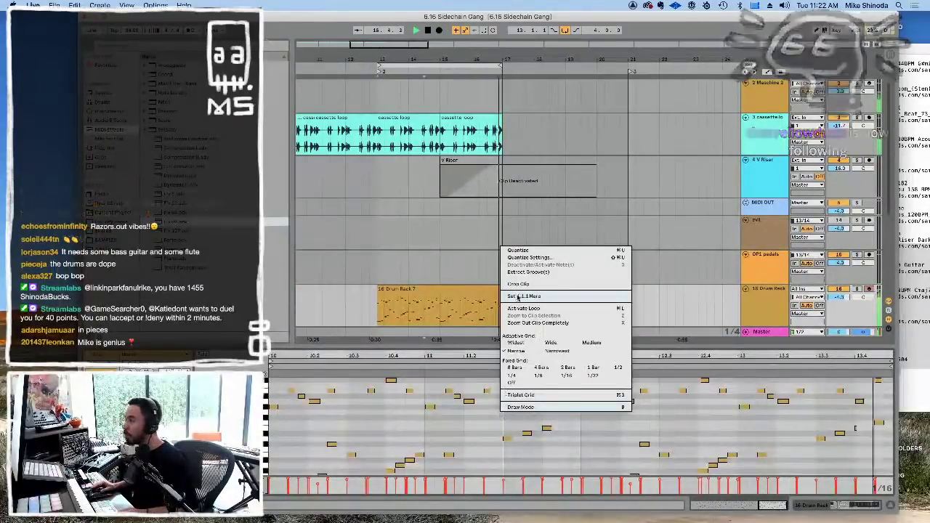
{"action": "left_click", "coordinate": [522, 252]}
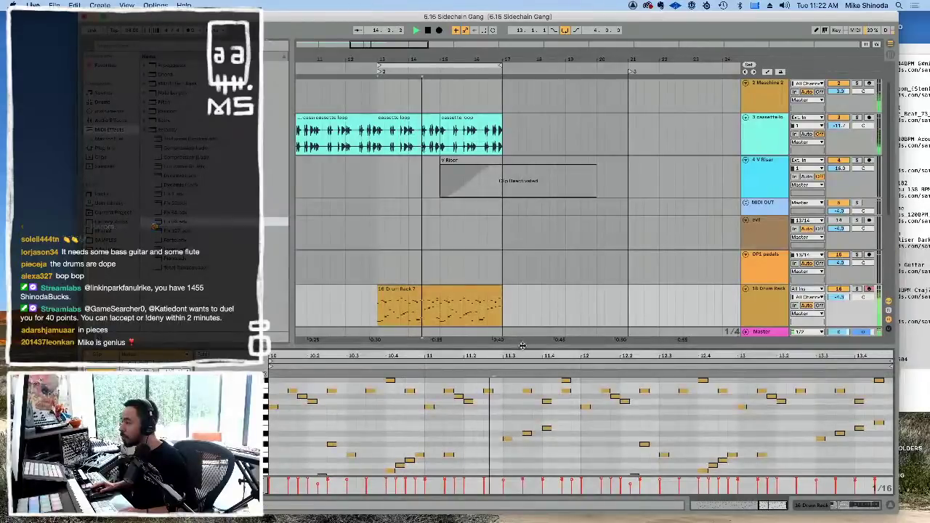
Step: Hide the clip's note editor and open the Maschine 2 track's plug-in window
{"action": "key", "text": "super+alt+l"}
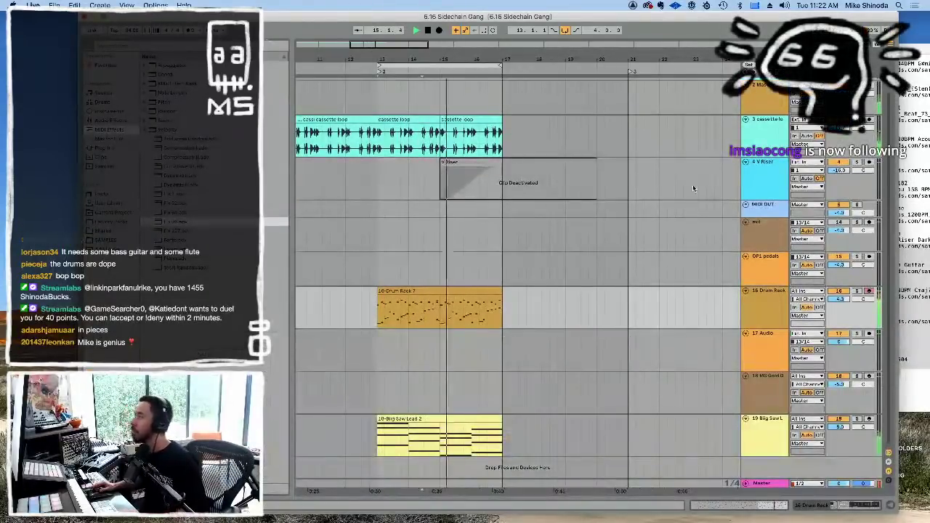
{"action": "double_click", "coordinate": [762, 89]}
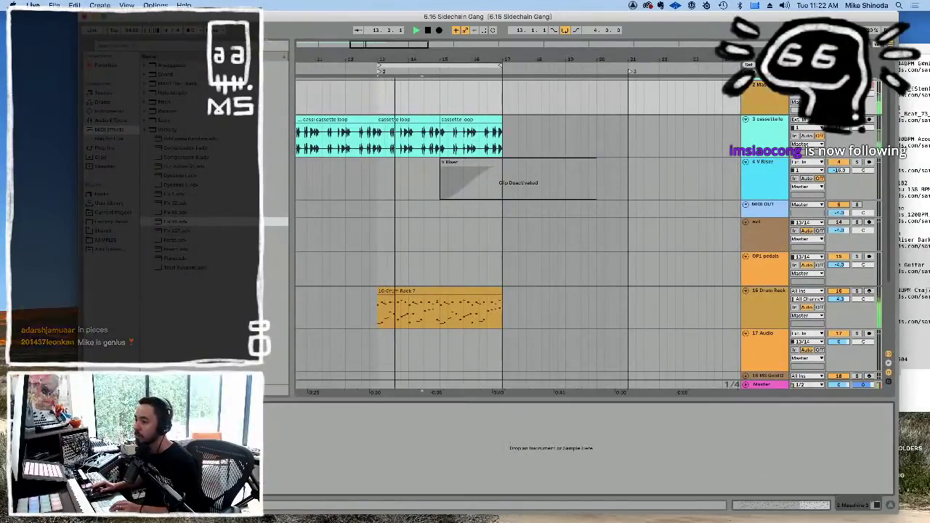
{"action": "key", "text": "super+alt+p"}
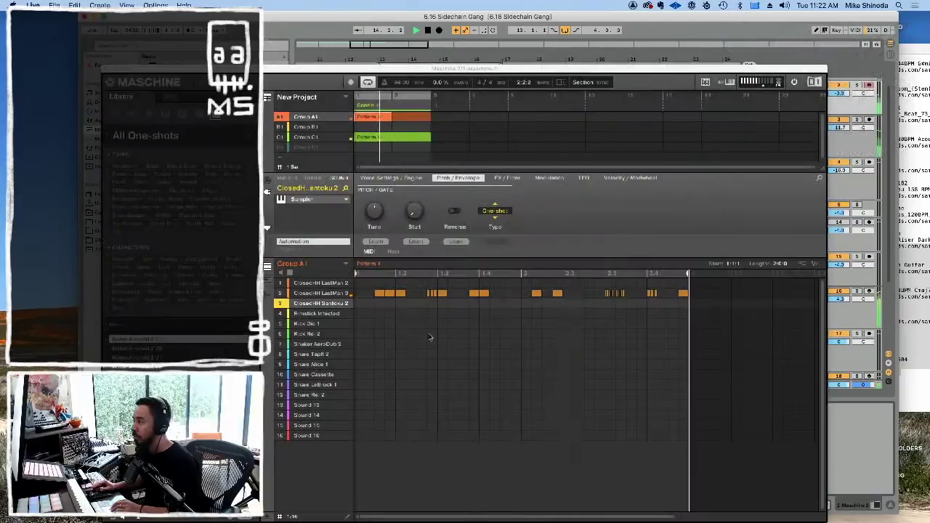
Step: Compare the loop with the ClosedHH LastMan 3 sound muted and unmuted, and close the Maschine window
{"action": "left_click", "coordinate": [284, 294]}
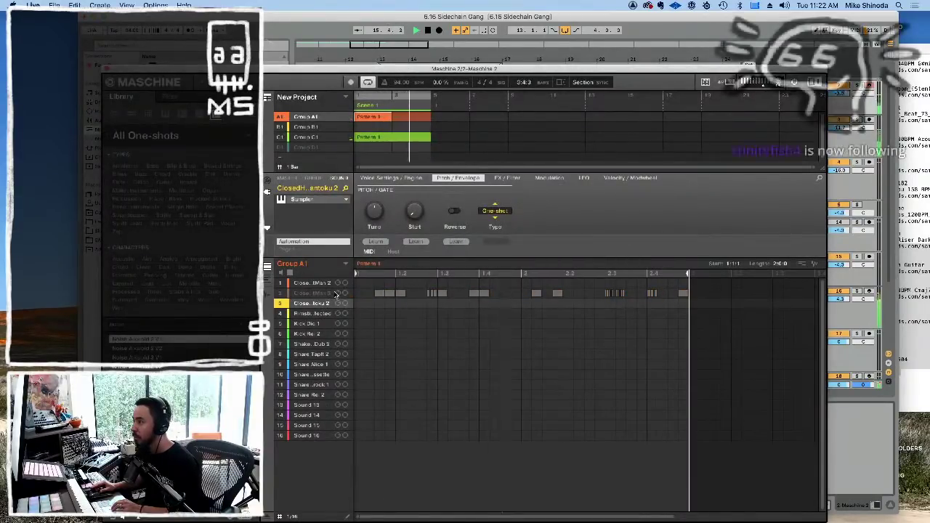
{"action": "left_click", "coordinate": [284, 294]}
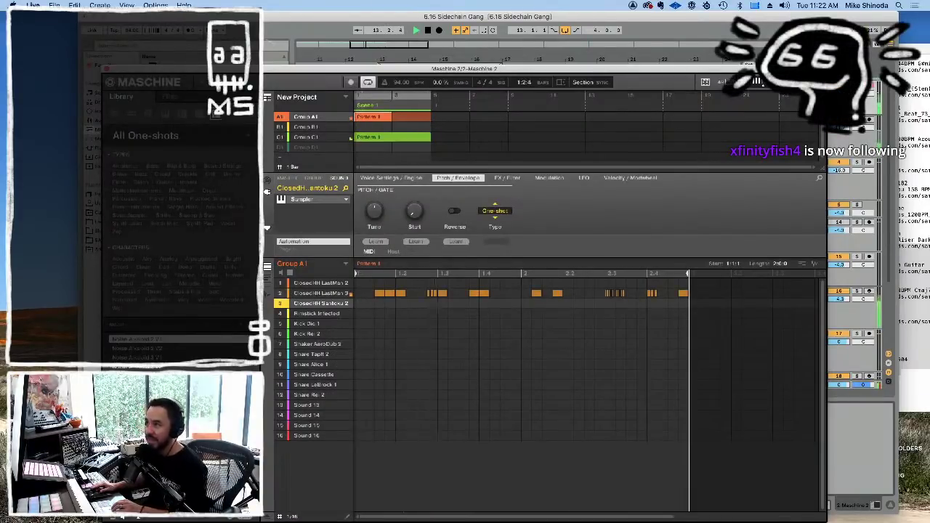
{"action": "left_click", "coordinate": [107, 69]}
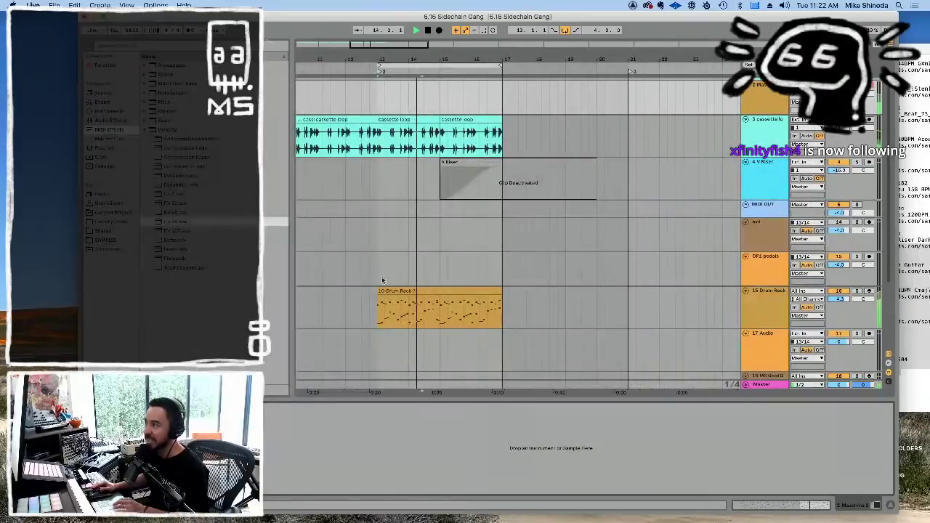
Step: Lower the Drum Rack track's volume to about -6.4 dB and add an Auto Filter to the track
{"action": "left_click", "coordinate": [410, 290]}
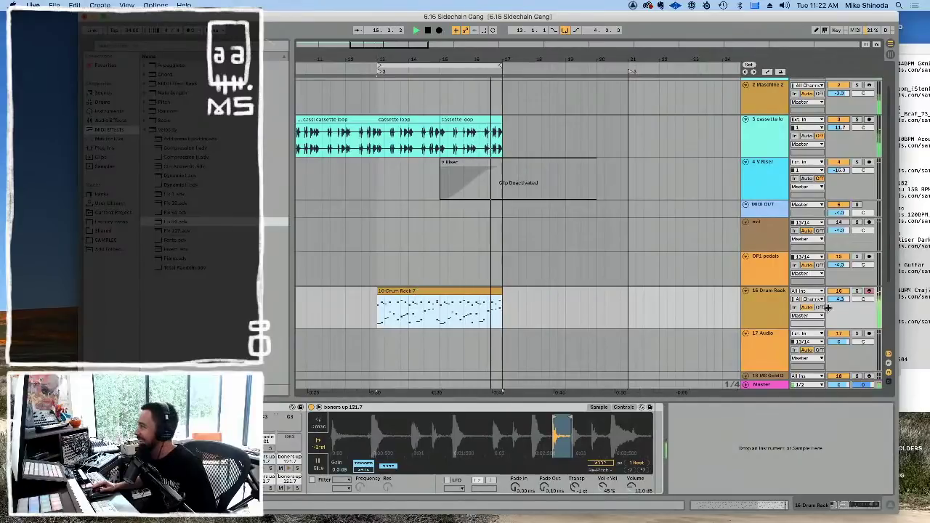
{"action": "left_click_drag", "start_coordinate": [838, 300], "coordinate": [839, 313]}
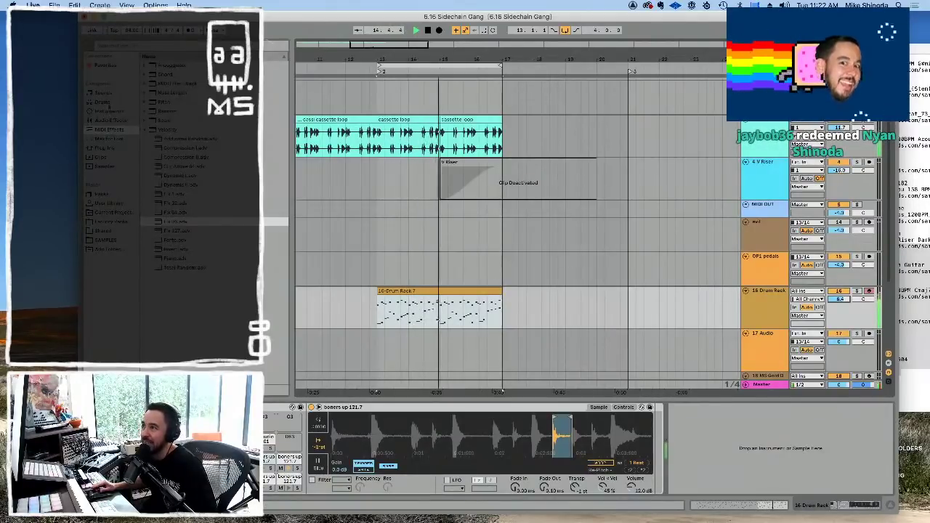
{"action": "left_click", "coordinate": [120, 111]}
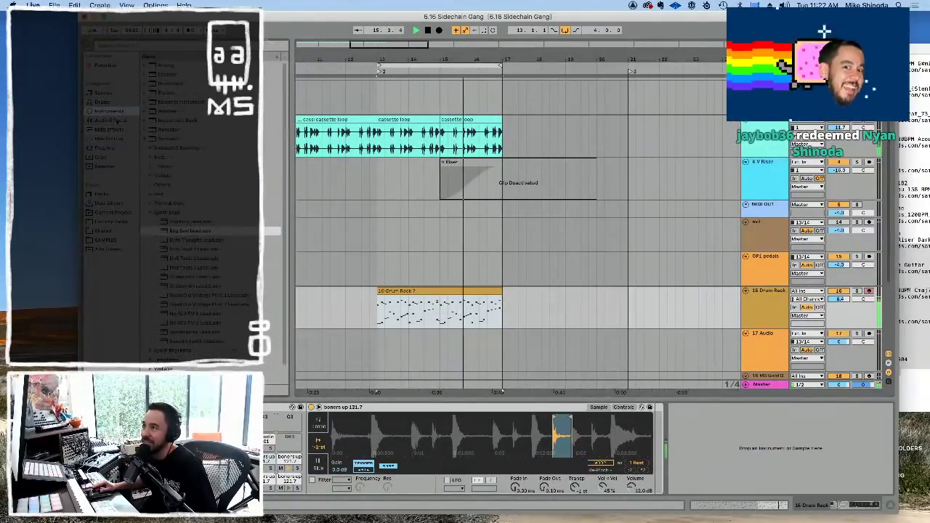
{"action": "left_click", "coordinate": [112, 120]}
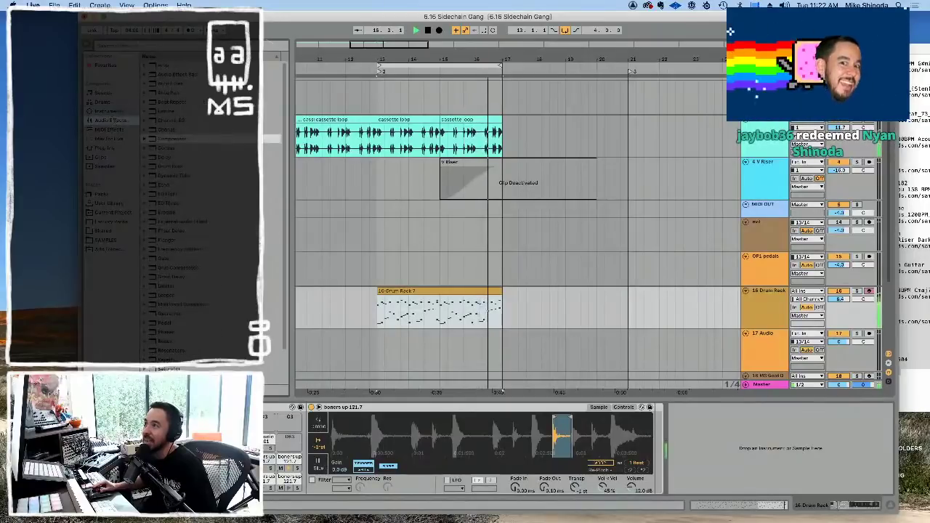
{"action": "left_click", "coordinate": [154, 84]}
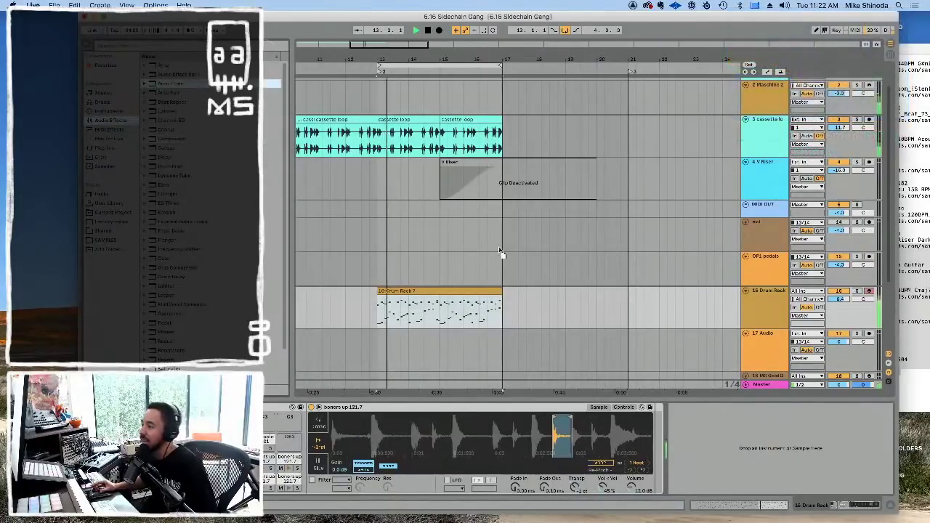
{"action": "key", "text": "Return"}
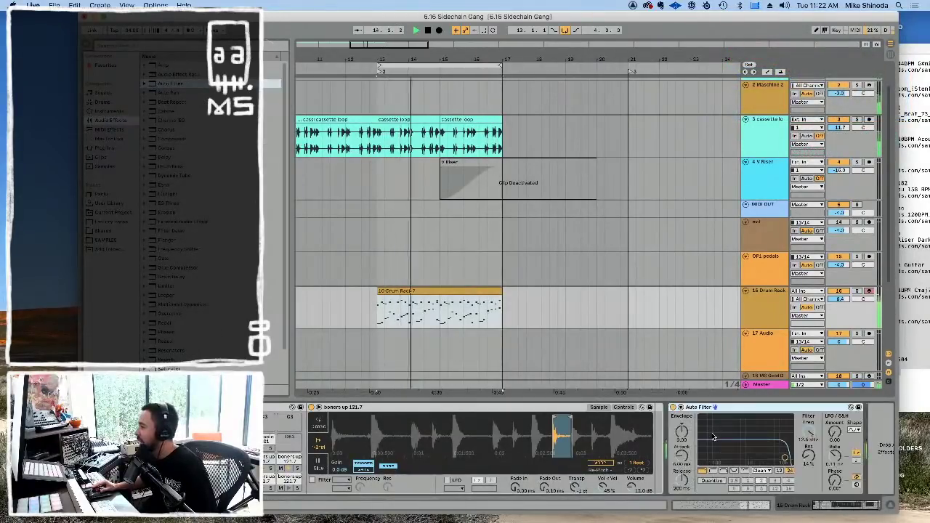
Step: Switch the Drum Rack's Auto Filter to high-pass with a cutoff of about 280 Hz, and hide the device view
{"action": "left_click", "coordinate": [713, 470]}
{"action": "left_click_drag", "start_coordinate": [781, 462], "coordinate": [764, 455]}
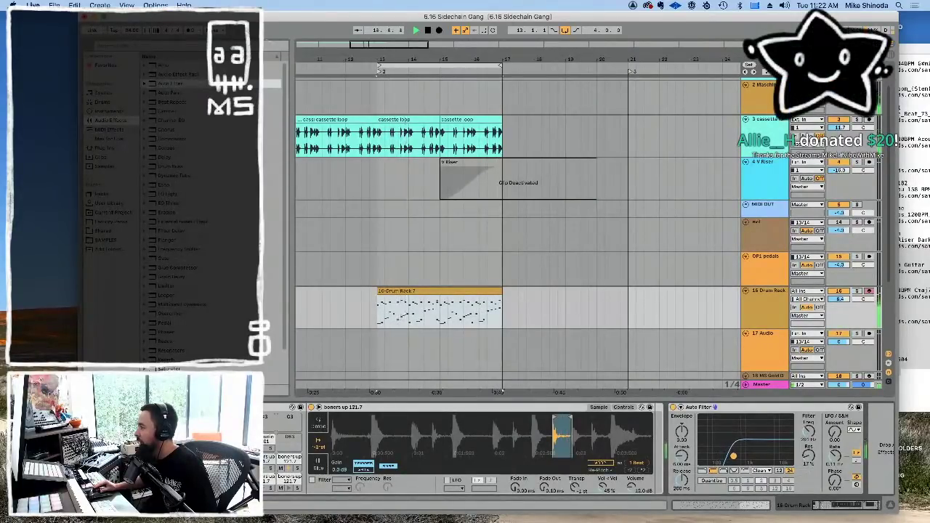
{"action": "left_click", "coordinate": [736, 399]}
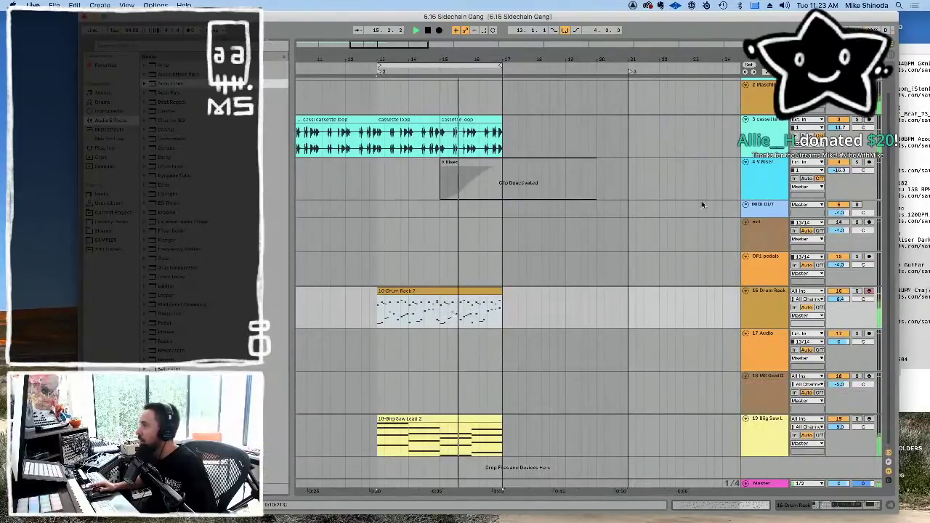
Step: Duplicate the Drum Rack and saw lead clips from bars 13–17 so they repeat from bar 17 to 21
{"action": "left_click", "coordinate": [763, 91]}
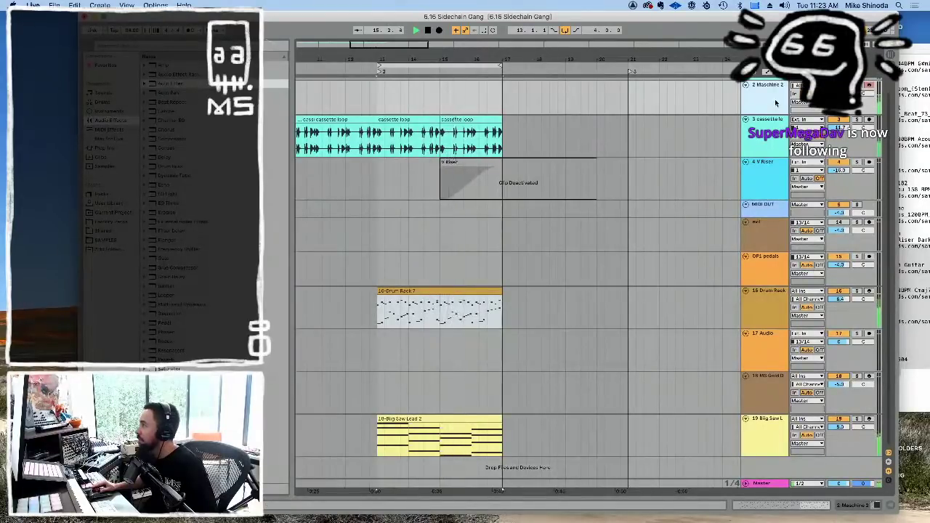
{"action": "left_click", "coordinate": [488, 422], "text": "shift"}
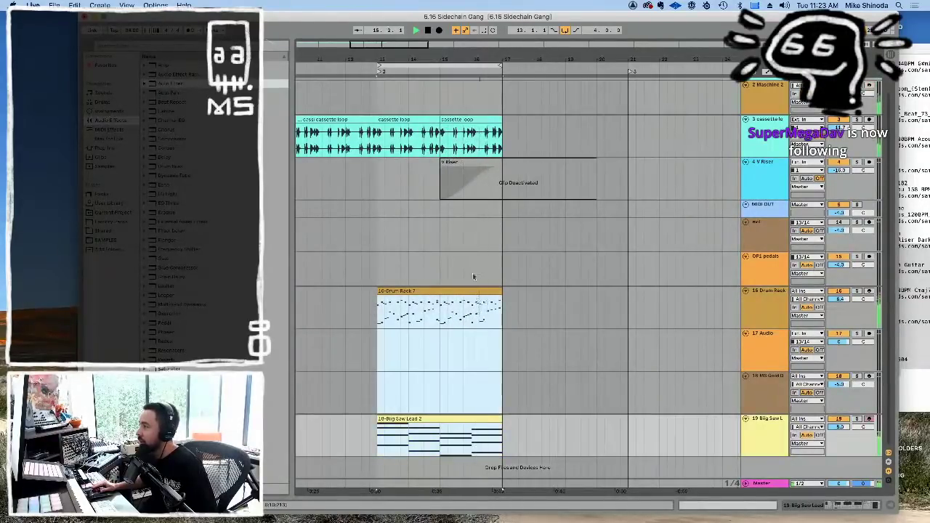
{"action": "left_click_drag", "start_coordinate": [502, 455], "coordinate": [376, 306]}
{"action": "key", "text": "super+d"}
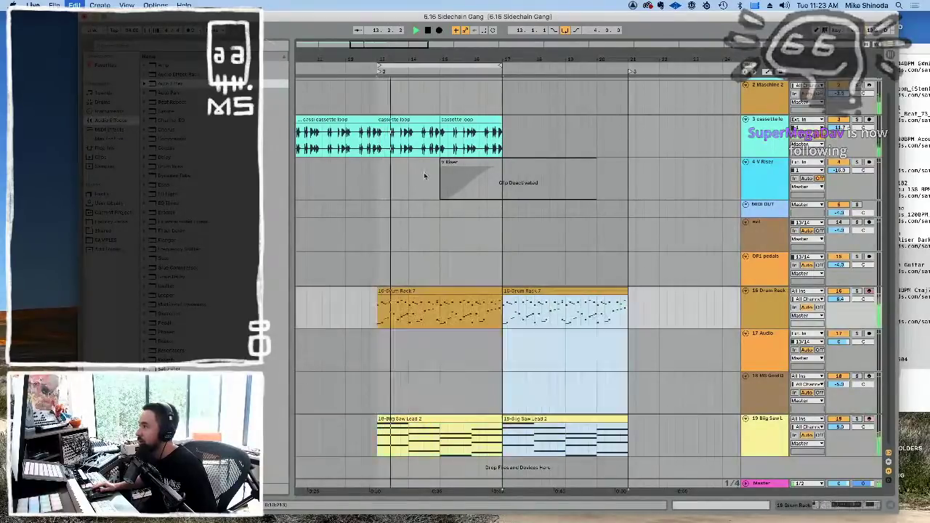
Step: Duplicate the last two cassette loop clips to bar 17 and set the loop region to bars 17–21
{"action": "left_click", "coordinate": [413, 119]}
{"action": "left_click", "coordinate": [452, 119], "text": "shift"}
{"action": "key", "text": "super+d"}
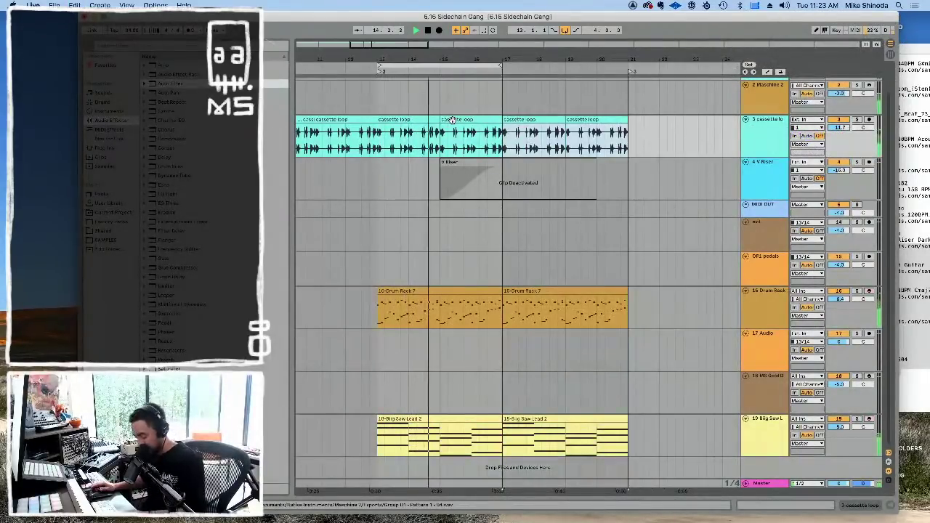
{"action": "key", "text": "super+l"}
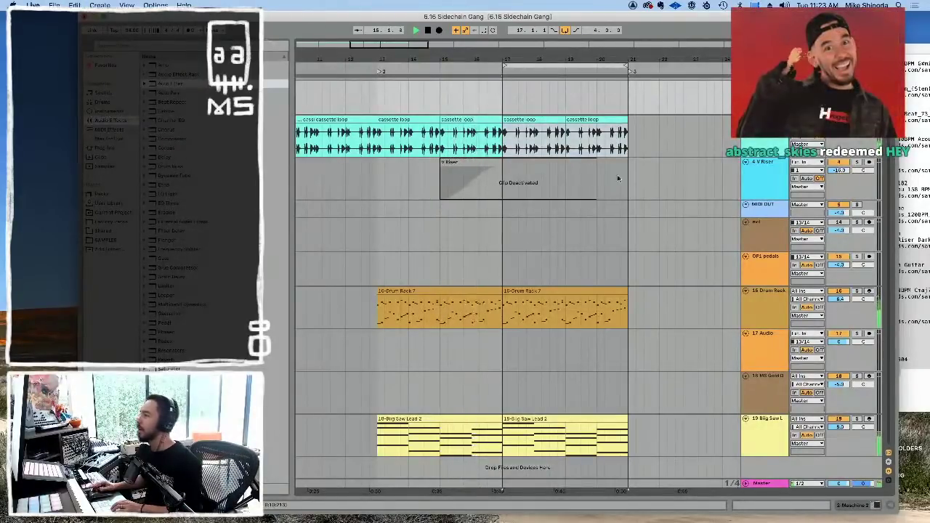
Step: Reopen the Maschine 2 window below Live's ruler and add a third scene section at bar 9 of its arrangement
{"action": "key", "text": "shift+Tab"}
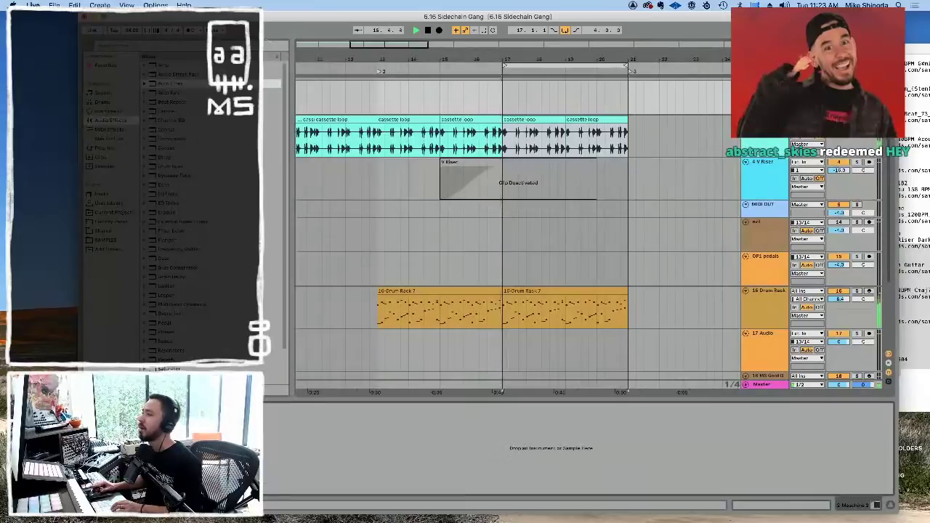
{"action": "left_click_drag", "start_coordinate": [79, 166], "coordinate": [5, 166]}
{"action": "key", "text": "super+alt+p"}
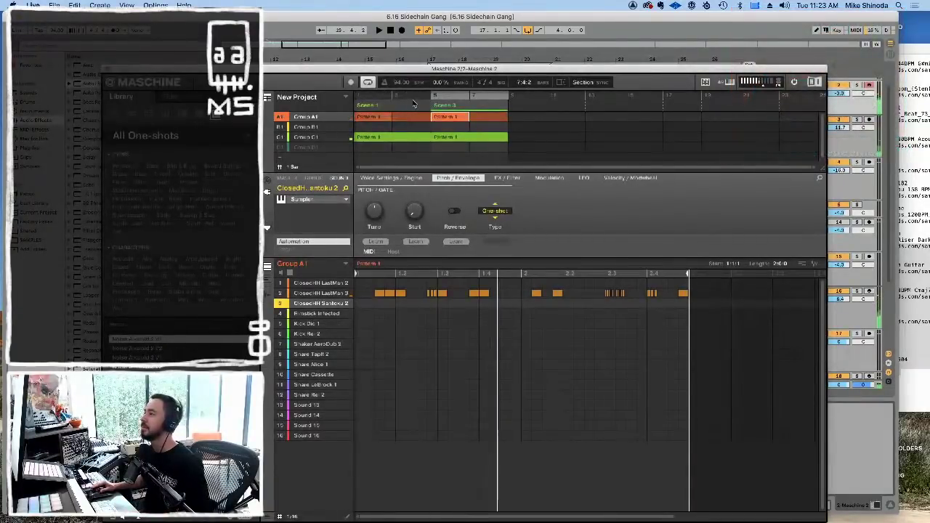
{"action": "left_click_drag", "start_coordinate": [685, 68], "coordinate": [660, 91]}
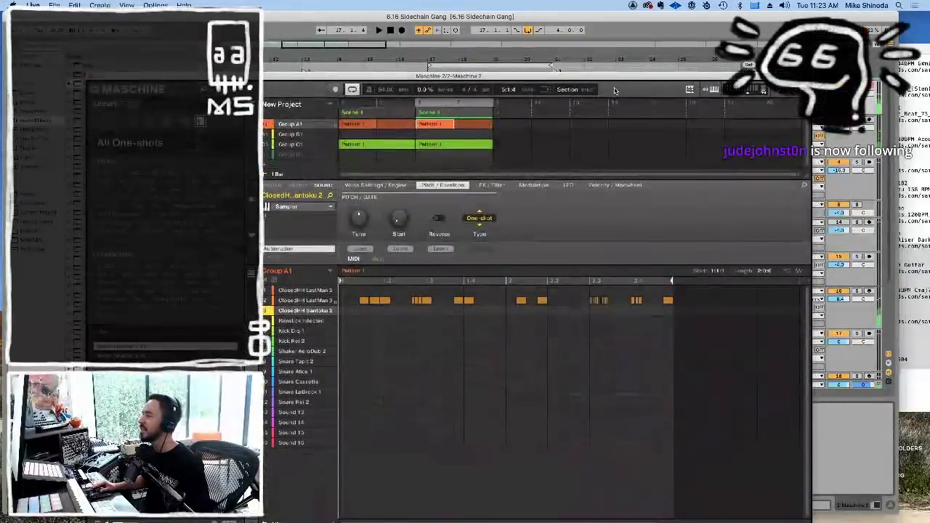
{"action": "left_click_drag", "start_coordinate": [564, 81], "coordinate": [560, 116]}
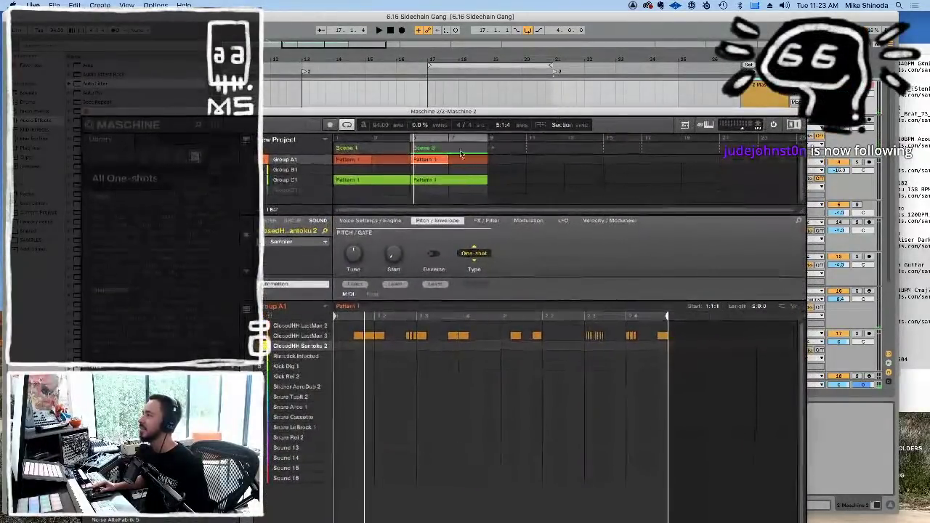
{"action": "left_click_drag", "start_coordinate": [487, 151], "coordinate": [484, 147]}
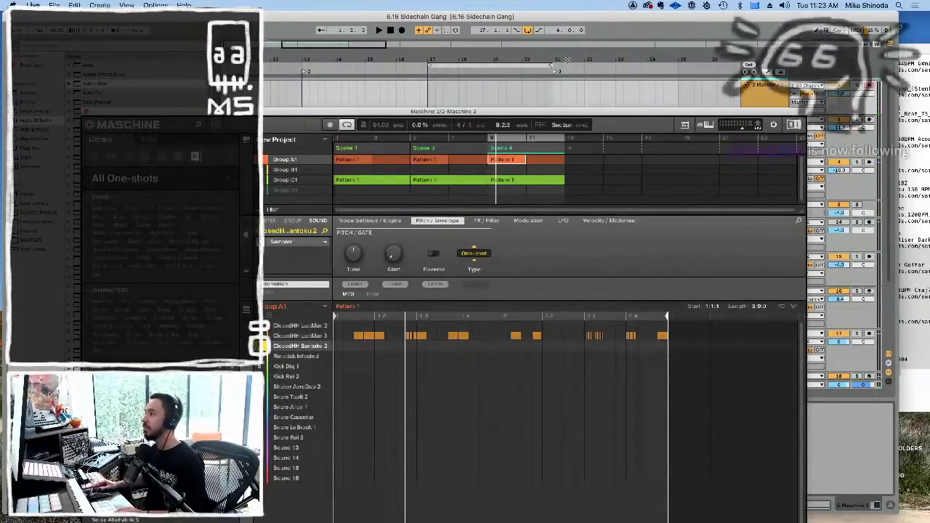
Step: Turn off looping and play the song from bar 1 with the wider arrangement in view
{"action": "left_click", "coordinate": [347, 125]}
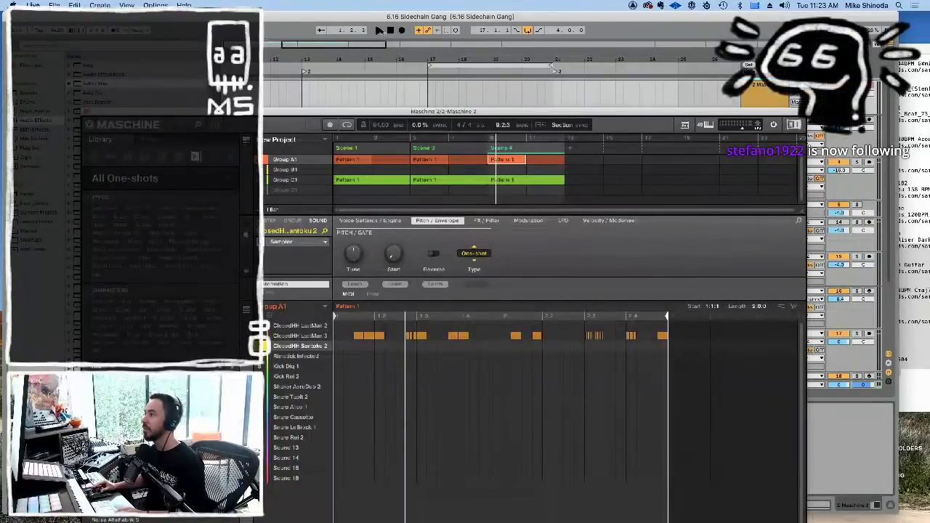
{"action": "left_click", "coordinate": [388, 18]}
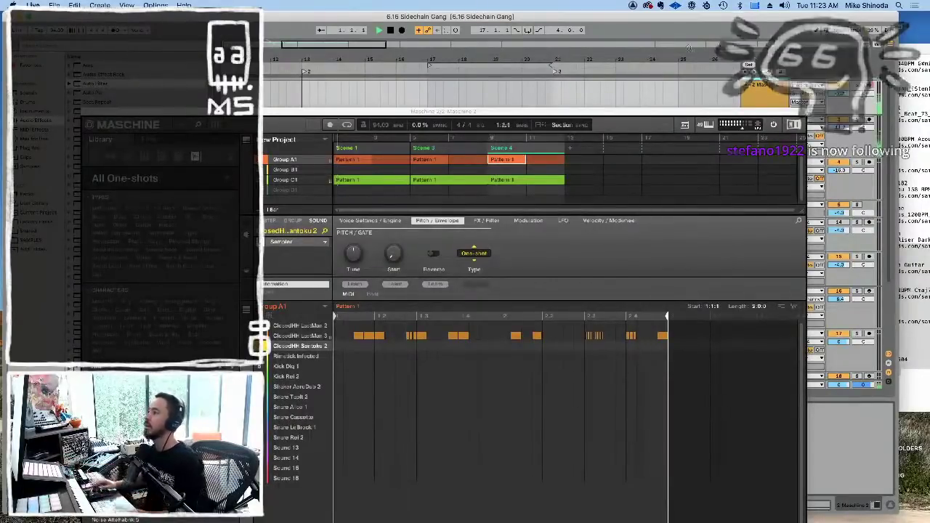
{"action": "left_click_drag", "start_coordinate": [414, 58], "coordinate": [415, 34]}
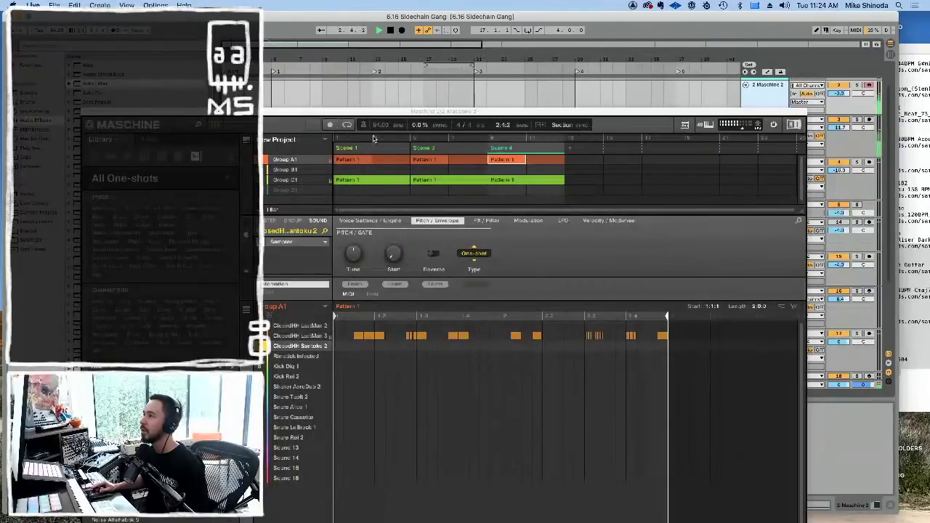
Step: Lengthen Maschine's second scene section to end at bar 13 and its third section to end at bar 21
{"action": "left_click", "coordinate": [486, 149]}
{"action": "left_click_drag", "start_coordinate": [487, 147], "coordinate": [565, 147]}
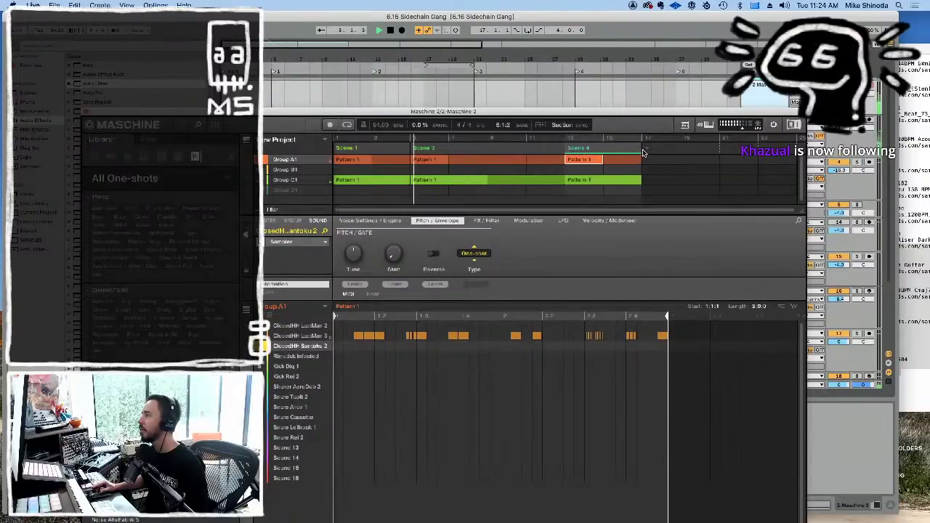
{"action": "left_click_drag", "start_coordinate": [646, 149], "coordinate": [719, 149]}
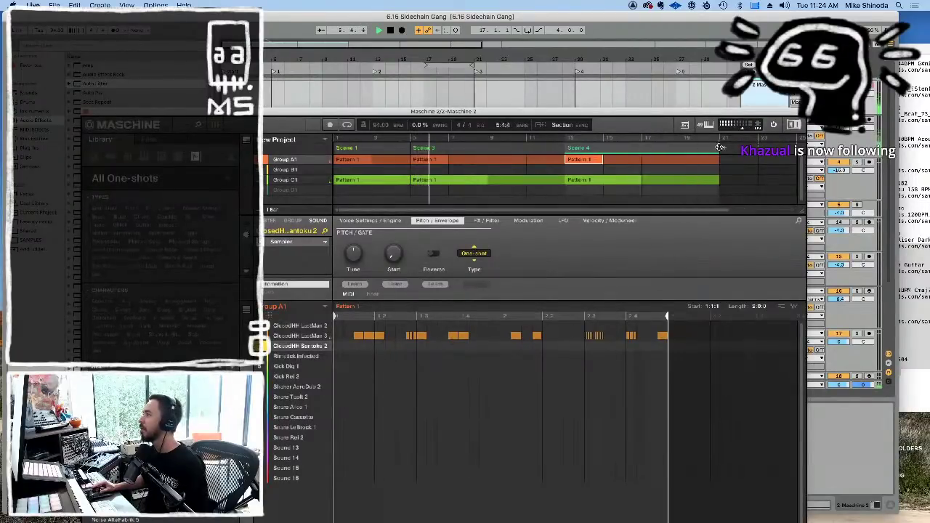
Step: Move the Maschine window out of the way and paste the Drum Rack clip twice to fill bars 5 to 13
{"action": "left_click_drag", "start_coordinate": [593, 106], "coordinate": [542, 418]}
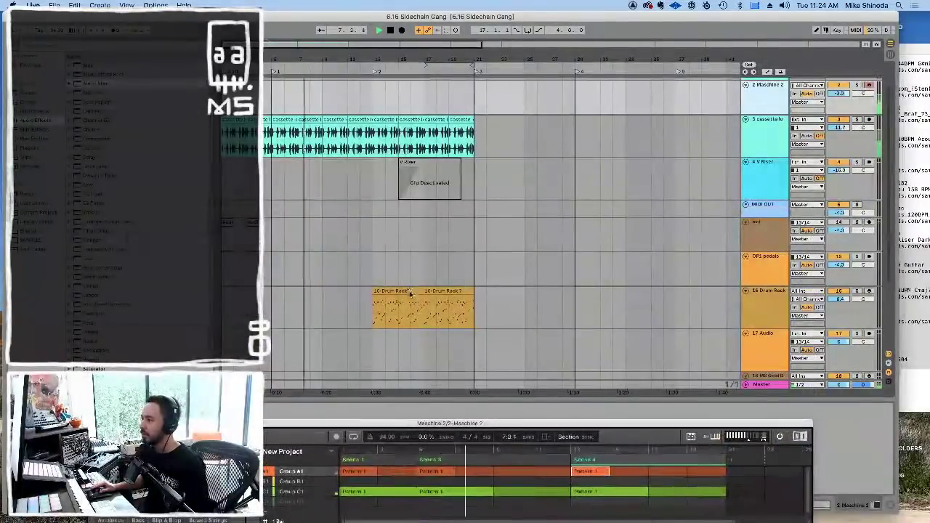
{"action": "left_click", "coordinate": [421, 309]}
{"action": "left_click", "coordinate": [276, 310]}
{"action": "key", "text": "ctrl+v"}
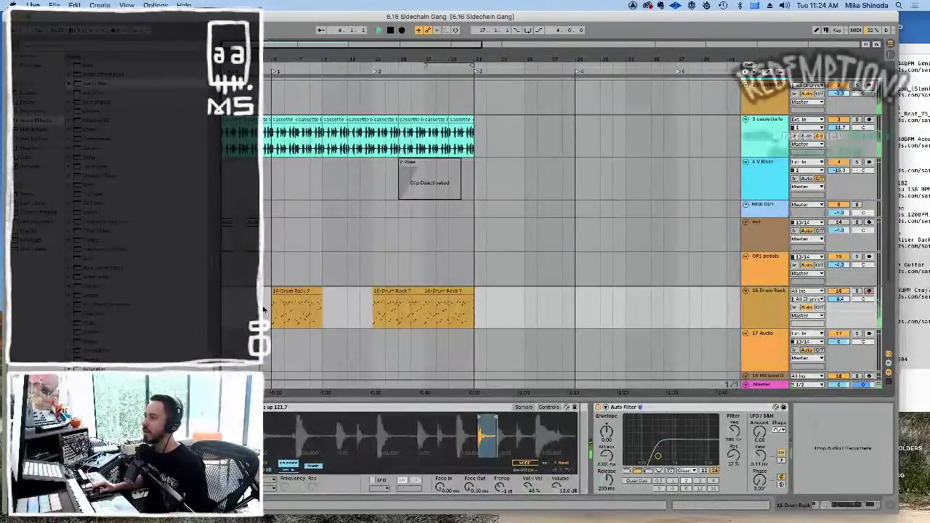
{"action": "key", "text": "ctrl+v"}
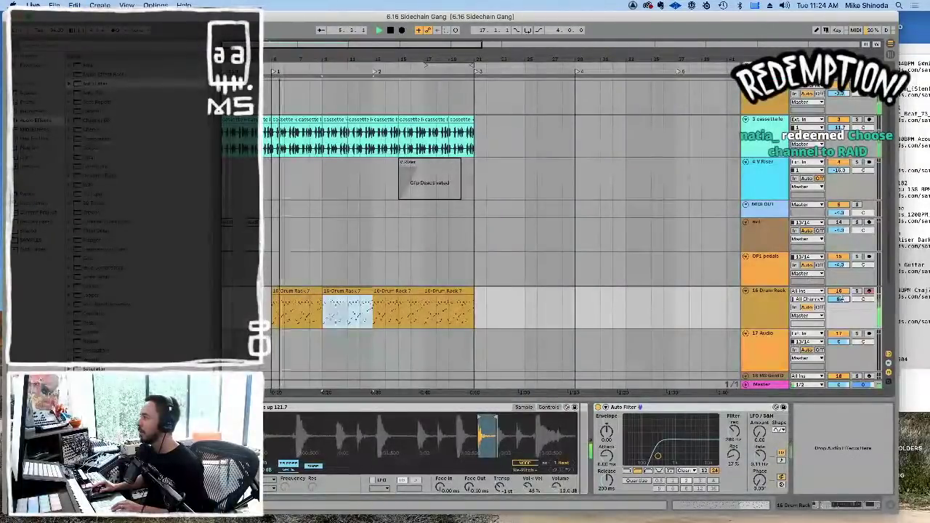
Step: Readjust the Drum Rack track's volume and extend the loop region to cover bars 13 to 21
{"action": "left_click", "coordinate": [839, 298]}
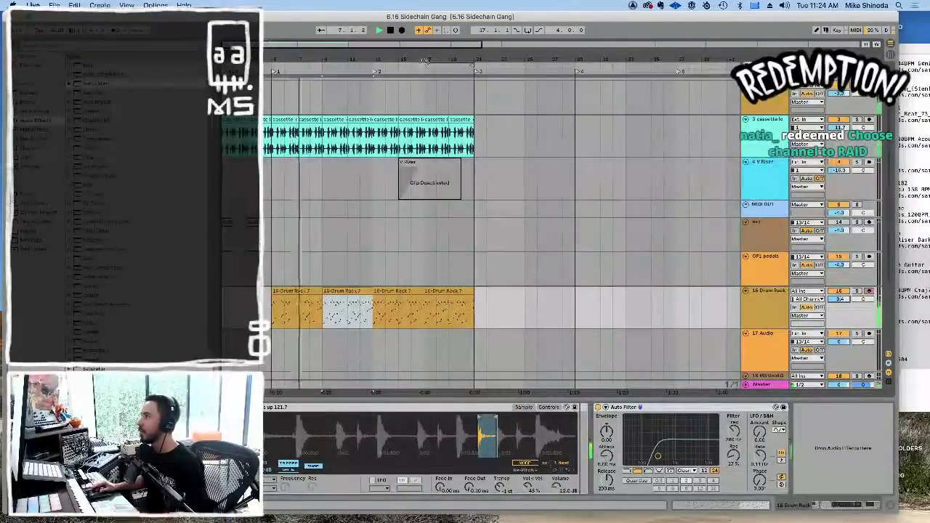
{"action": "left_click_drag", "start_coordinate": [426, 65], "coordinate": [374, 65]}
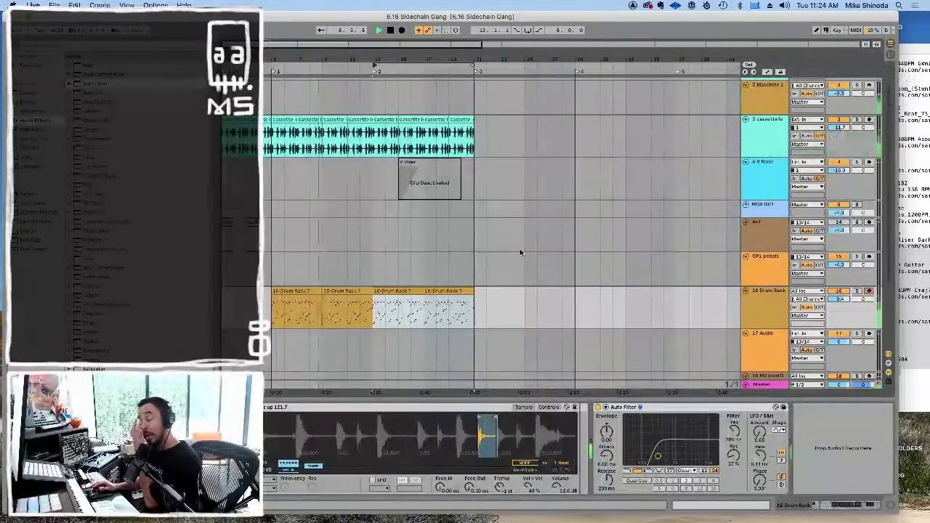
Step: Open the Maschine 2 window and remove the Group A1 hi-hat pattern from the second scene section
{"action": "left_click", "coordinate": [763, 99]}
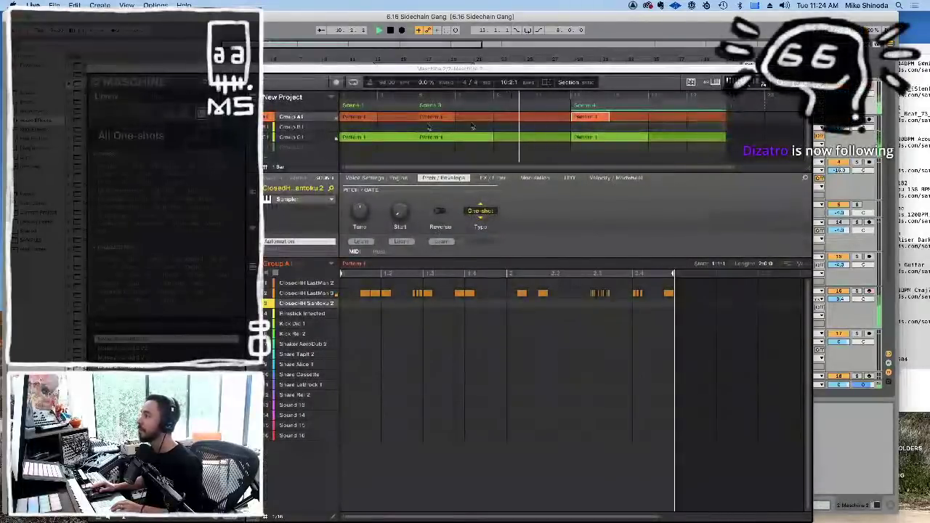
{"action": "left_click", "coordinate": [429, 118]}
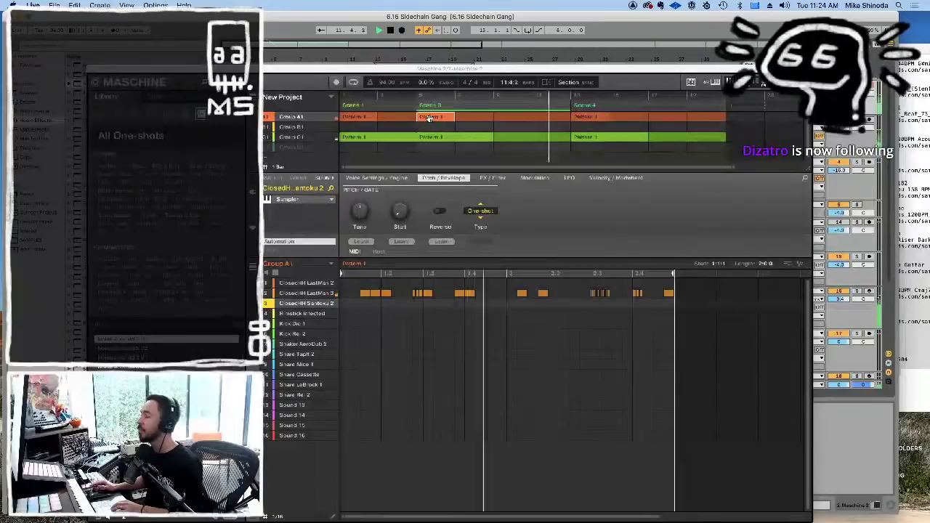
{"action": "right_click", "coordinate": [429, 117]}
{"action": "left_click", "coordinate": [447, 189]}
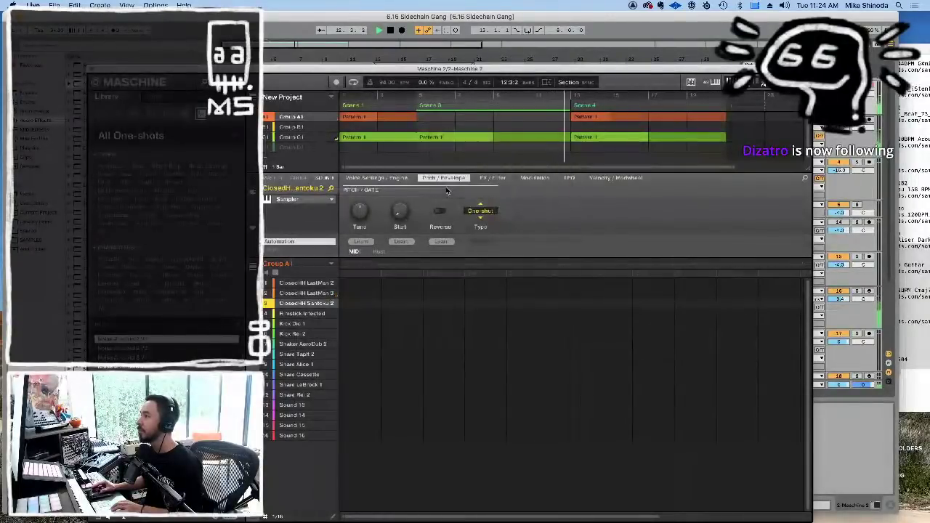
Step: Remove the Group A1 hi-hat pattern from Scene 1 so the section starts without it
{"action": "left_click", "coordinate": [363, 118]}
{"action": "right_click", "coordinate": [363, 118]}
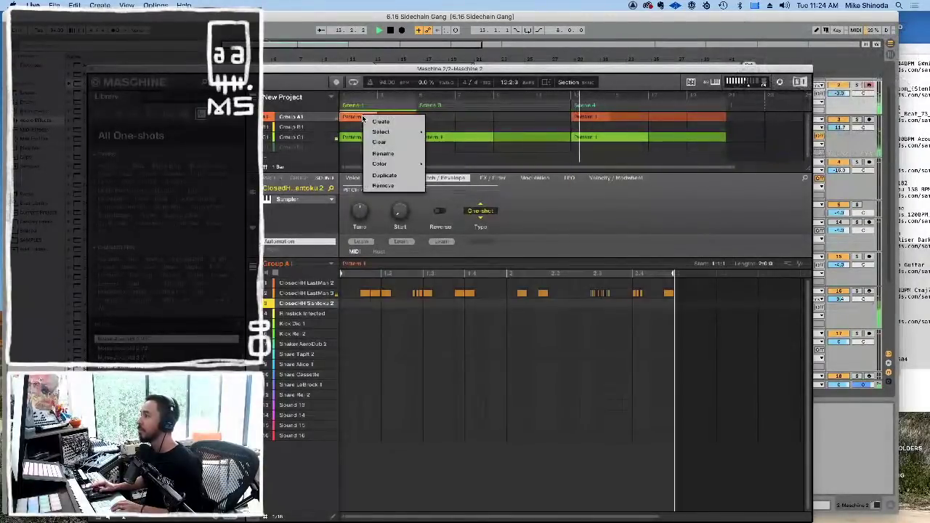
{"action": "left_click", "coordinate": [398, 185]}
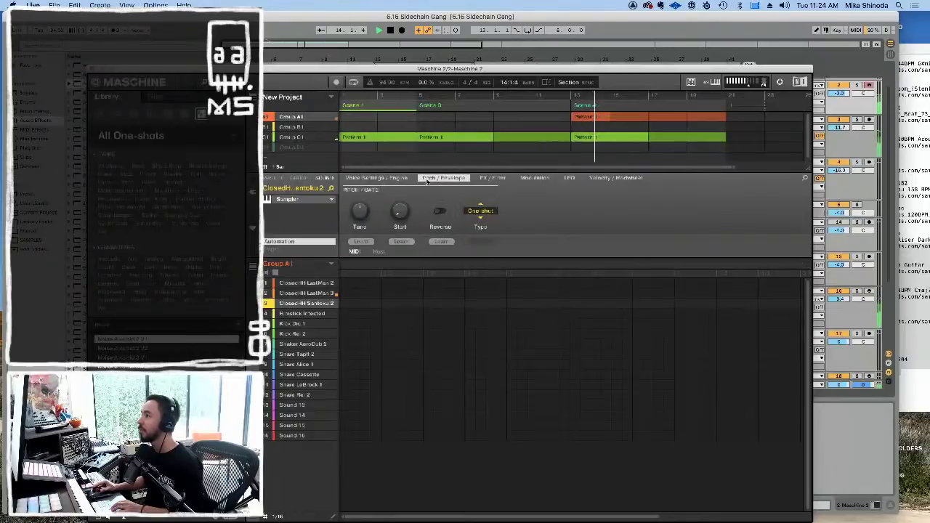
Step: Duplicate the Group C1 pattern in Scene 4 as a separate Pattern 2 and unmute the Pringles 73 bpm loop sound
{"action": "left_click", "coordinate": [300, 138]}
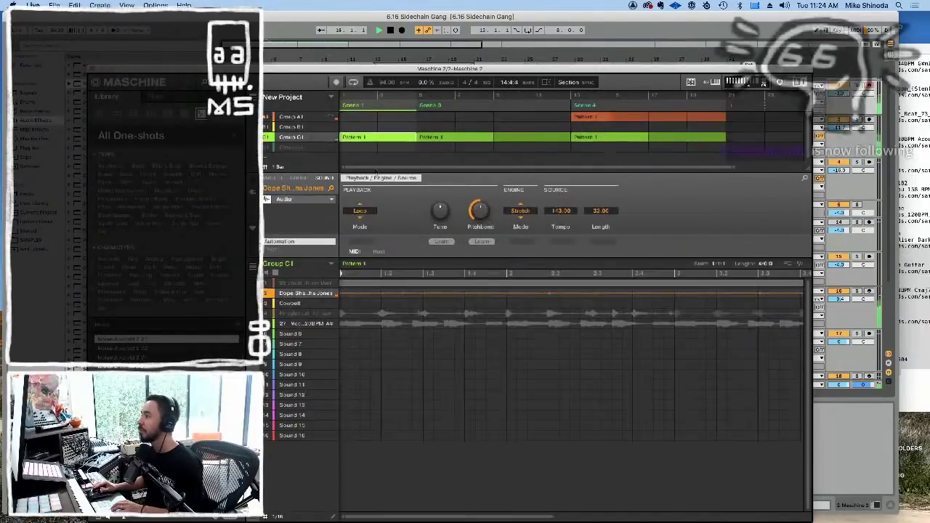
{"action": "right_click", "coordinate": [599, 108]}
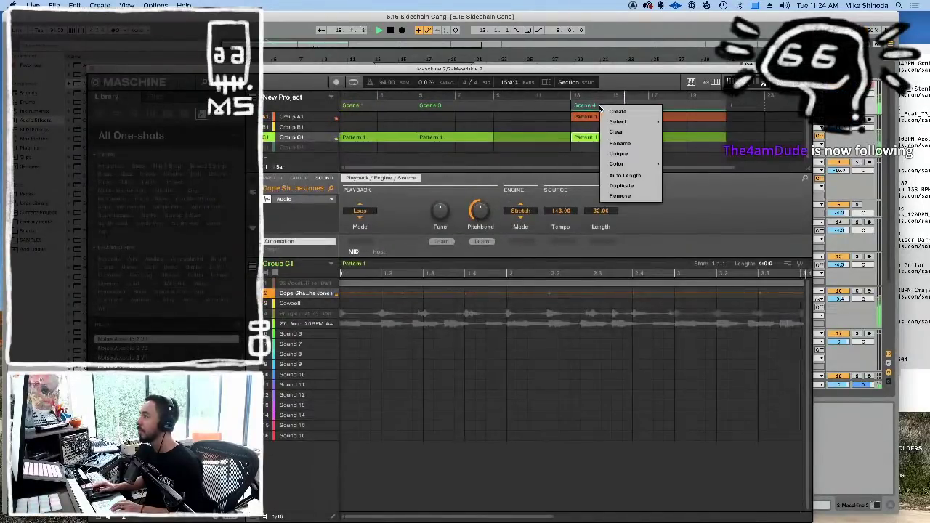
{"action": "left_click", "coordinate": [532, 127]}
{"action": "right_click", "coordinate": [588, 140]}
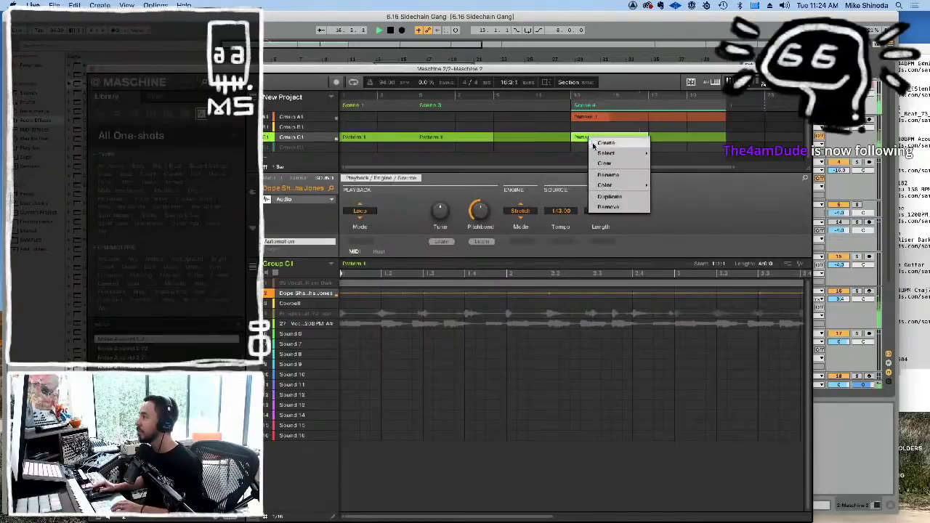
{"action": "left_click", "coordinate": [603, 197]}
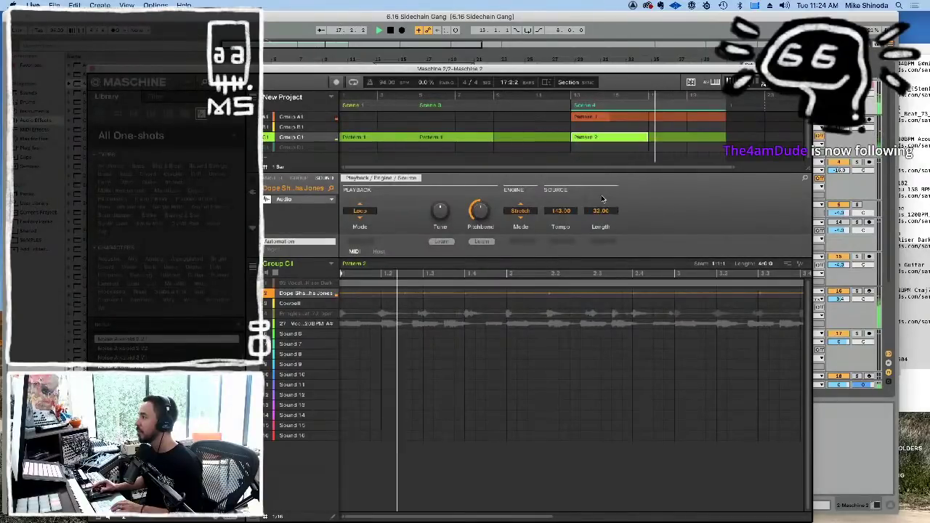
{"action": "left_click", "coordinate": [354, 313]}
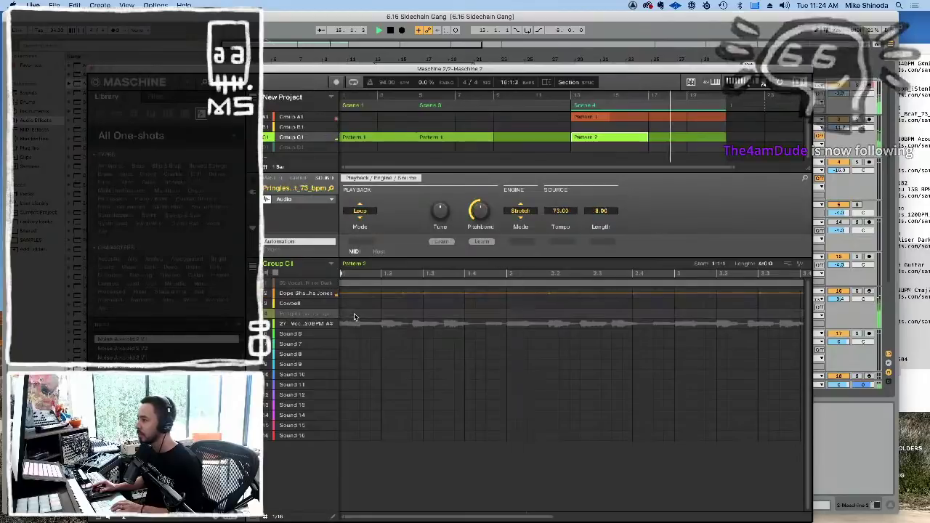
{"action": "left_click", "coordinate": [270, 313]}
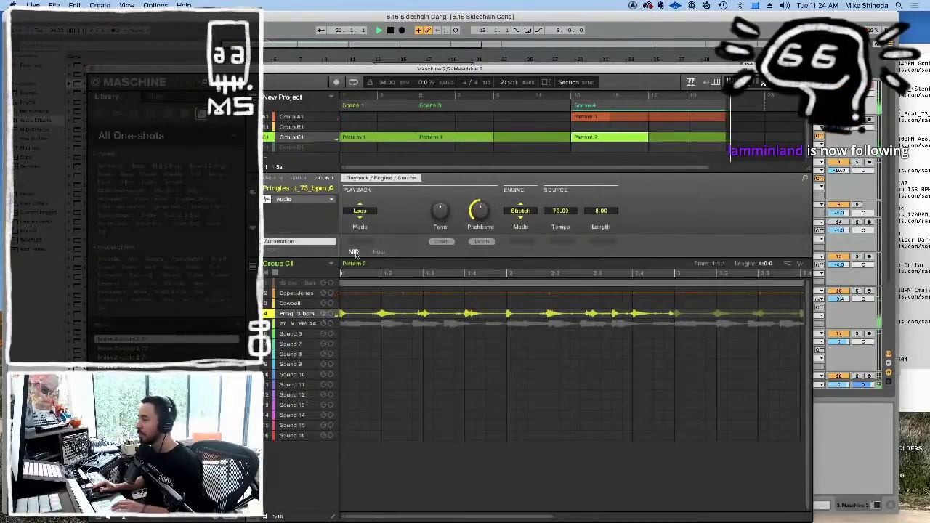
Step: Move the Maschine window aside, loop bars 13 to 21 in Live's arrangement, and restore the Maschine window's position
{"action": "left_click_drag", "start_coordinate": [471, 69], "coordinate": [474, 254]}
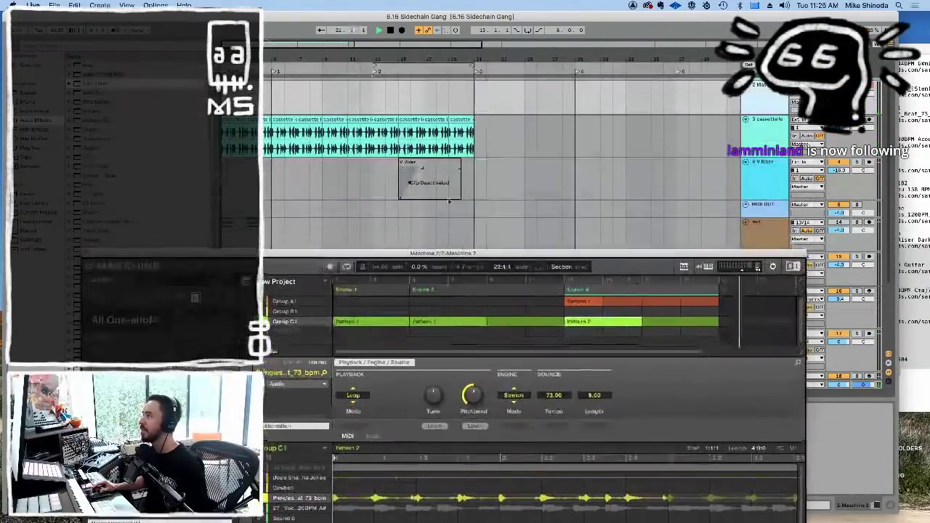
{"action": "left_click_drag", "start_coordinate": [374, 108], "coordinate": [471, 103]}
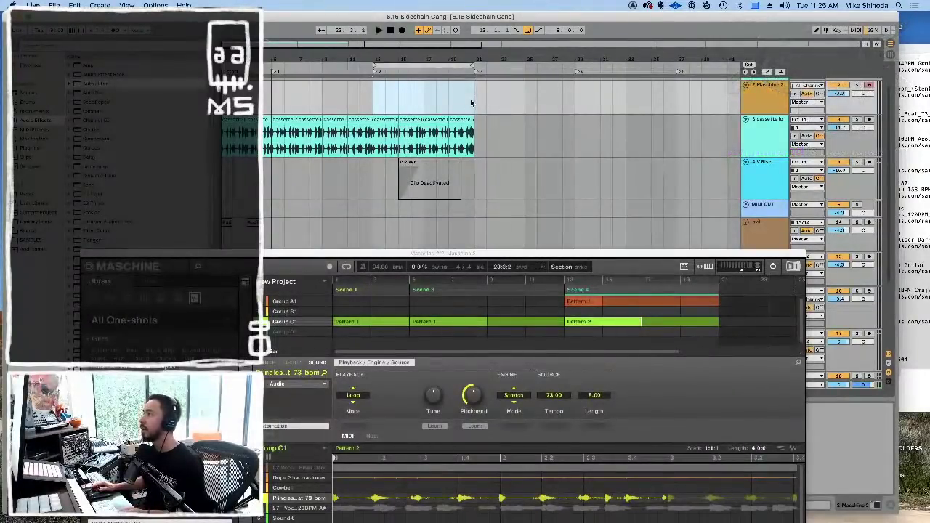
{"action": "double_click", "coordinate": [441, 254]}
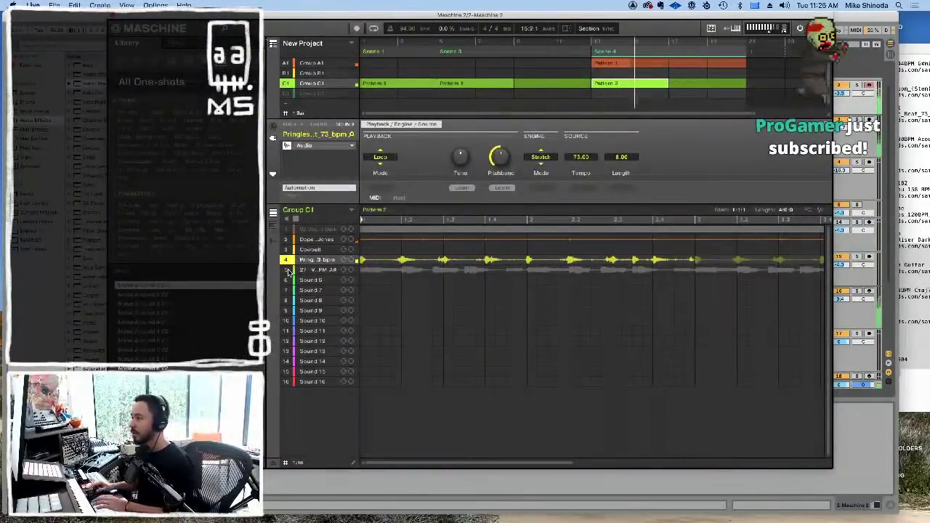
Step: Record a cowbell part into Group C1's Pattern 2 using the Cowbell sound
{"action": "left_click", "coordinate": [311, 270]}
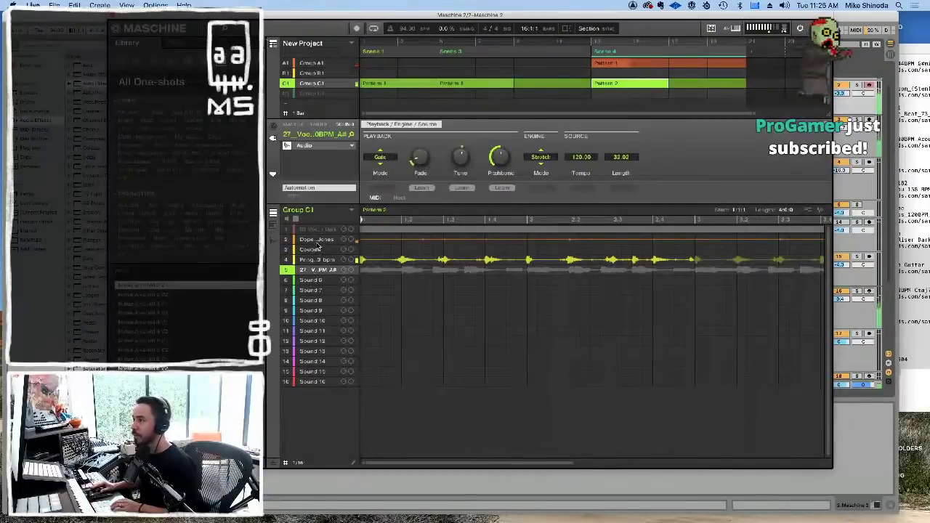
{"action": "left_click", "coordinate": [318, 250]}
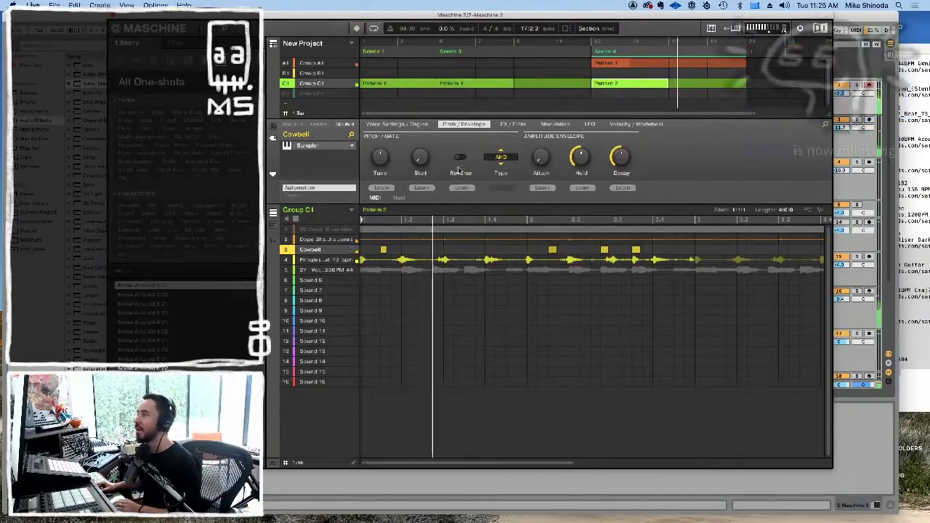
{"action": "left_click", "coordinate": [513, 124]}
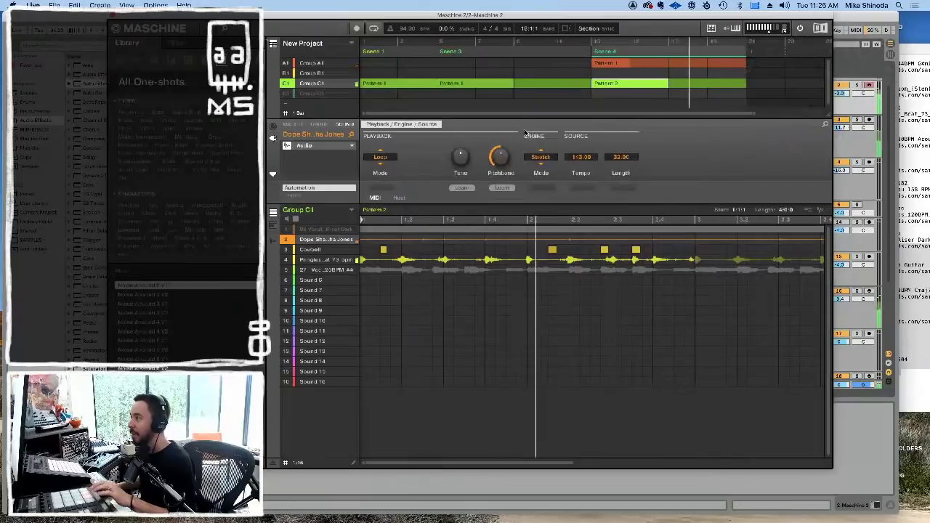
Step: Record a Piano Sunstream 3 part into a new Group B1 pattern in Scene 4
{"action": "left_click", "coordinate": [313, 74]}
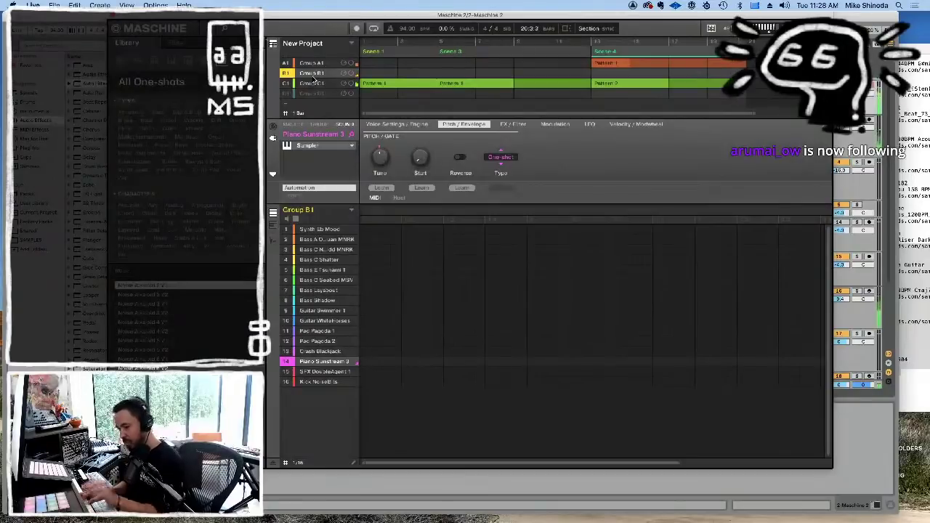
{"action": "key", "text": "r"}
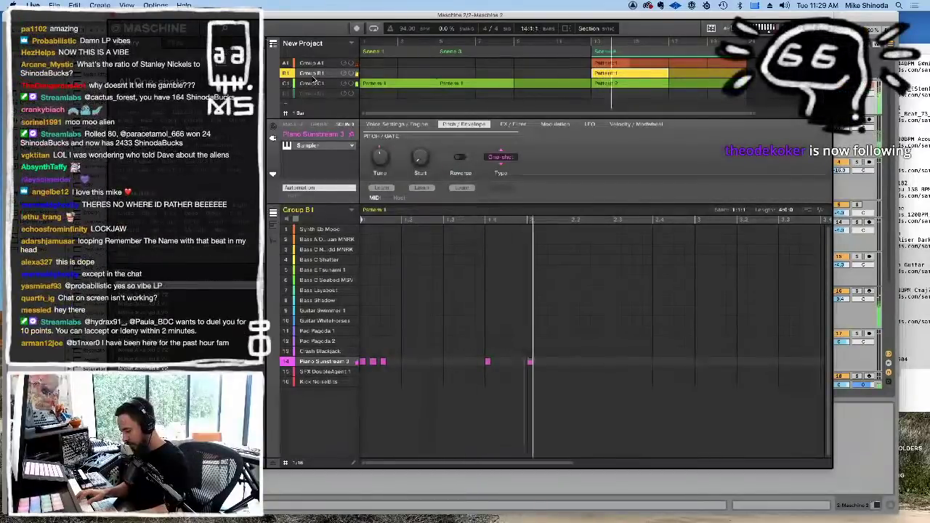
{"action": "key", "text": "r"}
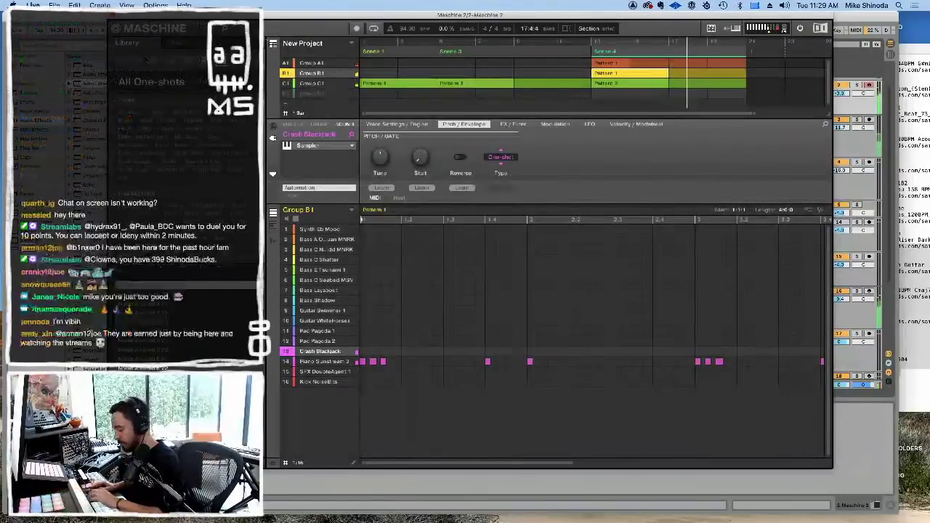
Step: Audition Group B1's Pad Pagoda sounds and record a bass line with Bass C Shatter into Pattern 1
{"action": "left_click", "coordinate": [317, 340]}
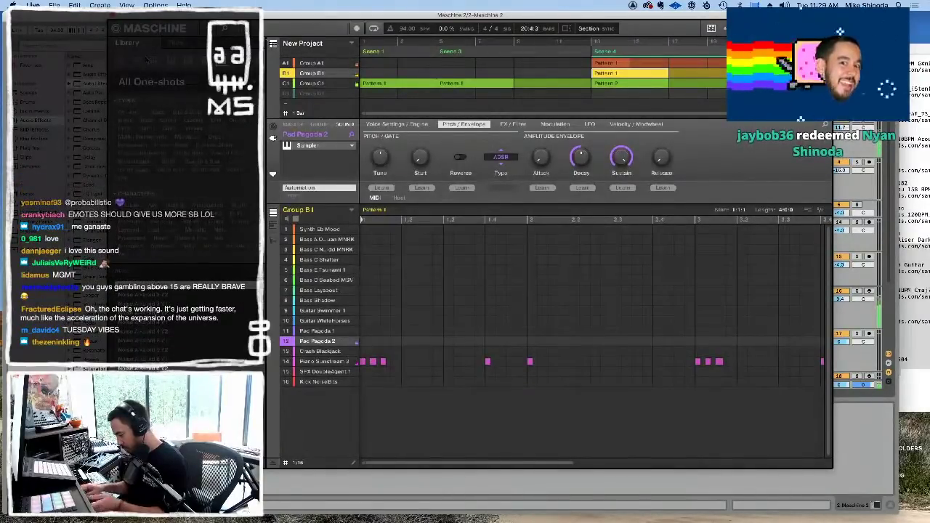
{"action": "left_click", "coordinate": [317, 331]}
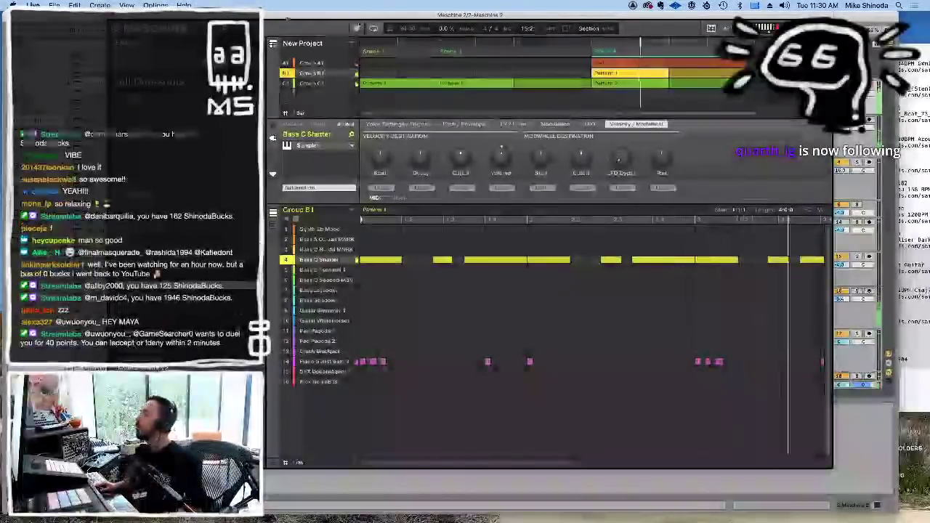
Step: Move the Maschine window down below the Live tracks and clear the Group C1 pattern from Scene 1
{"action": "left_click_drag", "start_coordinate": [293, 13], "coordinate": [293, 249]}
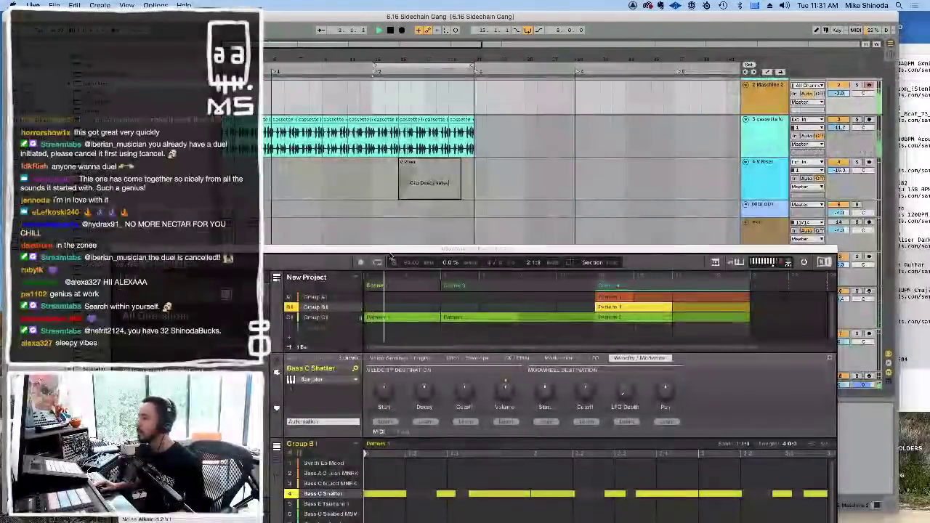
{"action": "left_click_drag", "start_coordinate": [392, 251], "coordinate": [403, 330]}
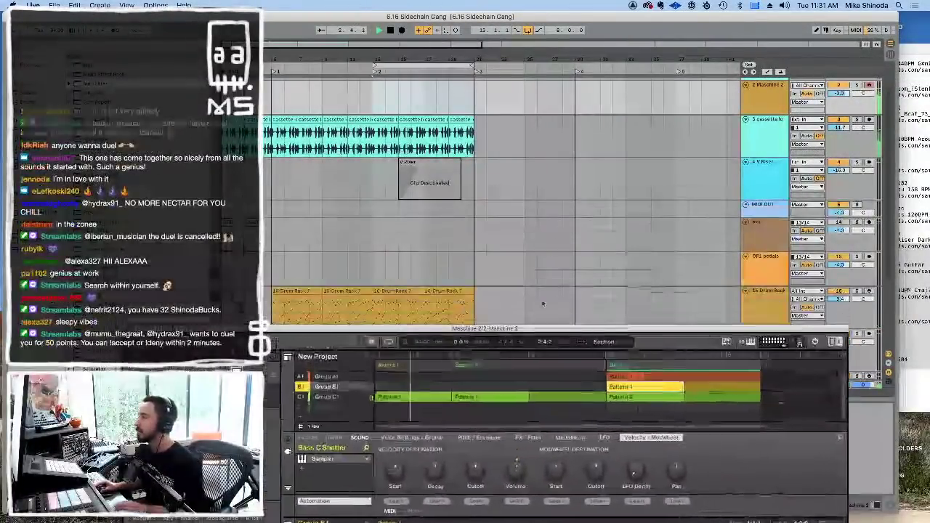
{"action": "left_click", "coordinate": [418, 399]}
{"action": "right_click", "coordinate": [417, 399]}
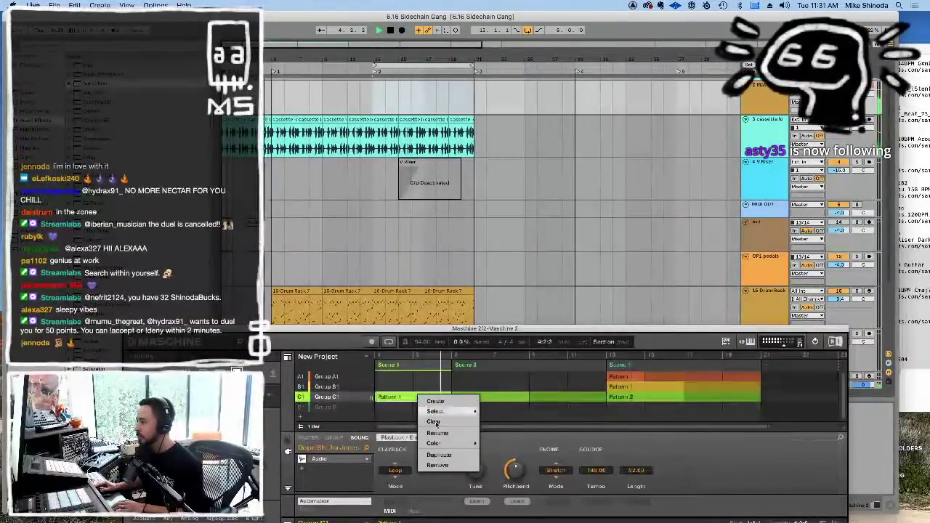
{"action": "left_click", "coordinate": [434, 422]}
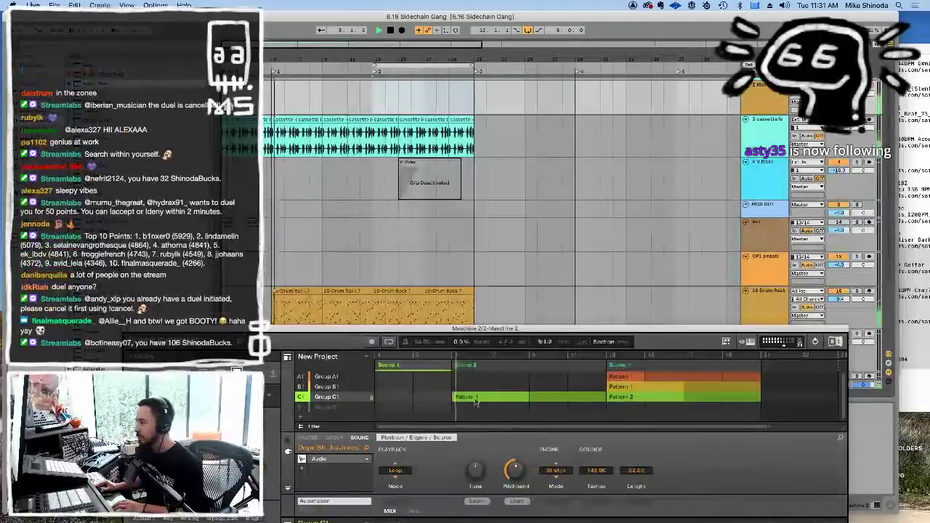
{"action": "left_click", "coordinate": [476, 399]}
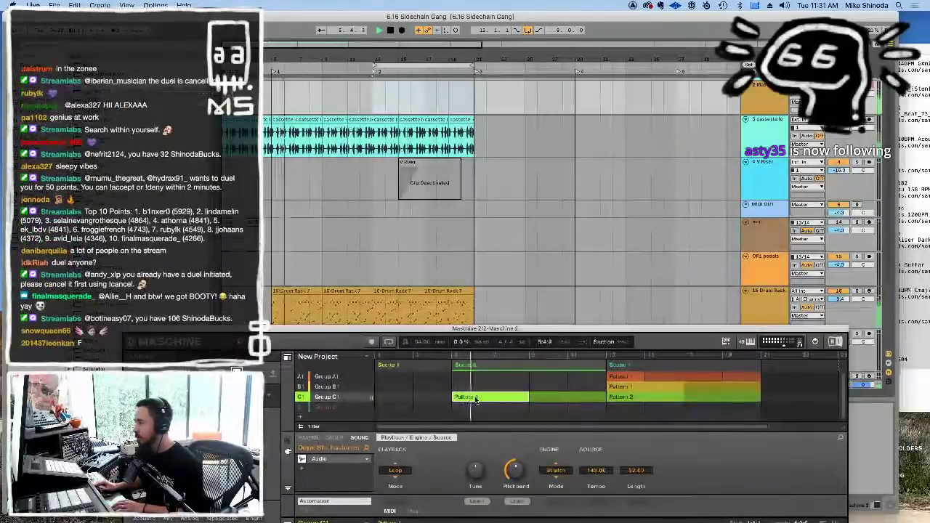
{"action": "right_click", "coordinate": [476, 398]}
{"action": "left_click", "coordinate": [472, 392]}
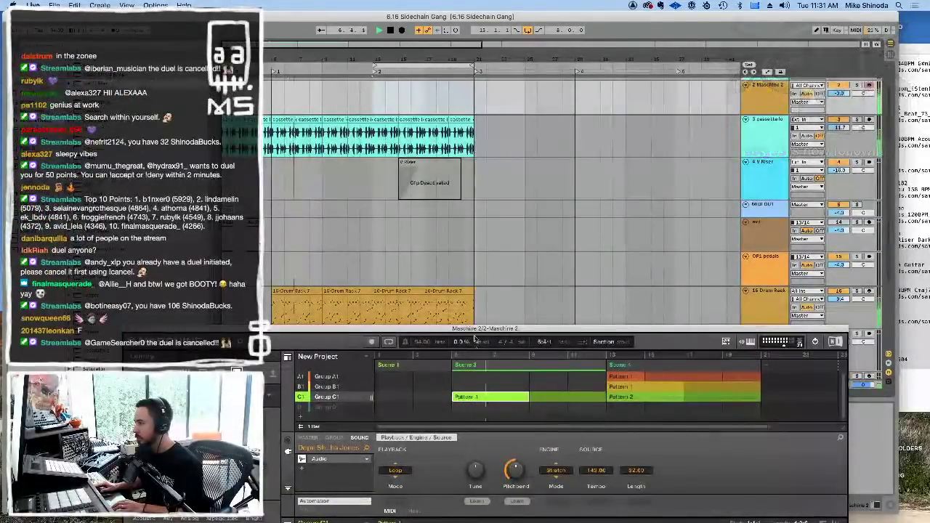
Step: Shorten Maschine's Scene 3 section to end at bar 9 and duplicate it as a new section covering bars 9 to 13
{"action": "left_click_drag", "start_coordinate": [437, 332], "coordinate": [402, 188]}
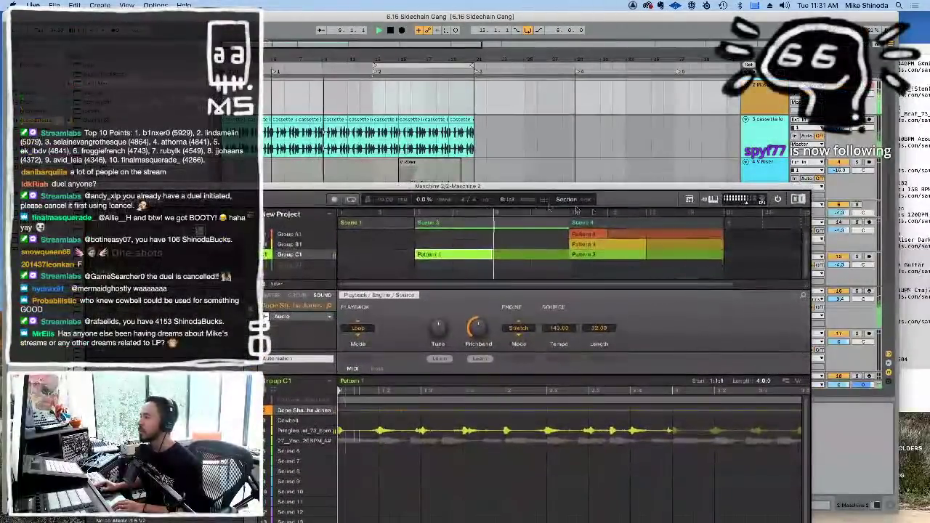
{"action": "left_click_drag", "start_coordinate": [568, 223], "coordinate": [494, 223]}
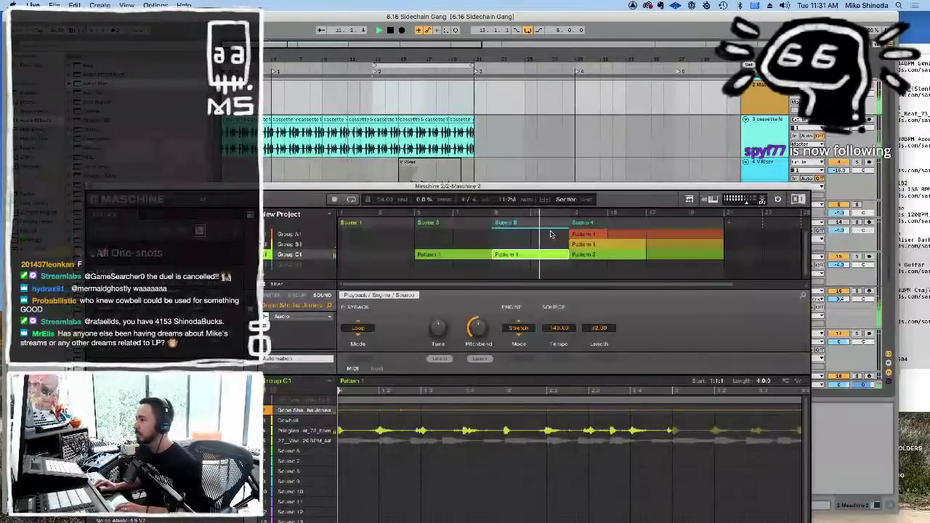
Step: Create an empty Group B1 pattern in the section starting at bar 9
{"action": "left_click", "coordinate": [289, 244]}
{"action": "left_click_drag", "start_coordinate": [320, 195], "coordinate": [341, 106]}
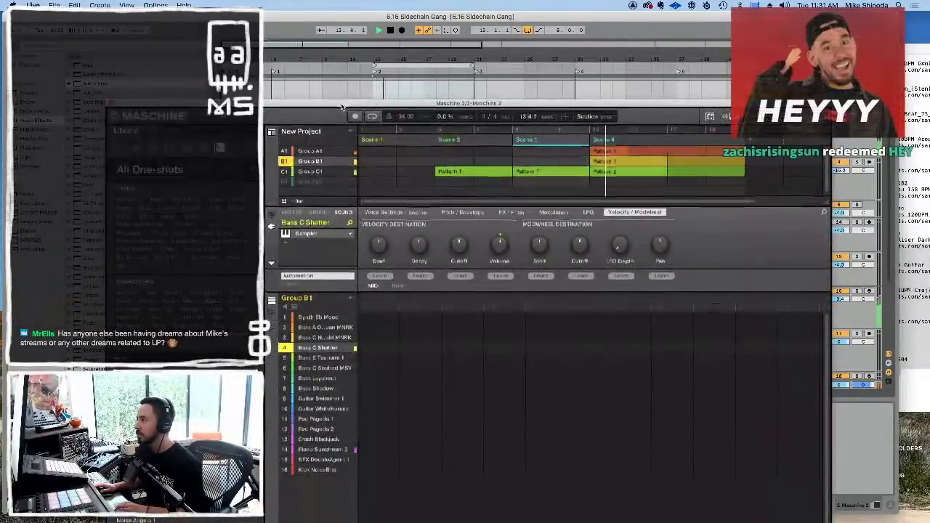
{"action": "left_click", "coordinate": [519, 163]}
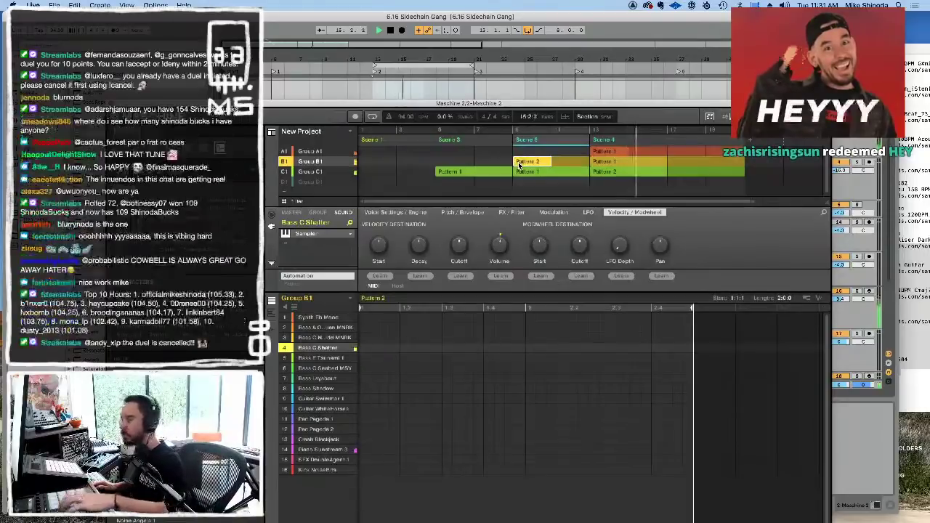
Step: Copy the Piano Sunstream 3 notes from Group B1's Pattern 1 in Scene 4 into Pattern 2 at bar 9
{"action": "left_click", "coordinate": [630, 171]}
{"action": "left_click", "coordinate": [629, 162]}
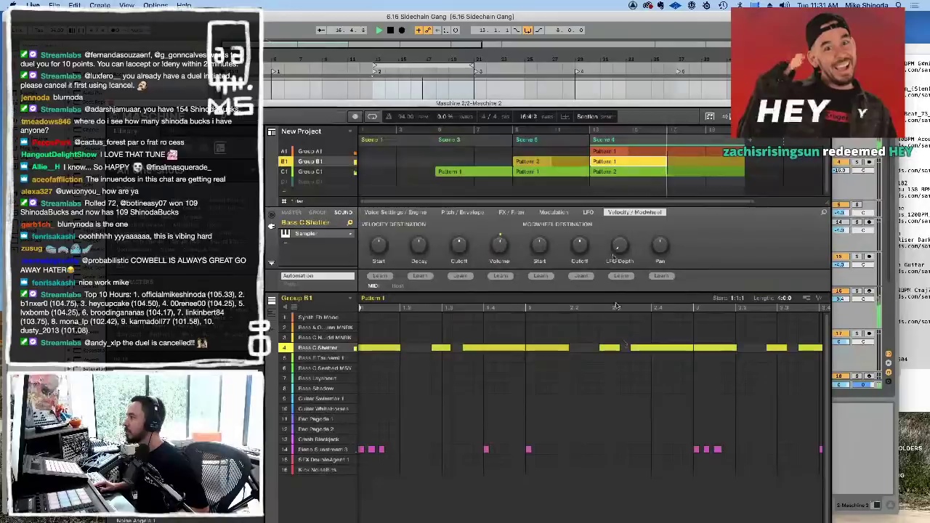
{"action": "left_click_drag", "start_coordinate": [516, 102], "coordinate": [514, 14]}
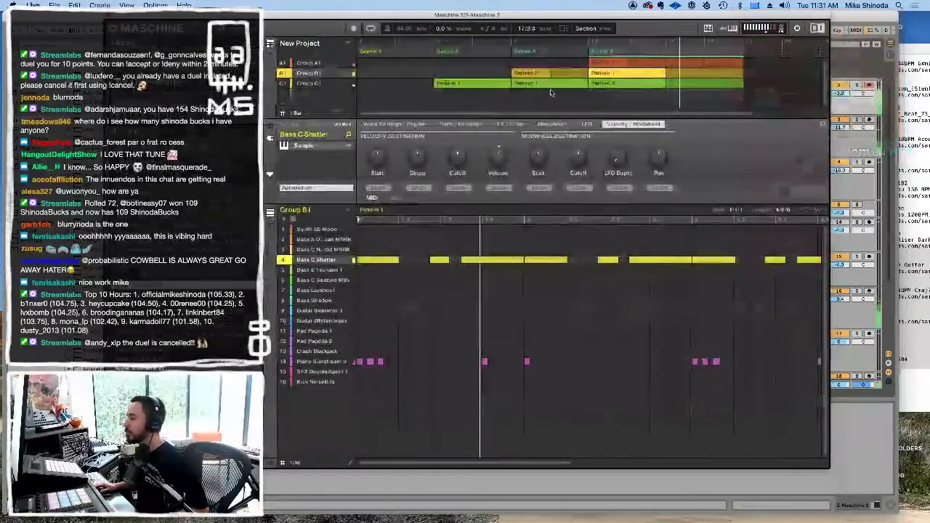
{"action": "left_click_drag", "start_coordinate": [567, 461], "coordinate": [763, 456]}
{"action": "left_click_drag", "start_coordinate": [661, 367], "coordinate": [338, 361]}
{"action": "left_click", "coordinate": [525, 73]}
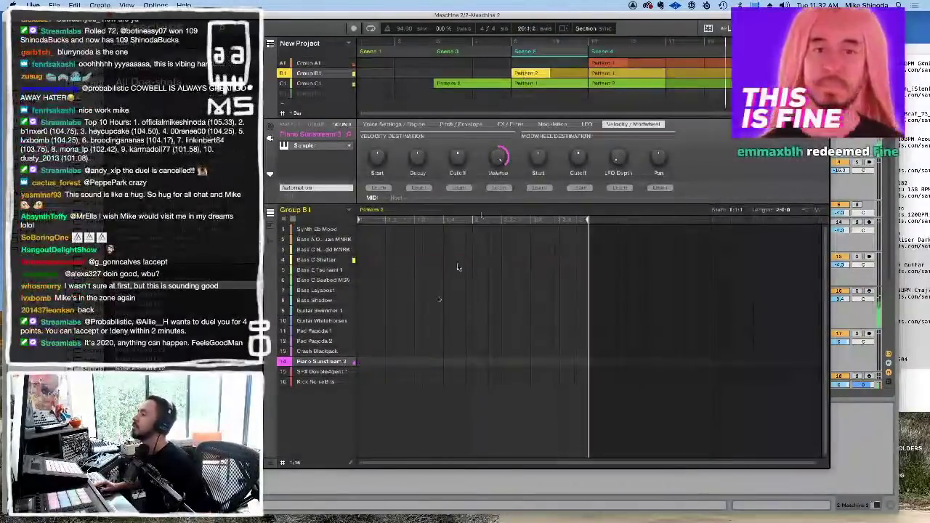
{"action": "key", "text": "super+v"}
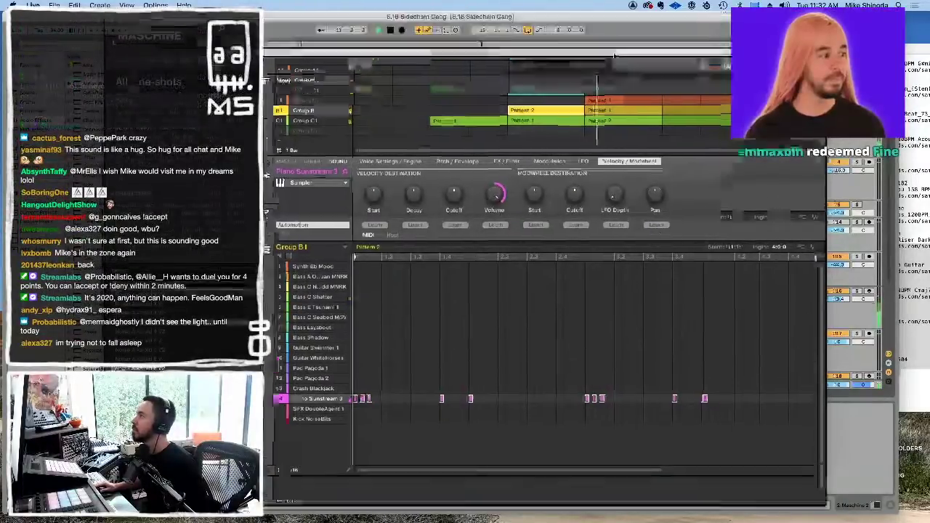
Step: Move the Maschine window down and play the arrangement from locator 1 at bar 5
{"action": "left_click_drag", "start_coordinate": [617, 24], "coordinate": [597, 239]}
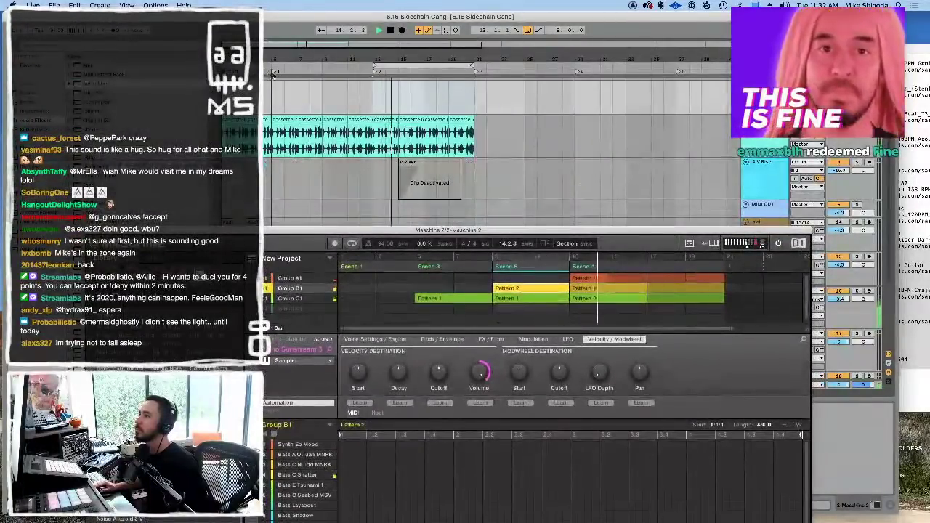
{"action": "left_click", "coordinate": [274, 73]}
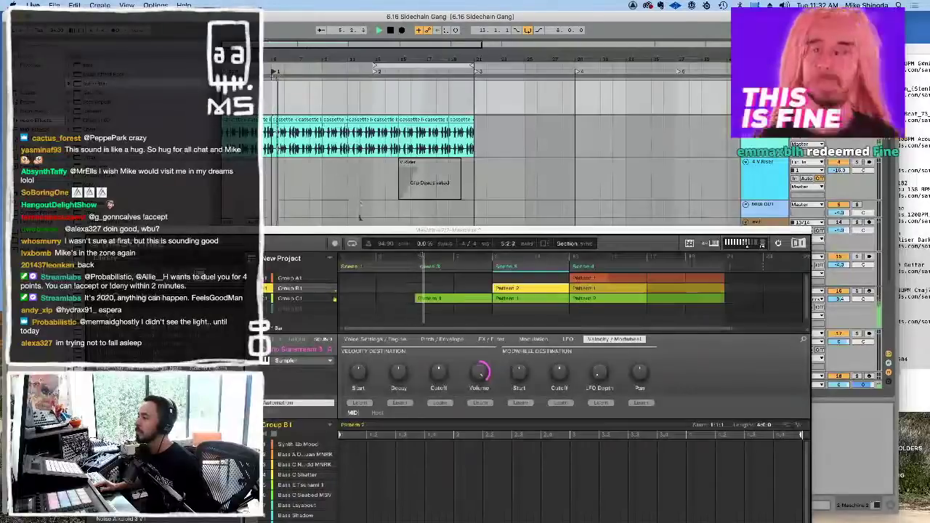
Step: Move the Maschine window up and duplicate the Scene 4 section as a new section covering bars 21 to 29
{"action": "left_click_drag", "start_coordinate": [359, 231], "coordinate": [361, 70]}
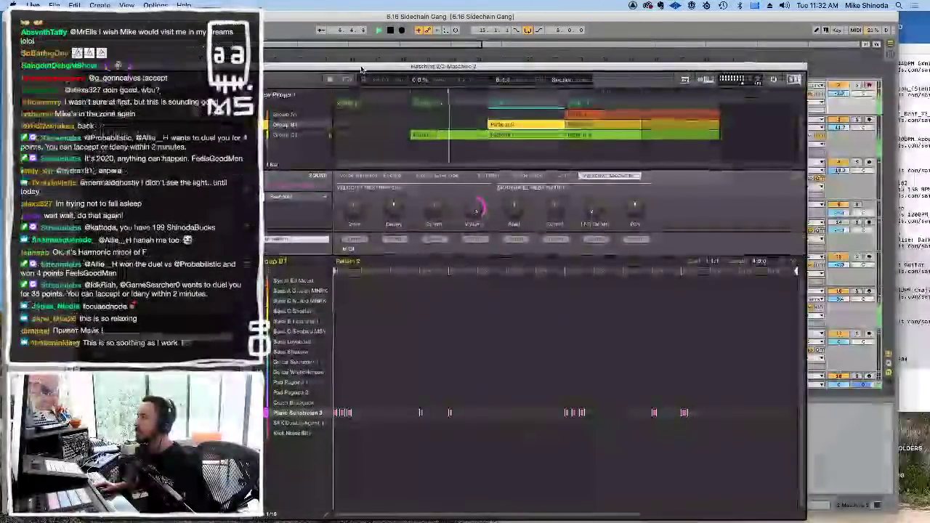
{"action": "left_click_drag", "start_coordinate": [383, 66], "coordinate": [396, 52]}
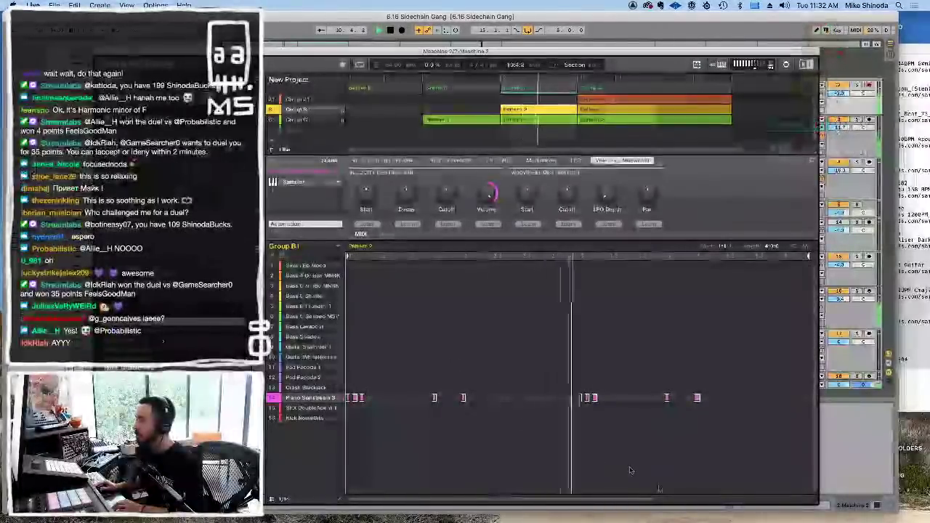
{"action": "left_click_drag", "start_coordinate": [652, 499], "coordinate": [726, 500]}
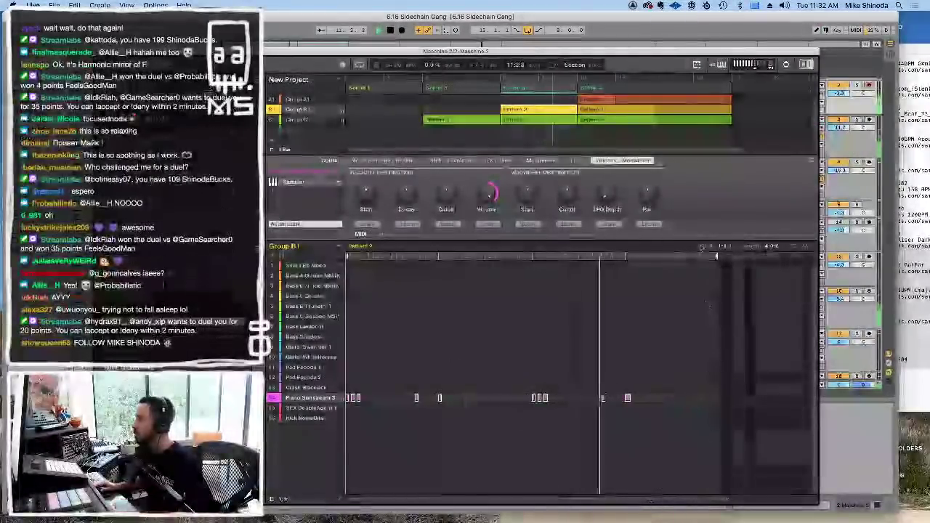
{"action": "scroll", "coordinate": [484, 130], "scroll_direction": "right", "scroll_amount": 2}
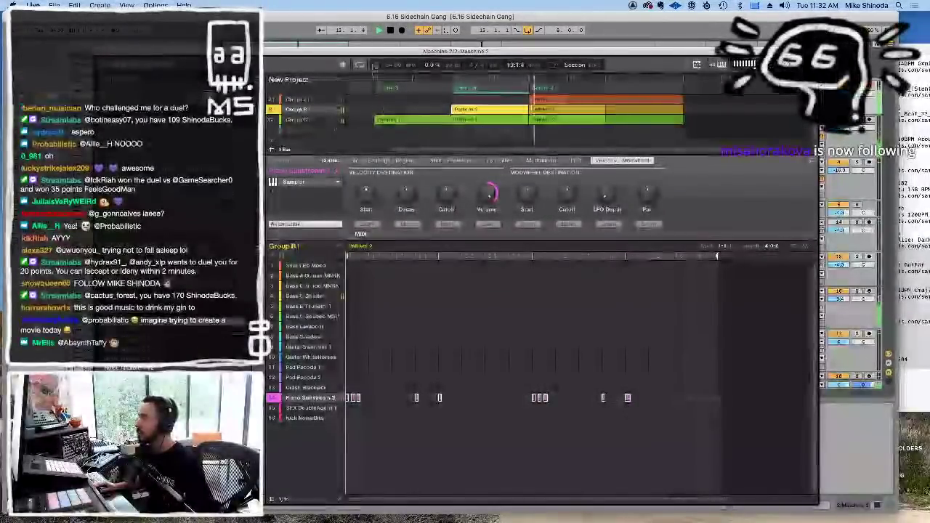
{"action": "left_click", "coordinate": [309, 99]}
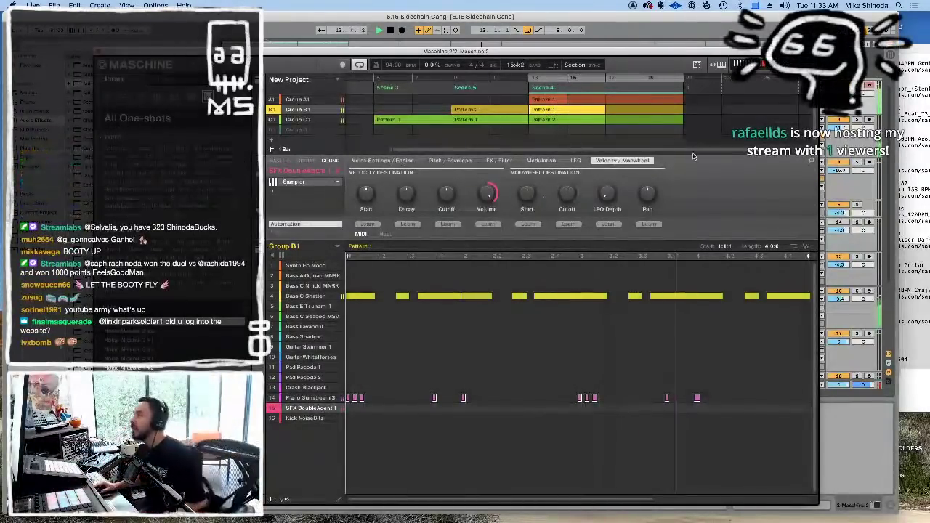
{"action": "left_click_drag", "start_coordinate": [636, 90], "coordinate": [654, 90]}
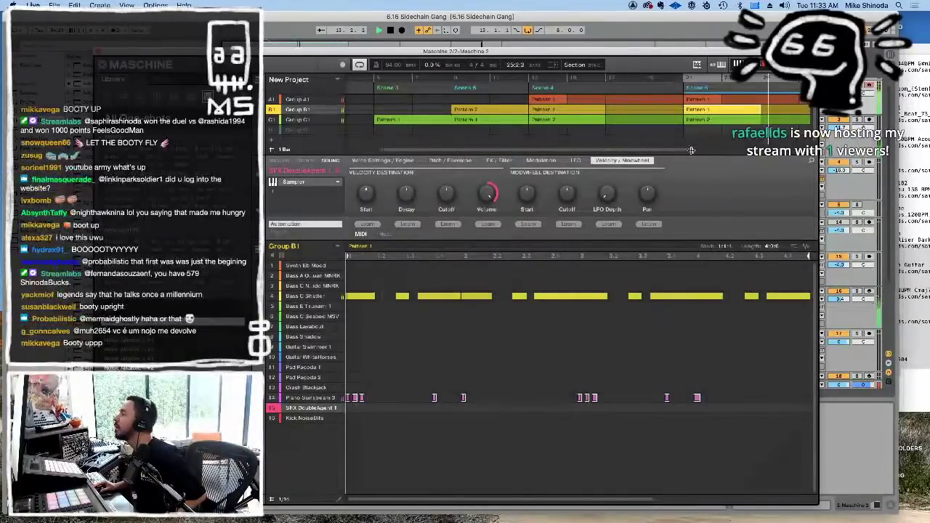
{"action": "left_click_drag", "start_coordinate": [684, 149], "coordinate": [756, 145]}
Step: Duplicate Live's cassette loop clips from bars 13 to 21 into bars 21 to 29 and set the arrangement loop to that range
{"action": "left_click_drag", "start_coordinate": [726, 55], "coordinate": [680, 331]}
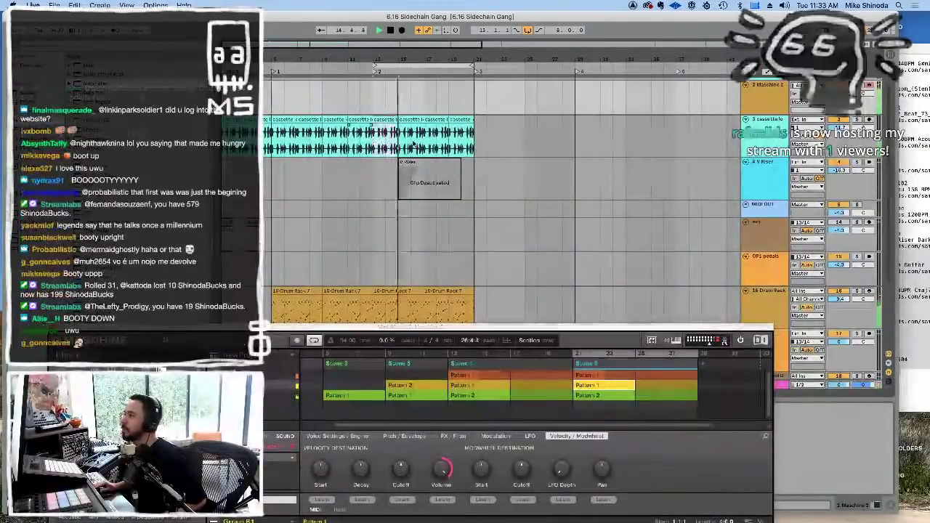
{"action": "key", "text": "super+d"}
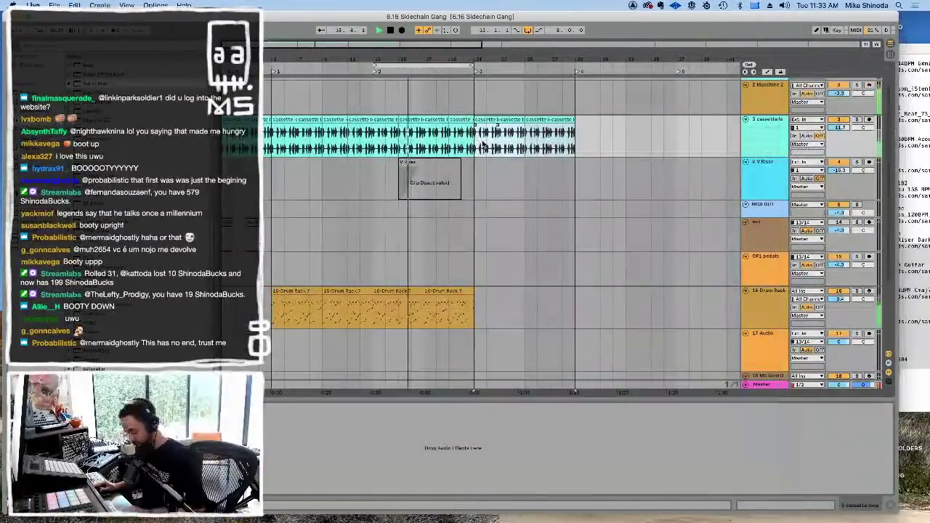
{"action": "key", "text": "super+l"}
Step: Duplicate the last two Drum Rack clips into bars 21 to 29
{"action": "scroll", "coordinate": [503, 211], "scroll_direction": "down", "scroll_amount": 3}
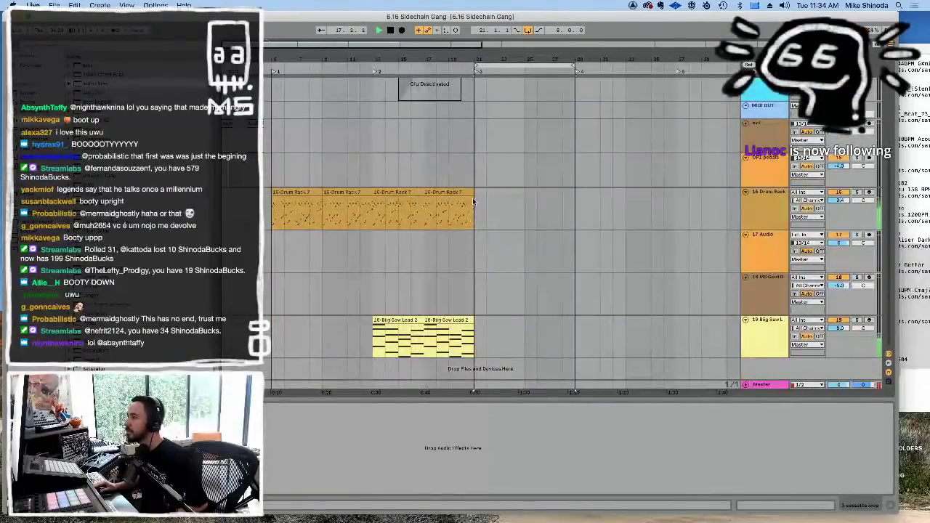
{"action": "left_click_drag", "start_coordinate": [450, 198], "coordinate": [376, 197]}
{"action": "key", "text": "super+d"}
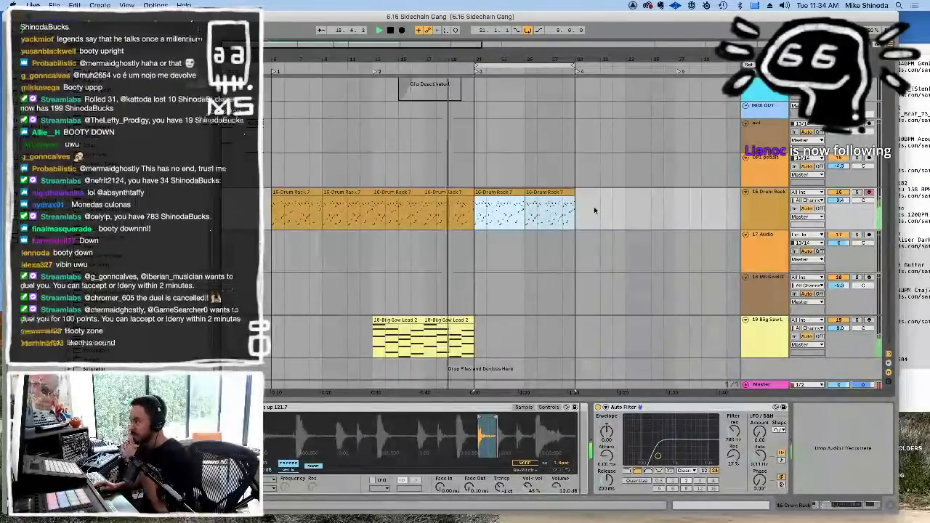
Step: Delete the notes on the lower rows of the Drum Rack clip at bar 21 and duplicate the thinned clip over bars 25 to 29
{"action": "double_click", "coordinate": [511, 193]}
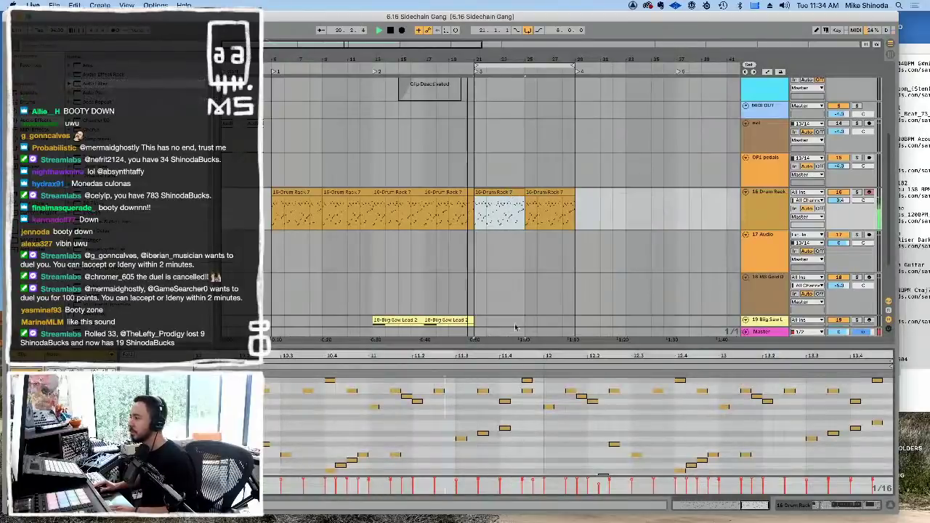
{"action": "left_click_drag", "start_coordinate": [511, 345], "coordinate": [511, 173]}
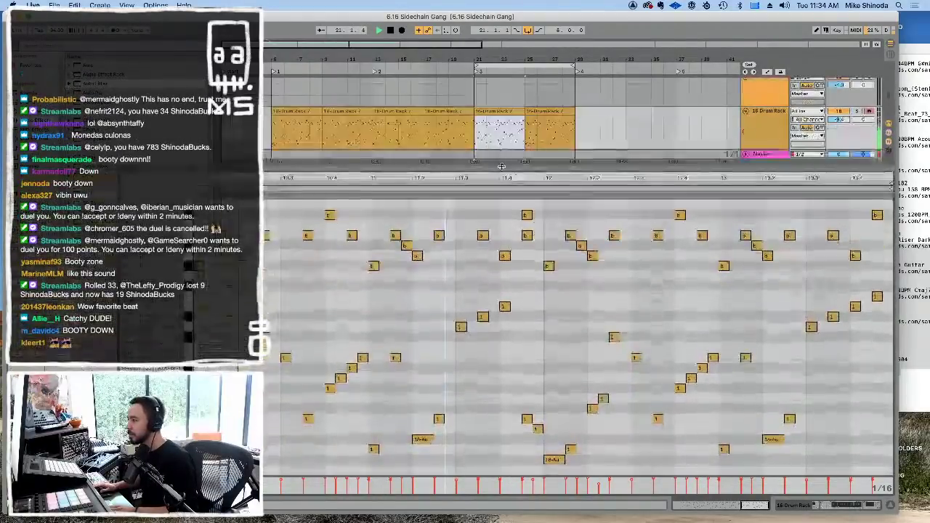
{"action": "left_click_drag", "start_coordinate": [206, 305], "coordinate": [892, 475]}
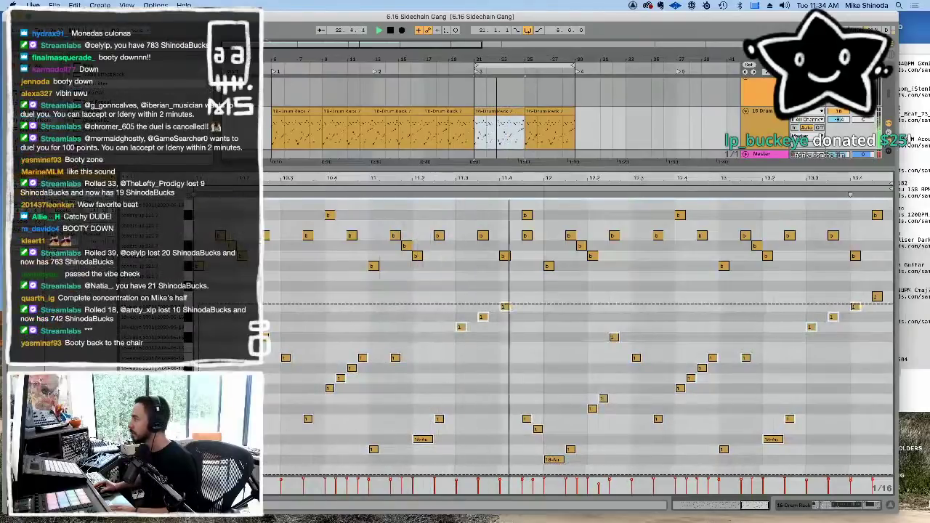
{"action": "key", "text": "Delete"}
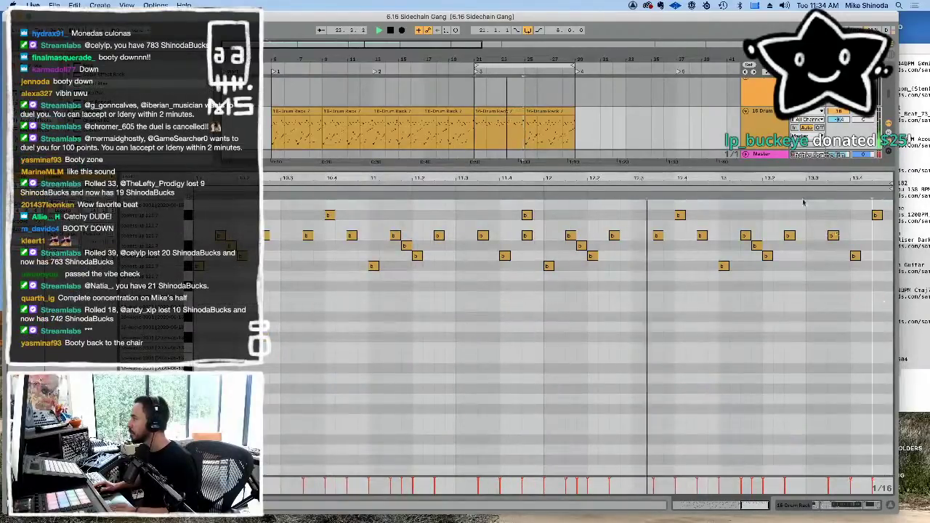
{"action": "double_click", "coordinate": [778, 169]}
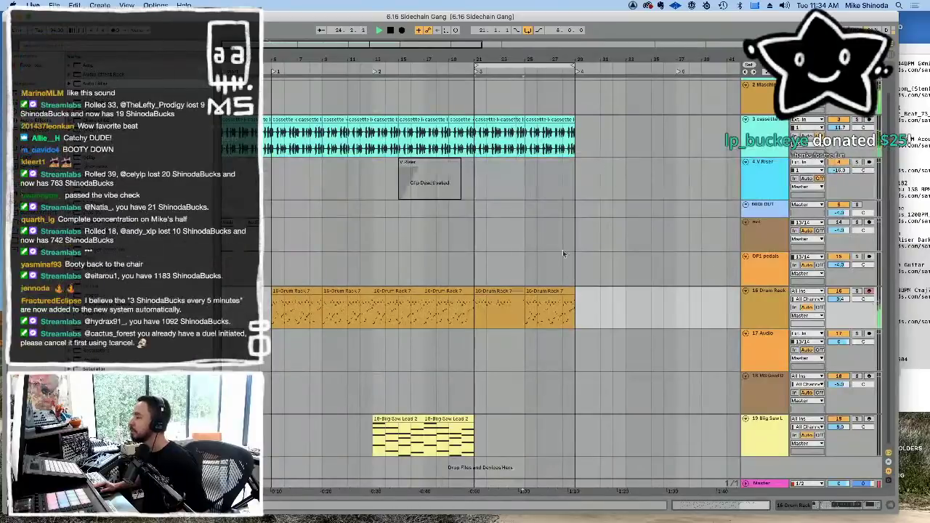
{"action": "left_click", "coordinate": [507, 289]}
{"action": "key", "text": "super+d"}
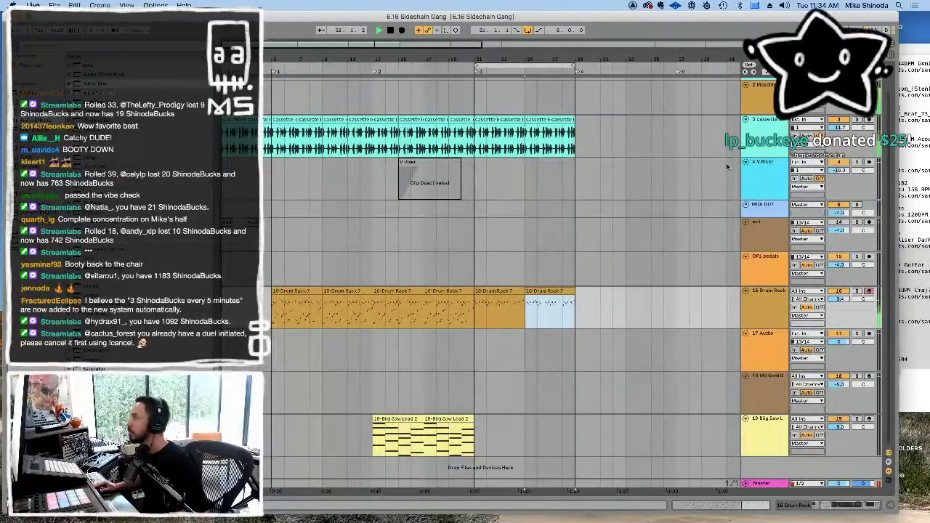
Step: Duplicate Group C1's Pattern 2 in Maschine's section at bar 21 as its own pattern
{"action": "left_click", "coordinate": [762, 104]}
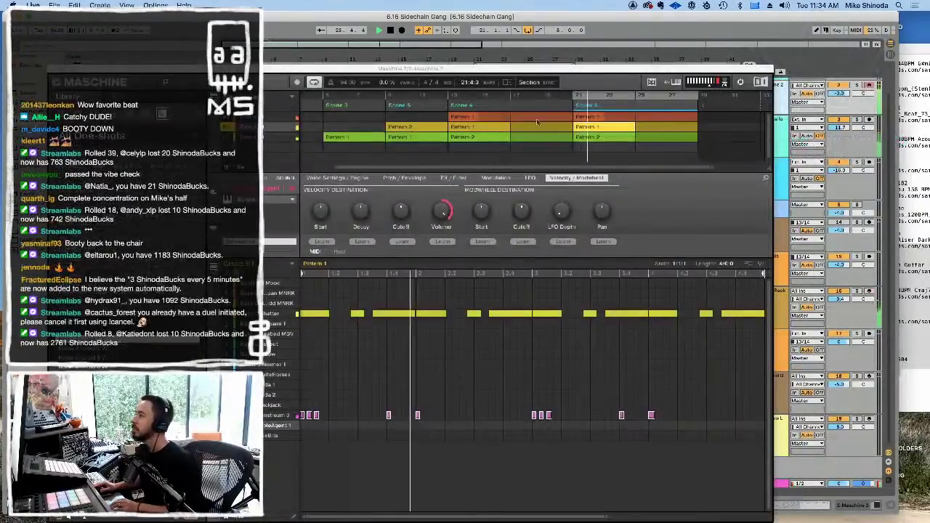
{"action": "left_click", "coordinate": [597, 127]}
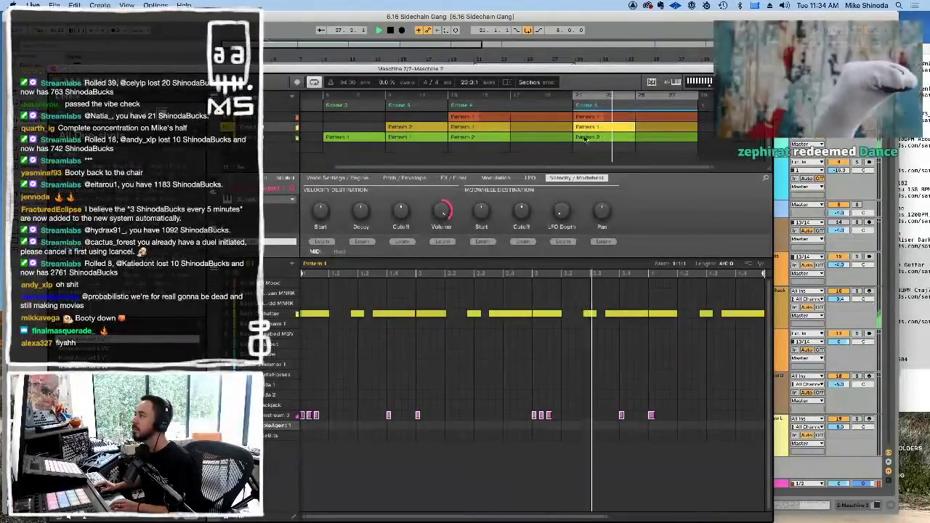
{"action": "left_click", "coordinate": [586, 138]}
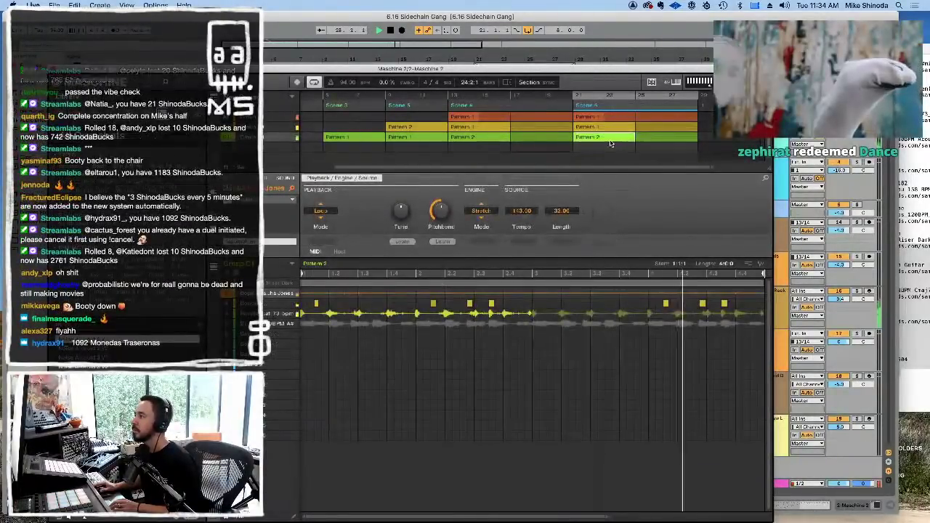
{"action": "right_click", "coordinate": [609, 138]}
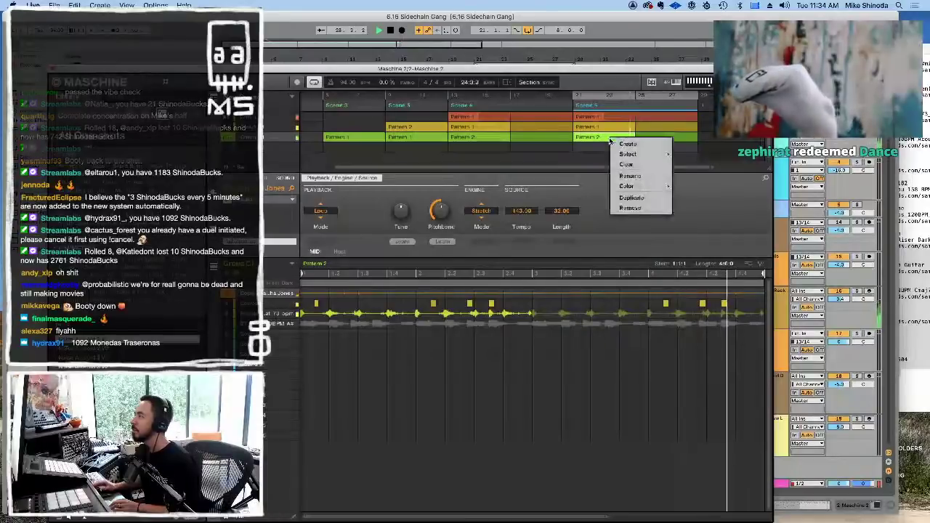
{"action": "left_click", "coordinate": [616, 197]}
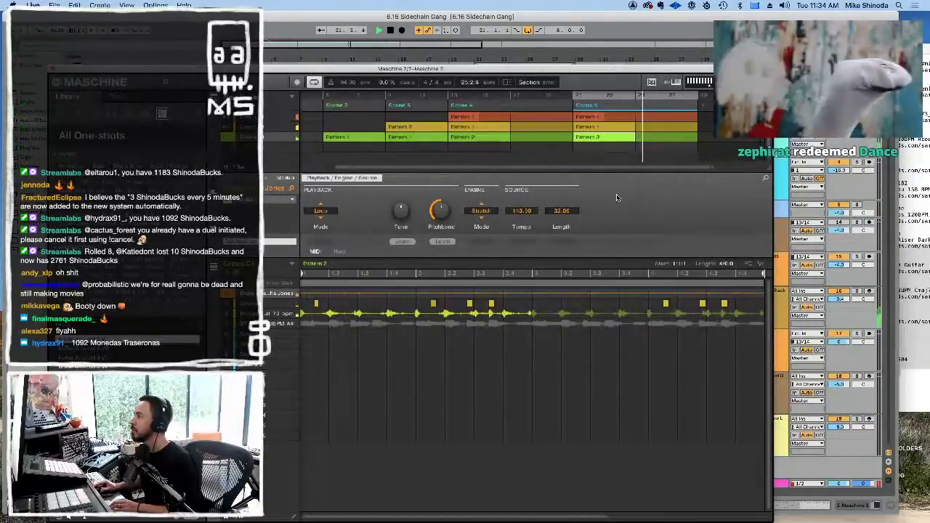
Step: Delete the 73 bpm loop, the Jones loop and the cowbell notes from Group C1's Pattern 3
{"action": "double_click", "coordinate": [463, 314]}
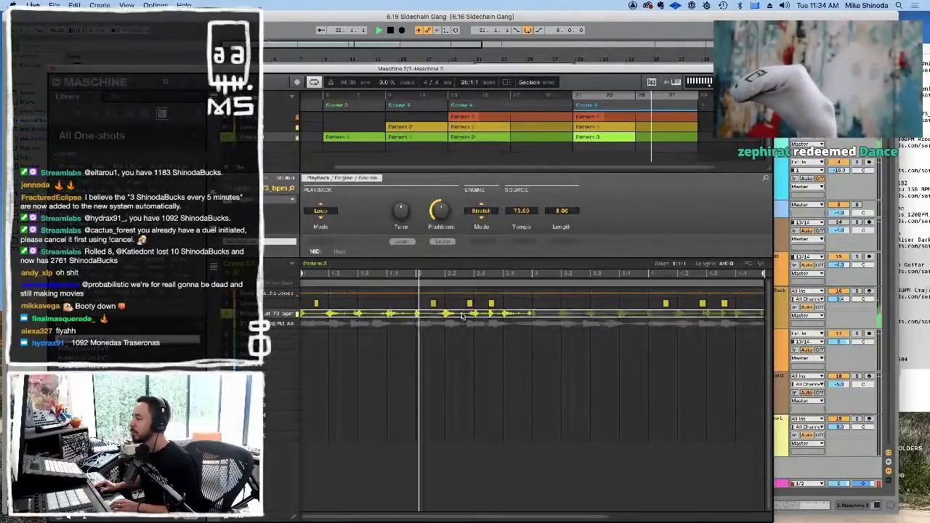
{"action": "double_click", "coordinate": [630, 292]}
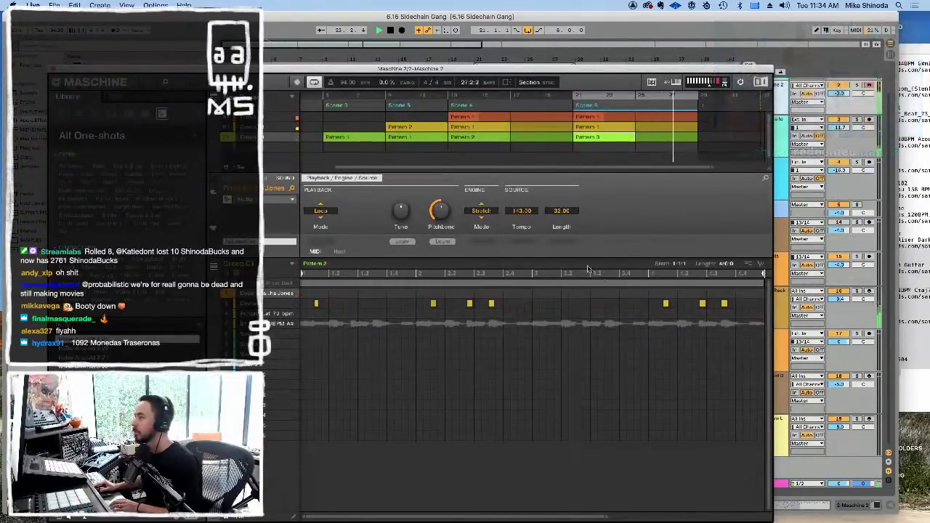
{"action": "left_click_drag", "start_coordinate": [747, 314], "coordinate": [294, 295]}
{"action": "key", "text": "Delete"}
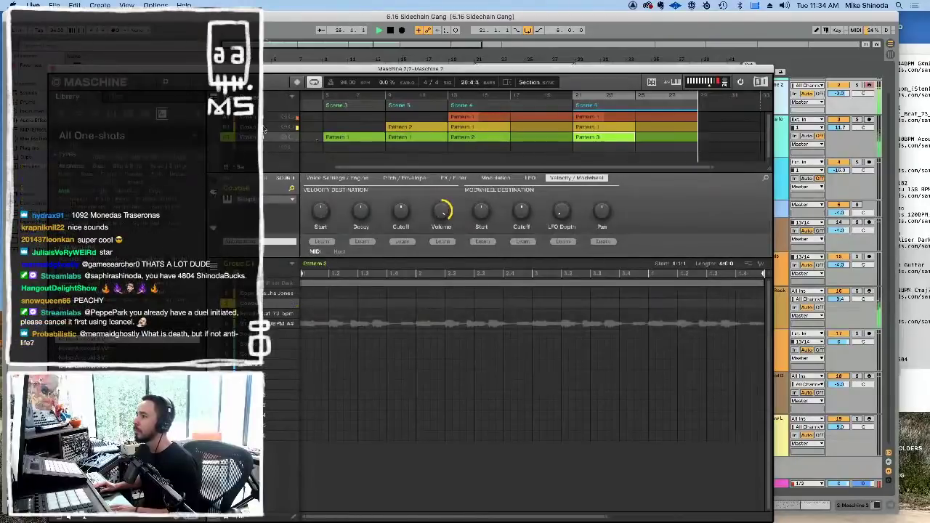
Step: Delete all Bass C Shatter and Piano Sunstream 3 notes from Group B1's Pattern 1 in the section at bar 21
{"action": "left_click", "coordinate": [603, 126]}
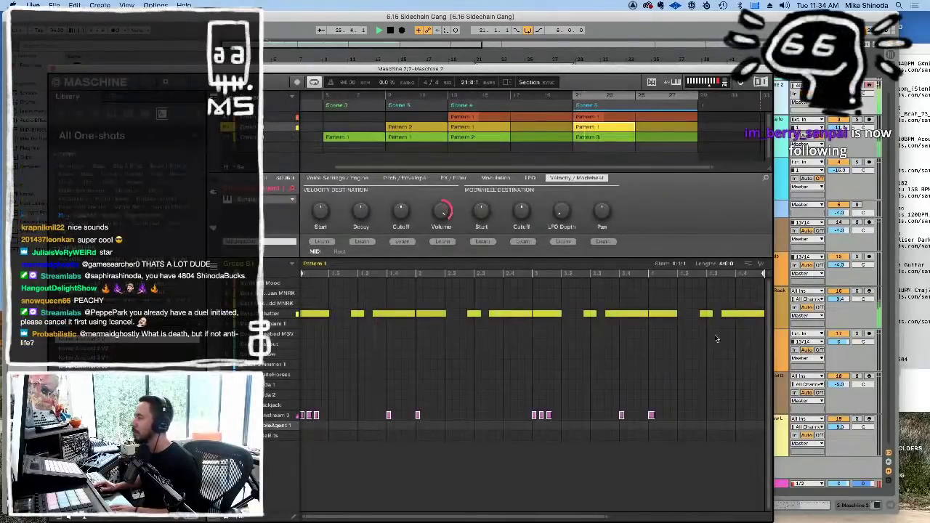
{"action": "left_click_drag", "start_coordinate": [742, 332], "coordinate": [309, 289]}
{"action": "key", "text": "Delete"}
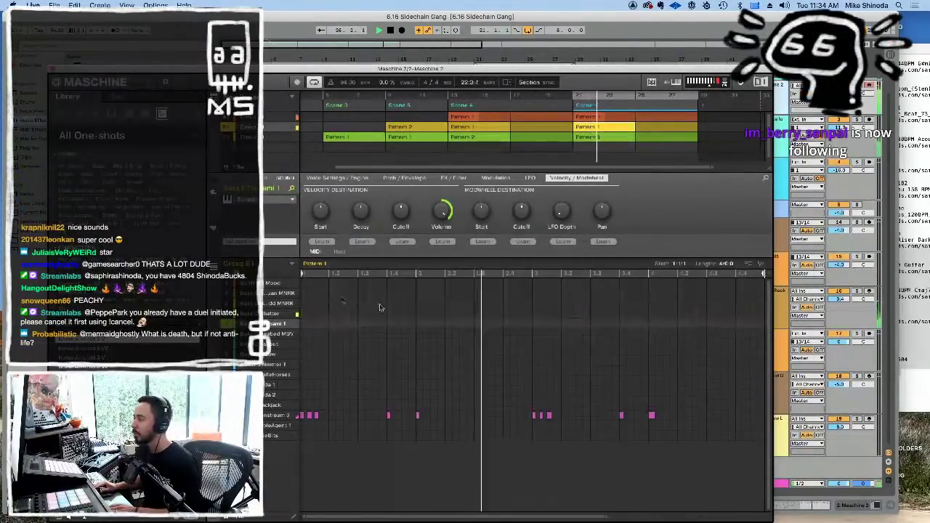
{"action": "left_click_drag", "start_coordinate": [681, 401], "coordinate": [289, 424]}
{"action": "key", "text": "Delete"}
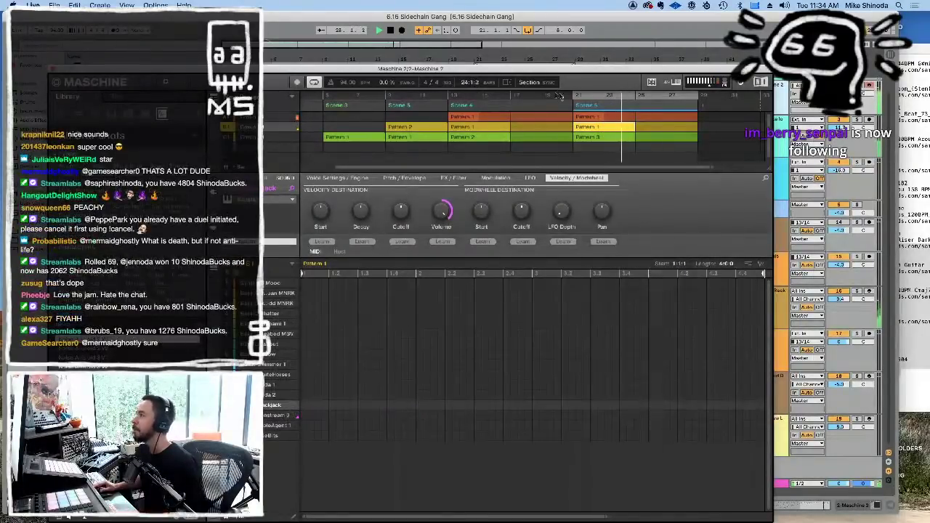
Step: Rename the scene at bar 21 as break and move the Maschine window up
{"action": "left_click", "coordinate": [591, 105]}
{"action": "type", "text": "break"}
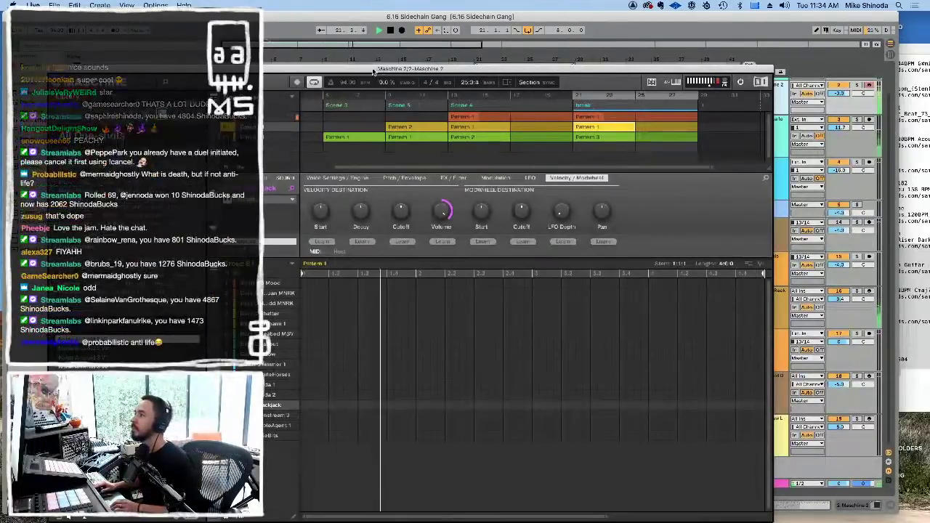
{"action": "left_click_drag", "start_coordinate": [367, 70], "coordinate": [363, 37]}
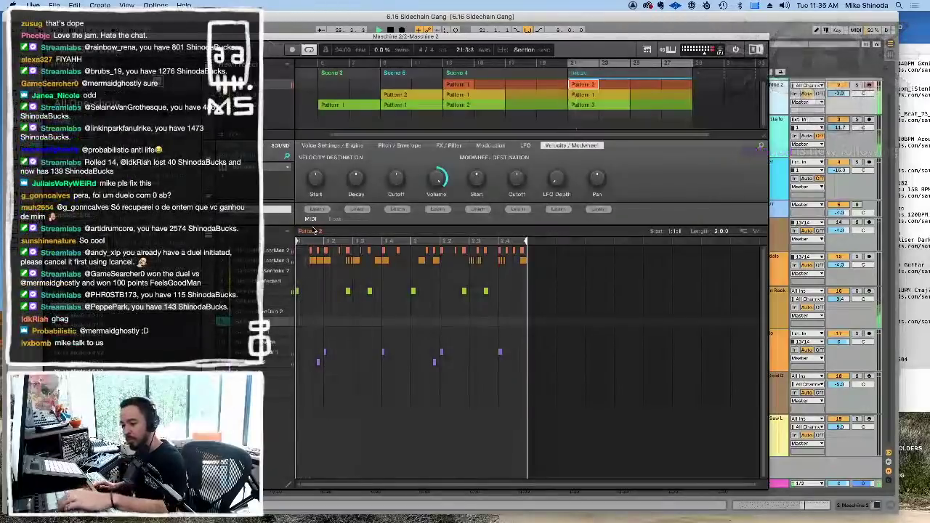
Step: Move the green drum notes in Group A1's Pattern 2 down one sound and delete the second, third and fifth of them
{"action": "left_click_drag", "start_coordinate": [532, 299], "coordinate": [279, 285]}
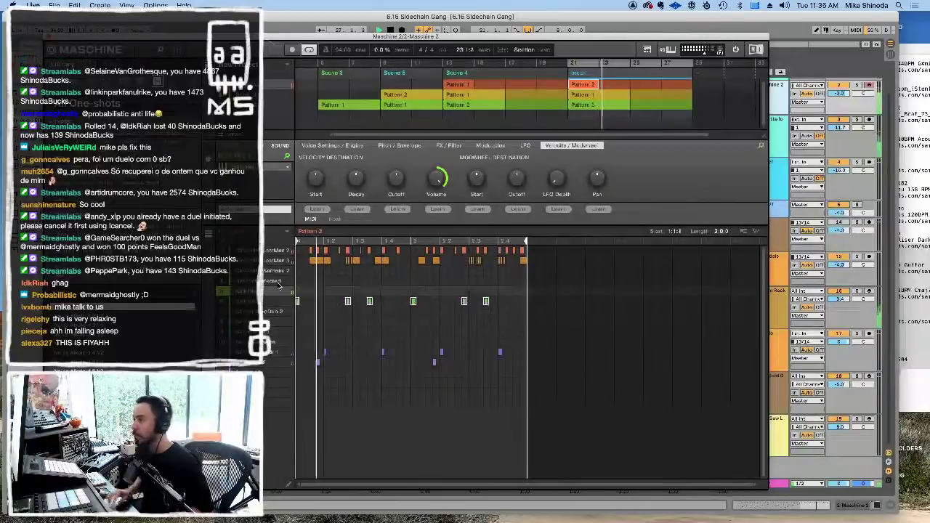
{"action": "left_click", "coordinate": [386, 322]}
{"action": "left_click_drag", "start_coordinate": [413, 313], "coordinate": [366, 299]}
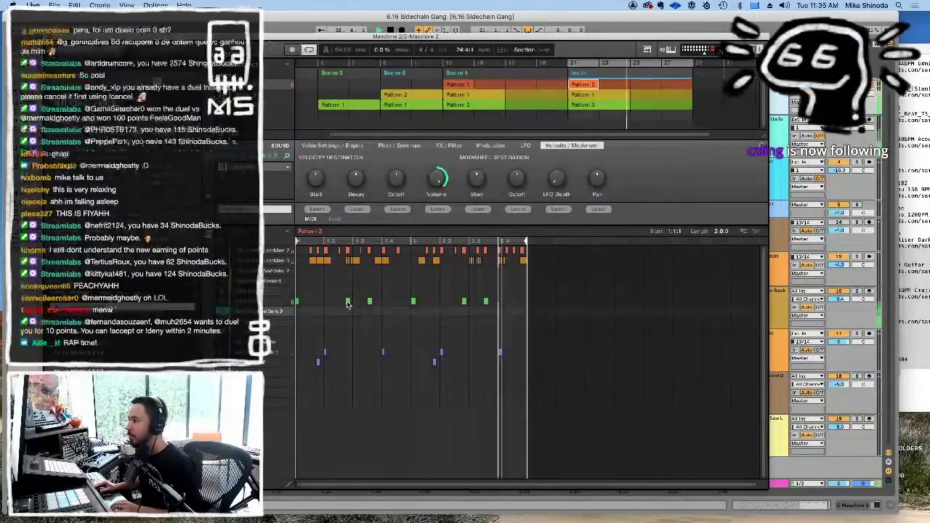
{"action": "double_click", "coordinate": [349, 302]}
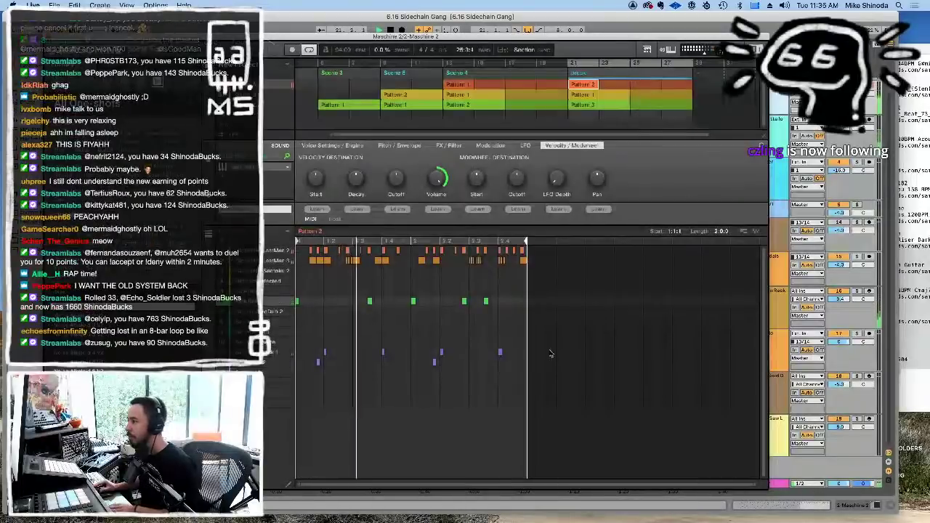
{"action": "left_click", "coordinate": [465, 302]}
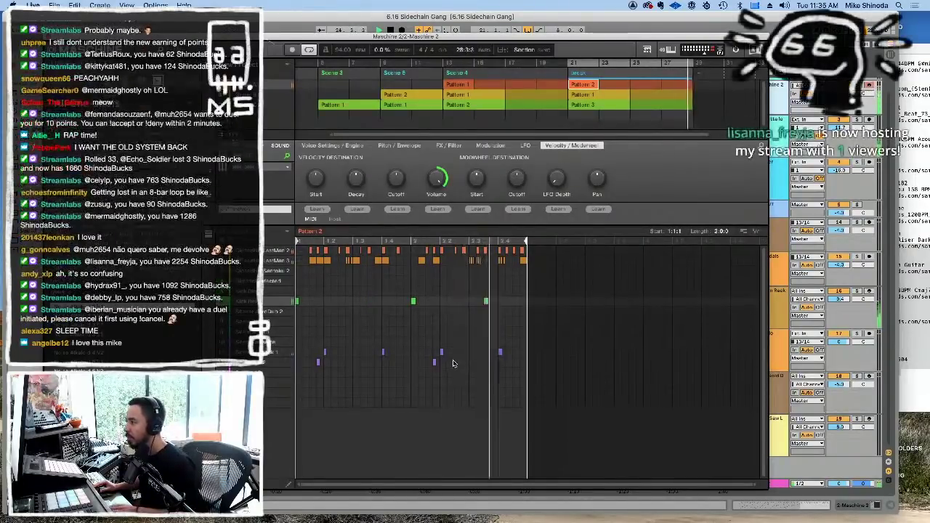
Step: Delete all orange notes on the second visible drum row of Group A1's Pattern 2
{"action": "left_click_drag", "start_coordinate": [358, 358], "coordinate": [325, 368]}
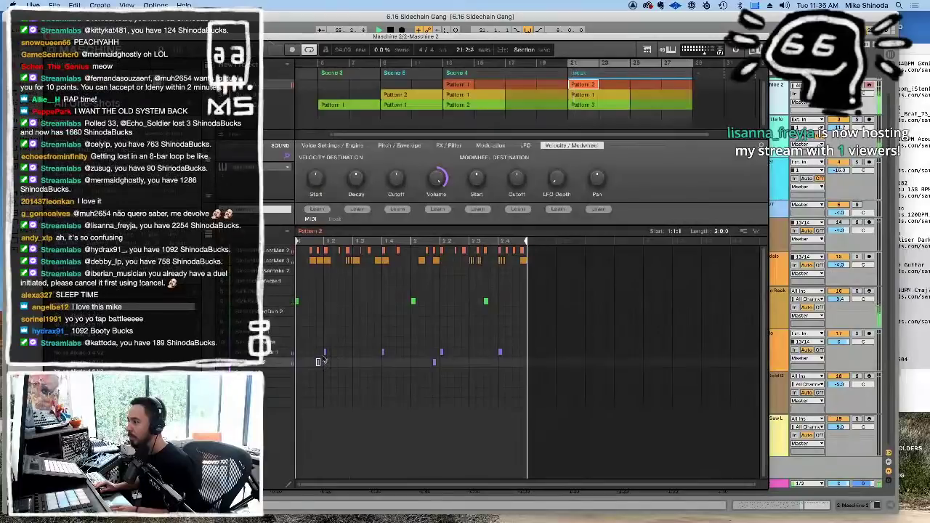
{"action": "left_click_drag", "start_coordinate": [304, 261], "coordinate": [583, 273]}
{"action": "key", "text": "BackSpace"}
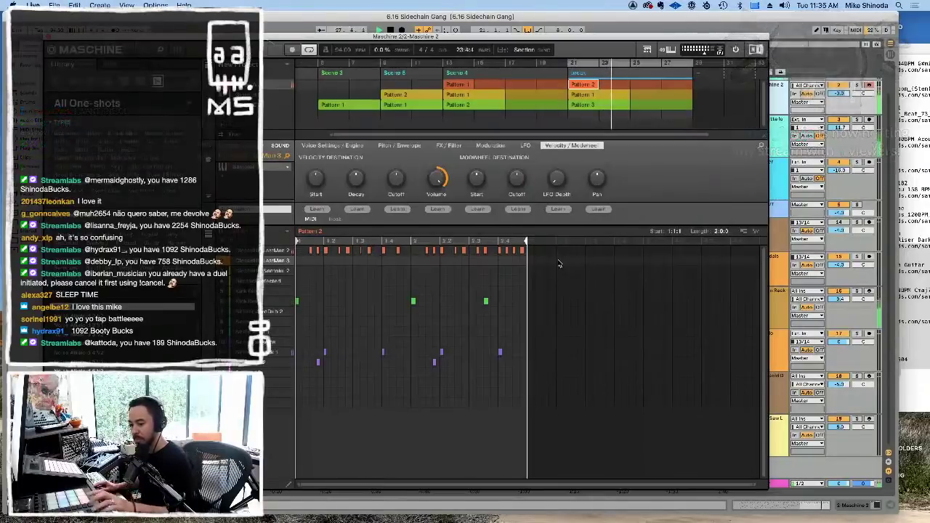
Step: Undo the deletion of the orange notes on the second visible drum row of Group A1's Pattern 2
{"action": "key", "text": "super+z"}
Step: Try deleting all red notes on the first visible drum row of Group A1's Pattern 2, undo it and clear the selection
{"action": "left_click_drag", "start_coordinate": [547, 253], "coordinate": [273, 198]}
{"action": "key", "text": "BackSpace"}
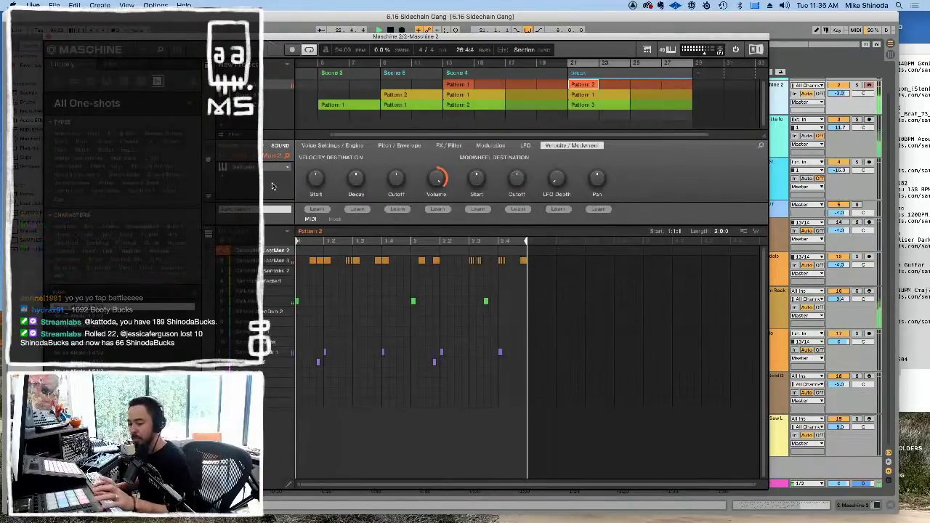
{"action": "key", "text": "super+z"}
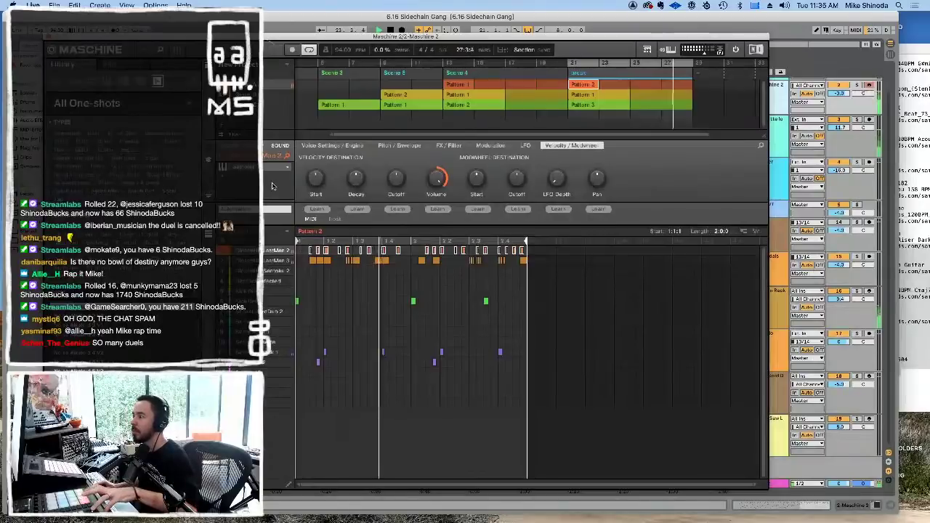
{"action": "left_click", "coordinate": [357, 356]}
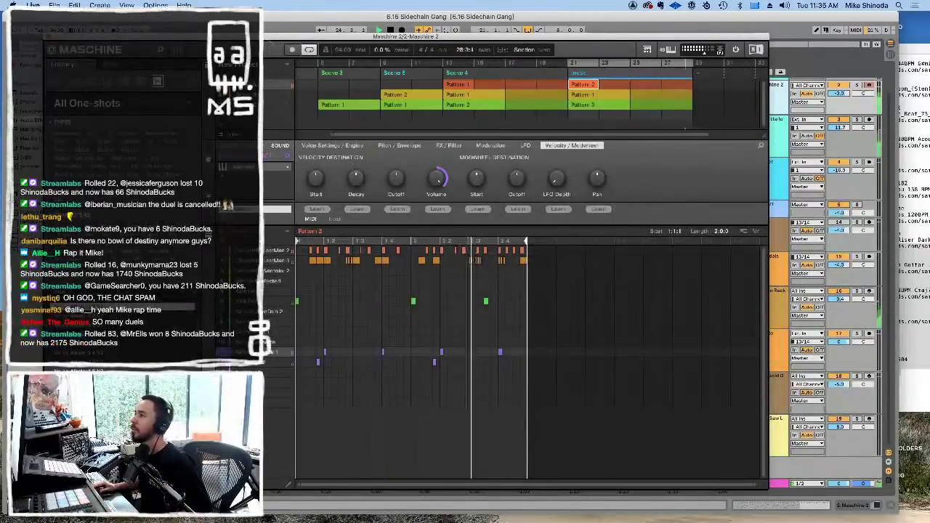
Step: Open Group B1's Pattern 1 in the break section, lower the fourth cyan note's velocity and raise the fifth's
{"action": "left_click", "coordinate": [598, 95]}
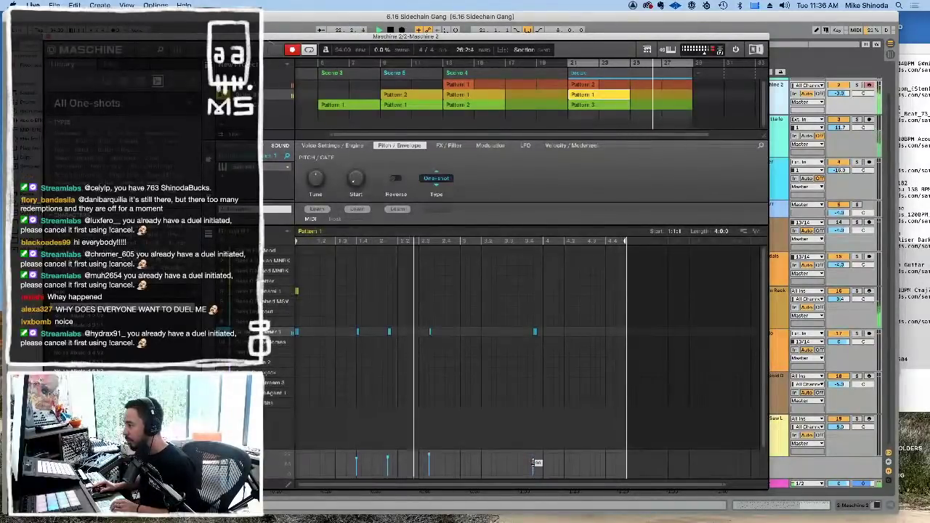
{"action": "left_click", "coordinate": [431, 458]}
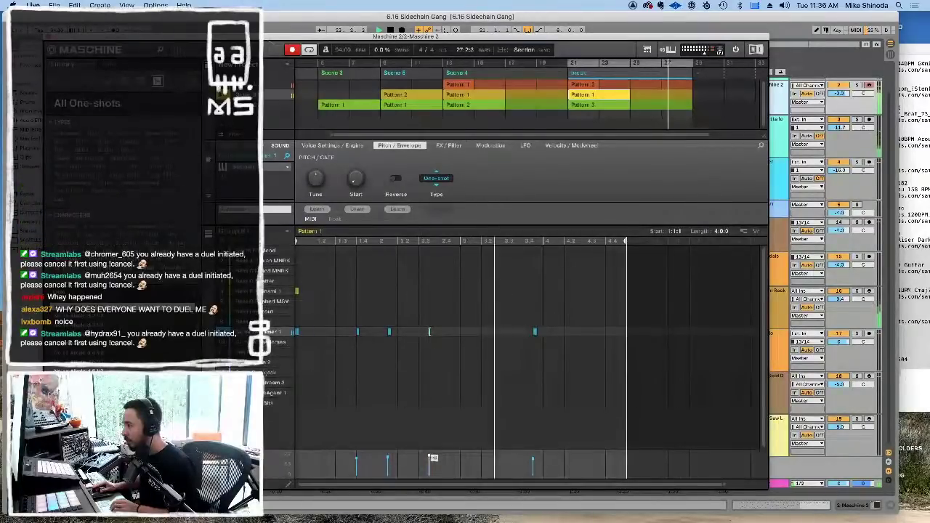
{"action": "left_click", "coordinate": [535, 461]}
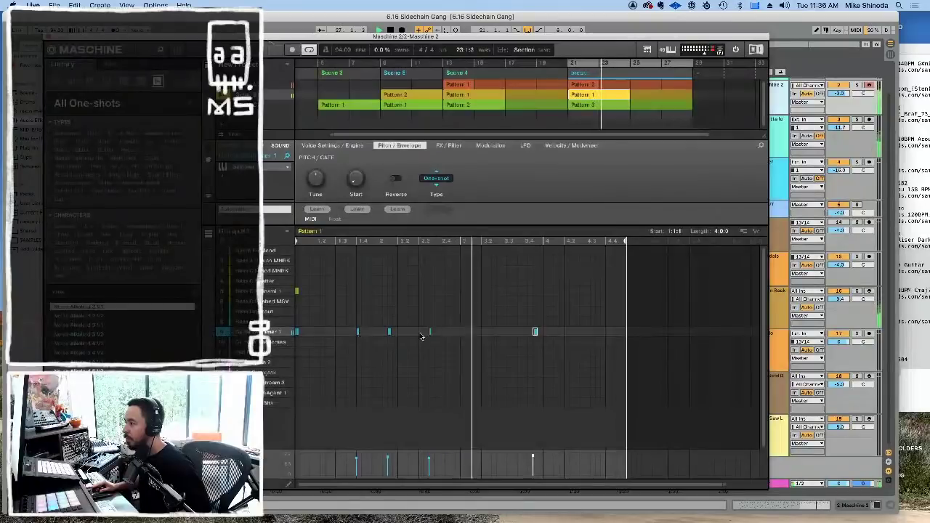
Step: Shift the fourth cyan note in Group B1's Pattern 1 to the start of bar 3 and the fifth to the start of bar 4
{"action": "left_click_drag", "start_coordinate": [436, 332], "coordinate": [447, 333]}
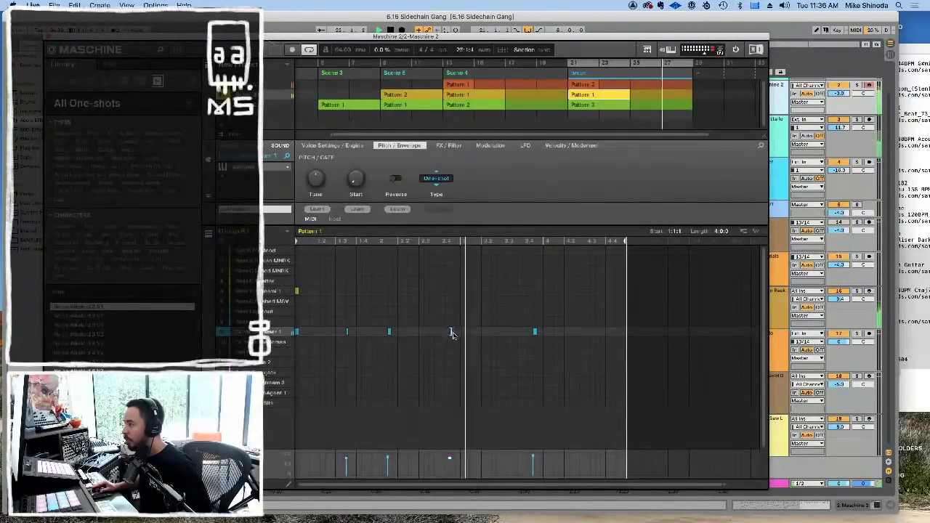
{"action": "left_click_drag", "start_coordinate": [451, 332], "coordinate": [461, 333]}
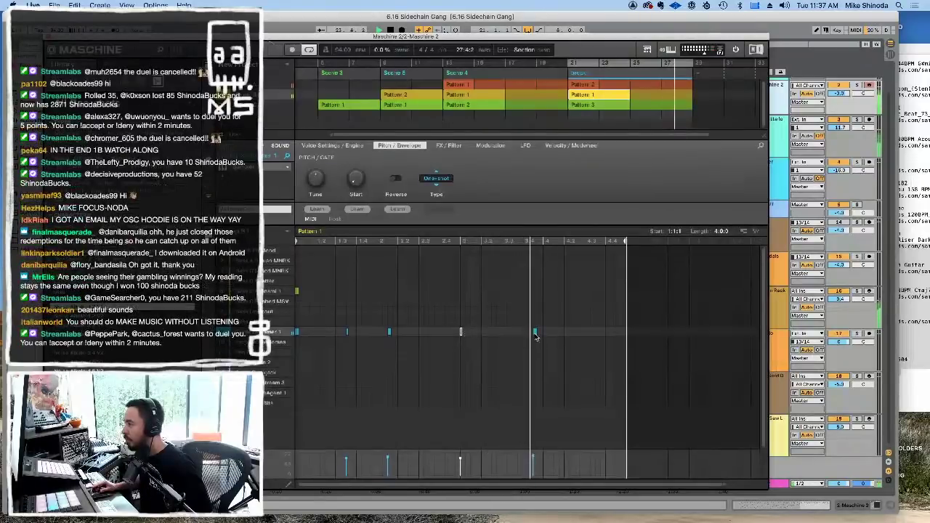
{"action": "left_click_drag", "start_coordinate": [536, 333], "coordinate": [546, 334]}
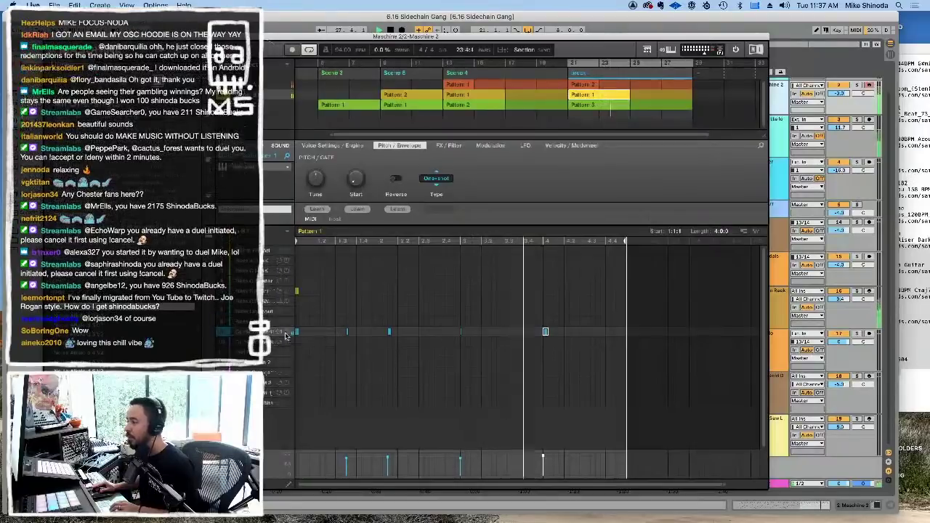
Step: Move the Maschine window down to uncover the upper tracks of the Live arrangement
{"action": "left_click_drag", "start_coordinate": [607, 38], "coordinate": [592, 298]}
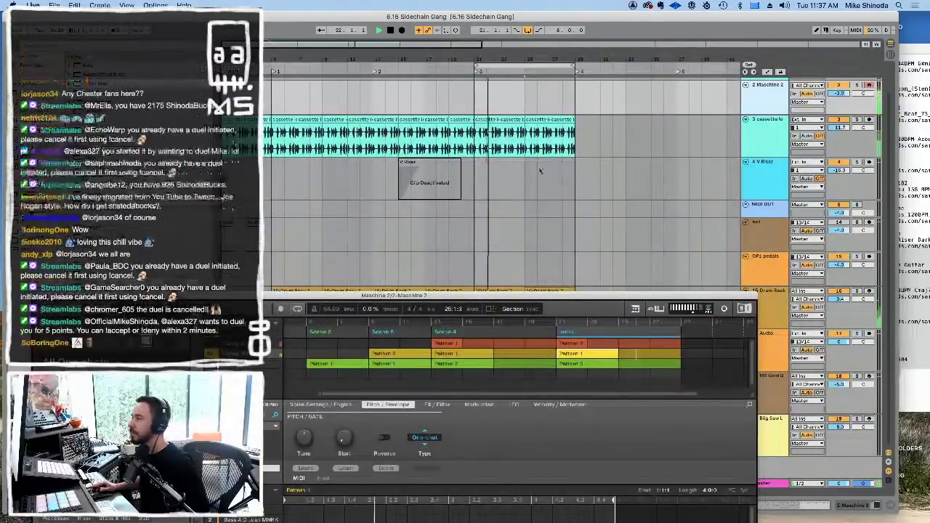
Step: Duplicate the cassette loop audio from bars 21 to 29 and set the arrangement loop around the copy
{"action": "left_click_drag", "start_coordinate": [486, 147], "coordinate": [579, 142]}
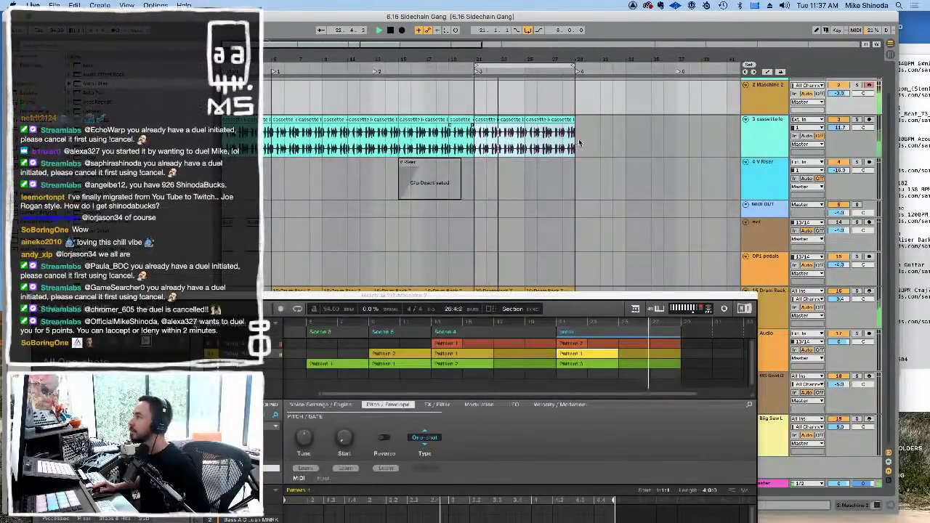
{"action": "key", "text": "super+alt+p"}
{"action": "key", "text": "super+d"}
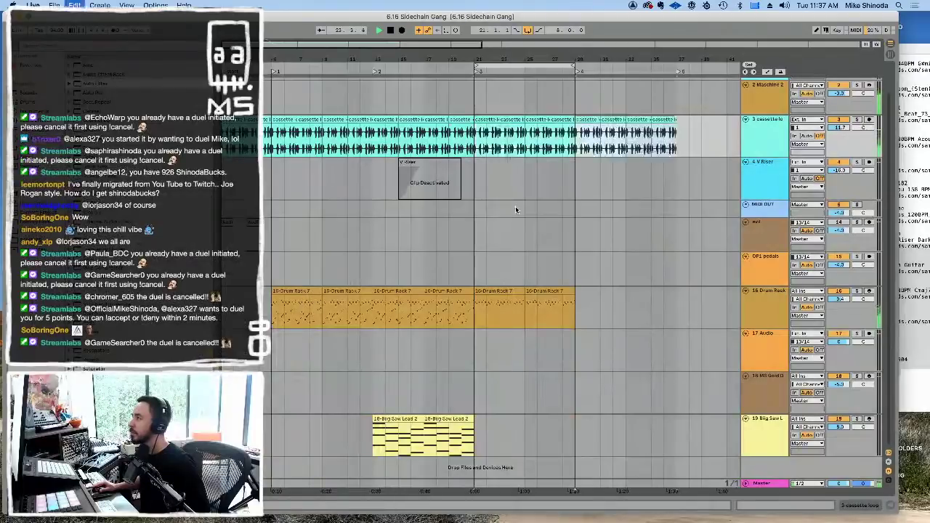
{"action": "key", "text": "super+l"}
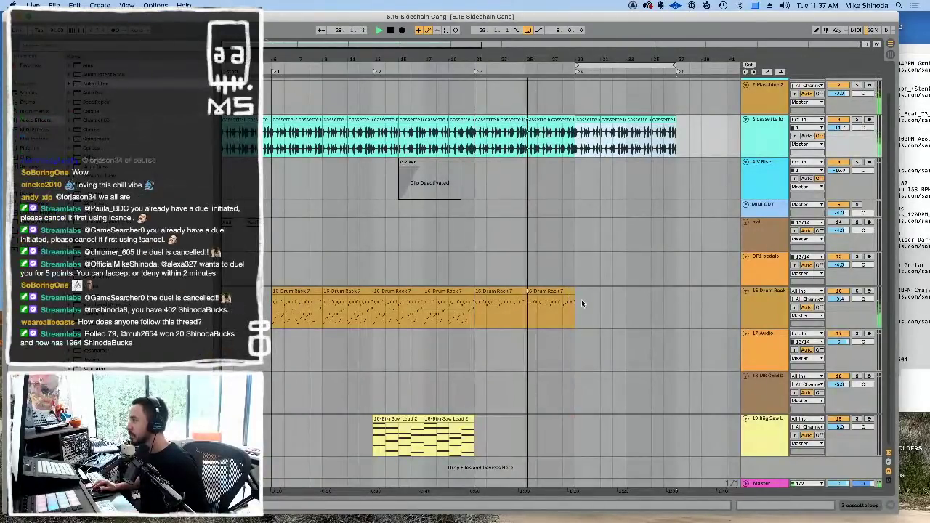
Step: Open the Maschine 2 plug-in beneath its arrangement track and start playback from bar 21
{"action": "scroll", "coordinate": [623, 122], "scroll_direction": "up", "scroll_amount": 2}
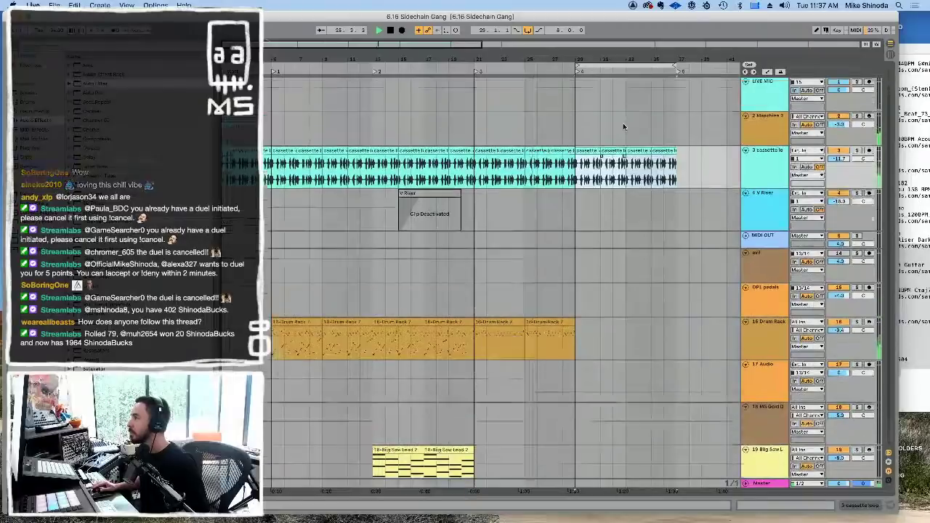
{"action": "left_click", "coordinate": [773, 121]}
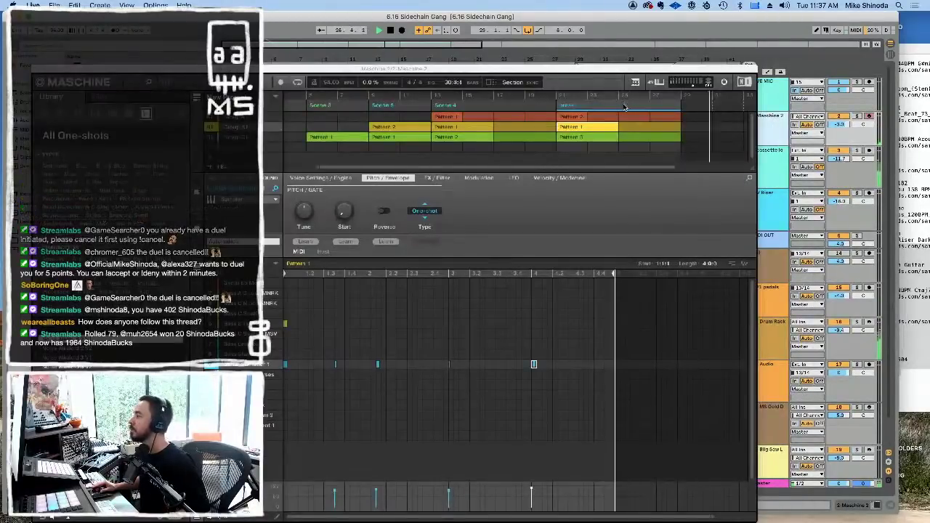
{"action": "left_click_drag", "start_coordinate": [655, 169], "coordinate": [776, 166]}
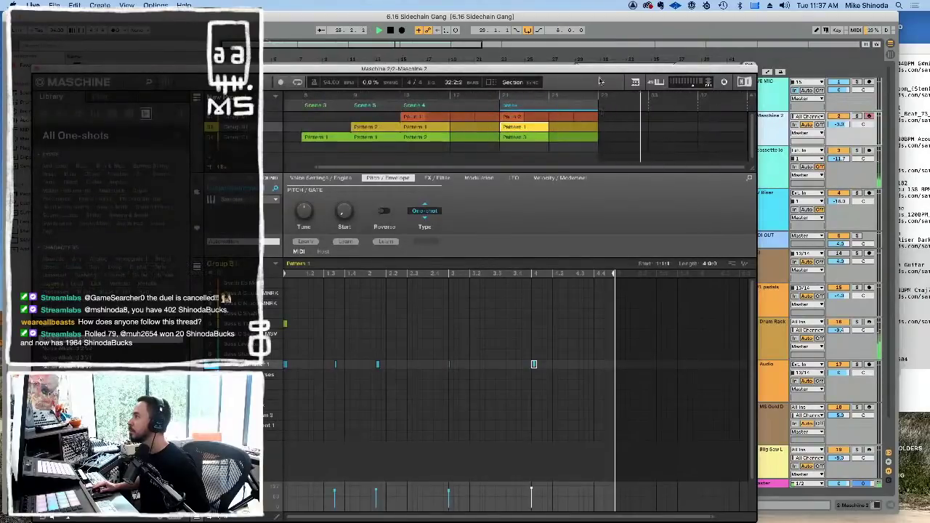
{"action": "left_click_drag", "start_coordinate": [601, 76], "coordinate": [593, 178]}
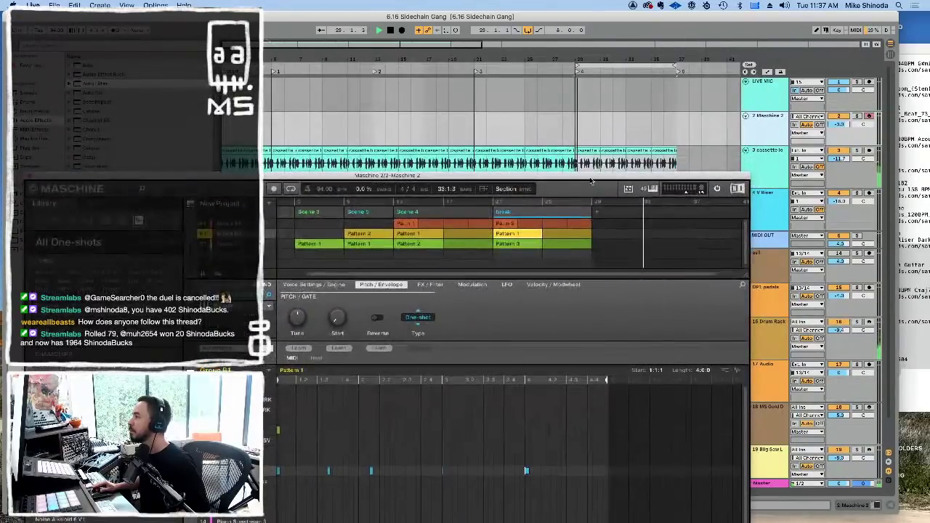
{"action": "left_click", "coordinate": [476, 136]}
{"action": "key", "text": "space"}
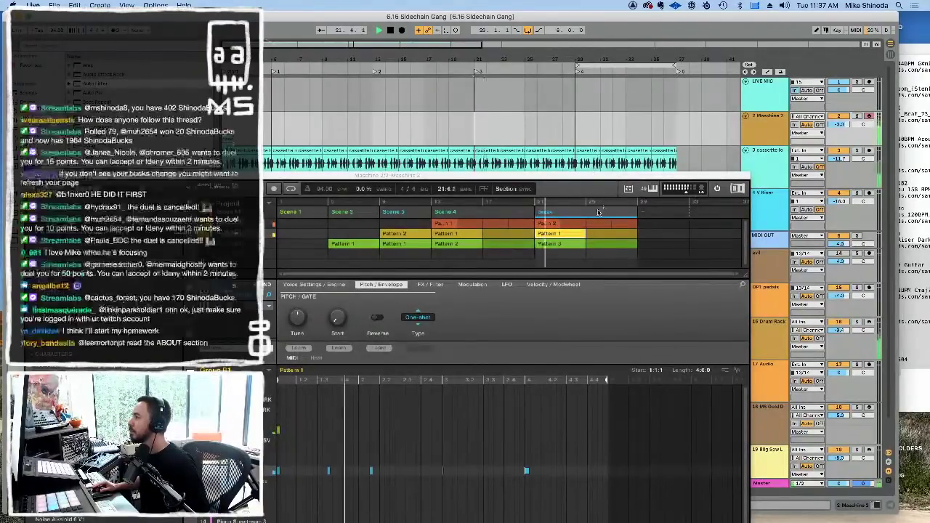
Step: Duplicate the Break section to bar 29 in Maschine and make the copy unique
{"action": "left_click_drag", "start_coordinate": [599, 213], "coordinate": [669, 214]}
{"action": "right_click", "coordinate": [669, 213]}
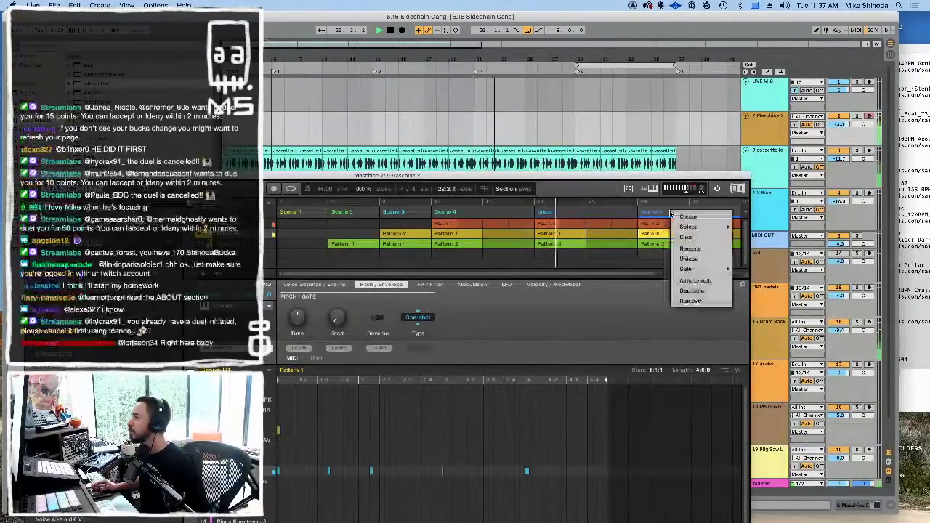
{"action": "left_click", "coordinate": [689, 260]}
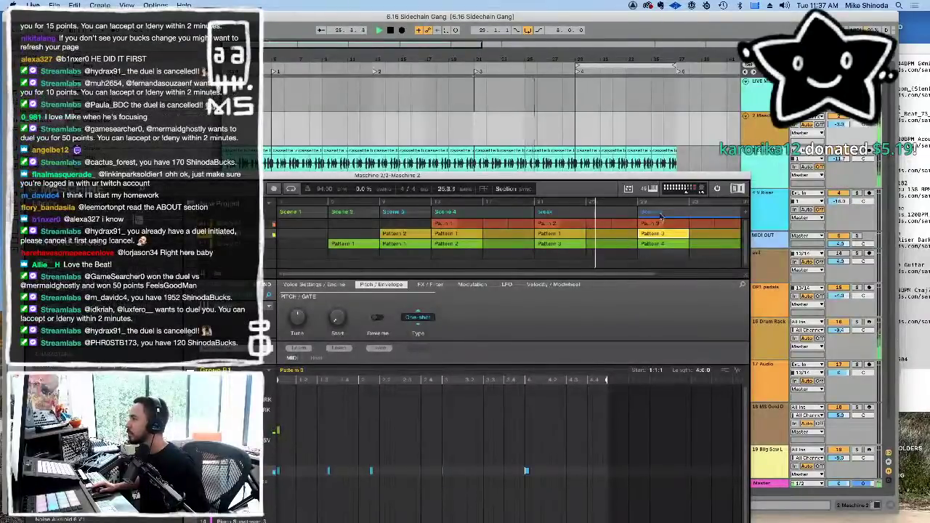
Step: Audition the Pad Pagoda 2 and Piano Sunstream 3 sounds in Group B1
{"action": "double_click", "coordinate": [571, 178]}
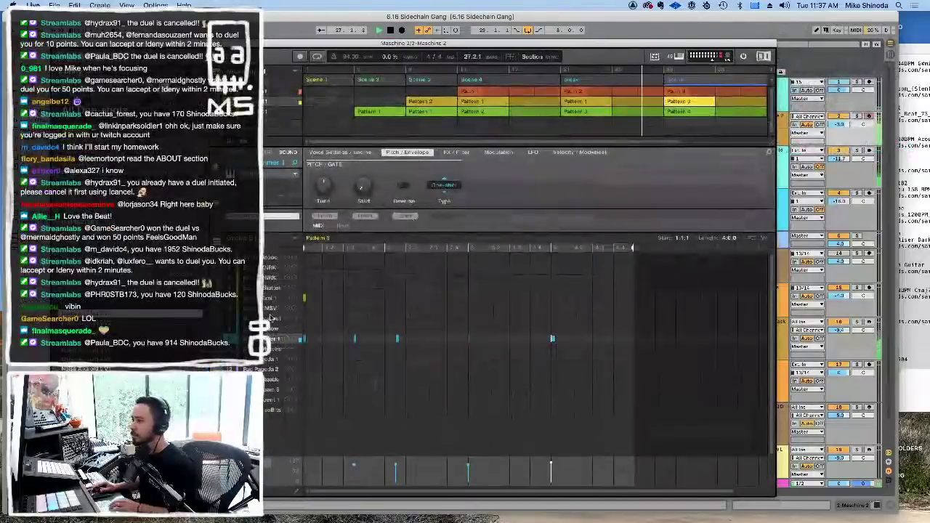
{"action": "left_click", "coordinate": [270, 349]}
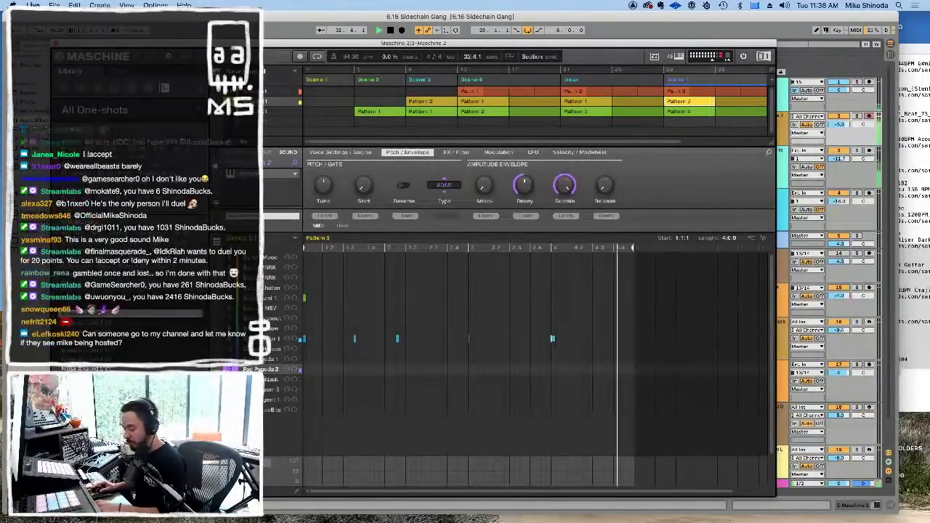
{"action": "left_click", "coordinate": [271, 389]}
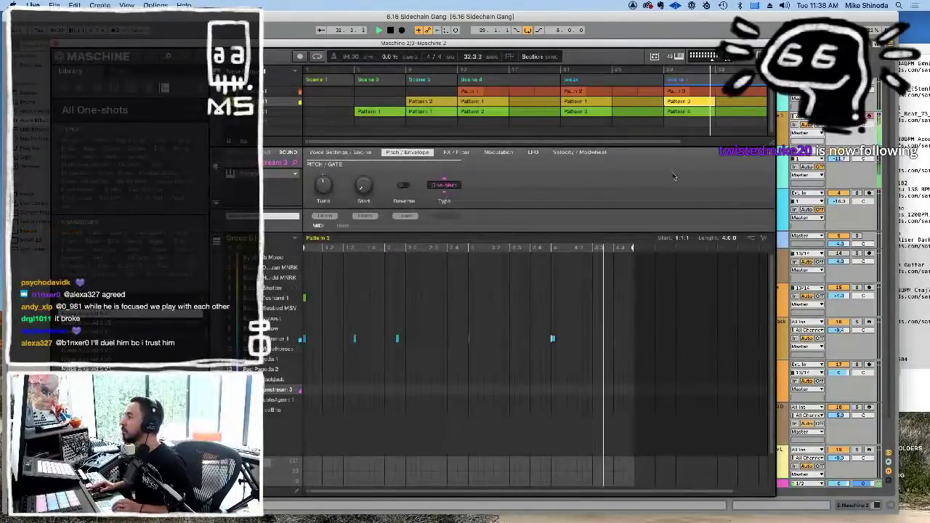
Step: Lengthen Group B1's Pattern 3 to 5 bars and remove Group C1's Pattern 4 from the new section
{"action": "left_click_drag", "start_coordinate": [674, 144], "coordinate": [723, 143]}
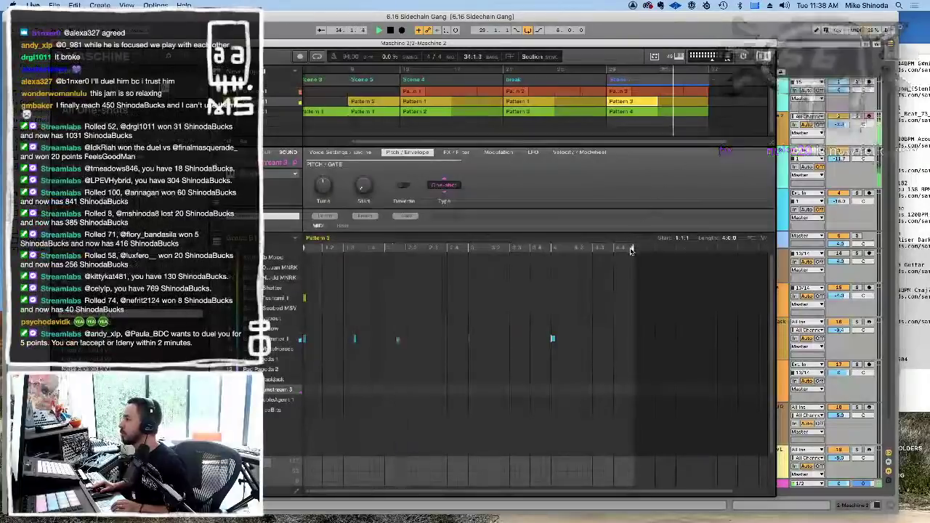
{"action": "left_click_drag", "start_coordinate": [634, 248], "coordinate": [716, 248]}
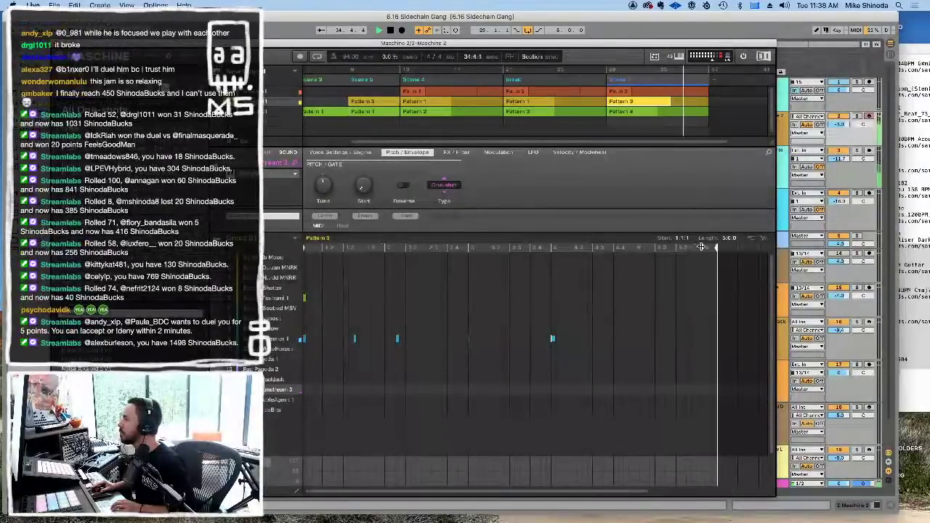
{"action": "left_click", "coordinate": [652, 112]}
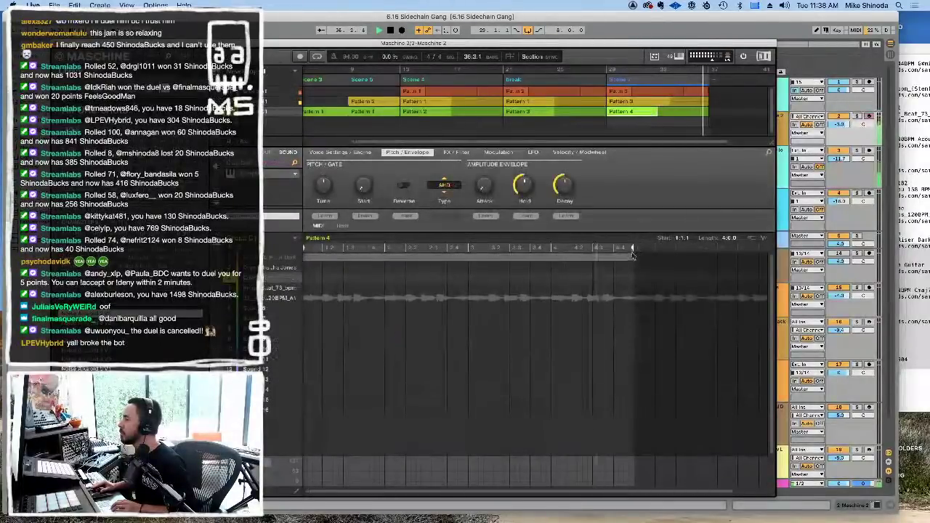
{"action": "right_click", "coordinate": [638, 114]}
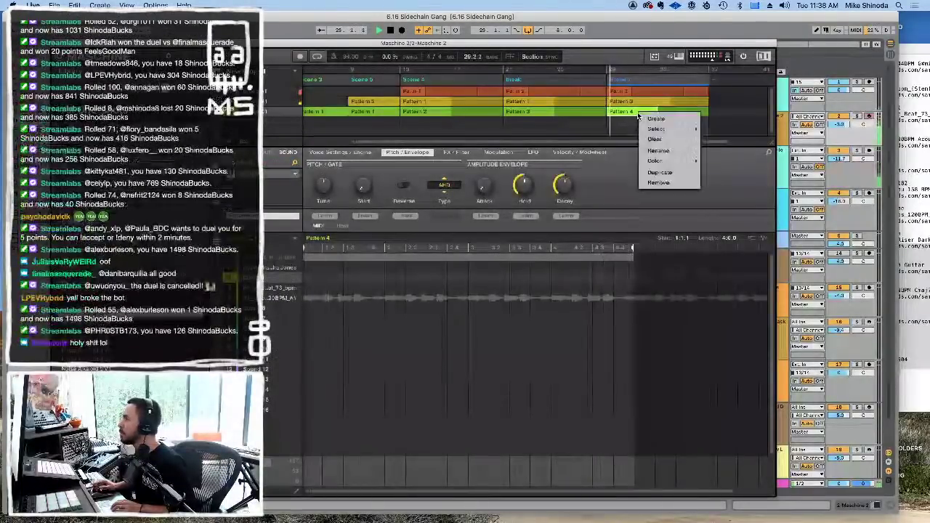
{"action": "left_click", "coordinate": [659, 183]}
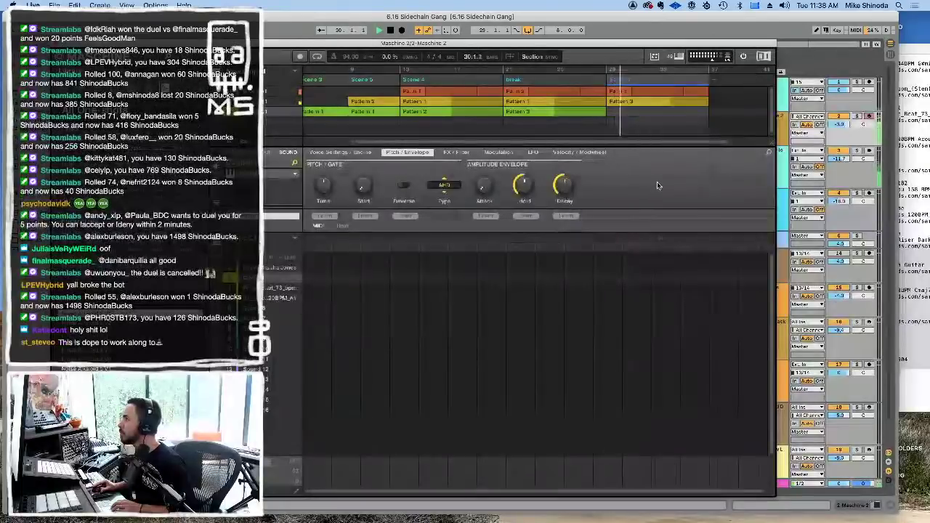
Step: Extend Group A1's drum pattern in the new section to 5 bars by duplicating its last bar of notes
{"action": "left_click", "coordinate": [618, 91]}
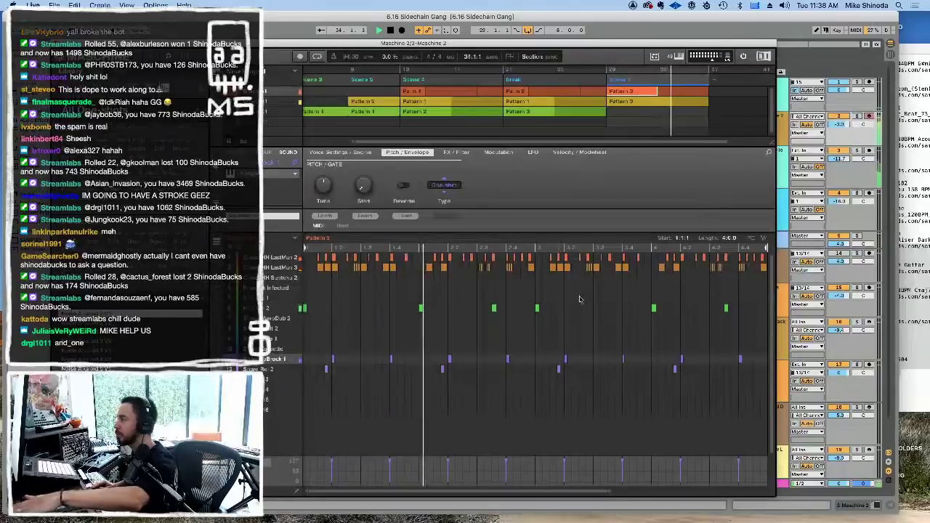
{"action": "left_click_drag", "start_coordinate": [608, 490], "coordinate": [768, 480]}
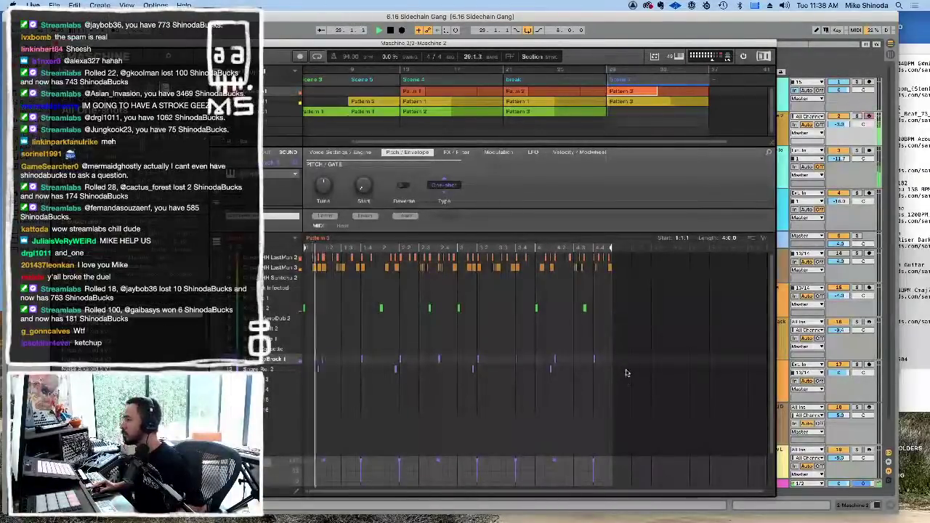
{"action": "left_click_drag", "start_coordinate": [626, 374], "coordinate": [535, 249]}
{"action": "key", "text": "super+d"}
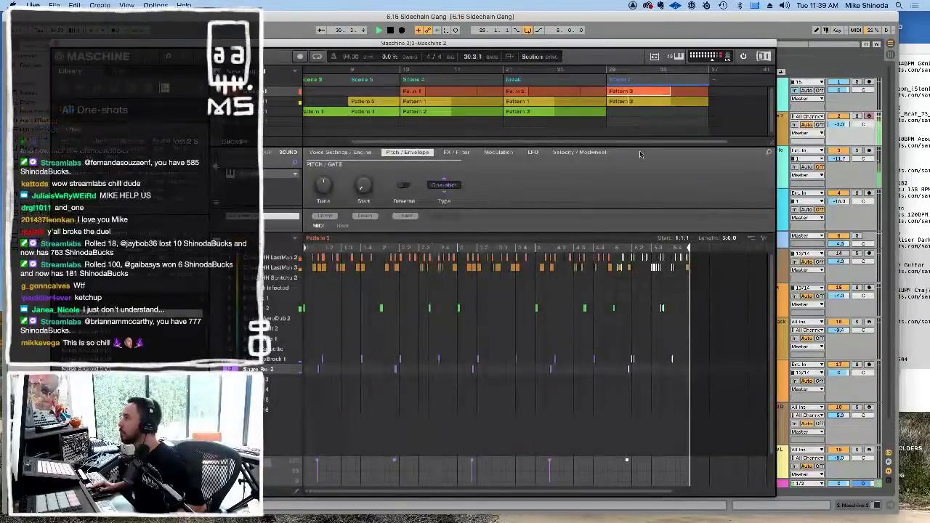
Step: Shorten the final arrangement section to 5 bars, matching the loop range, cassette loop audio and end locator
{"action": "left_click_drag", "start_coordinate": [148, 41], "coordinate": [172, 269]}
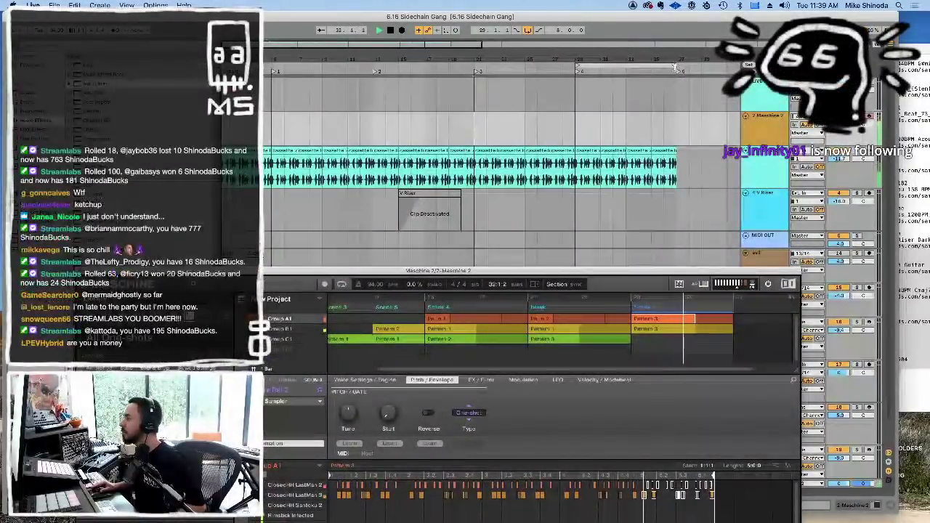
{"action": "left_click_drag", "start_coordinate": [676, 67], "coordinate": [638, 69]}
{"action": "left_click_drag", "start_coordinate": [700, 164], "coordinate": [638, 168]}
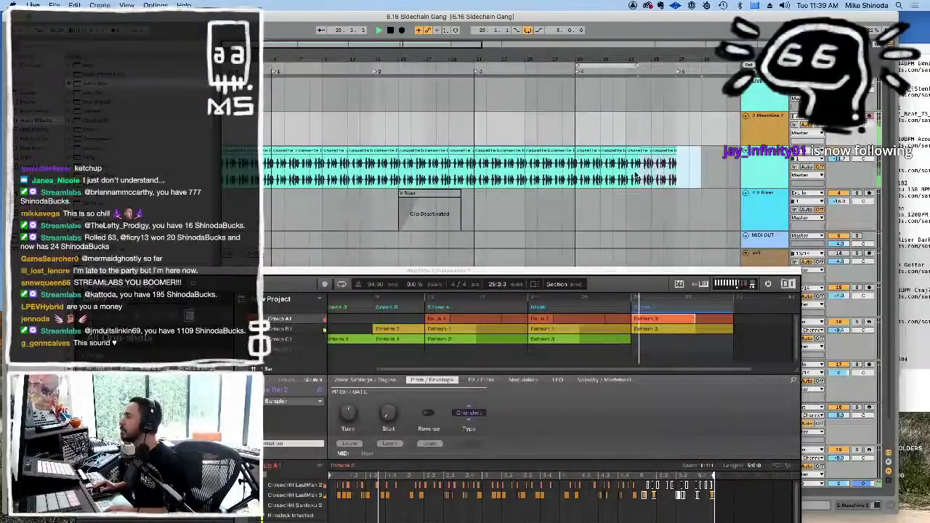
{"action": "key", "text": "Delete"}
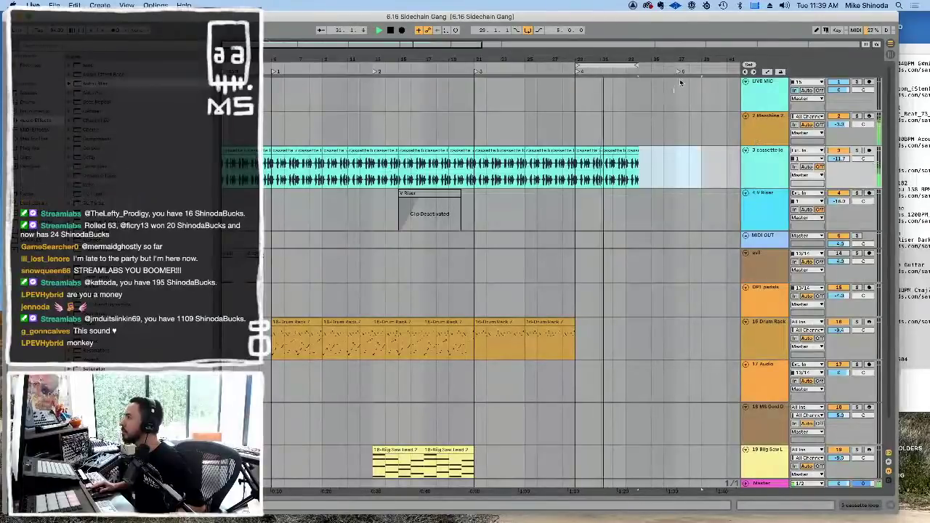
{"action": "left_click_drag", "start_coordinate": [680, 73], "coordinate": [639, 75]}
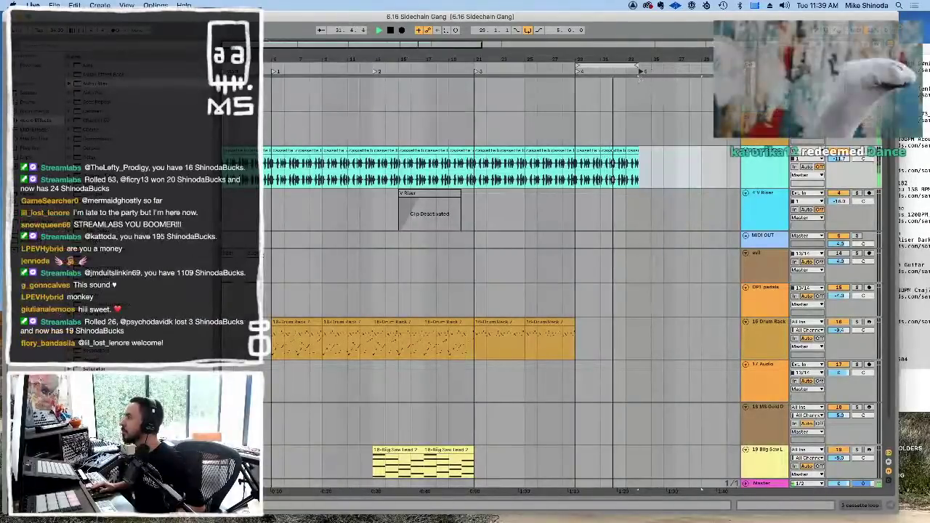
Step: Reopen the Maschine 2 plug-in and show Group B1's Pattern 3
{"action": "left_click", "coordinate": [759, 116]}
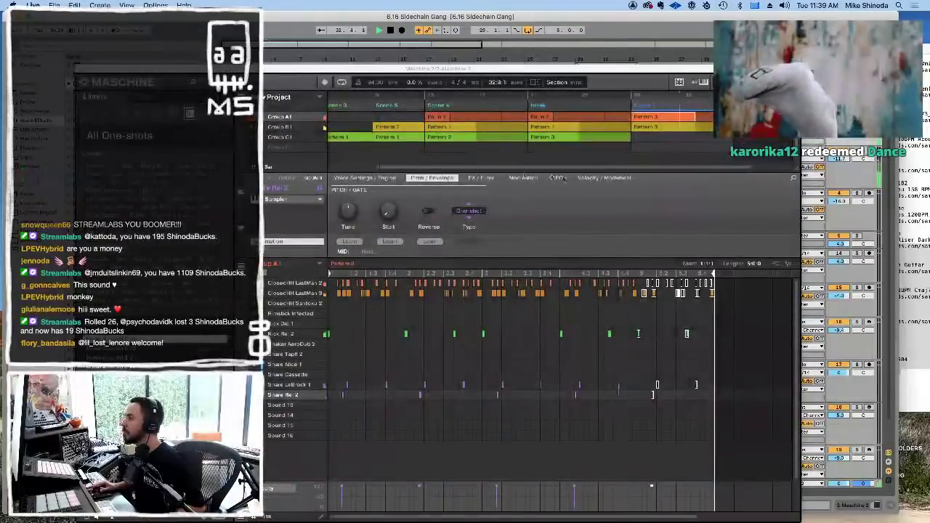
{"action": "left_click", "coordinate": [285, 127]}
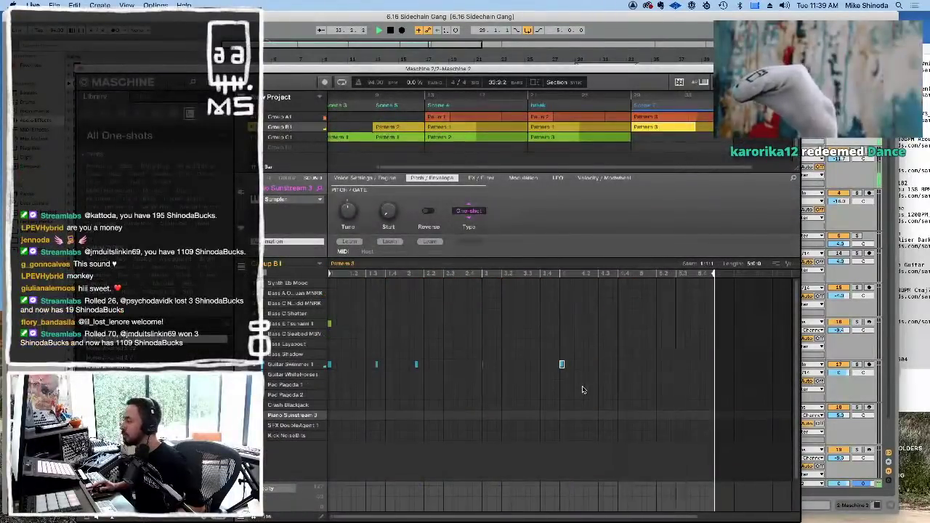
Step: Try spreading the Guitar Swimmer 1 notes to later positions in Pattern 3
{"action": "left_click_drag", "start_coordinate": [586, 371], "coordinate": [400, 368]}
{"action": "left_click", "coordinate": [583, 363]}
{"action": "left_click_drag", "start_coordinate": [586, 366], "coordinate": [624, 365]}
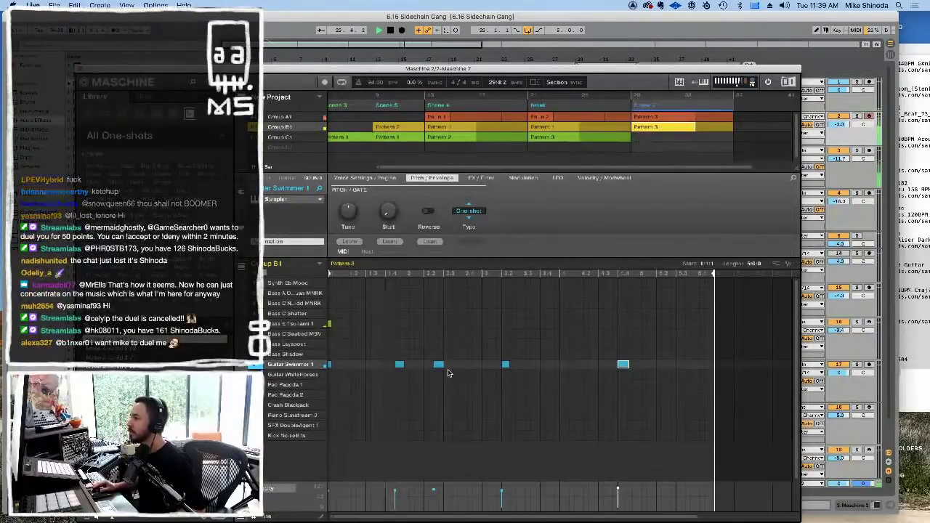
{"action": "left_click_drag", "start_coordinate": [452, 365], "coordinate": [459, 366]}
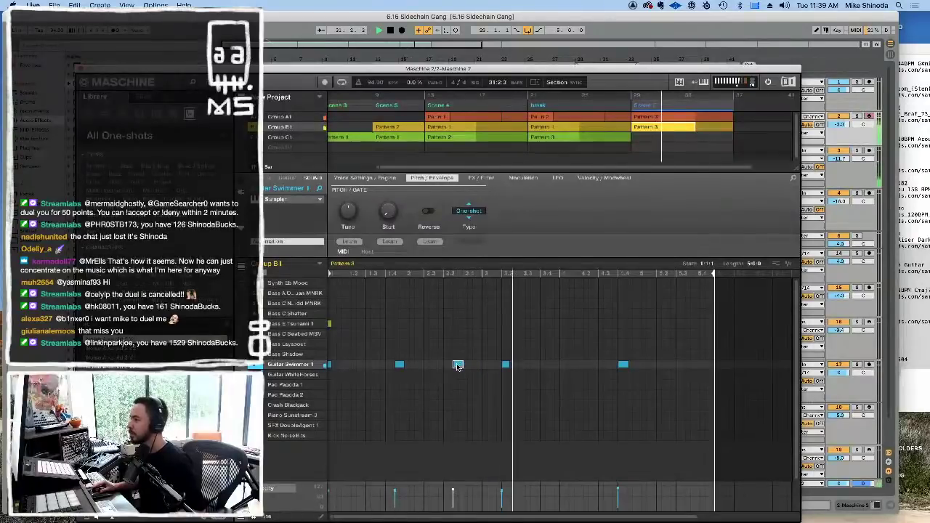
Step: Clear the Guitar Swimmer 1 notes from Pattern 3 and delete the MIDI clip on the Maschine 2 track at bar 29
{"action": "left_click_drag", "start_coordinate": [648, 360], "coordinate": [323, 374]}
{"action": "key", "text": "Delete"}
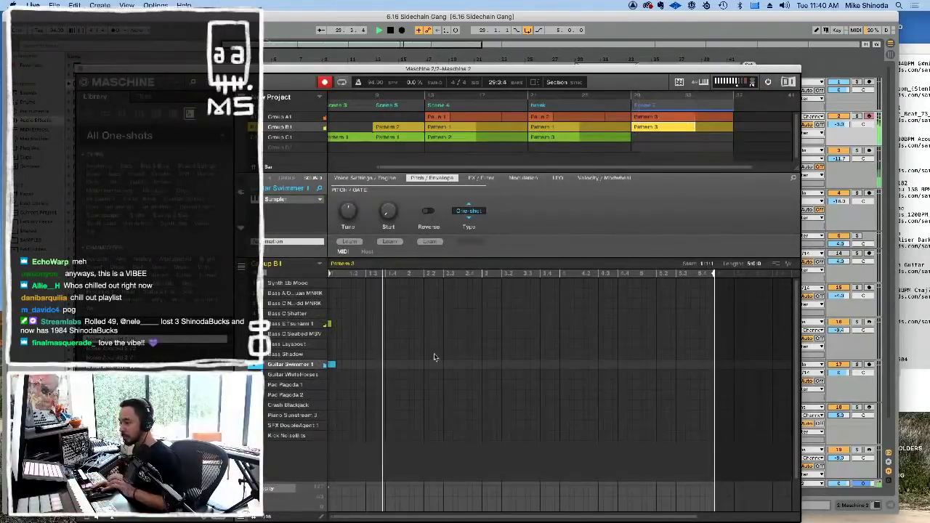
{"action": "left_click_drag", "start_coordinate": [480, 70], "coordinate": [500, 389]}
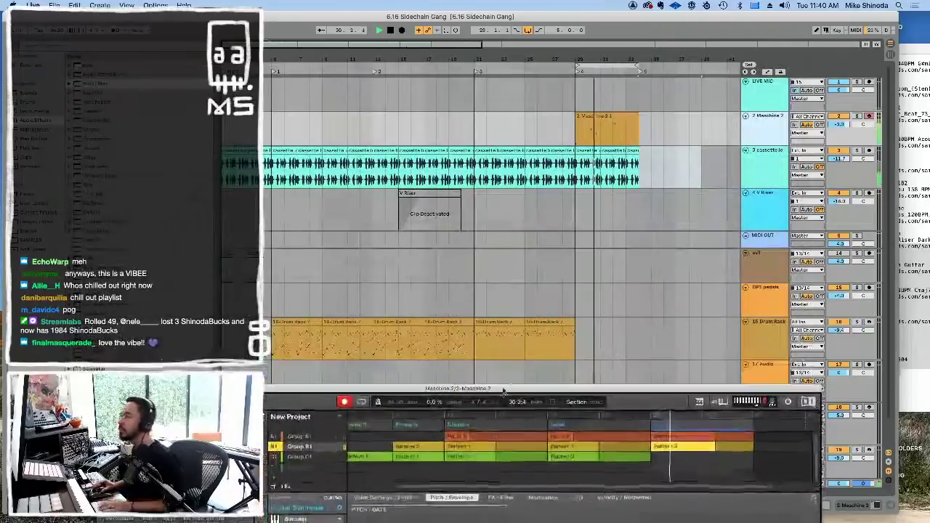
{"action": "left_click", "coordinate": [617, 115]}
{"action": "key", "text": "Delete"}
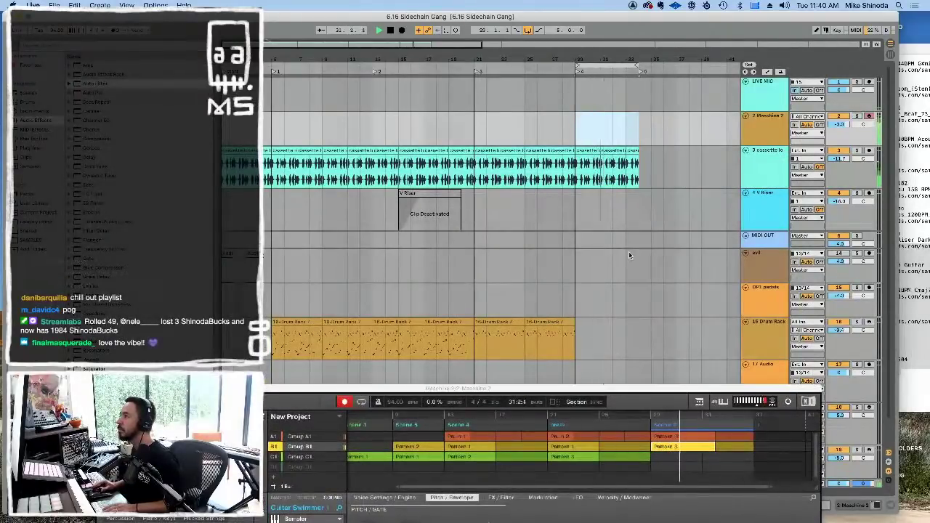
Step: Delete the stray bass notes from Group B1's Pattern 3 and select the Guitar Swimmer 1 sound for recording
{"action": "left_click_drag", "start_coordinate": [635, 391], "coordinate": [637, 52]}
{"action": "left_click_drag", "start_coordinate": [536, 331], "coordinate": [411, 365]}
{"action": "key", "text": "Delete"}
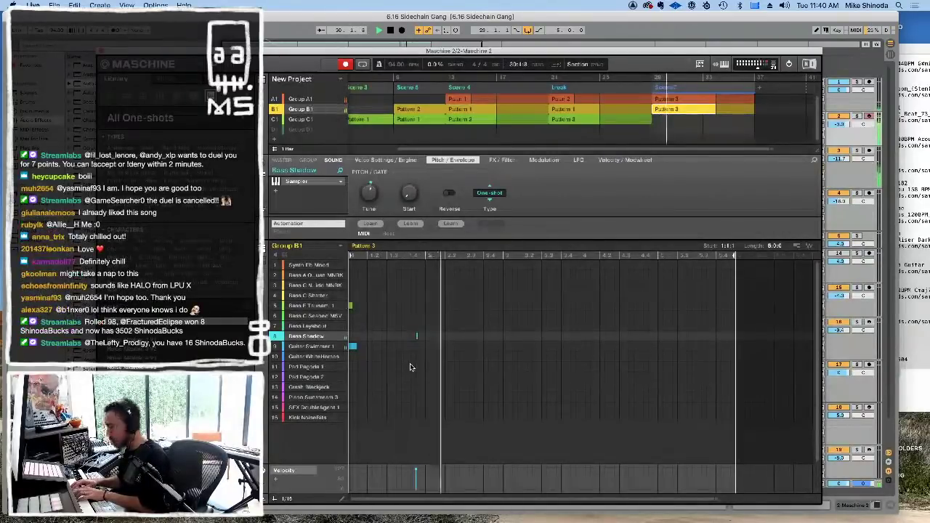
{"action": "left_click_drag", "start_coordinate": [451, 311], "coordinate": [368, 366]}
{"action": "key", "text": "Delete"}
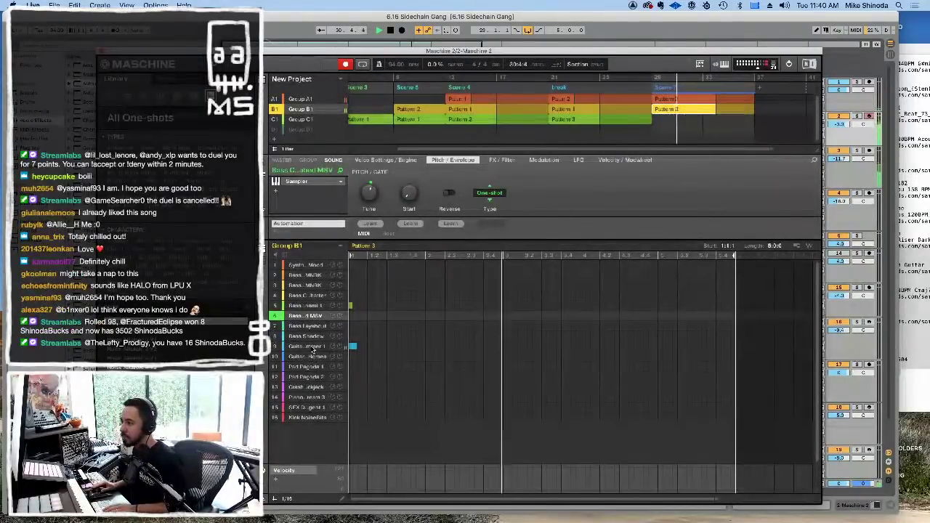
{"action": "left_click", "coordinate": [312, 351]}
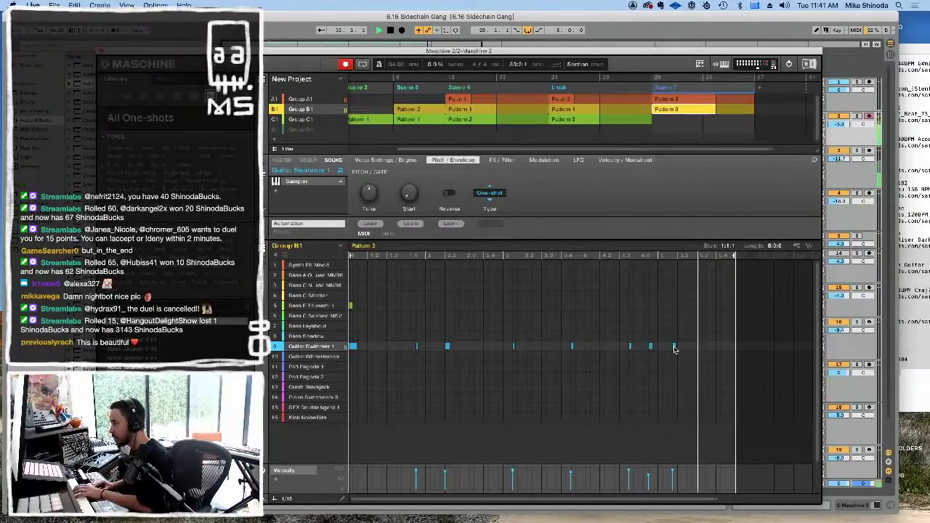
Step: Nudge a Guitar Swimmer 1 note in bar 5 slightly later, adjust the sound's velocity-to-volume amount and end the recording
{"action": "left_click_drag", "start_coordinate": [674, 349], "coordinate": [678, 349]}
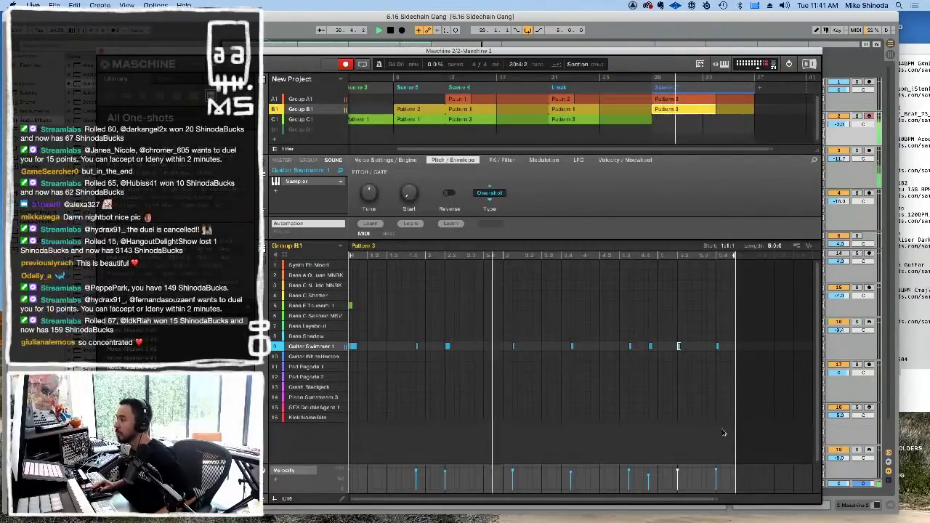
{"action": "left_click", "coordinate": [637, 161]}
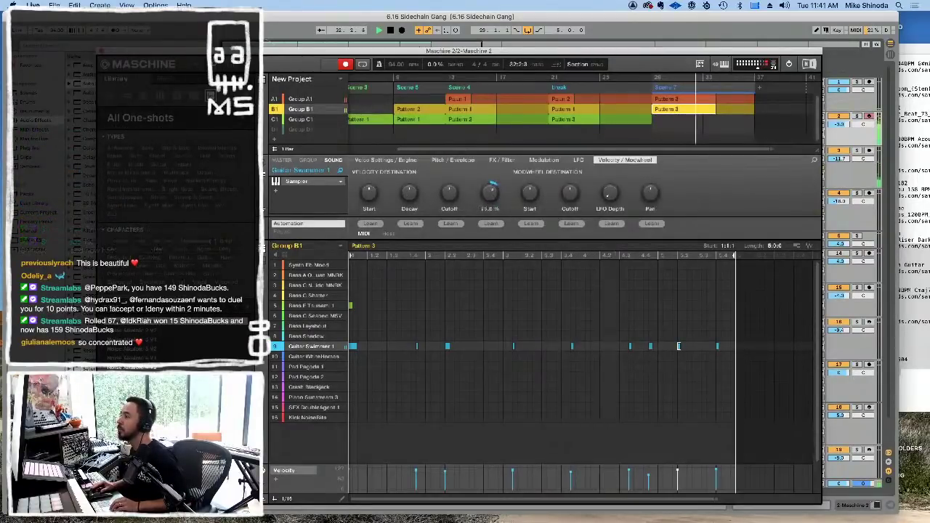
{"action": "left_click", "coordinate": [346, 65]}
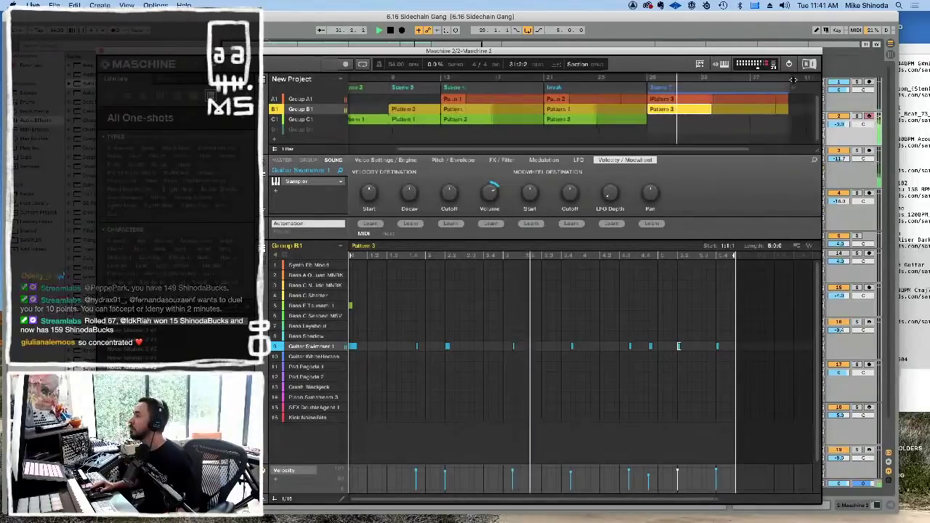
Step: Lengthen the Scene 7 section to end at bar 39, duplicate it in Maschine's arrangement and close the plug-in window
{"action": "scroll", "coordinate": [756, 82], "scroll_direction": "right", "scroll_amount": 2}
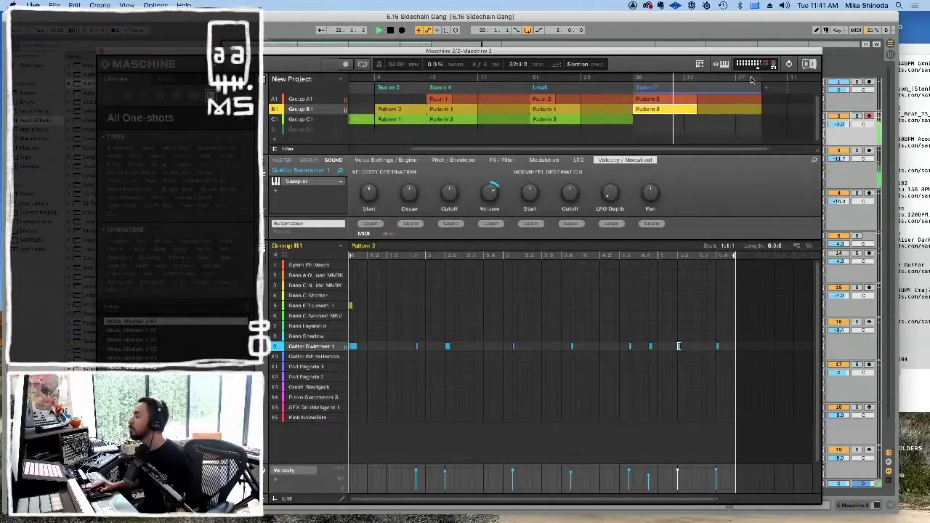
{"action": "left_click_drag", "start_coordinate": [775, 151], "coordinate": [858, 147]}
{"action": "left_click_drag", "start_coordinate": [729, 89], "coordinate": [718, 85]}
{"action": "left_click_drag", "start_coordinate": [705, 55], "coordinate": [673, 183]}
{"action": "left_click", "coordinate": [620, 149]}
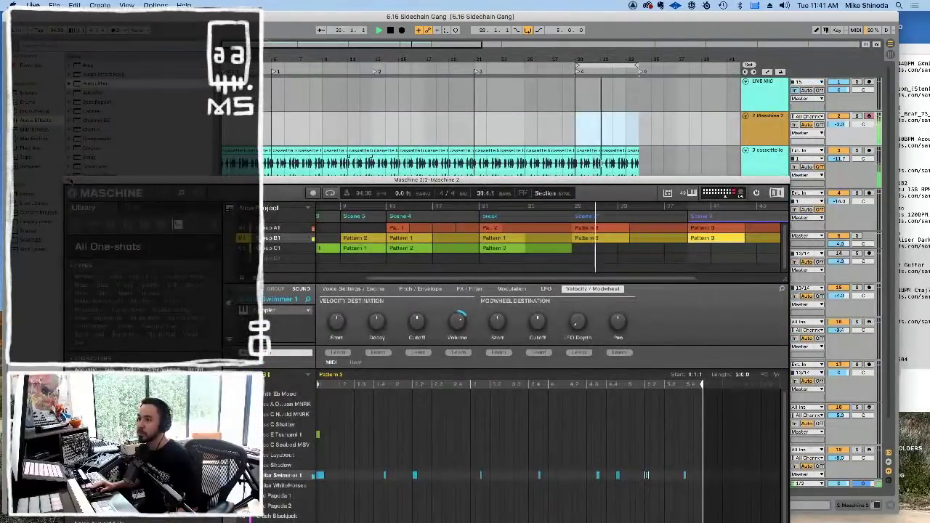
{"action": "left_click", "coordinate": [70, 180]}
Step: Try to consolidate and duplicate the cassette loop clips spanning bars 29 to 34, and undo the duplicate
{"action": "left_click", "coordinate": [585, 169]}
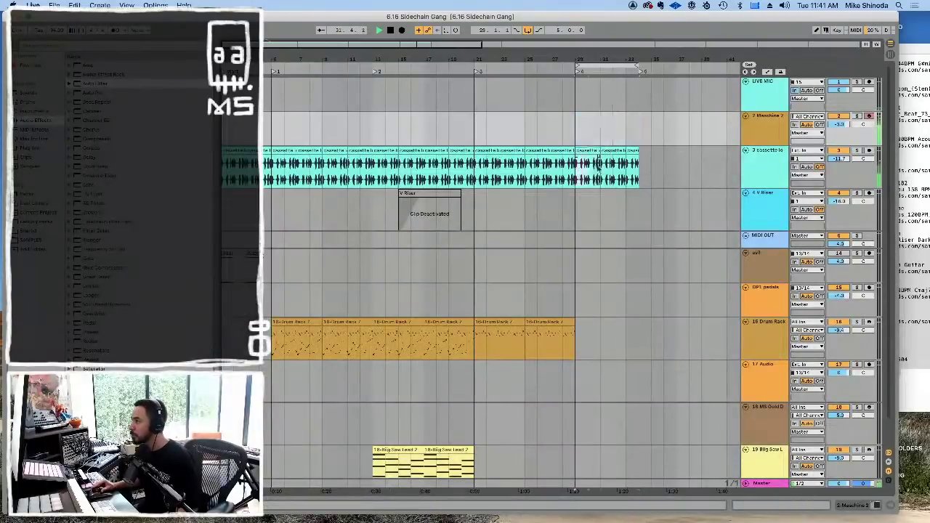
{"action": "right_click", "coordinate": [635, 169]}
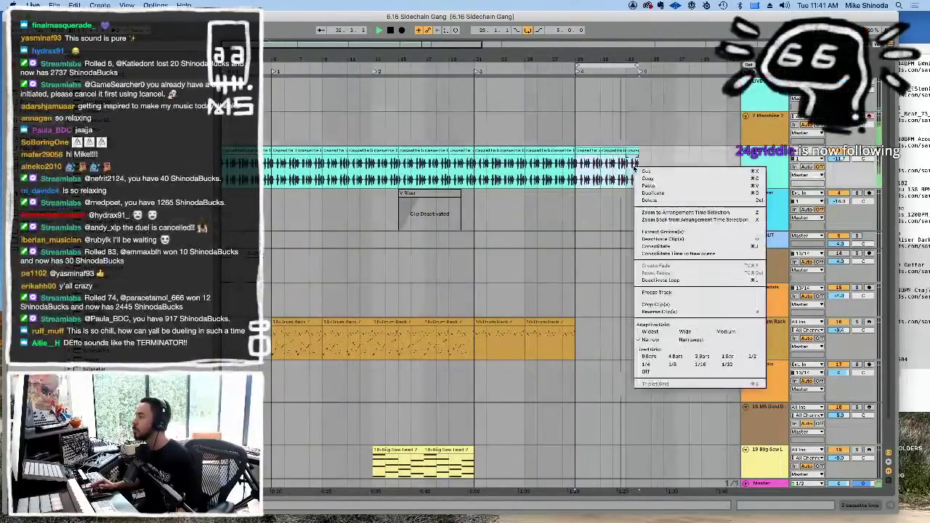
{"action": "left_click", "coordinate": [658, 246]}
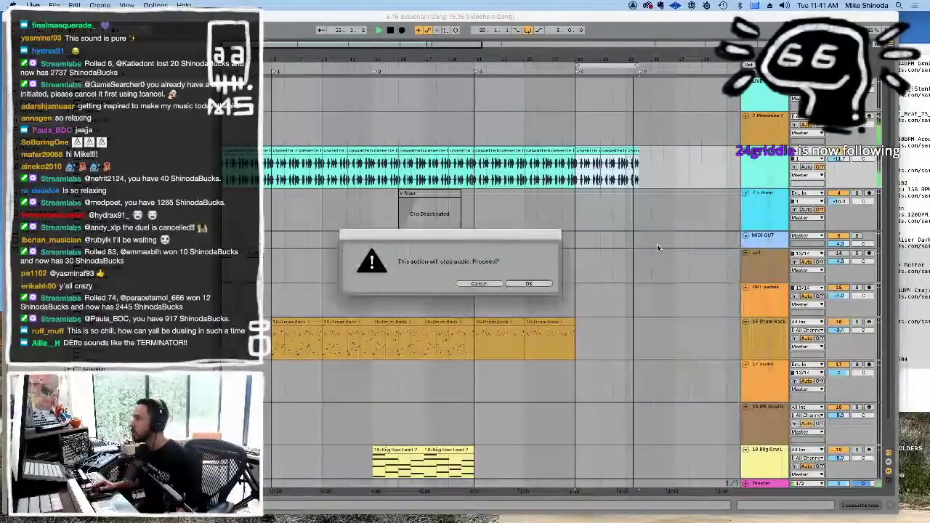
{"action": "left_click", "coordinate": [466, 284]}
{"action": "key", "text": "super+d"}
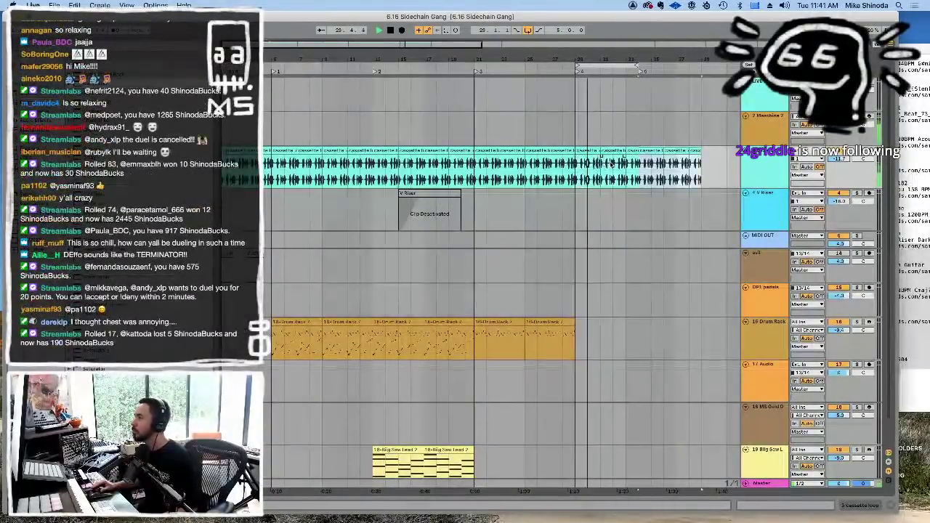
{"action": "key", "text": "super+z"}
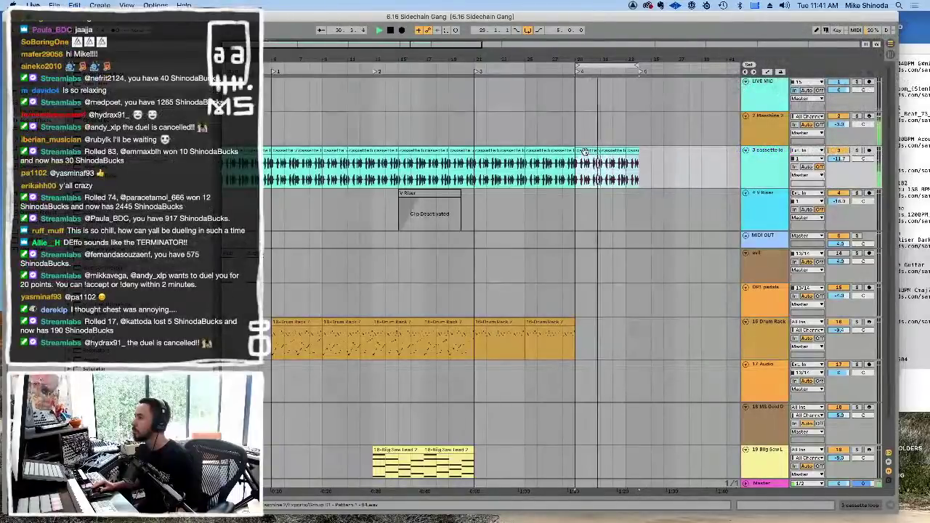
Step: Recolour the cassette loop clips in bars 29 to 34 green and duplicate them directly after bar 34
{"action": "right_click", "coordinate": [585, 152]}
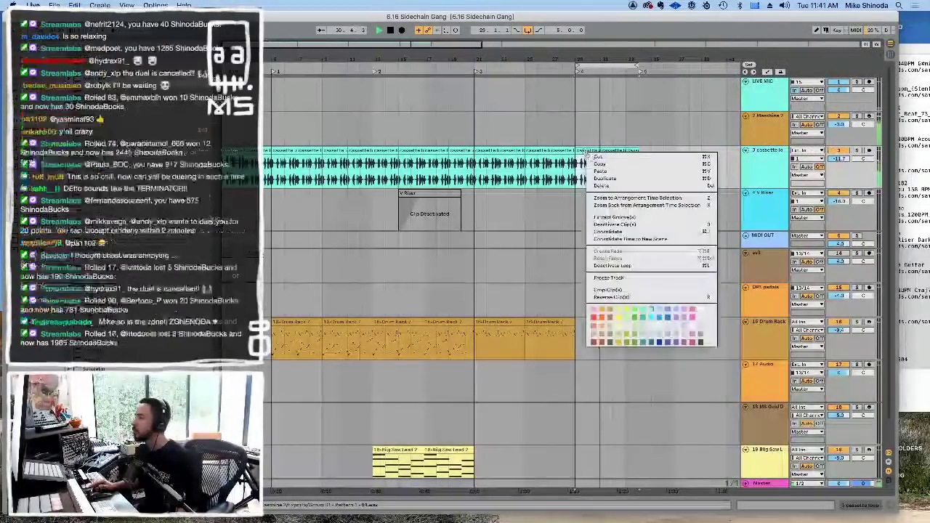
{"action": "left_click", "coordinate": [635, 314]}
{"action": "key", "text": "super+d"}
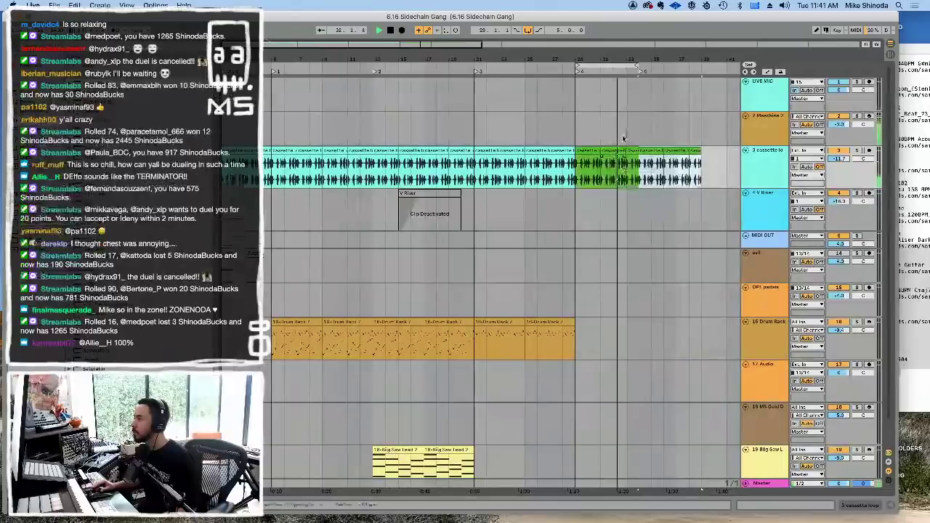
Step: Move the 5-bar loop to start at bar 34 and record a drum take on the 18 MS Gold Drum Rack track
{"action": "left_click_drag", "start_coordinate": [637, 63], "coordinate": [699, 64]}
{"action": "scroll", "coordinate": [660, 268], "scroll_direction": "down", "scroll_amount": 2}
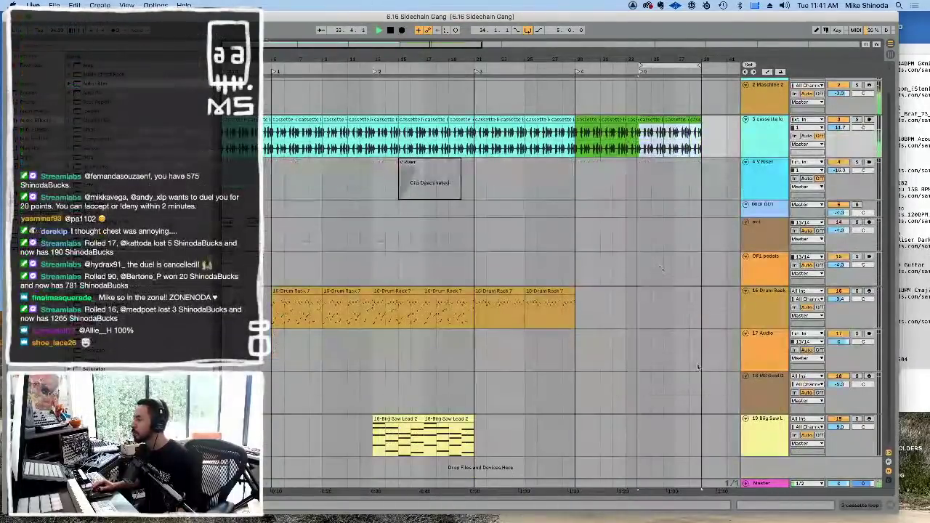
{"action": "left_click", "coordinate": [759, 388]}
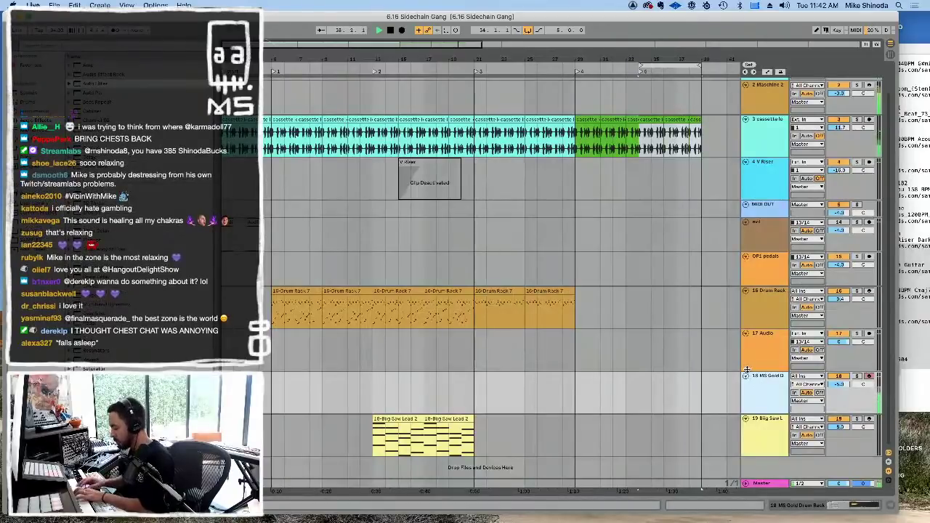
{"action": "key", "text": "F9"}
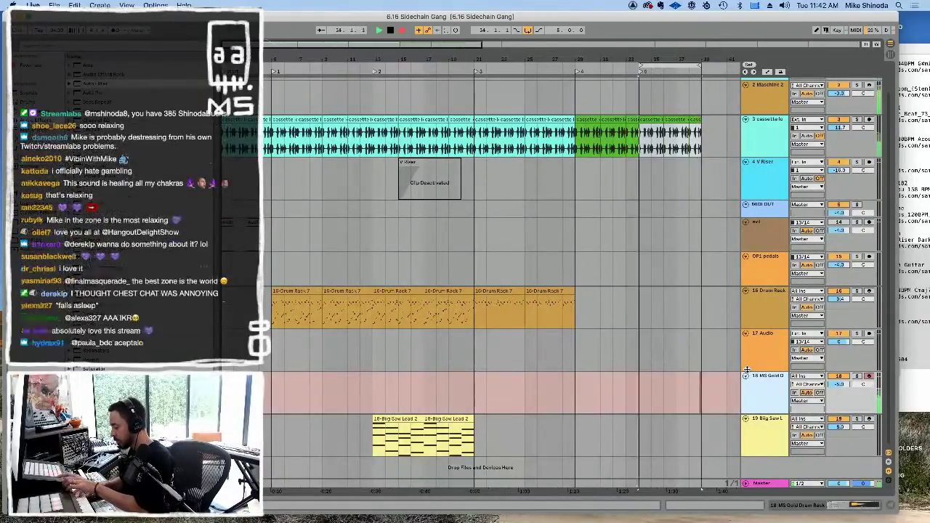
{"action": "key", "text": "F9"}
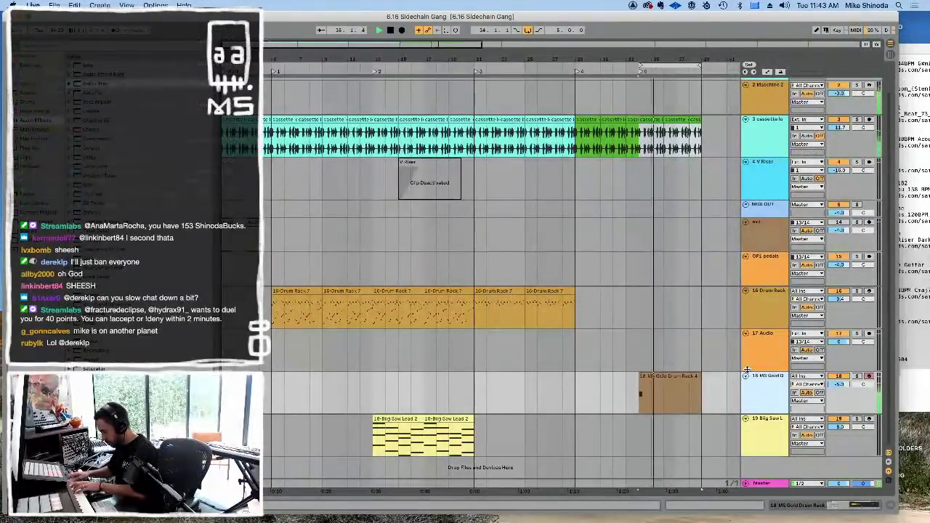
Step: Record further takes of the MS Gold Drum Rack part over the same five looped bars
{"action": "key", "text": "F9"}
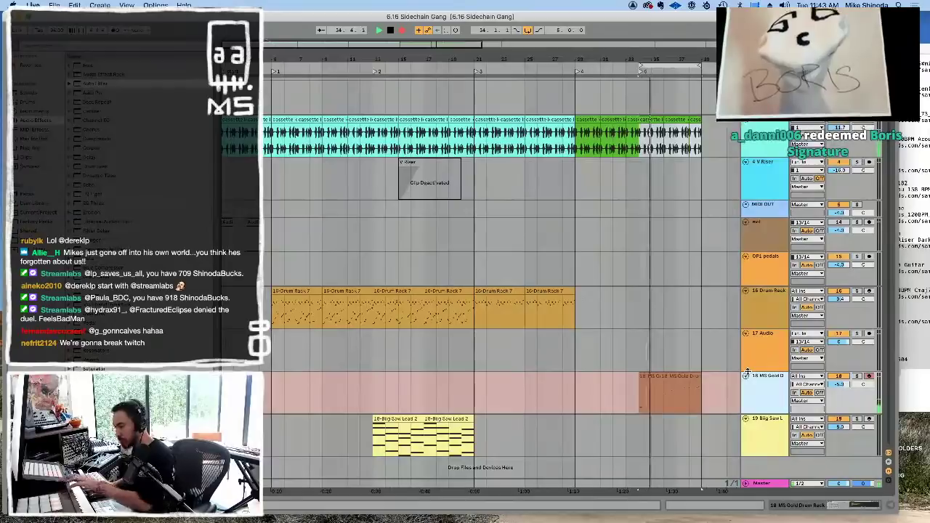
{"action": "key", "text": "F9"}
{"action": "double_click", "coordinate": [687, 392]}
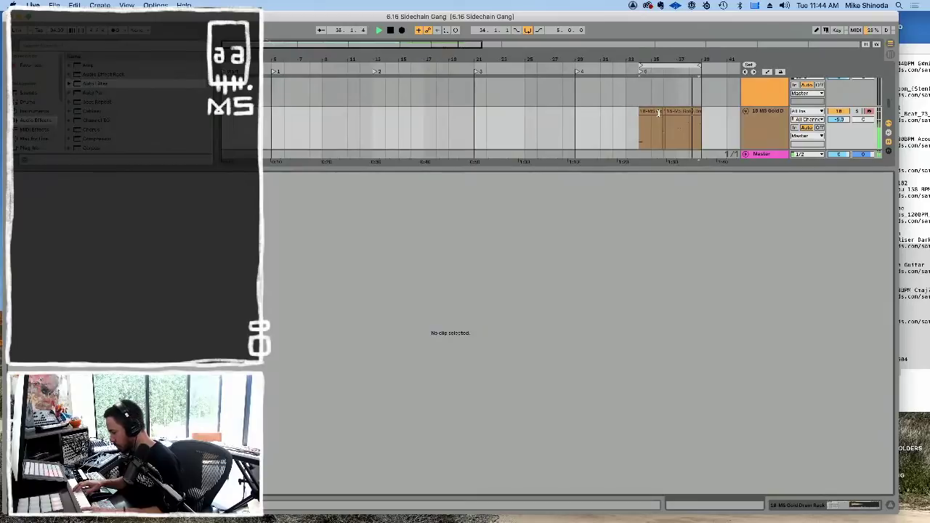
{"action": "key", "text": "F9"}
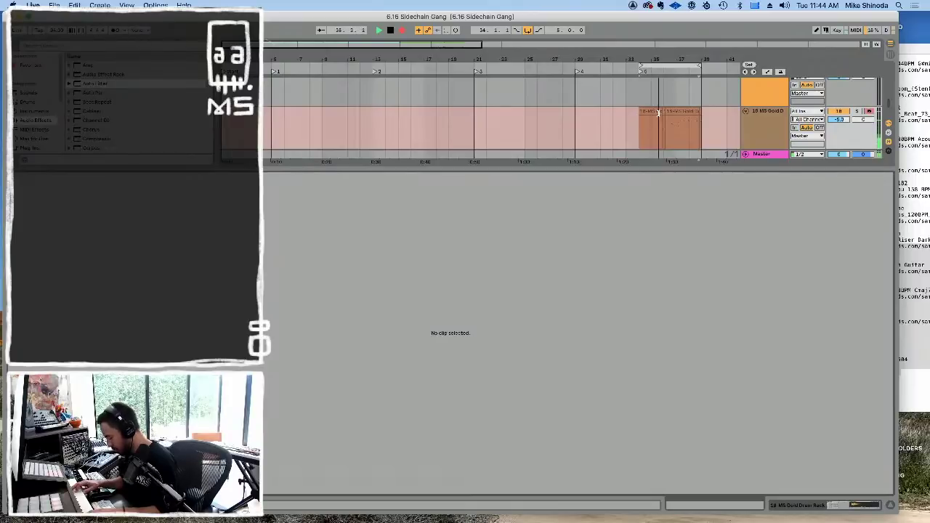
{"action": "key", "text": "F9"}
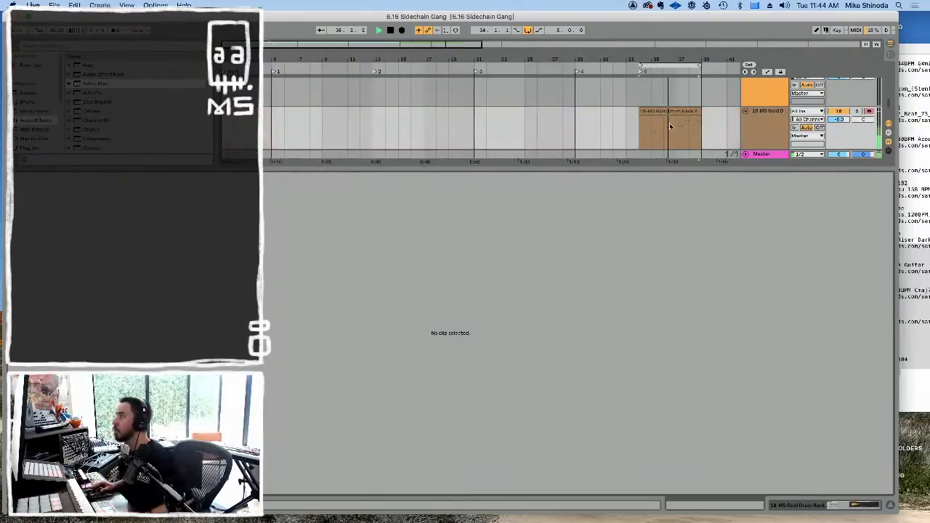
Step: Open the recorded MS Gold Drum Rack clip at bar 34 and quantize its notes
{"action": "left_click", "coordinate": [671, 111]}
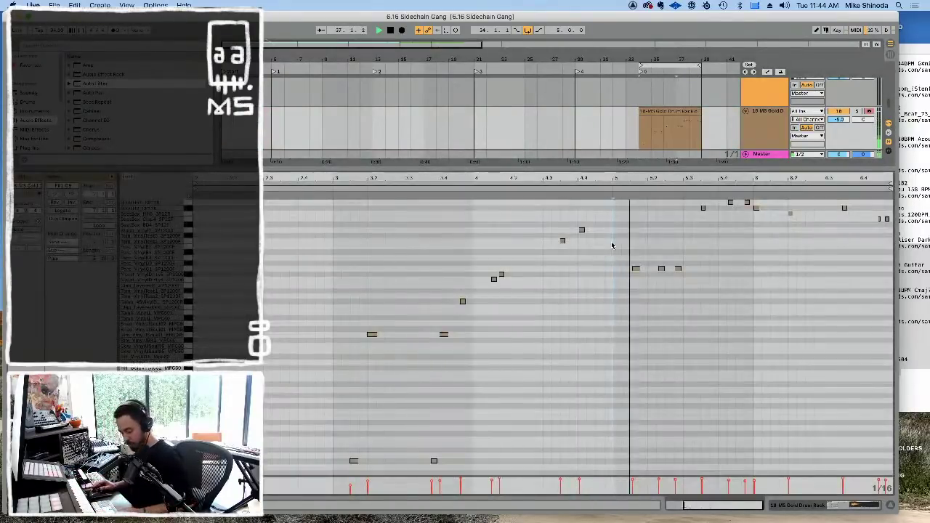
{"action": "key", "text": "super+u"}
{"action": "left_click", "coordinate": [683, 314]}
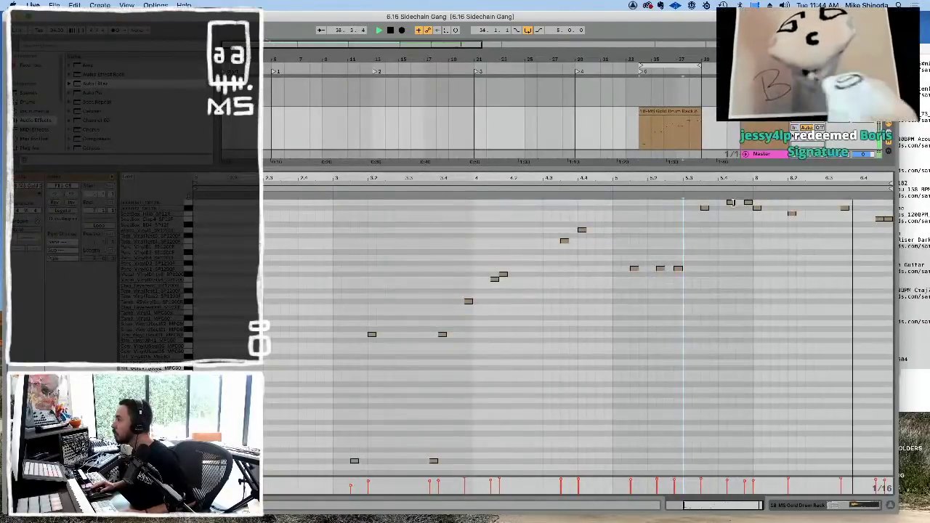
Step: Delete the first of the two highest notes near 5.4, move the other slightly earlier, and close the clip editor
{"action": "double_click", "coordinate": [731, 203]}
{"action": "left_click_drag", "start_coordinate": [748, 204], "coordinate": [741, 205]}
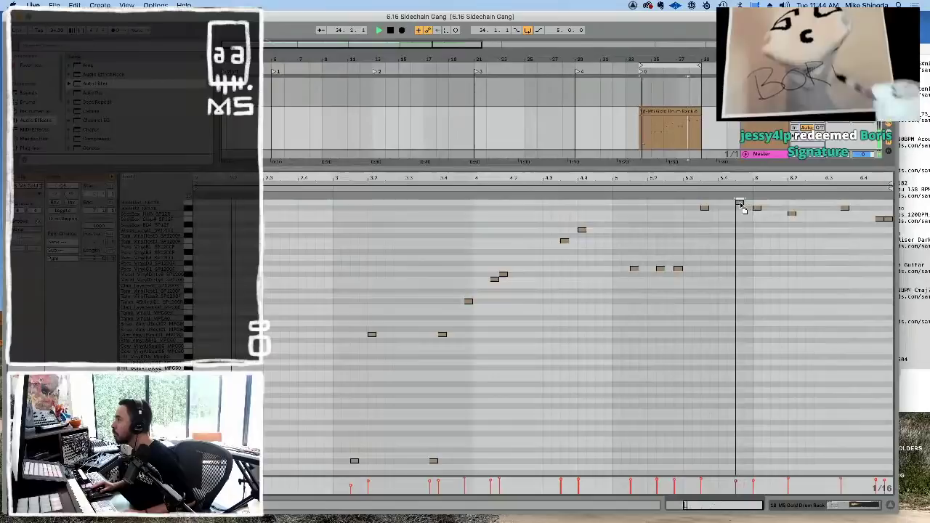
{"action": "left_click", "coordinate": [741, 240]}
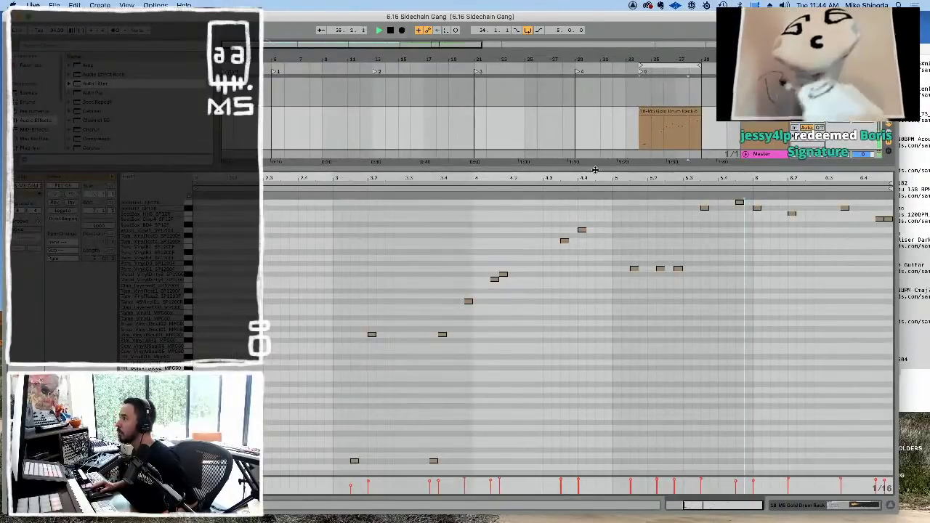
{"action": "key", "text": "super+alt+l"}
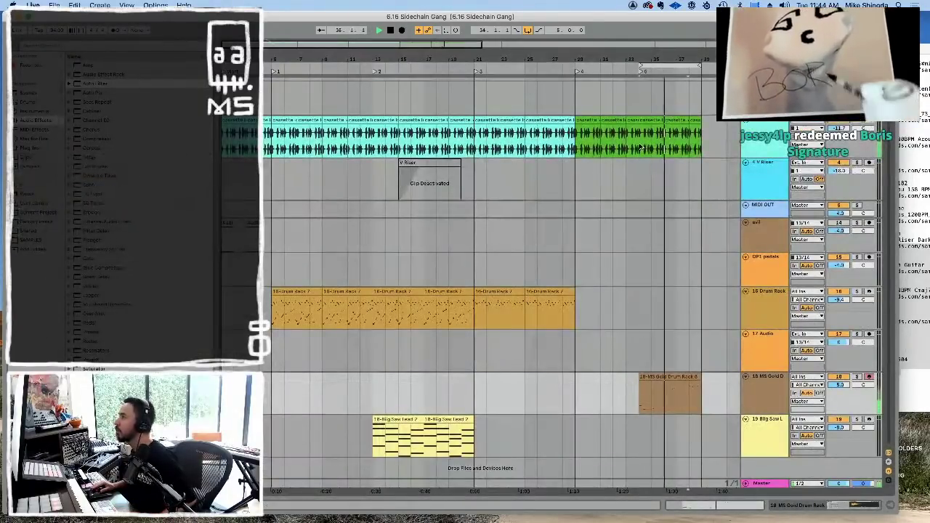
Step: Duplicate the green cassette loop clips from bars 34 to 39 directly after bar 39 and loop the copied section
{"action": "left_click_drag", "start_coordinate": [639, 141], "coordinate": [699, 141]}
{"action": "key", "text": "super+d"}
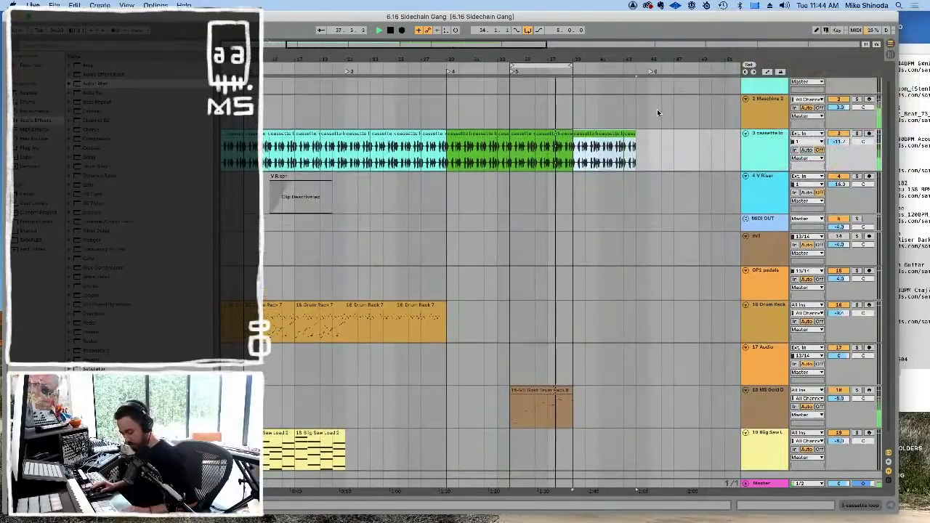
{"action": "key", "text": "super+l"}
Step: Select the Maschine 2 track and reopen its plug-in window with the whole arrangement in view
{"action": "left_click", "coordinate": [761, 104]}
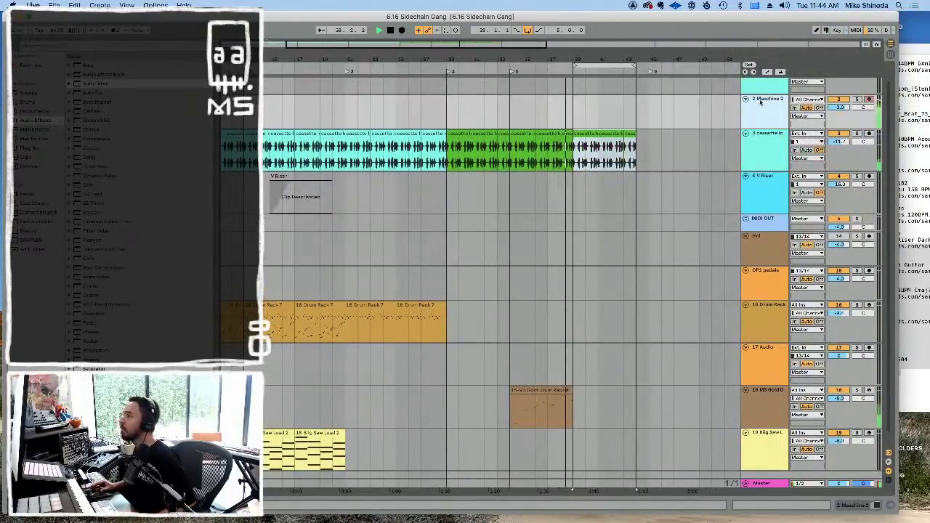
{"action": "double_click", "coordinate": [764, 98]}
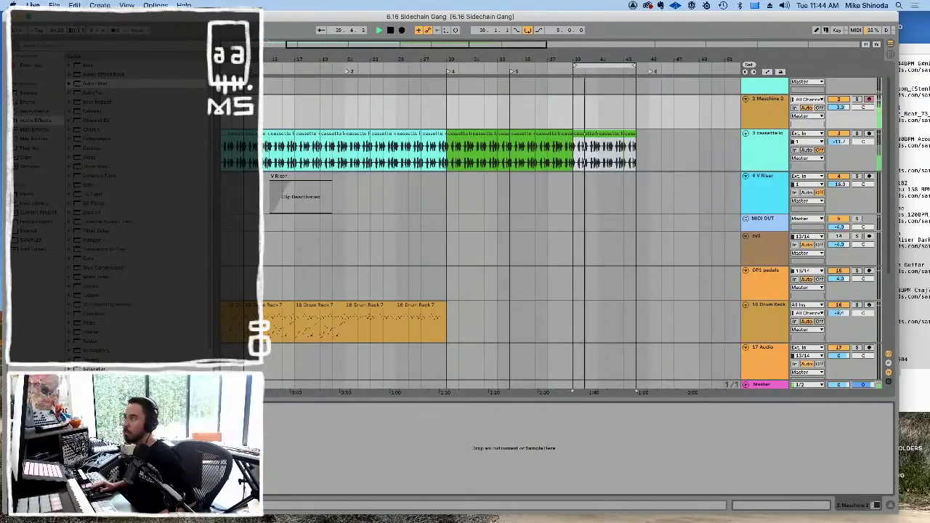
{"action": "key", "text": "super+alt+p"}
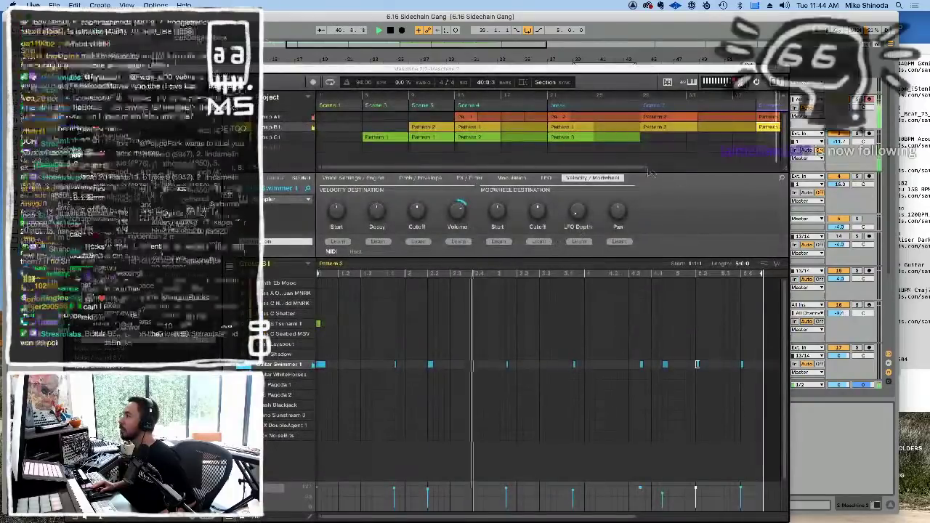
{"action": "left_click_drag", "start_coordinate": [647, 167], "coordinate": [783, 160]}
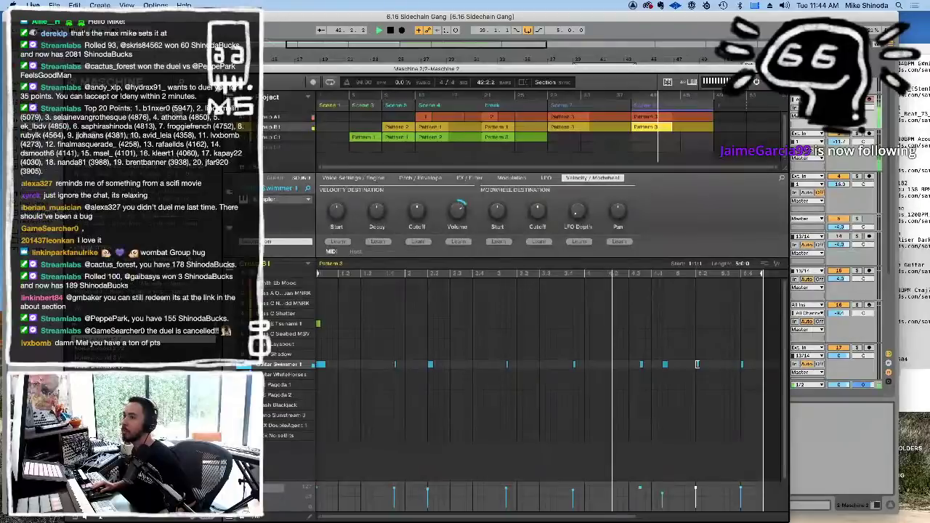
{"action": "key", "text": "super+alt+p"}
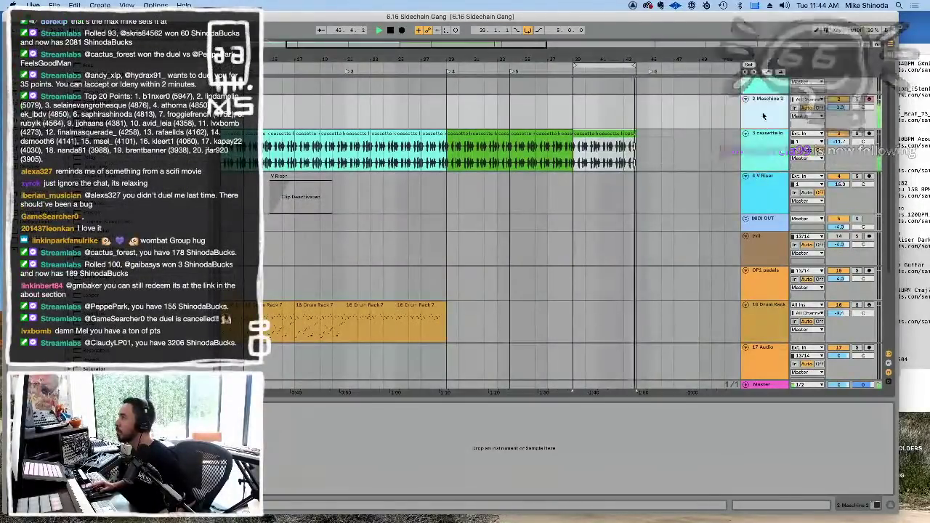
{"action": "key", "text": "super+alt+p"}
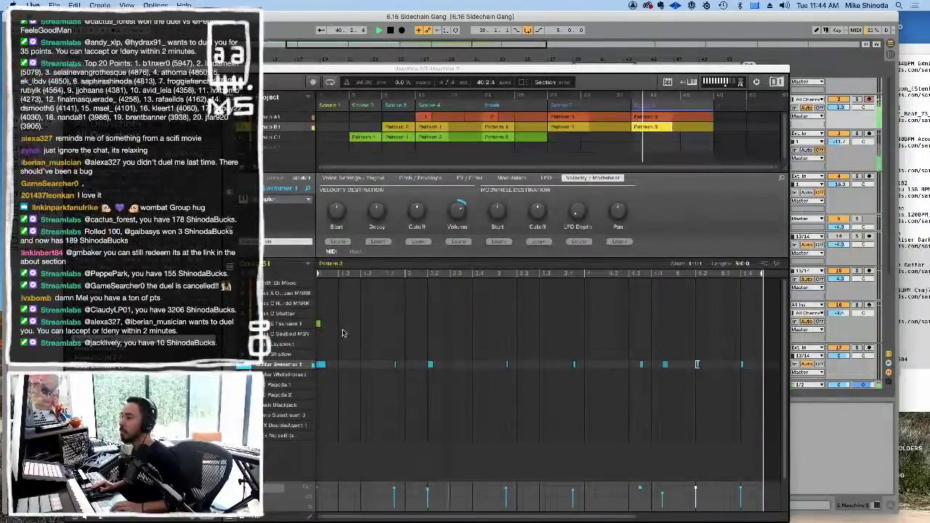
Step: Try duplicating the last section, starting at bar 39, in Maschine's arrangement
{"action": "right_click", "coordinate": [649, 121]}
{"action": "mouse_move", "coordinate": [669, 162]}
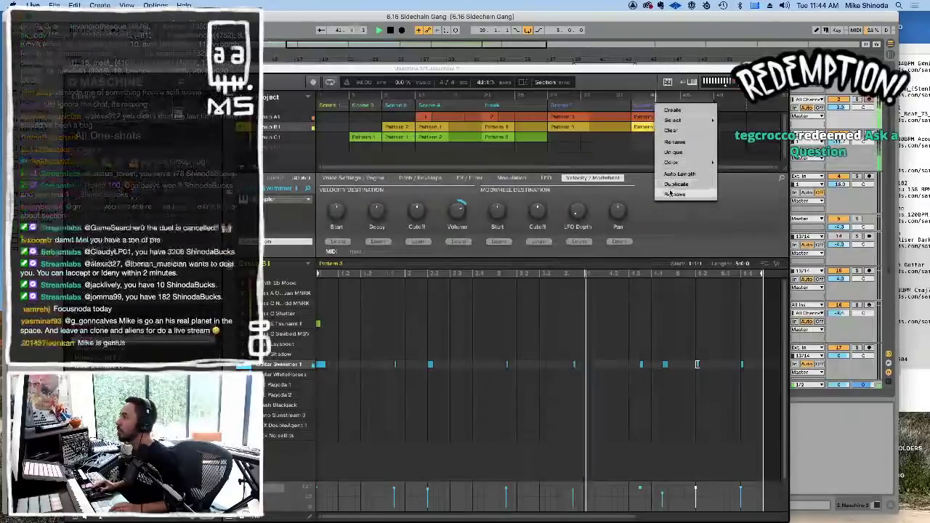
{"action": "left_click", "coordinate": [673, 184]}
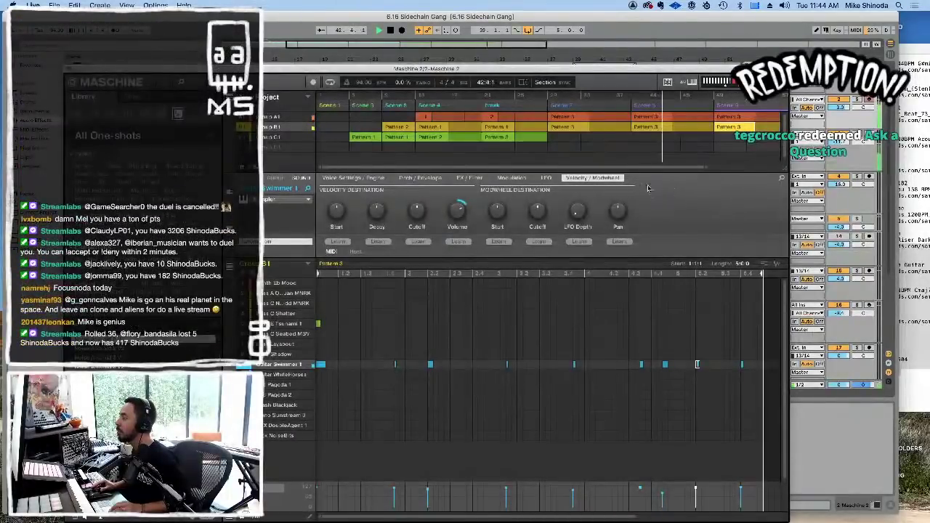
{"action": "key", "text": "super+z"}
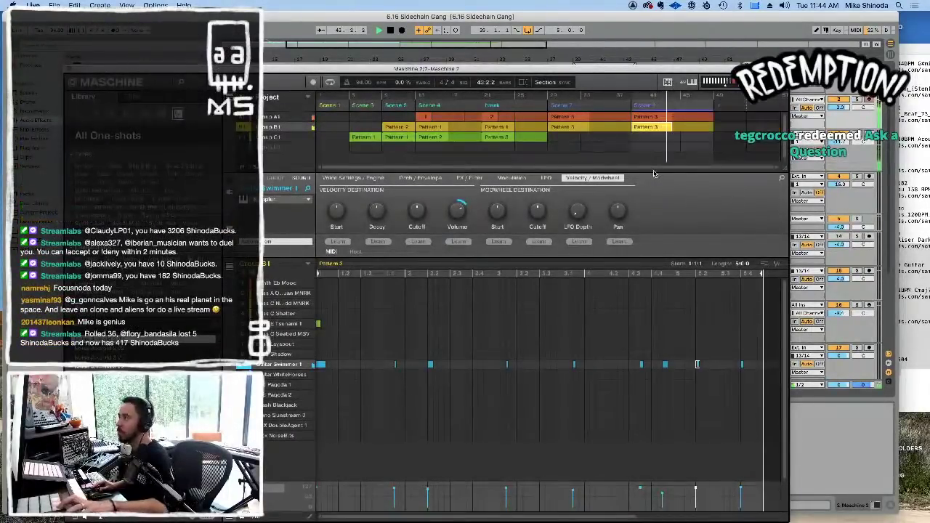
Step: Make the patterns in Maschine's last section unique and close the plug-in window
{"action": "right_click", "coordinate": [659, 105]}
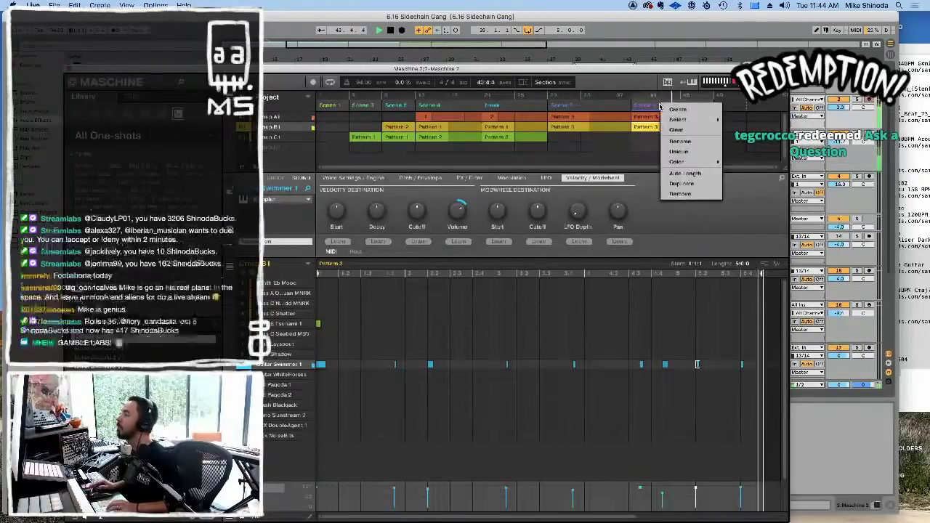
{"action": "left_click", "coordinate": [678, 151]}
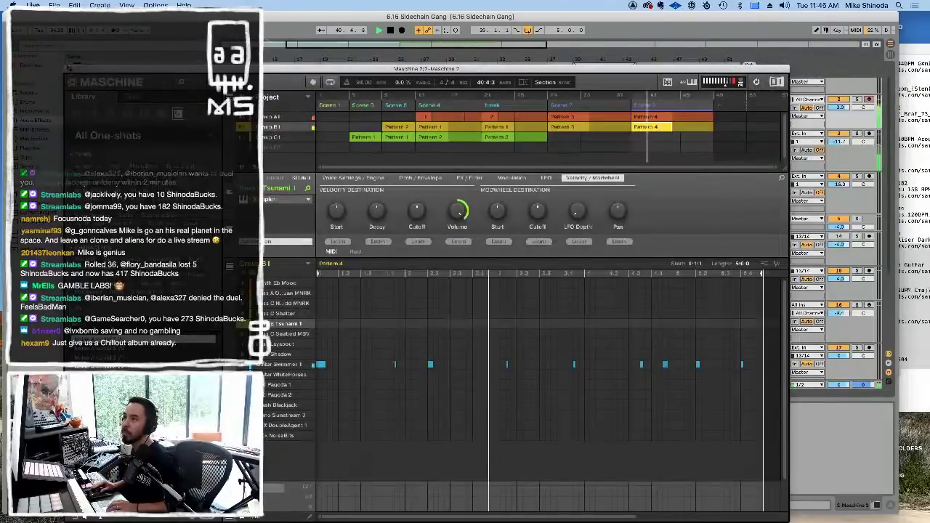
{"action": "key", "text": "super+alt+p"}
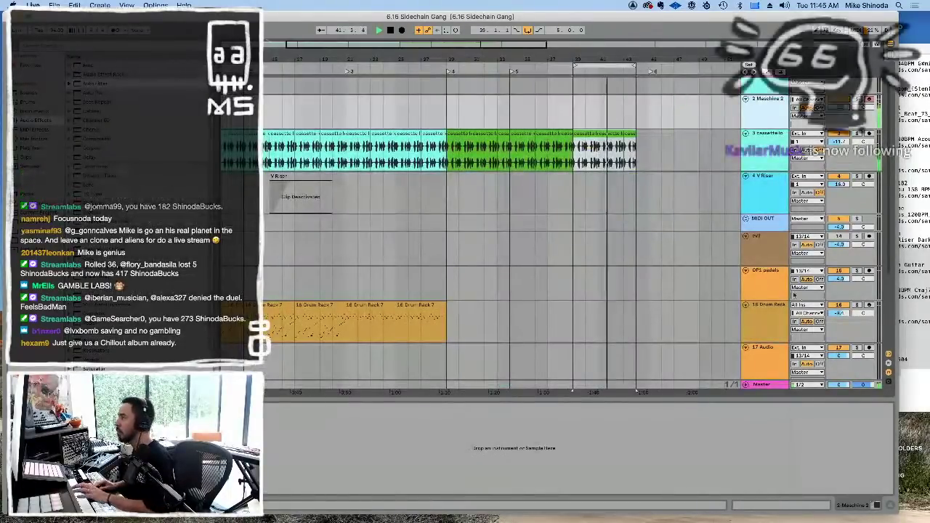
Step: Arm the OP1 pedals track and record an audio take over the looped section starting at bar 39
{"action": "left_click", "coordinate": [778, 275]}
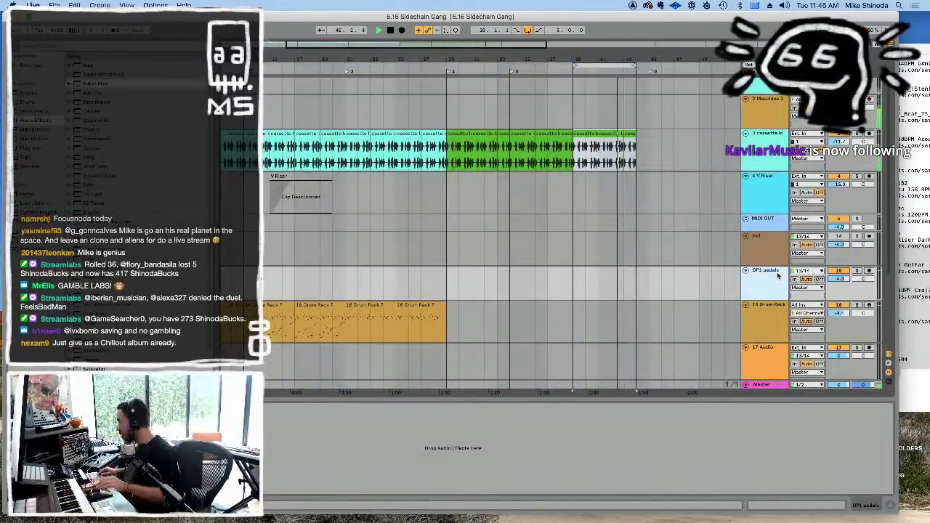
{"action": "left_click", "coordinate": [868, 270]}
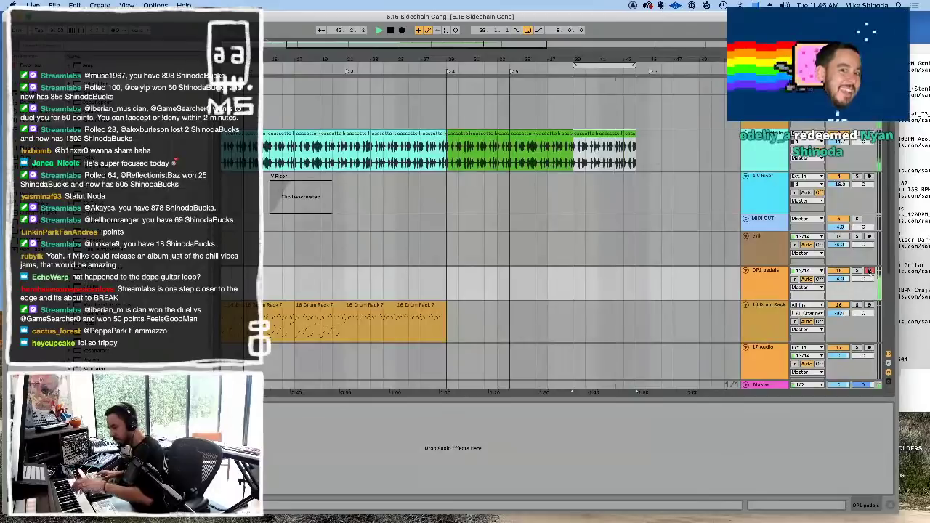
{"action": "key", "text": "F9"}
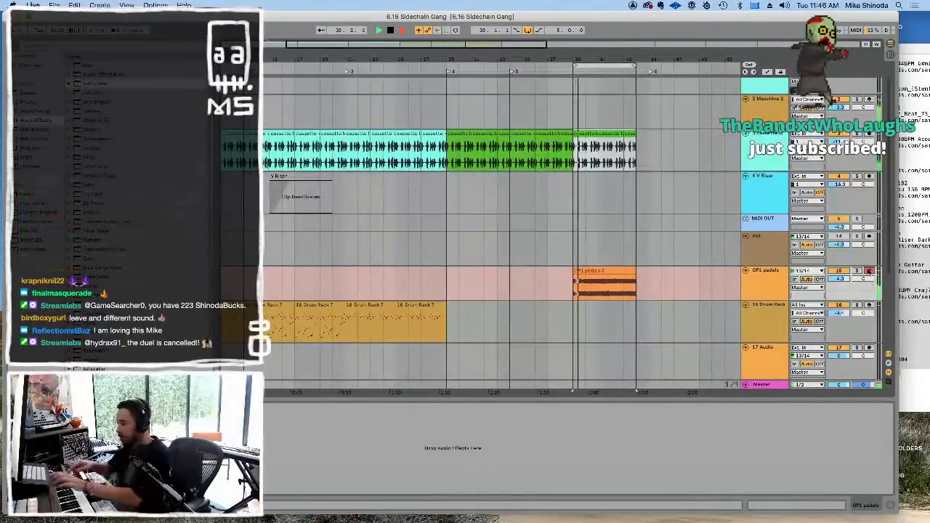
{"action": "key", "text": "F9"}
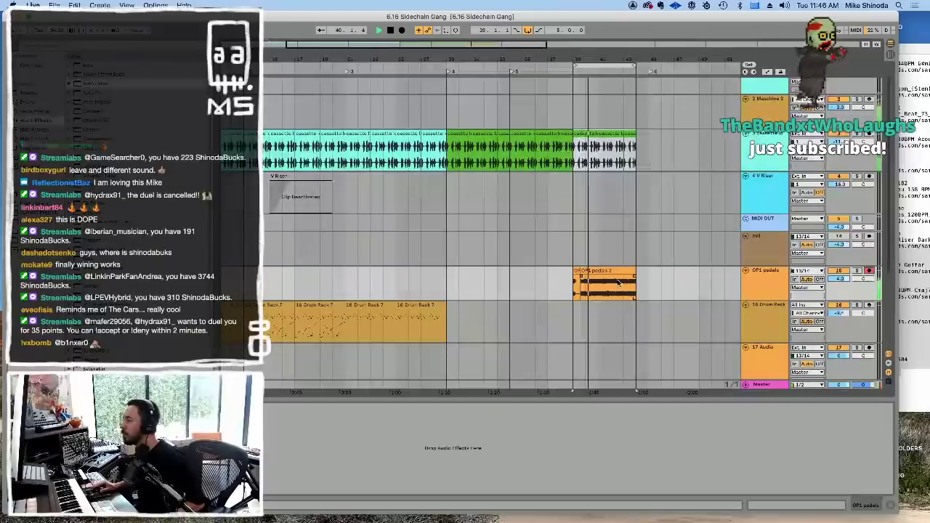
Step: Duplicate the selected part of the OP1 pedals take to fill the looped section and set the track's volume to -5.0
{"action": "left_click_drag", "start_coordinate": [623, 285], "coordinate": [582, 288]}
{"action": "key", "text": "super+d"}
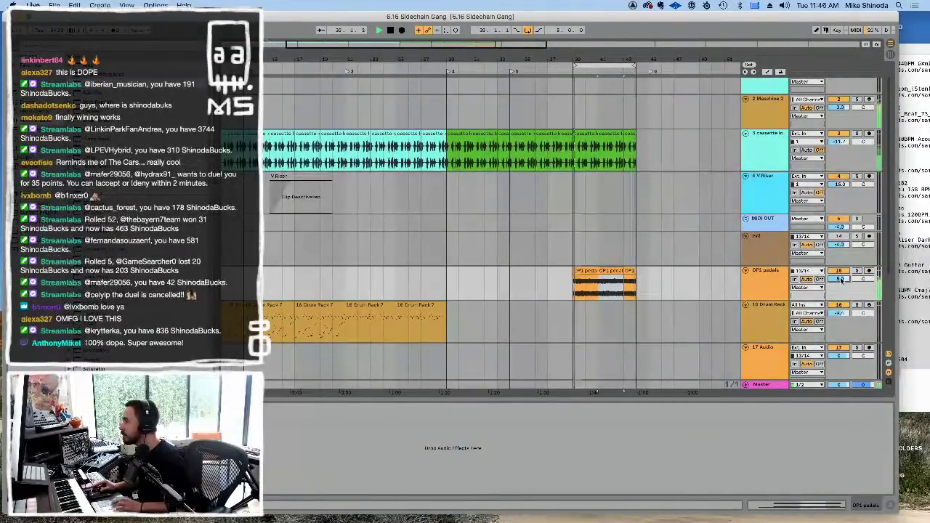
Step: Select the 17 Audio track further down the arrangement and arm it for recording
{"action": "left_click_drag", "start_coordinate": [661, 58], "coordinate": [457, 29]}
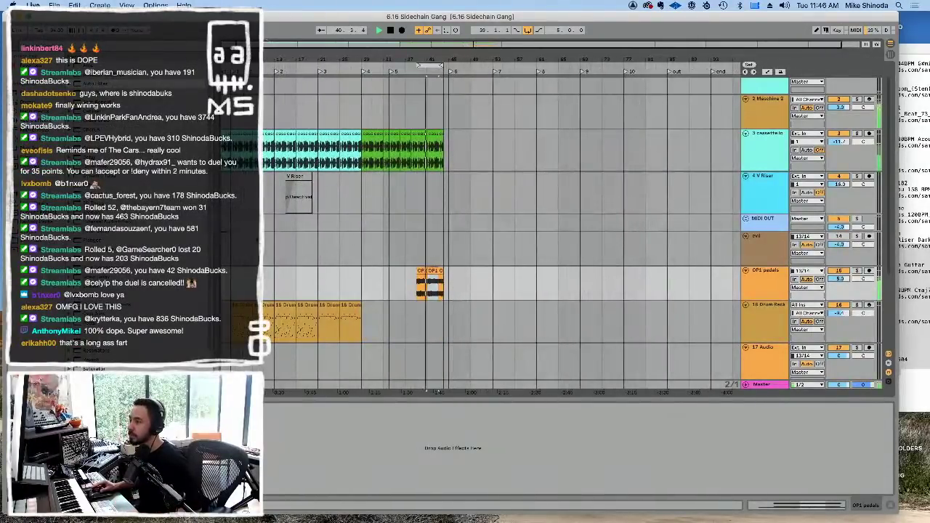
{"action": "scroll", "coordinate": [763, 350], "scroll_direction": "down", "scroll_amount": 4}
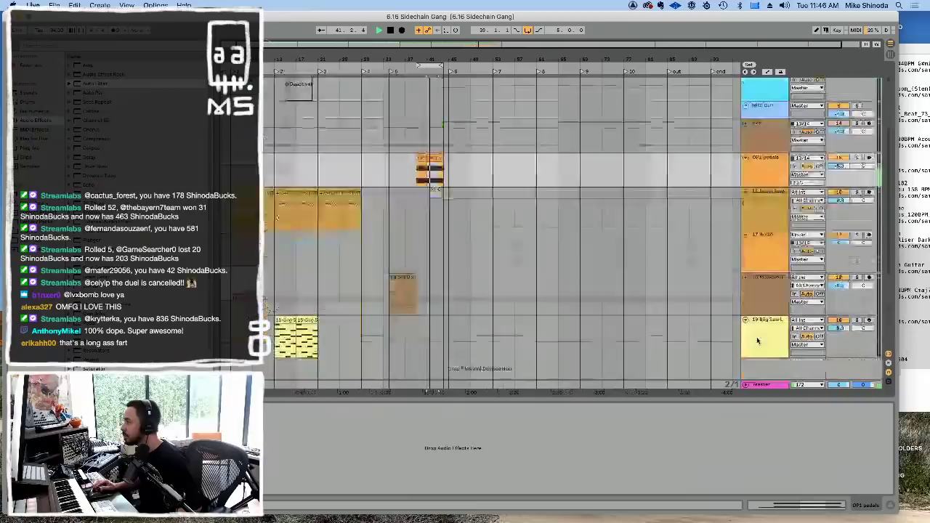
{"action": "left_click", "coordinate": [761, 250]}
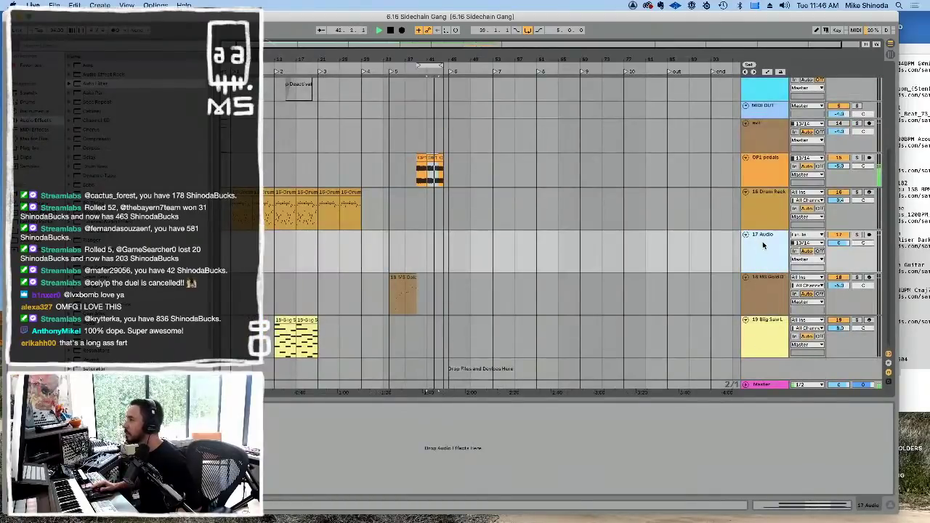
{"action": "left_click", "coordinate": [868, 236]}
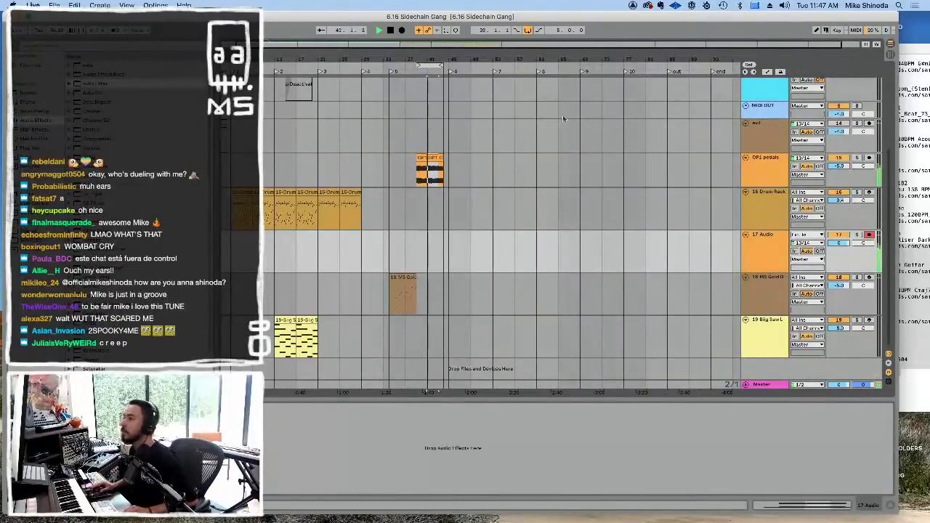
Step: Loop the arrangement from bar 1 for 43 bars and rename the 17 Audio track as OP1
{"action": "left_click_drag", "start_coordinate": [492, 62], "coordinate": [491, 57]}
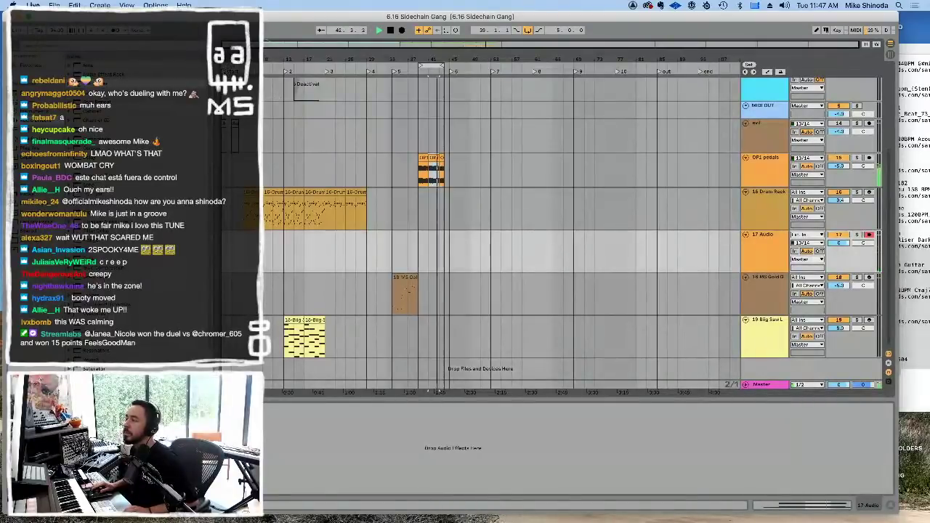
{"action": "key", "text": "super+l"}
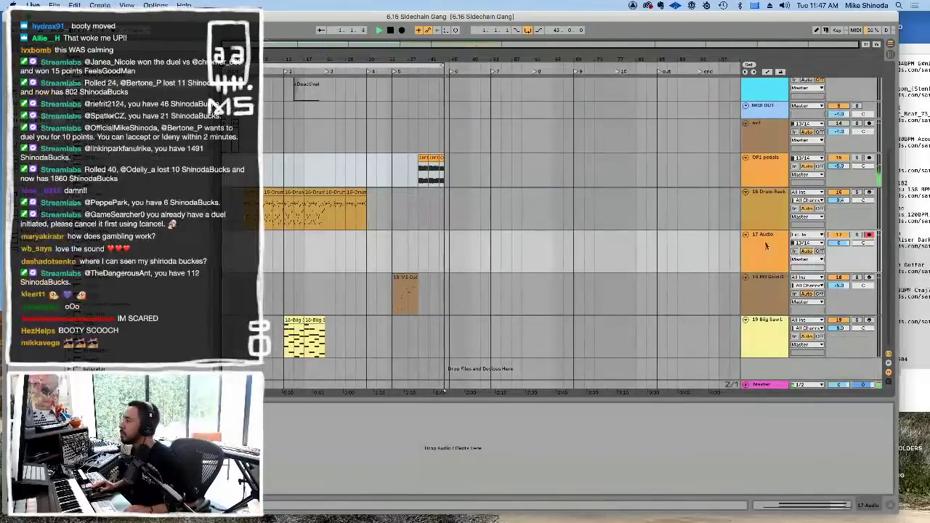
{"action": "left_click", "coordinate": [764, 238]}
{"action": "type", "text": "OP1"}
{"action": "key", "text": "Return"}
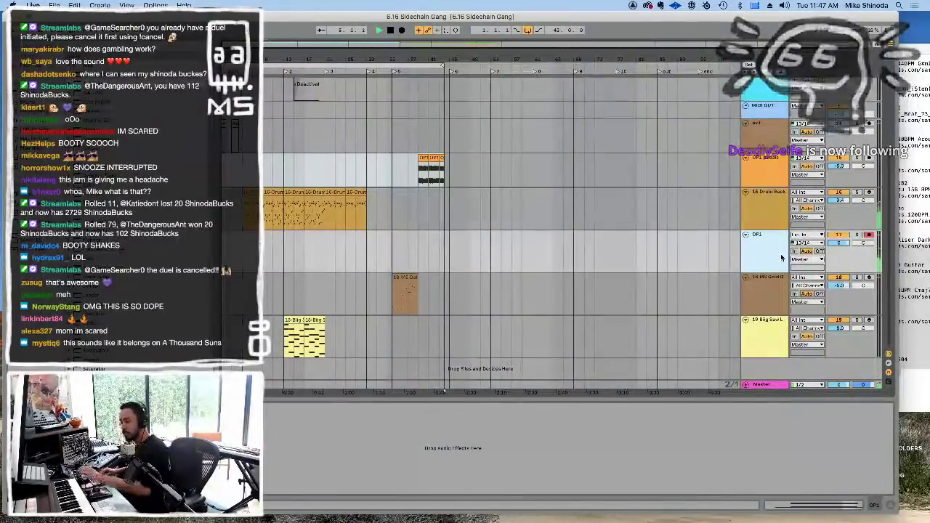
Step: Record a long OP1 take from near the song's start up to about locator 5
{"action": "key", "text": "F9"}
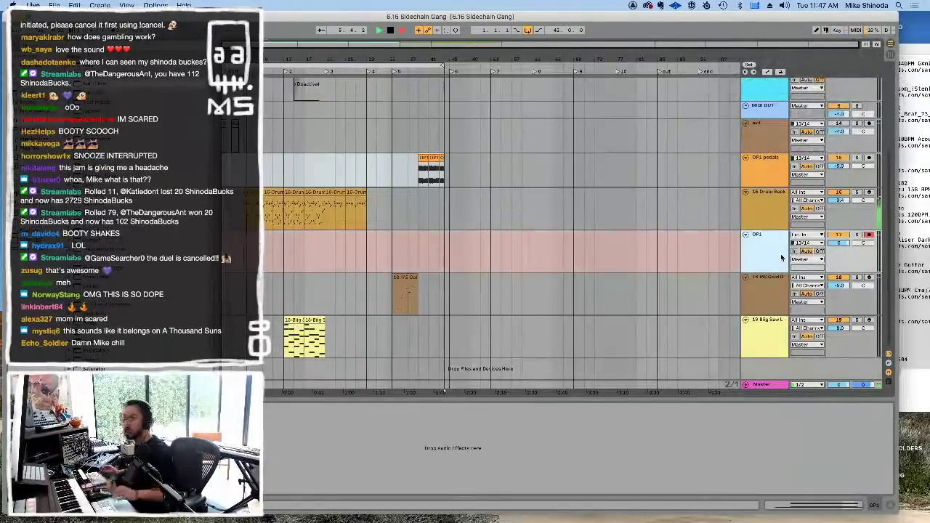
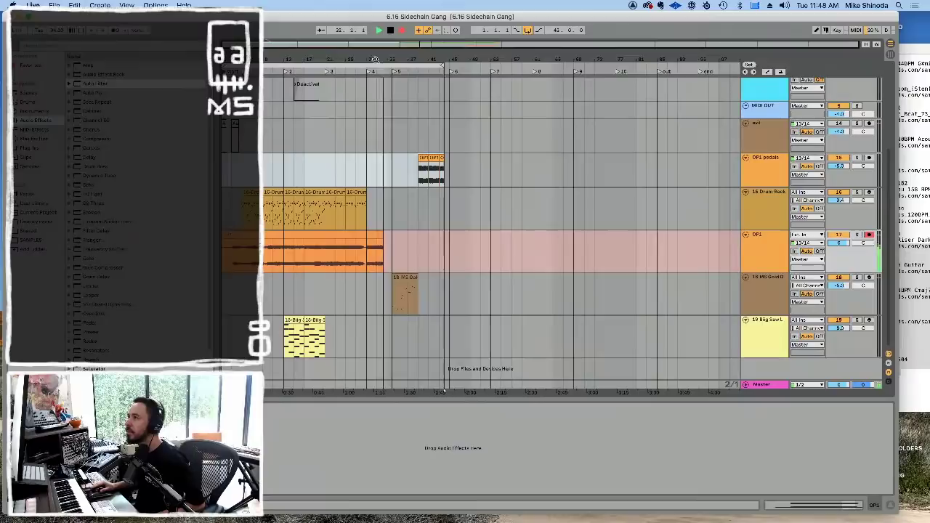
{"action": "left_click_drag", "start_coordinate": [374, 59], "coordinate": [445, 130]}
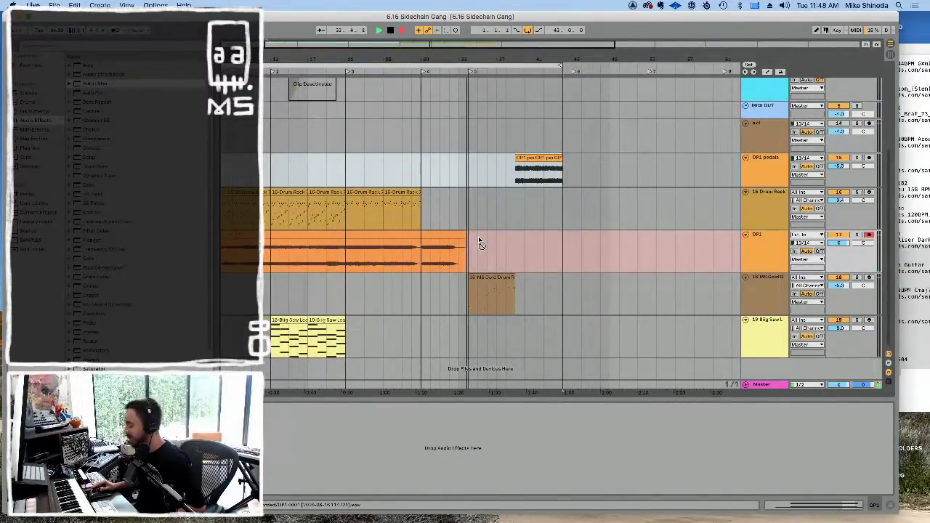
{"action": "key", "text": "F9"}
Step: Delete the end of the OP1 recording after locator 4 and add a long fade-out starting near locator 3
{"action": "left_click_drag", "start_coordinate": [477, 247], "coordinate": [421, 248]}
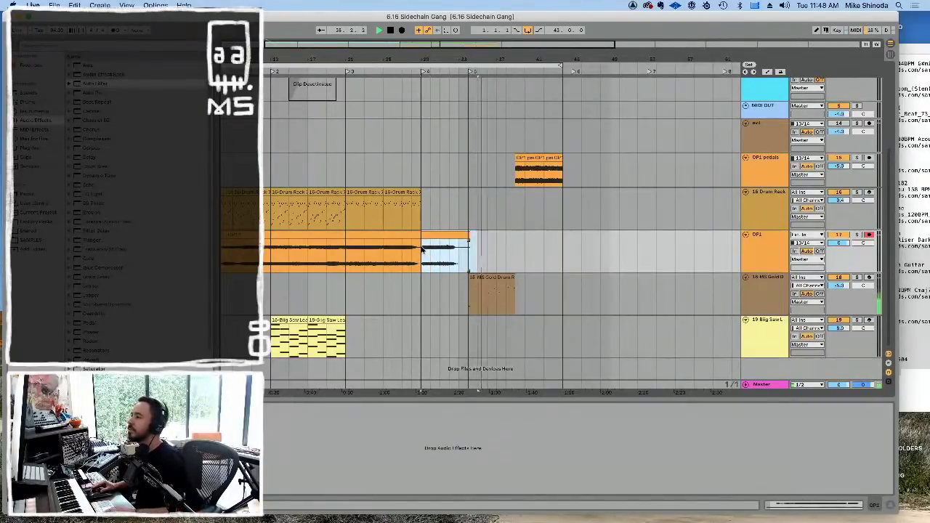
{"action": "key", "text": "Delete"}
{"action": "left_click_drag", "start_coordinate": [420, 242], "coordinate": [354, 244]}
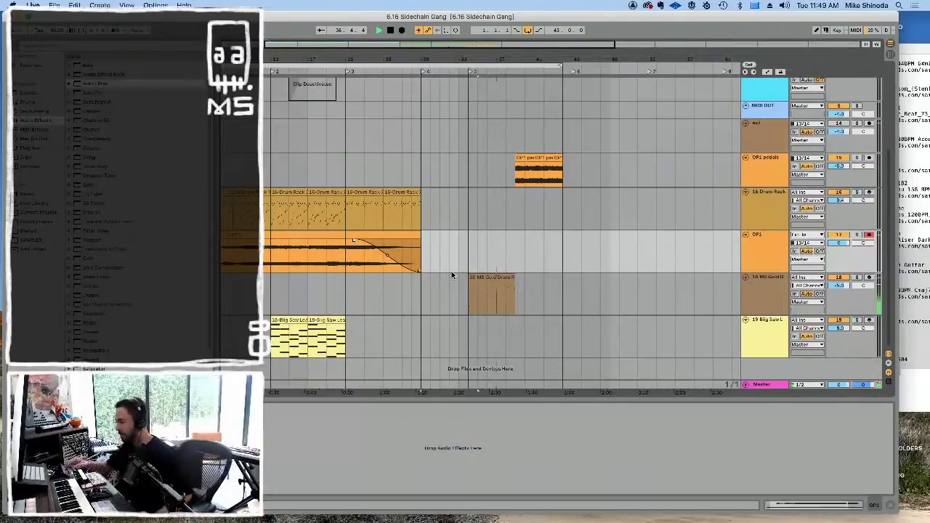
Step: Record a second OP1 take from about bar 37 to bar 44 and extend the clip's end past locator 6
{"action": "key", "text": "F9"}
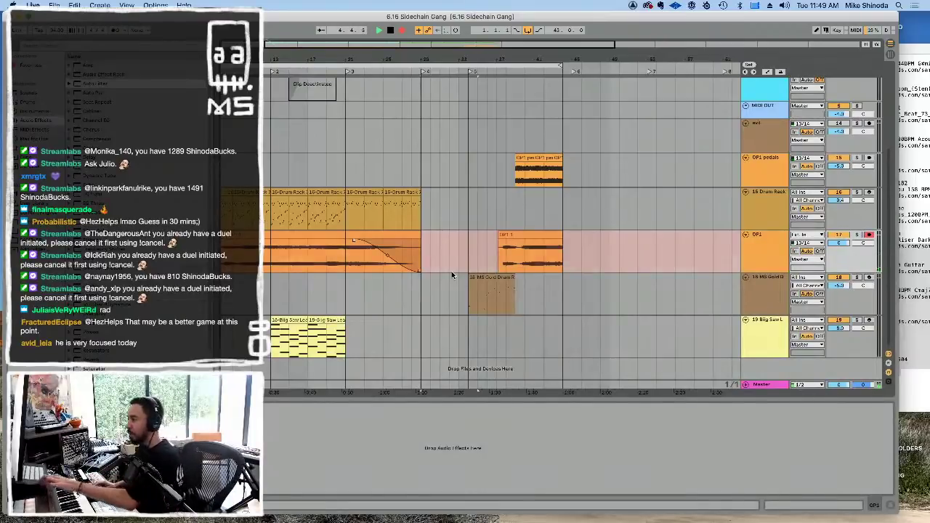
{"action": "key", "text": "F9"}
{"action": "left_click", "coordinate": [559, 234]}
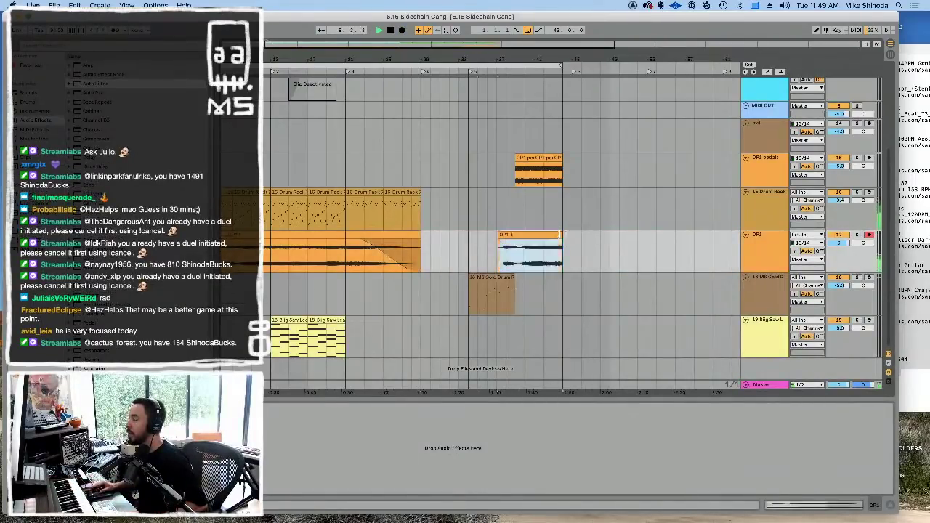
{"action": "left_click_drag", "start_coordinate": [559, 234], "coordinate": [664, 233]}
Step: Lower the OP1 track's volume to -7.0 and add a fade-in to its second clip
{"action": "left_click_drag", "start_coordinate": [417, 56], "coordinate": [364, 33]}
{"action": "left_click", "coordinate": [305, 235]}
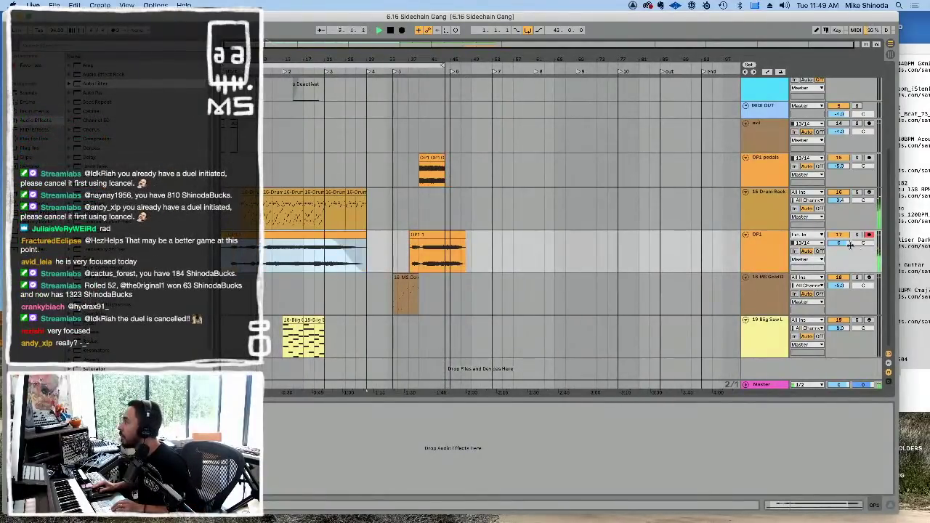
{"action": "left_click_drag", "start_coordinate": [843, 243], "coordinate": [844, 250]}
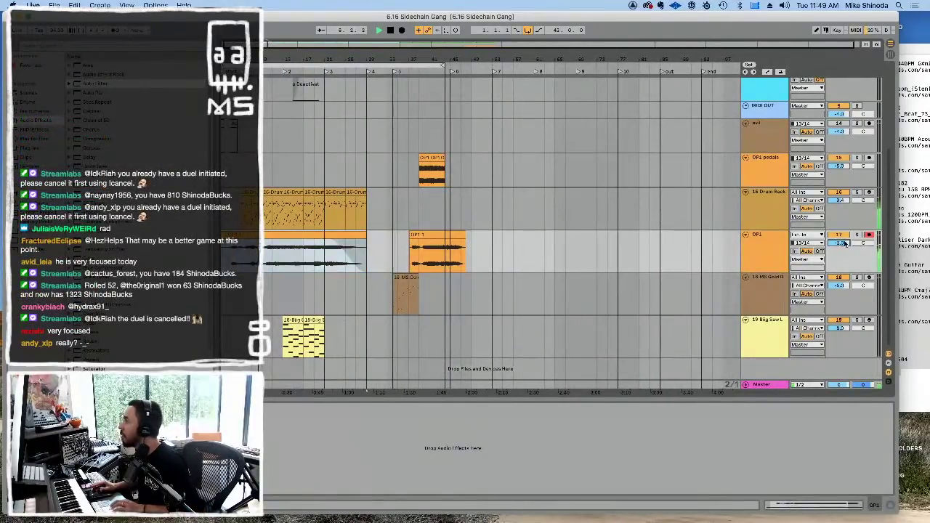
{"action": "left_click", "coordinate": [412, 245]}
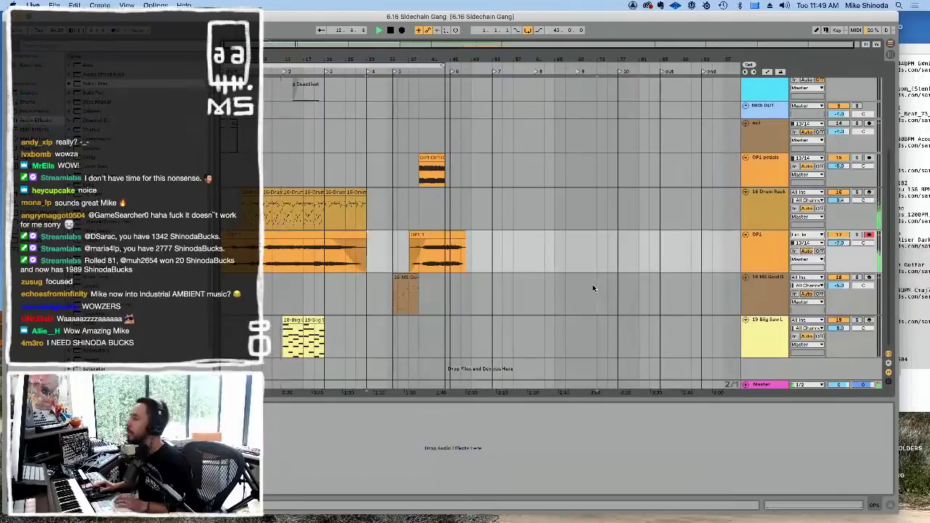
Step: Move the deactivated V Riser clip slightly later and cut off the part that runs past locator 3
{"action": "left_click", "coordinate": [489, 296]}
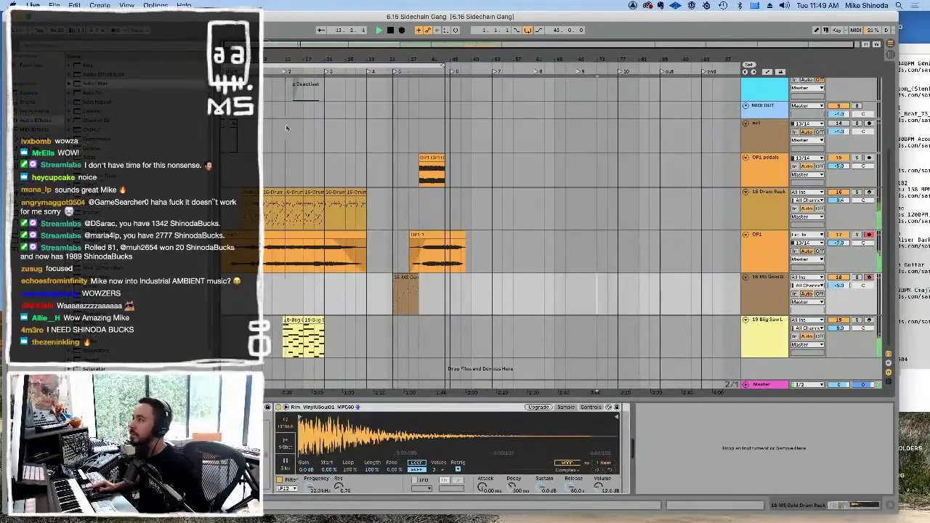
{"action": "mouse_move", "coordinate": [278, 57]}
{"action": "left_mouse_down"}
{"action": "mouse_move", "coordinate": [303, 69]}
{"action": "mouse_move", "coordinate": [293, 56]}
{"action": "left_mouse_up"}
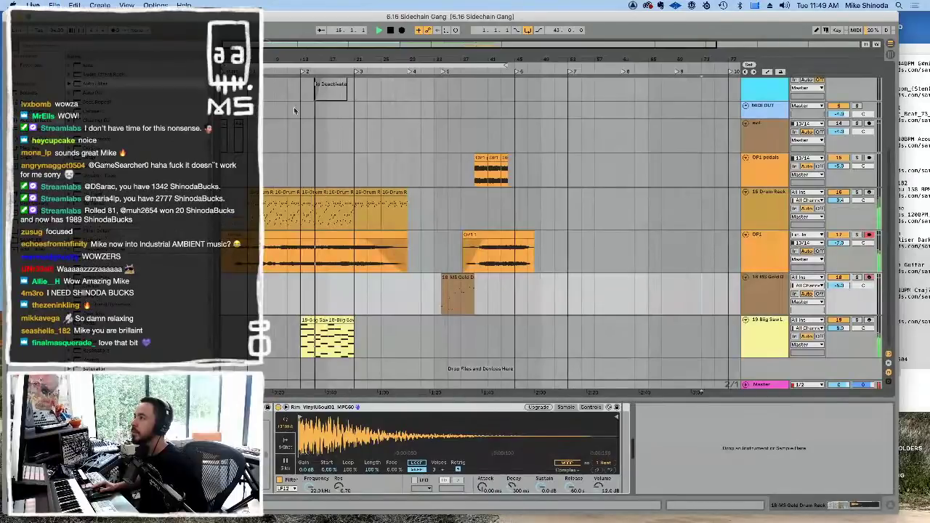
{"action": "scroll", "coordinate": [327, 167], "scroll_direction": "up", "scroll_amount": 2}
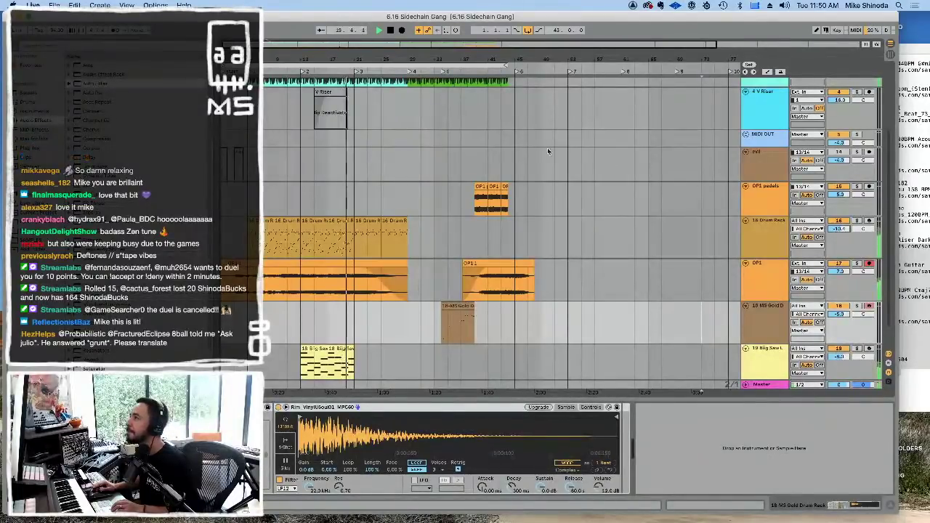
{"action": "left_click", "coordinate": [342, 100]}
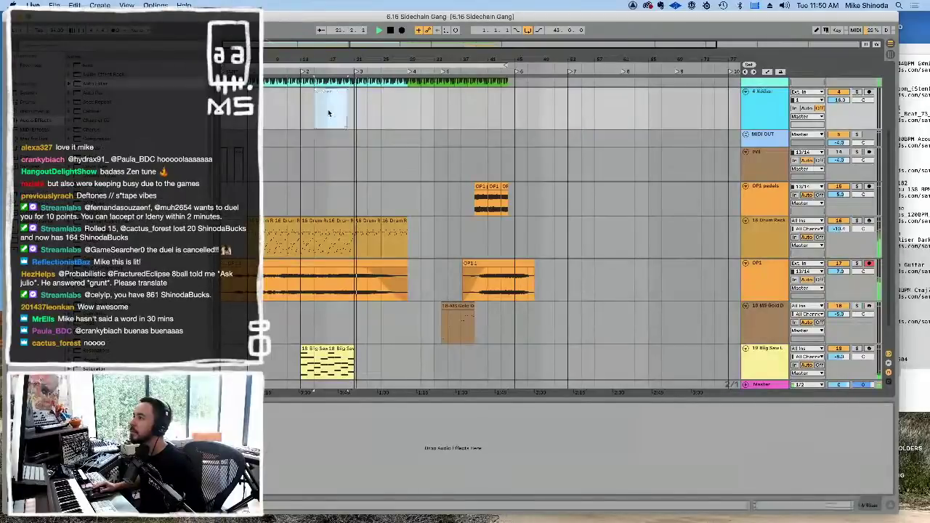
{"action": "left_click_drag", "start_coordinate": [338, 107], "coordinate": [365, 108]}
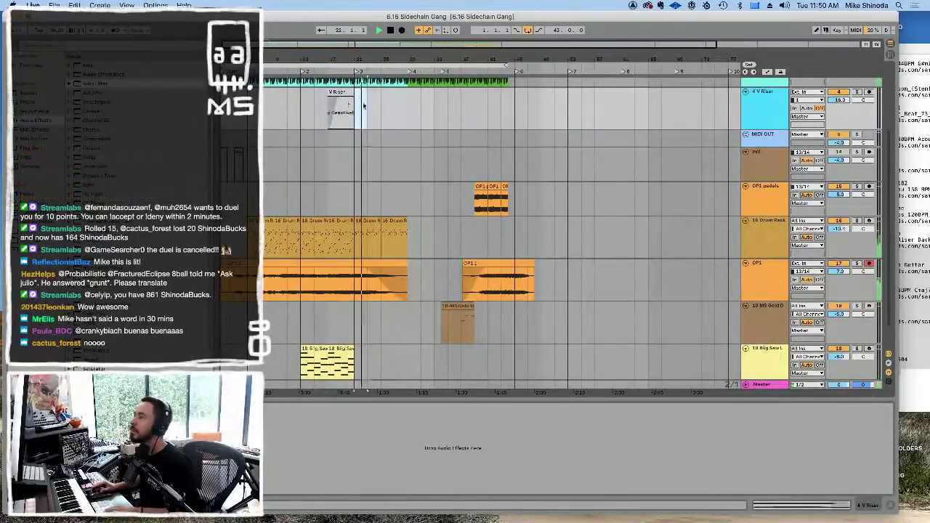
Step: Reactivate the V Riser clip and raise its track's volume to -4.0
{"action": "left_click", "coordinate": [345, 93]}
{"action": "key", "text": "0"}
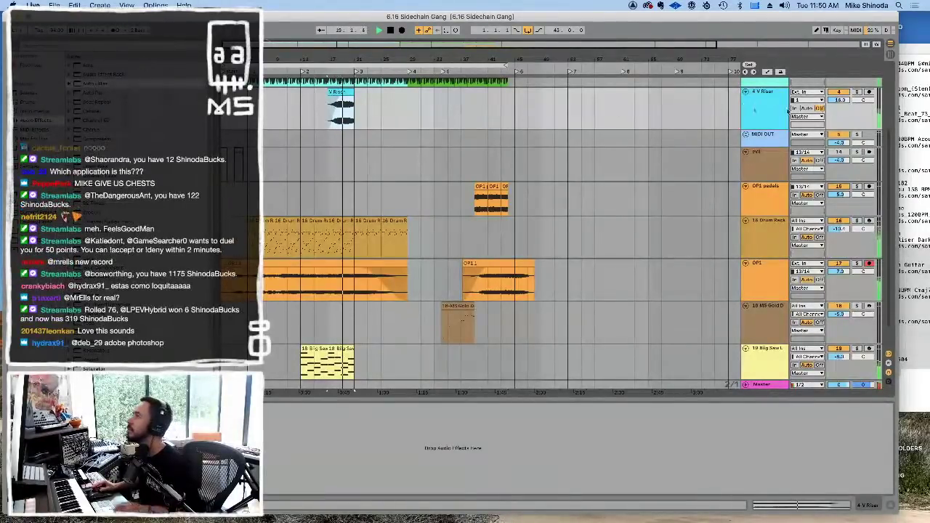
{"action": "left_click_drag", "start_coordinate": [841, 101], "coordinate": [841, 95]}
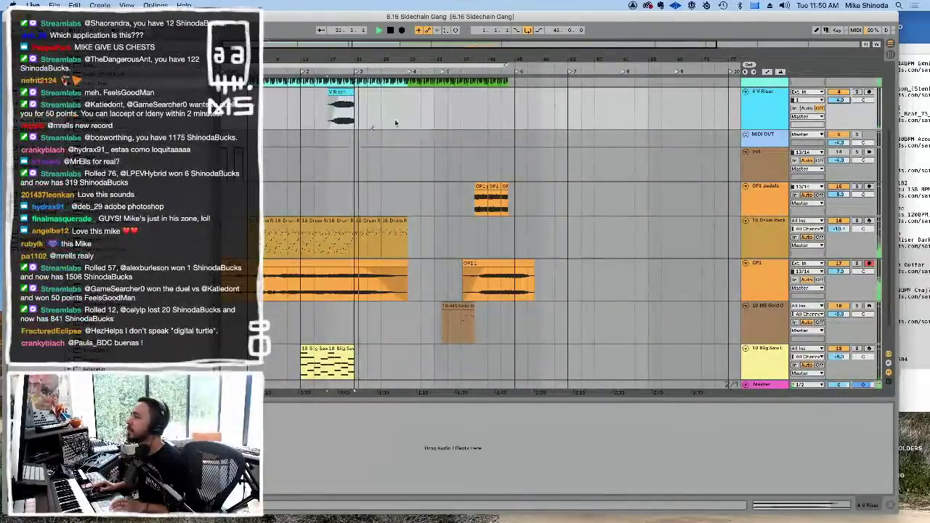
Step: Paste the copied early clips of the brown track above OP1 pedals at locator 3 and activate them
{"action": "left_click", "coordinate": [366, 163]}
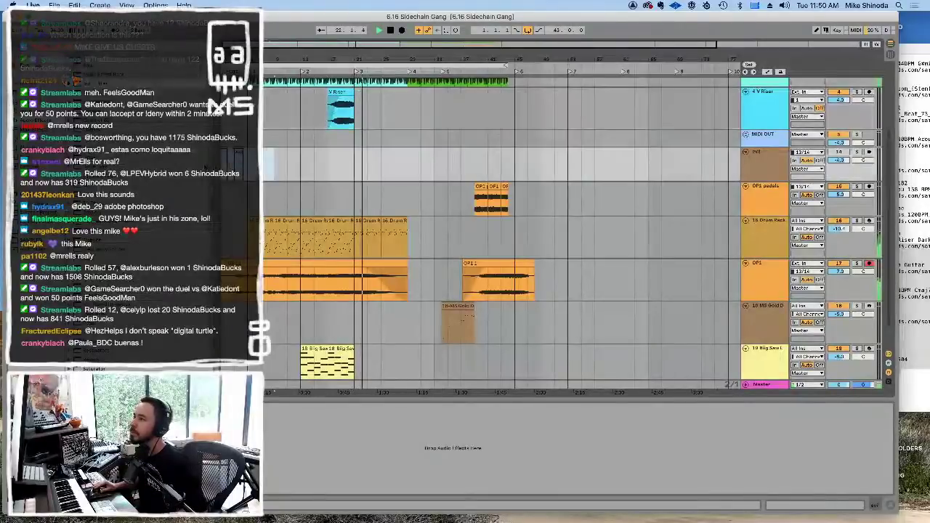
{"action": "left_click", "coordinate": [356, 163]}
{"action": "key", "text": "super+v"}
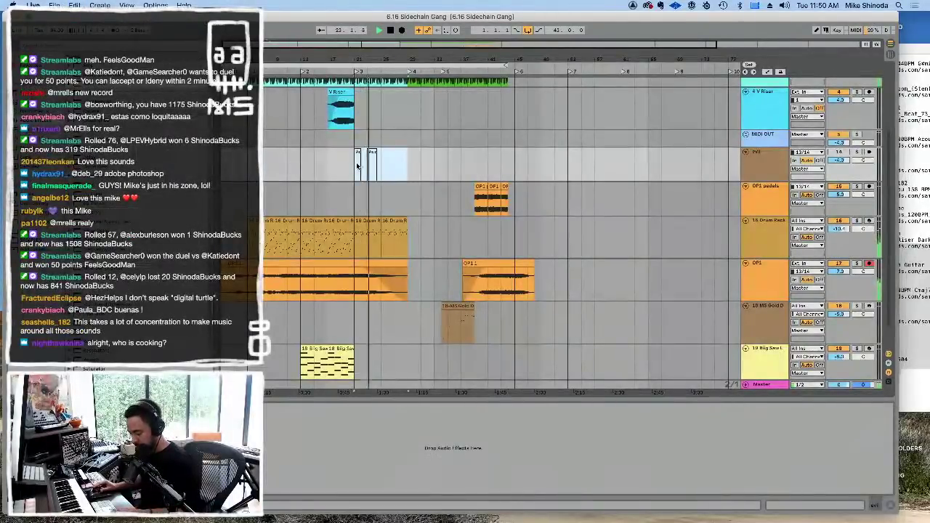
{"action": "left_click_drag", "start_coordinate": [368, 52], "coordinate": [368, 63]}
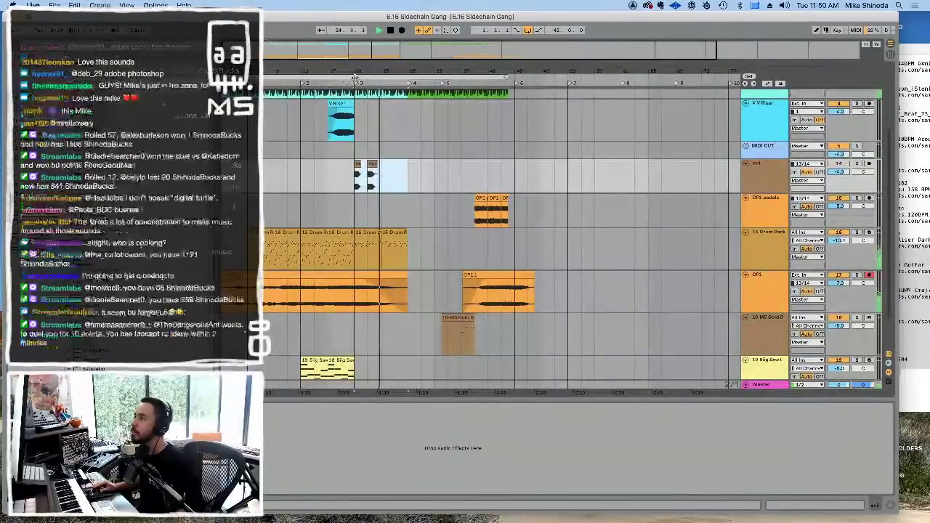
Step: Move the V Riser clip slightly later so that it runs past locator 3
{"action": "left_click_drag", "start_coordinate": [355, 73], "coordinate": [369, 109]}
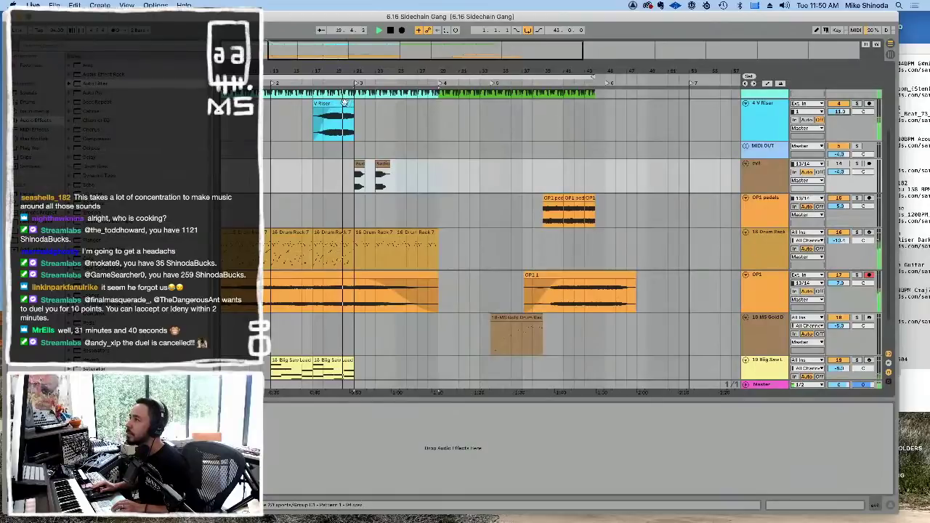
{"action": "mouse_move", "coordinate": [350, 106]}
{"action": "left_mouse_down"}
{"action": "mouse_move", "coordinate": [369, 106]}
{"action": "mouse_move", "coordinate": [354, 106]}
{"action": "left_mouse_up"}
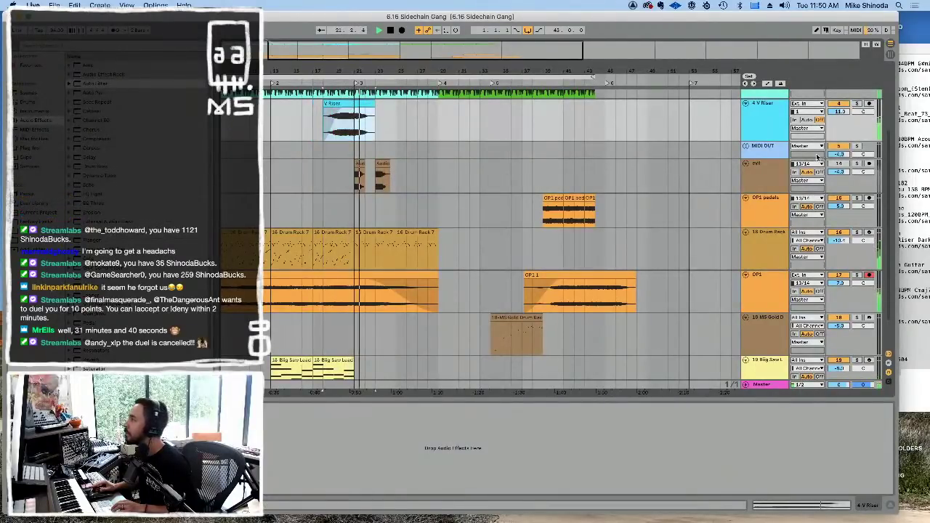
Step: Delete the second audio clip after locator 3 on the brown track above OP1 pedals and paste a copy halfway through bar 26
{"action": "left_click", "coordinate": [379, 164]}
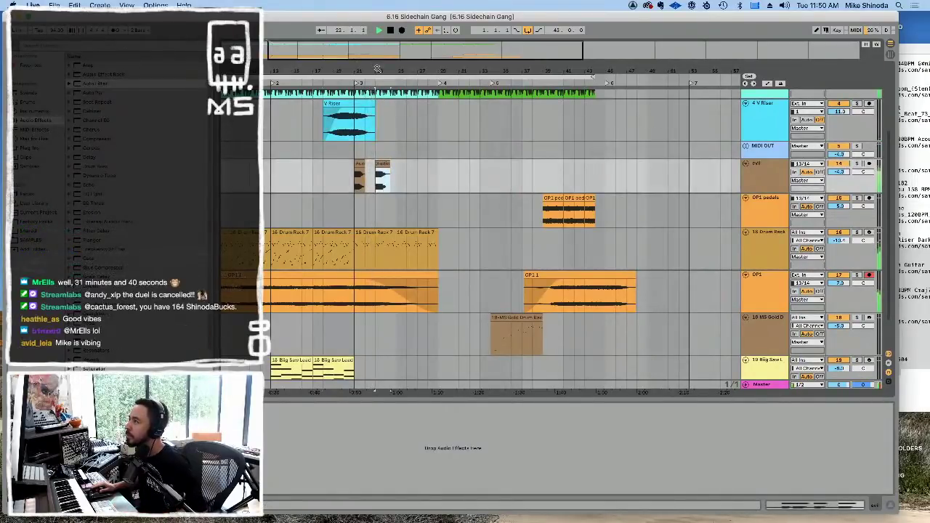
{"action": "left_click_drag", "start_coordinate": [378, 65], "coordinate": [379, 69]}
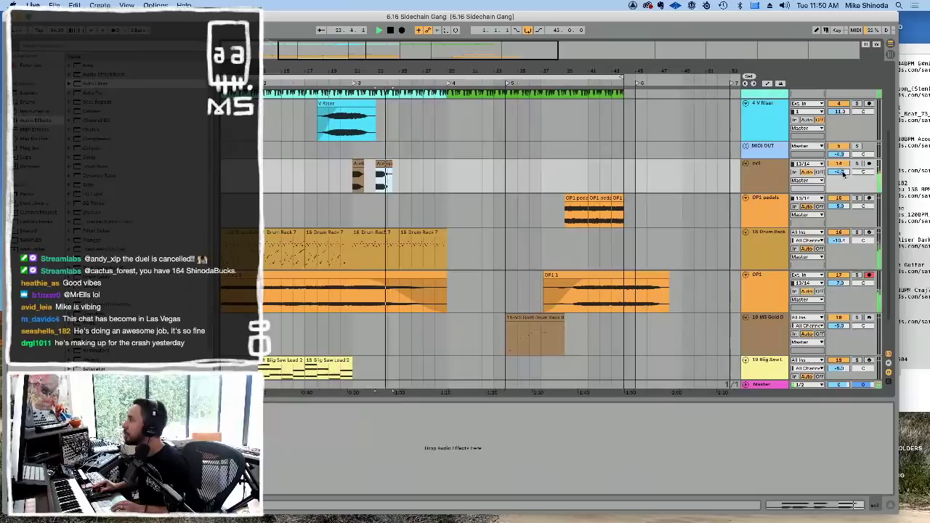
{"action": "left_click", "coordinate": [383, 178]}
{"action": "key", "text": "Delete"}
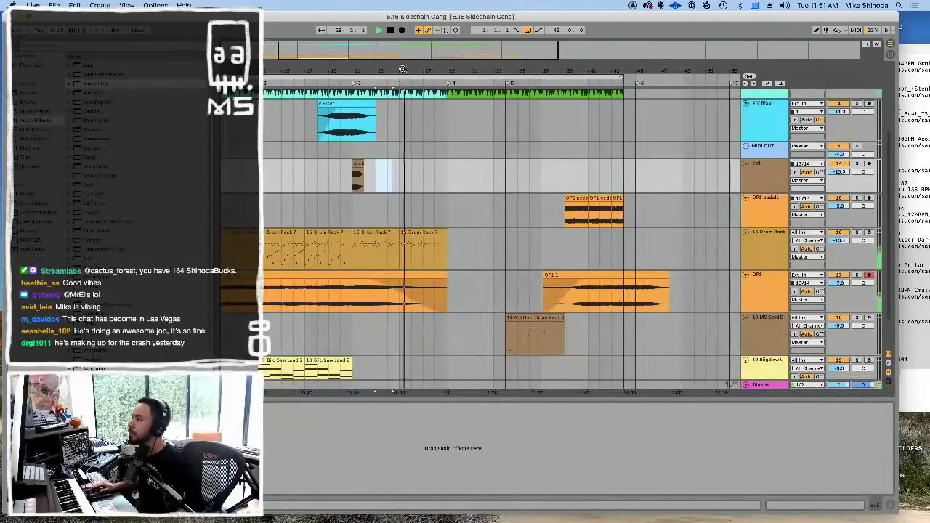
{"action": "left_click_drag", "start_coordinate": [402, 69], "coordinate": [407, 102]}
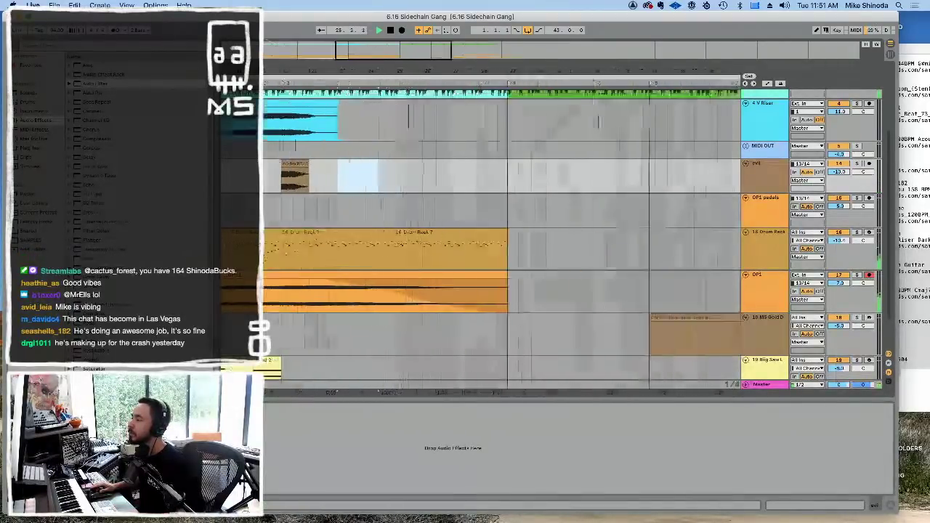
{"action": "left_click", "coordinate": [442, 175]}
{"action": "key", "text": "super+v"}
Step: Loop the section of the brown track from locator 3 to locator 4
{"action": "left_click", "coordinate": [339, 170]}
{"action": "left_click_drag", "start_coordinate": [264, 181], "coordinate": [521, 158]}
{"action": "key", "text": "super+l"}
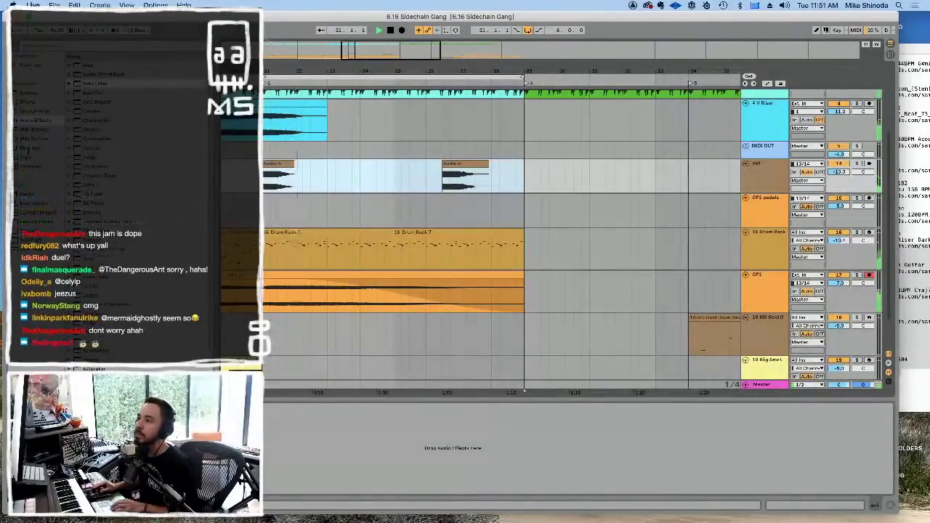
Step: Try ValhallaPlate with a longer decay on the brown track above OP1 pedals, and load ValhallaRoom in its place
{"action": "left_click", "coordinate": [29, 147]}
{"action": "left_click", "coordinate": [114, 297]}
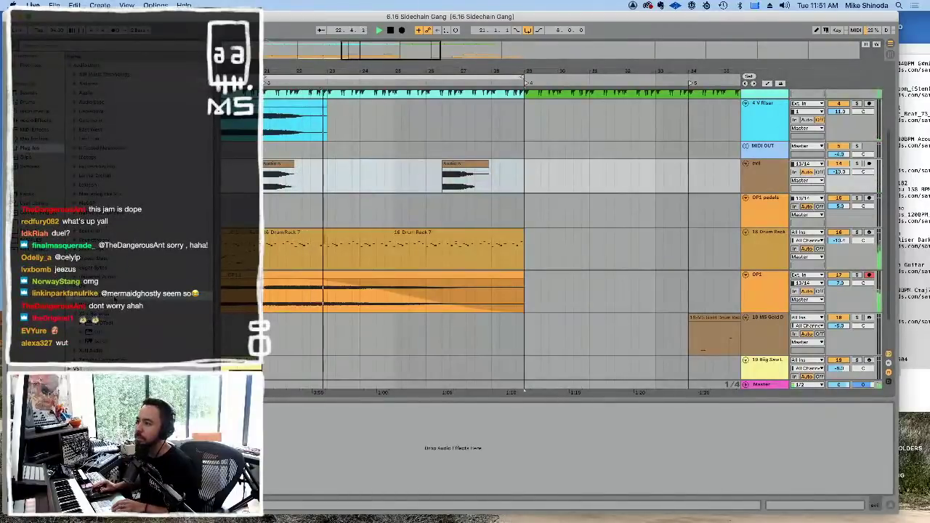
{"action": "double_click", "coordinate": [109, 300]}
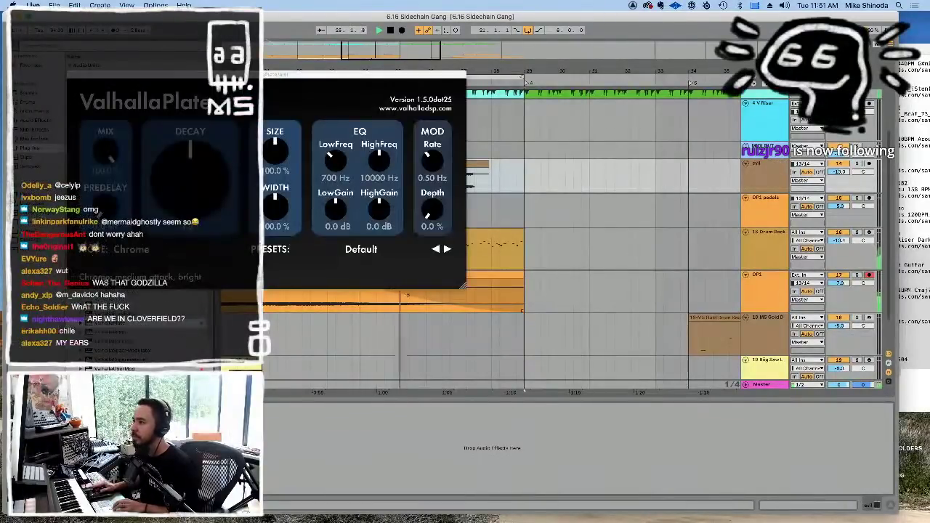
{"action": "left_click_drag", "start_coordinate": [198, 182], "coordinate": [199, 166]}
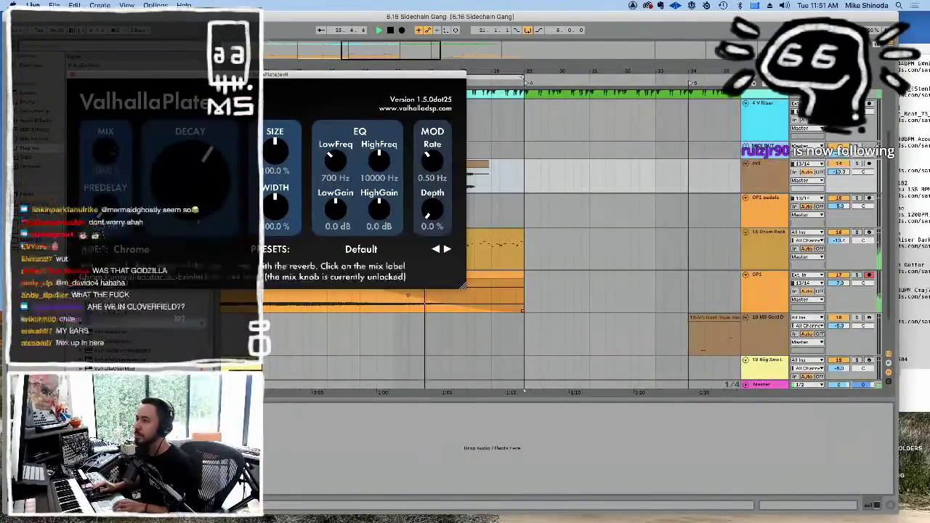
{"action": "left_click", "coordinate": [72, 77]}
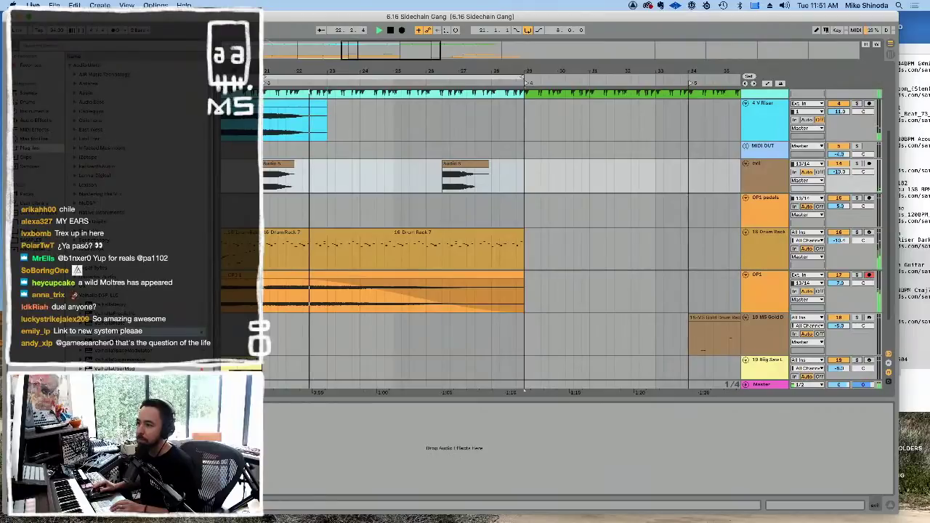
{"action": "key", "text": "Return"}
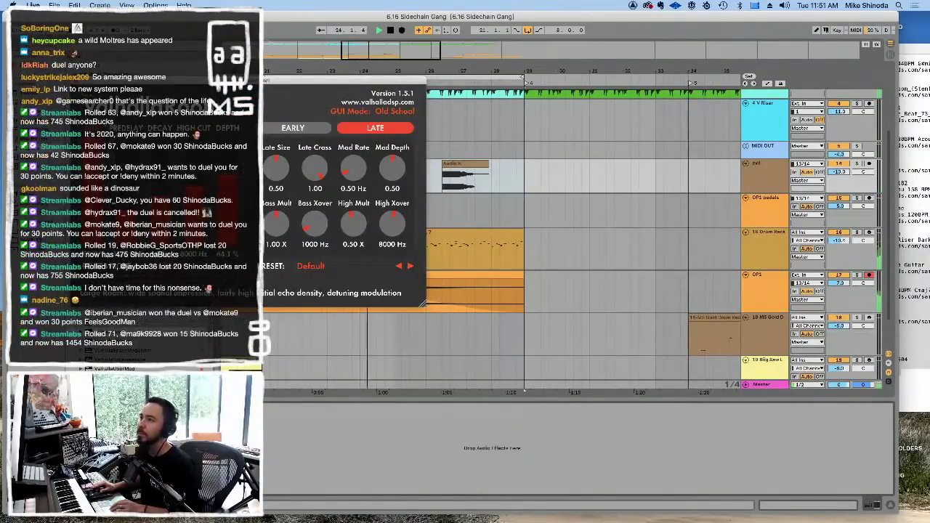
{"action": "key", "text": "super+alt+p"}
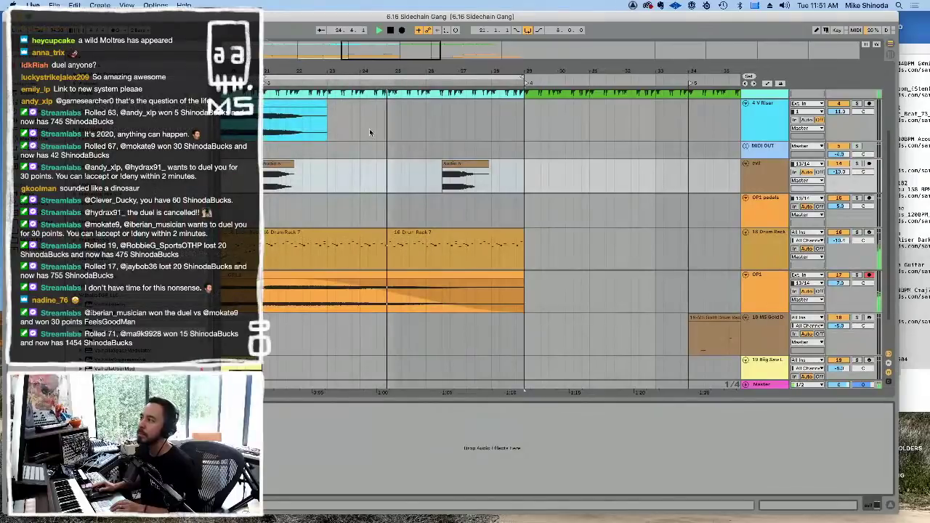
Step: Delete the brown track's clip in bar 26 and paste it at bar 25 instead
{"action": "left_click", "coordinate": [461, 165]}
{"action": "key", "text": "Delete"}
{"action": "left_click", "coordinate": [394, 177]}
{"action": "key", "text": "super+v"}
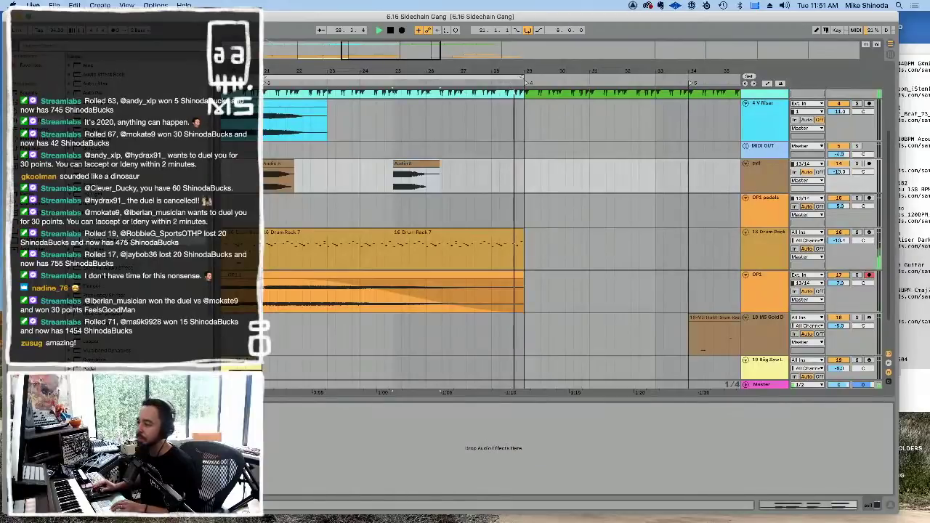
Step: Add an EQ to the brown track above OP1 pedals, and show and close the ValhallaRoom window
{"action": "key", "text": "Return"}
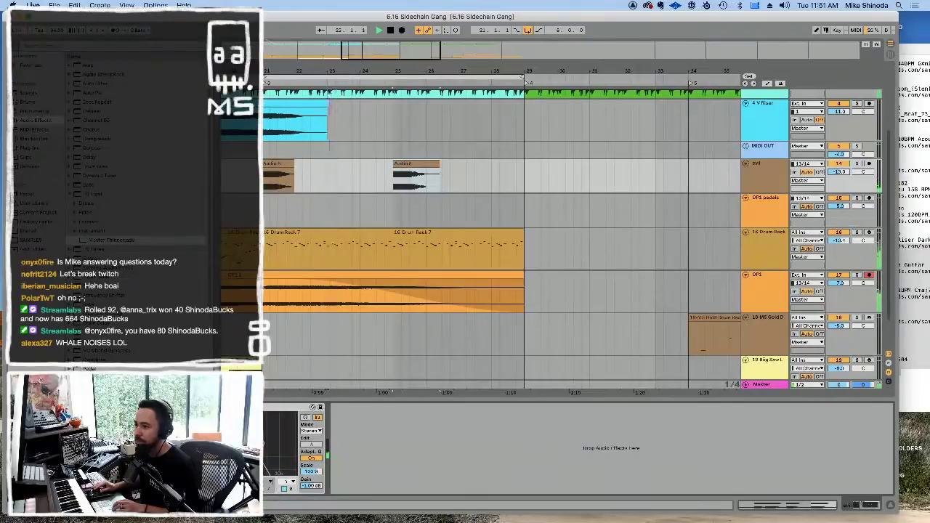
{"action": "key", "text": "super+alt+p"}
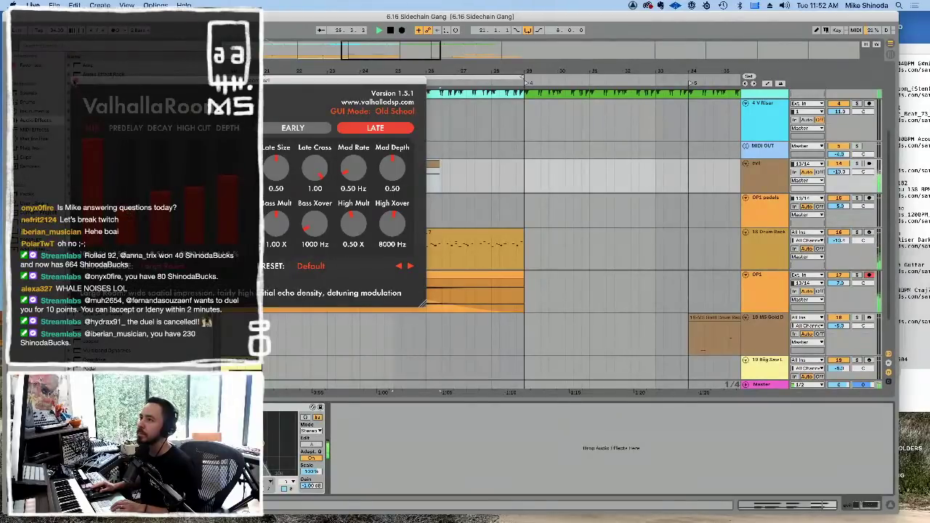
{"action": "left_click", "coordinate": [76, 81]}
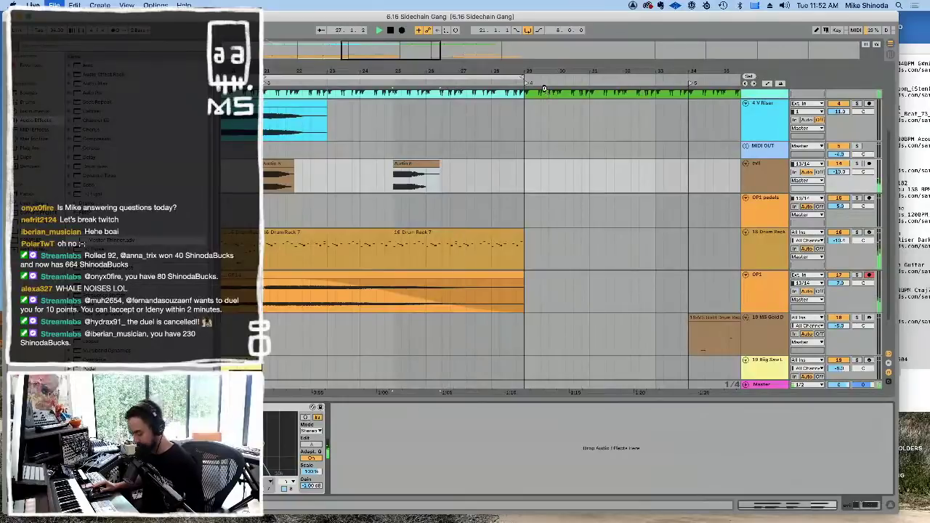
Step: Set the loop to the brown track's clip at bar 25
{"action": "mouse_move", "coordinate": [545, 71]}
{"action": "left_mouse_down"}
{"action": "mouse_move", "coordinate": [545, 44]}
{"action": "mouse_move", "coordinate": [550, 69]}
{"action": "mouse_move", "coordinate": [535, 65]}
{"action": "left_mouse_up"}
{"action": "key", "text": "super+l"}
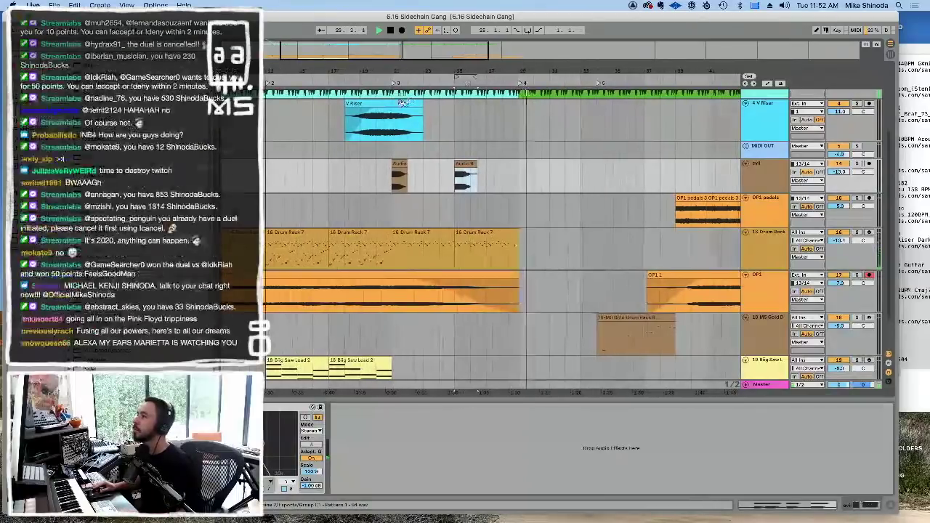
Step: Copy the V Riser clip and paste it on the same track about two and a half bars before locator 5
{"action": "left_click", "coordinate": [380, 103]}
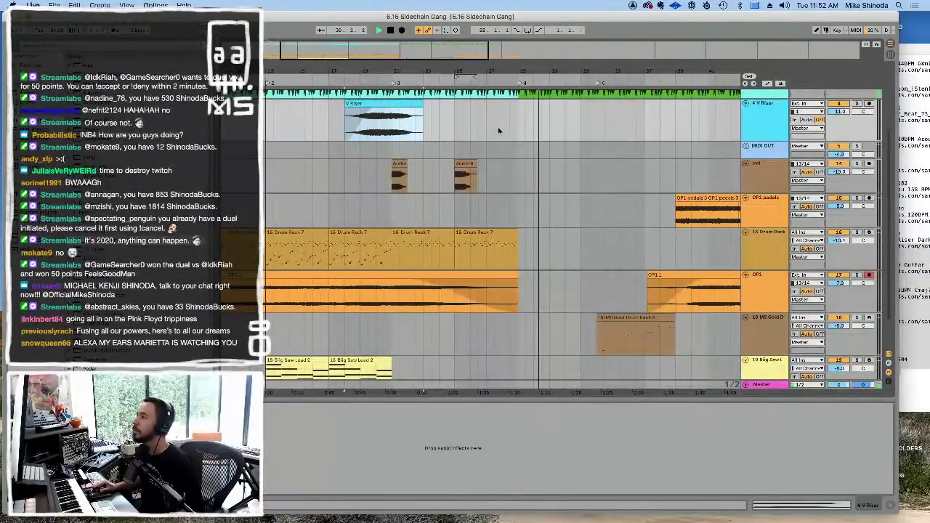
{"action": "left_click_drag", "start_coordinate": [603, 71], "coordinate": [471, 68]}
{"action": "scroll", "coordinate": [476, 148], "scroll_direction": "up", "scroll_amount": 3}
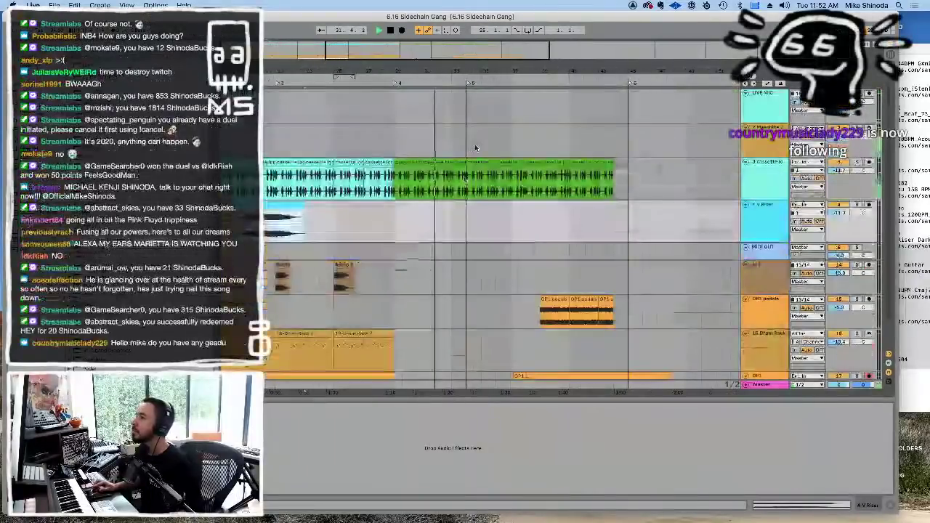
{"action": "left_click", "coordinate": [770, 135]}
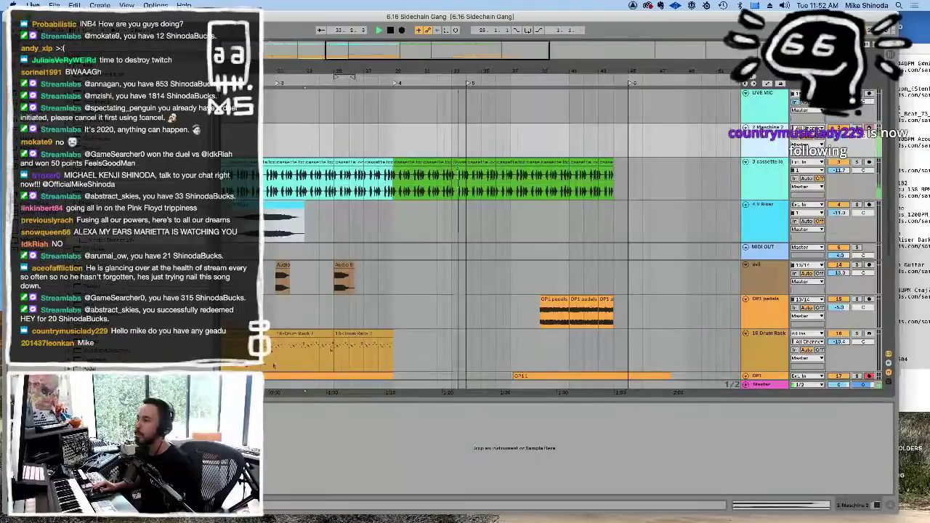
{"action": "scroll", "coordinate": [488, 279], "scroll_direction": "down", "scroll_amount": 5}
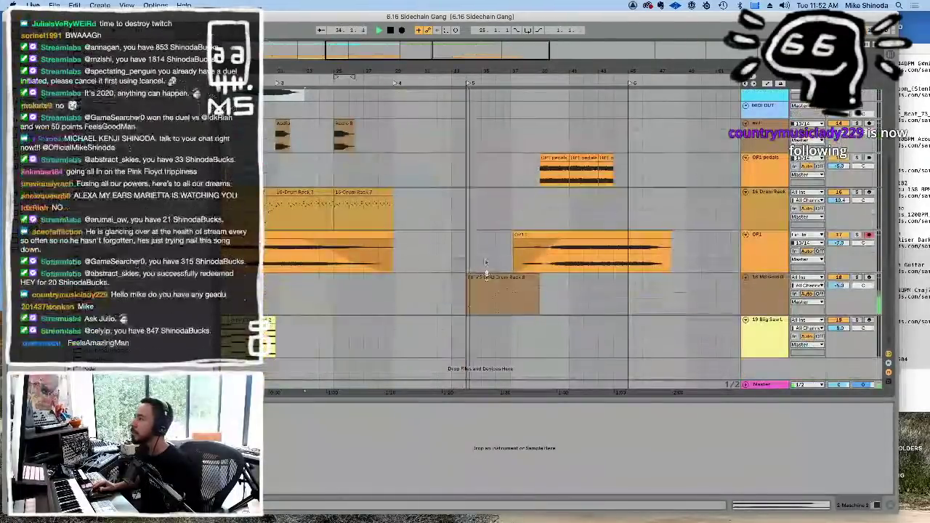
{"action": "scroll", "coordinate": [296, 143], "scroll_direction": "up", "scroll_amount": 3}
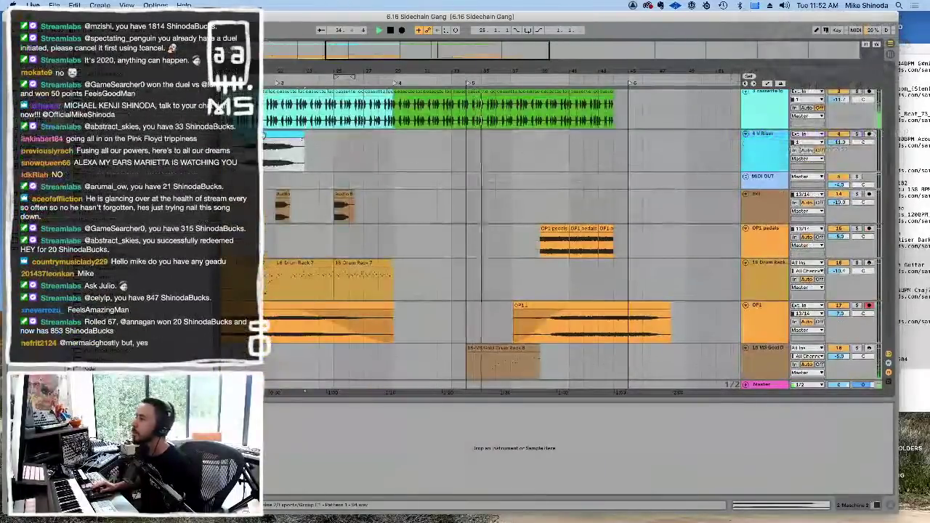
{"action": "left_click", "coordinate": [425, 156]}
{"action": "key", "text": "super+v"}
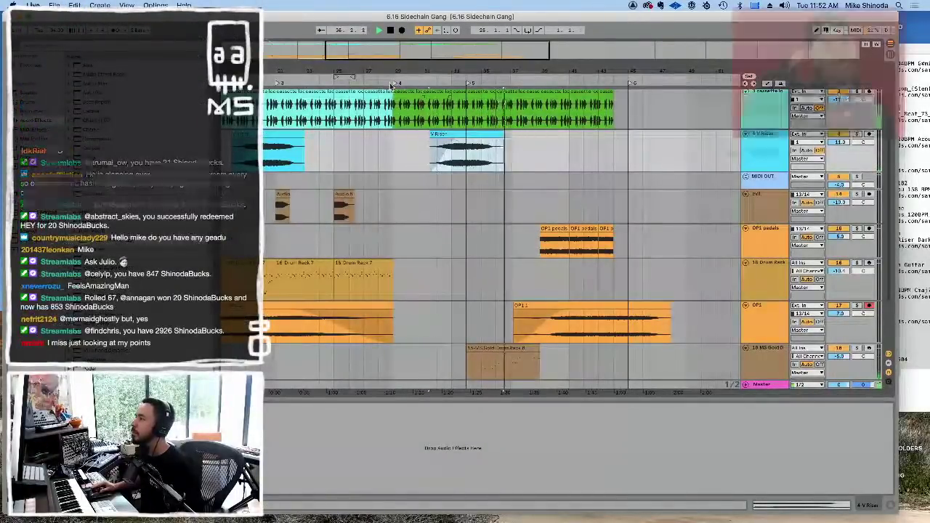
Step: Play from locator 4, shorten the end of the pasted V Riser clip and fade it out from locator 5
{"action": "left_click", "coordinate": [396, 83]}
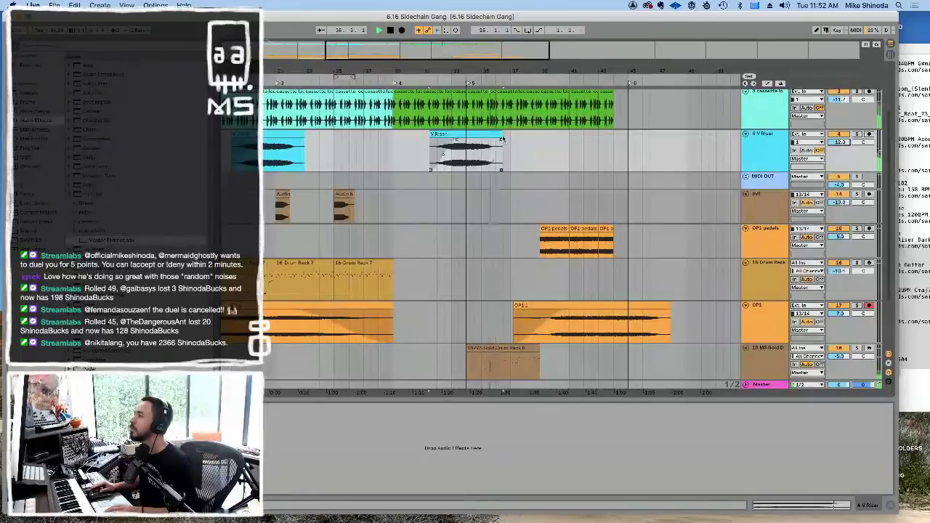
{"action": "left_click_drag", "start_coordinate": [502, 138], "coordinate": [468, 139]}
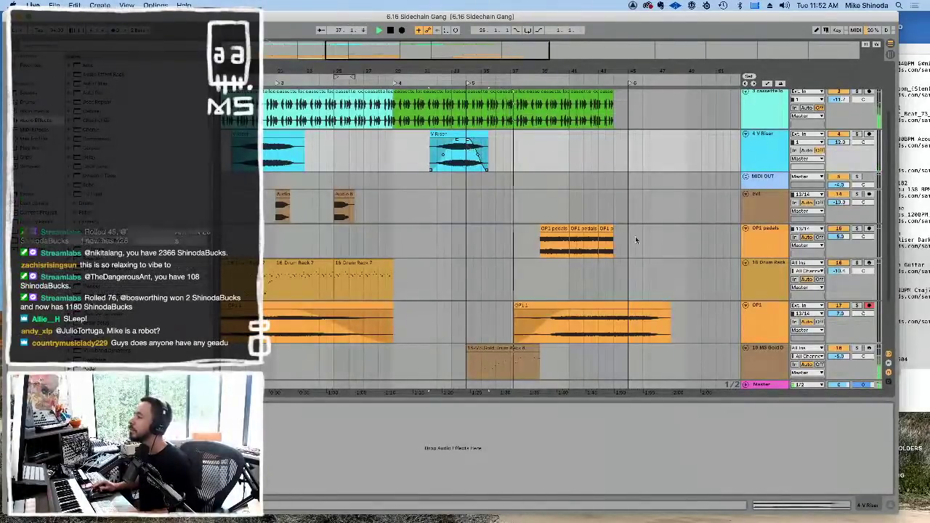
Step: Select the OP1 pedals clips before locator 6 and loop that section
{"action": "scroll", "coordinate": [722, 244], "scroll_direction": "down", "scroll_amount": 3}
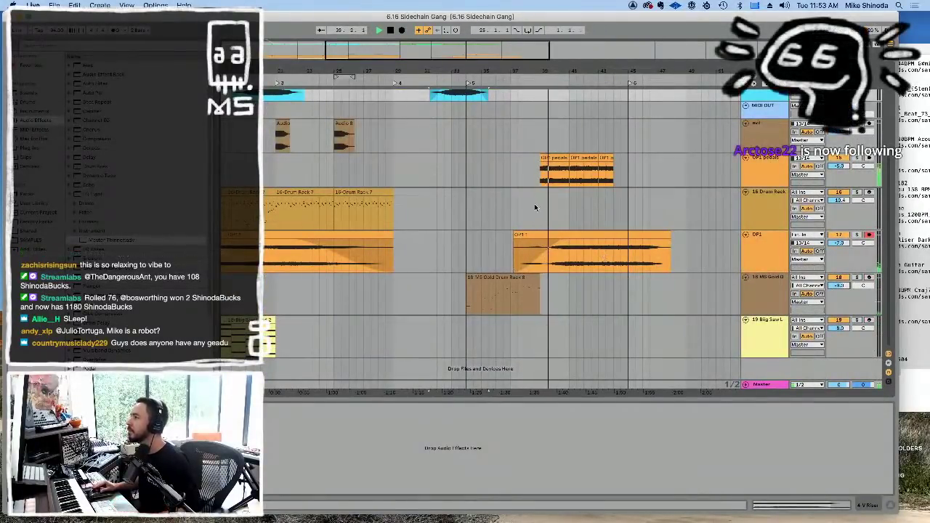
{"action": "left_click_drag", "start_coordinate": [538, 203], "coordinate": [540, 178]}
{"action": "key", "text": "super+l"}
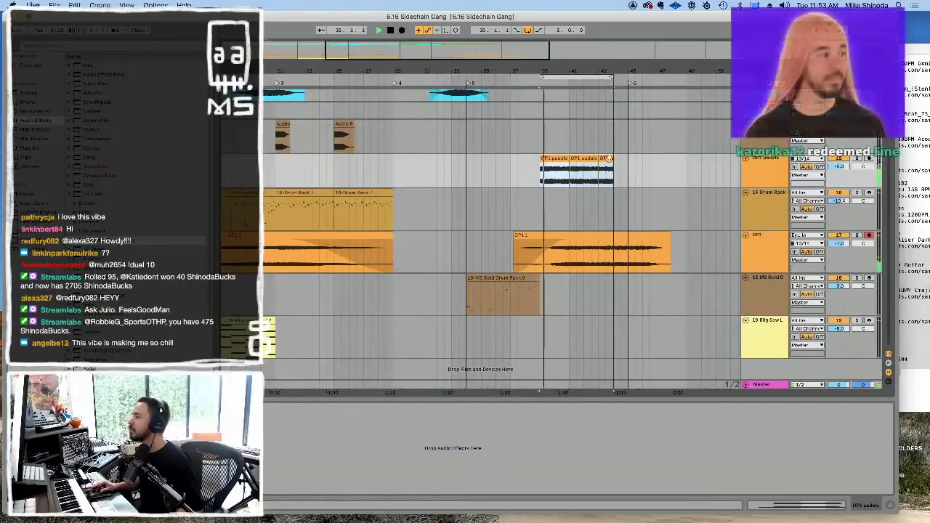
Step: Disarm the OP1 track and arm the Biig Saw Lead track for recording
{"action": "left_click", "coordinate": [763, 332]}
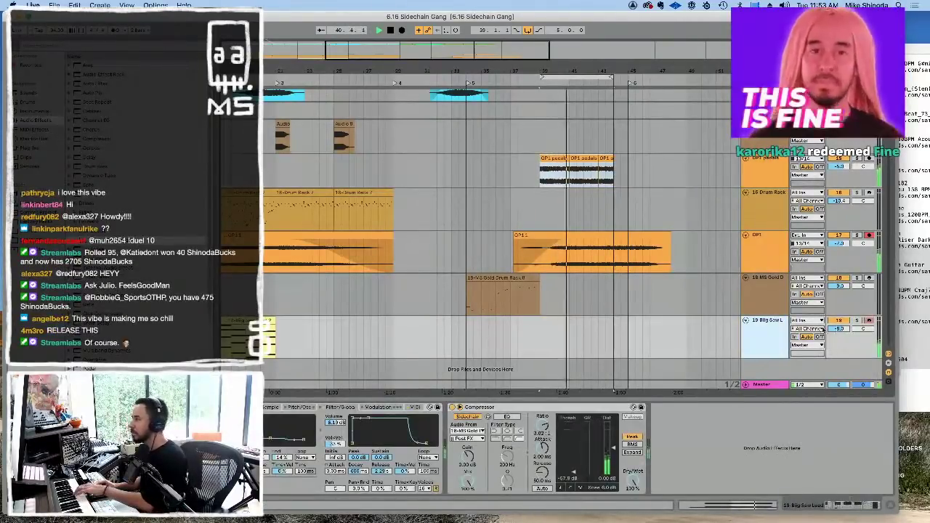
{"action": "left_click", "coordinate": [869, 235]}
{"action": "left_click", "coordinate": [870, 321]}
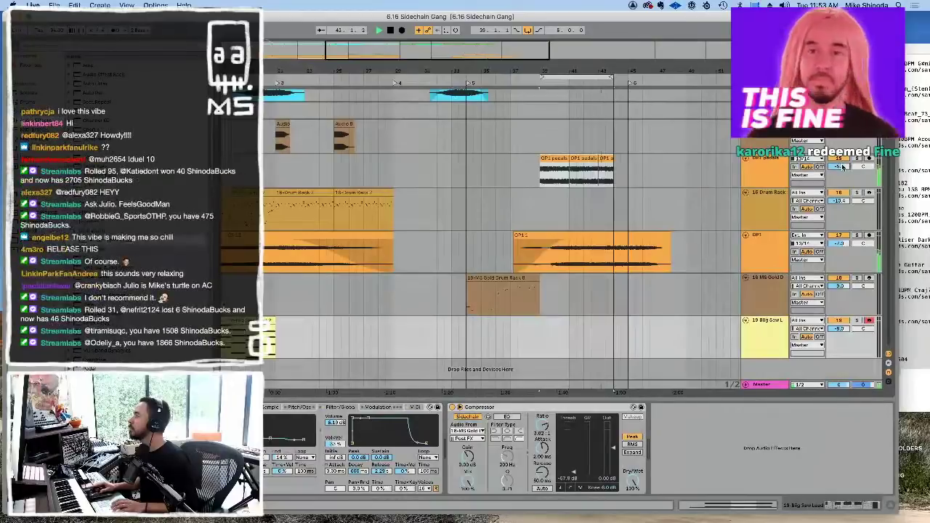
Step: Add an audio track below Biig Saw Lead, with input 13/14 and monitoring set to Auto
{"action": "scroll", "coordinate": [686, 178], "scroll_direction": "up", "scroll_amount": 3}
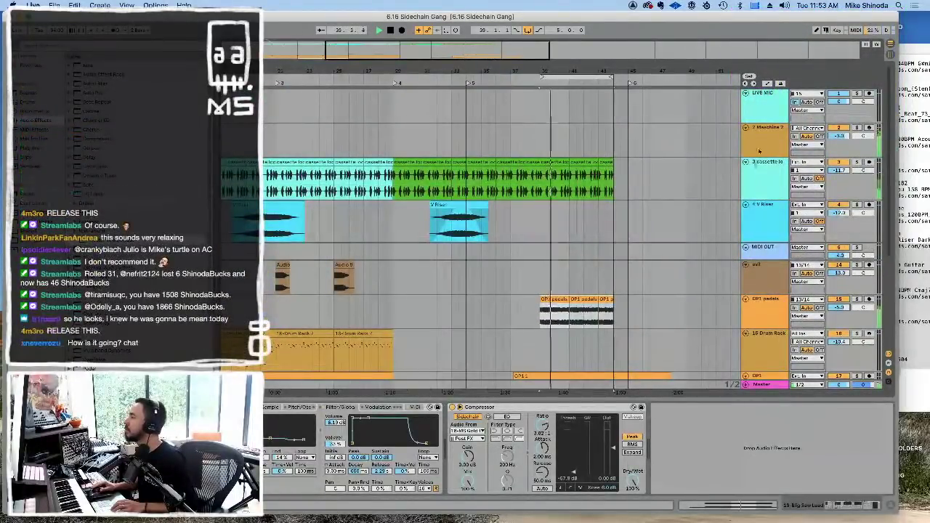
{"action": "scroll", "coordinate": [703, 298], "scroll_direction": "down", "scroll_amount": 3}
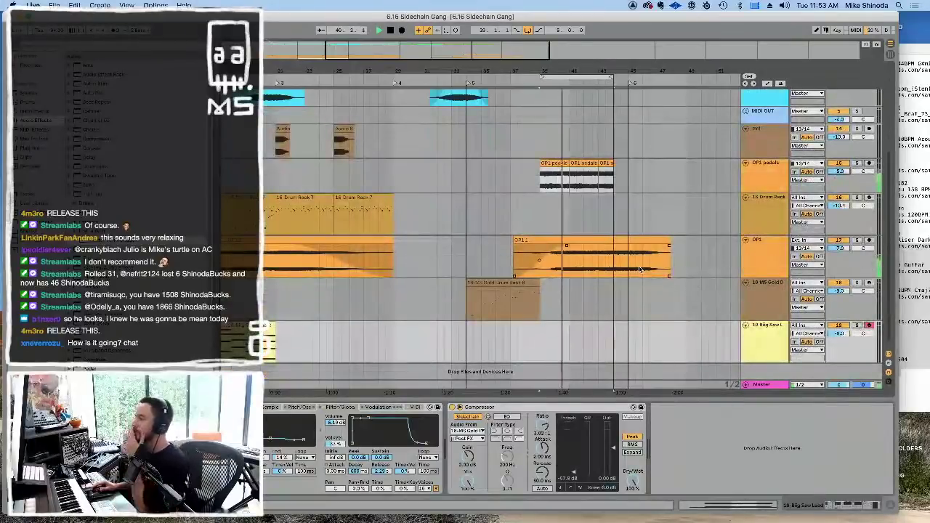
{"action": "left_click", "coordinate": [762, 329]}
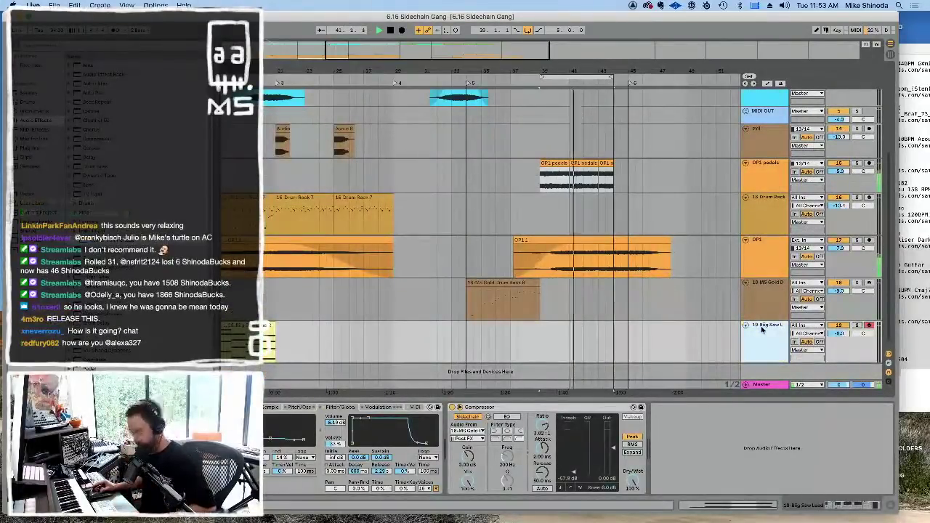
{"action": "key", "text": "super+t"}
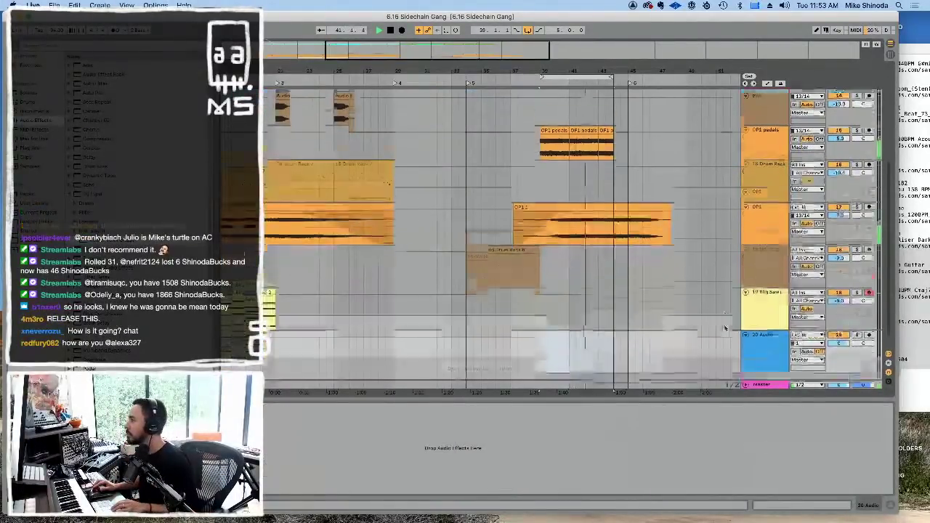
{"action": "left_click", "coordinate": [802, 328]}
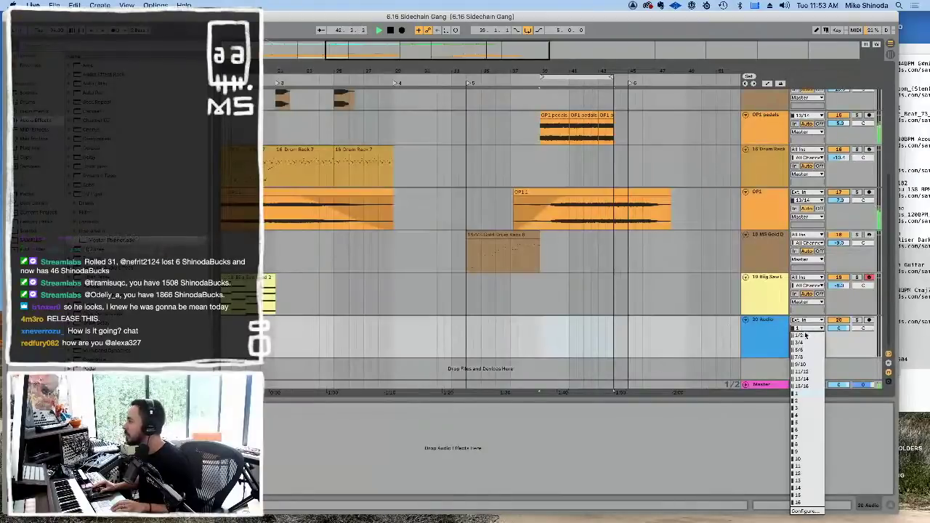
{"action": "left_click", "coordinate": [802, 379]}
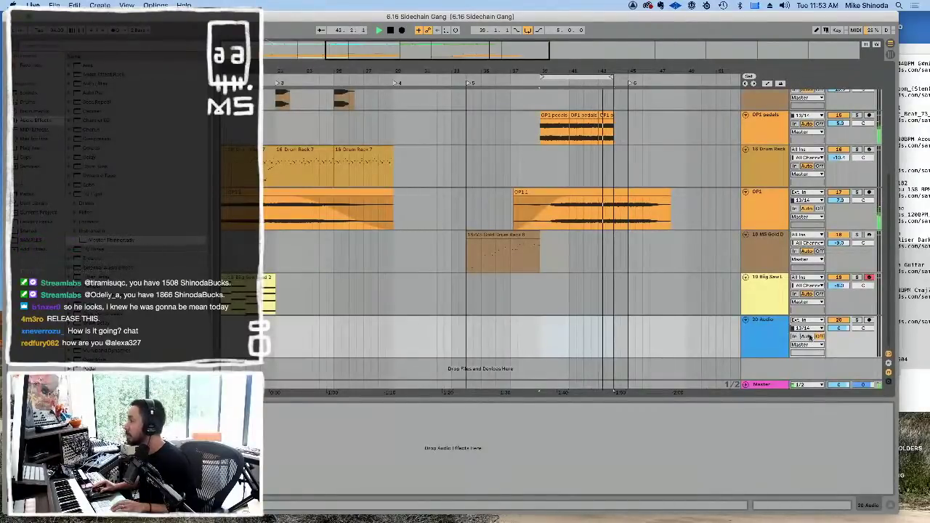
{"action": "left_click", "coordinate": [811, 337]}
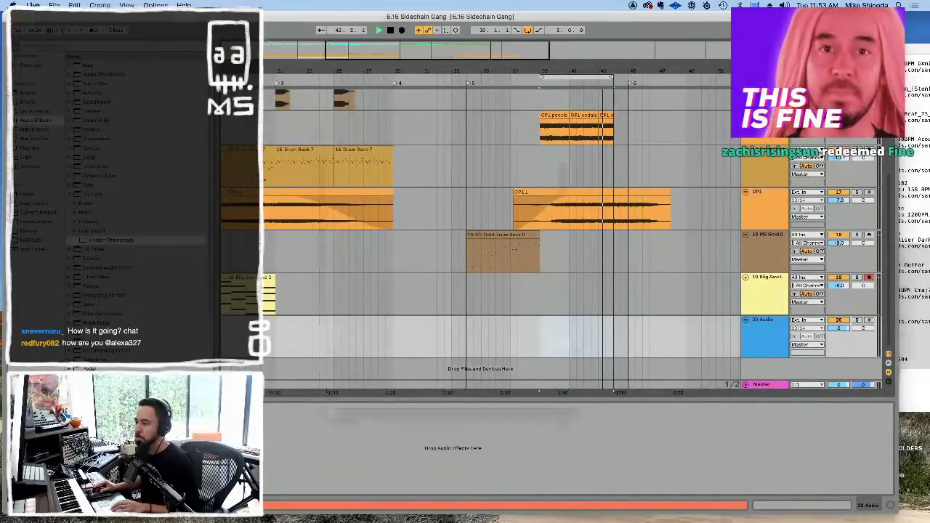
Step: Set both the audio output and input devices to Avid HDX in the preferences and close them
{"action": "key", "text": "super+comma"}
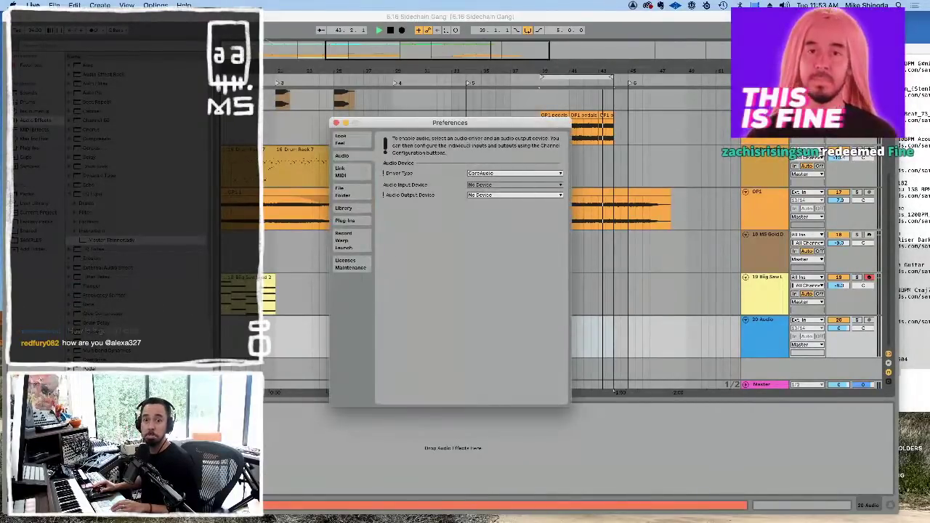
{"action": "left_click", "coordinate": [515, 194]}
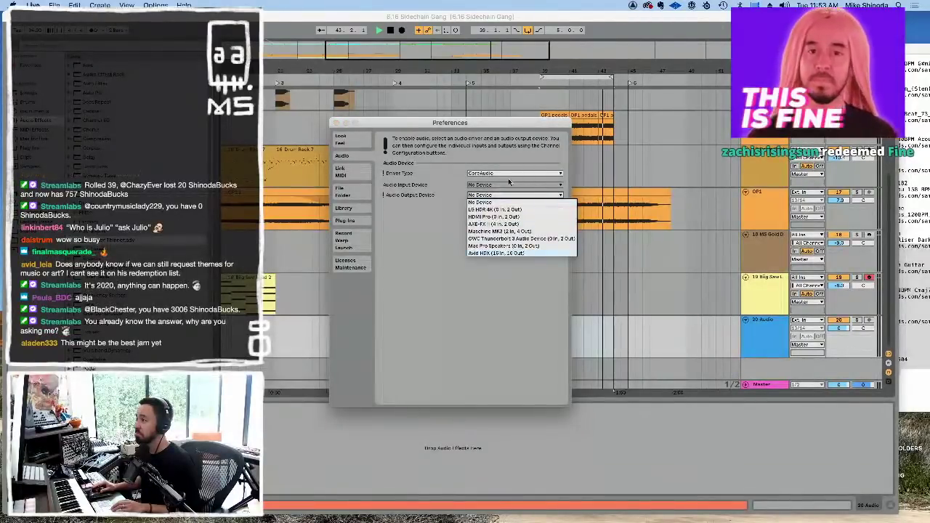
{"action": "left_click", "coordinate": [496, 253]}
{"action": "left_click", "coordinate": [514, 185]}
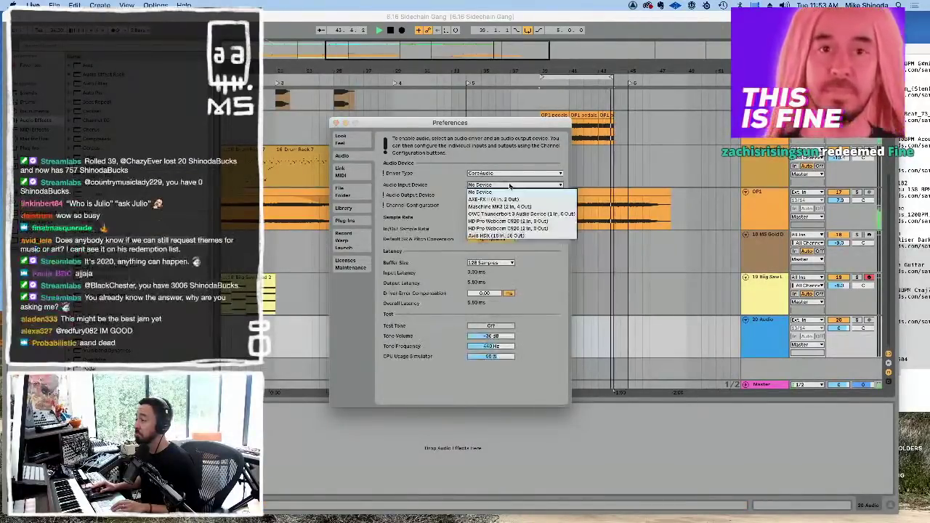
{"action": "left_click", "coordinate": [508, 237]}
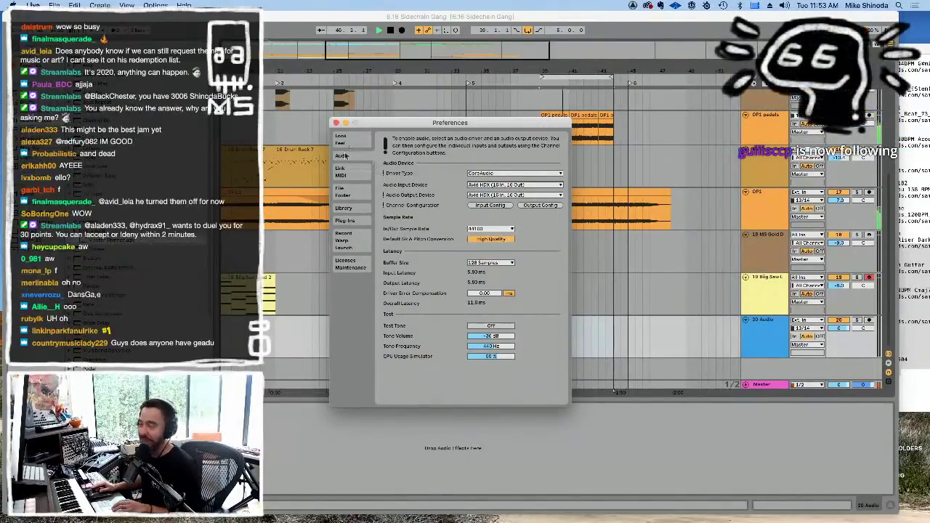
{"action": "left_click", "coordinate": [336, 124]}
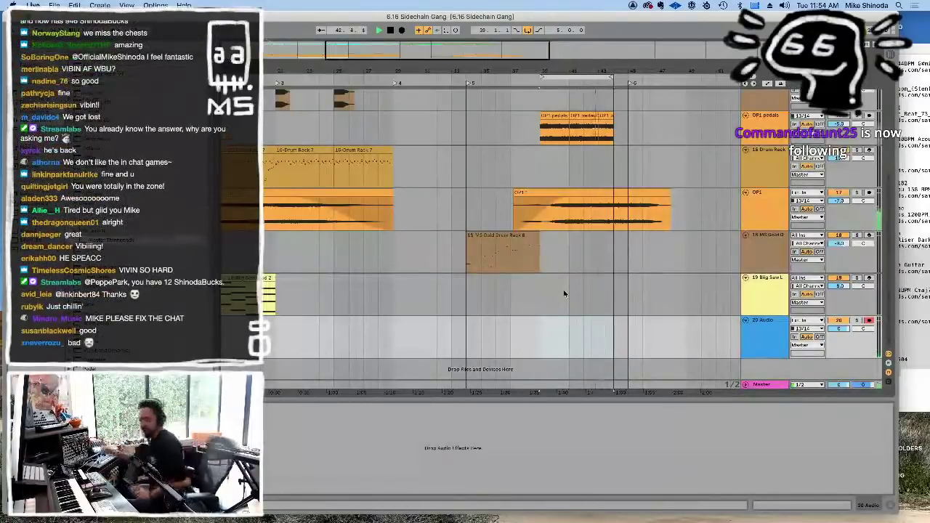
Step: Switch the 20 Audio track's input to 11/12 and record a take over the looped section
{"action": "left_click", "coordinate": [815, 329]}
{"action": "left_click", "coordinate": [802, 371]}
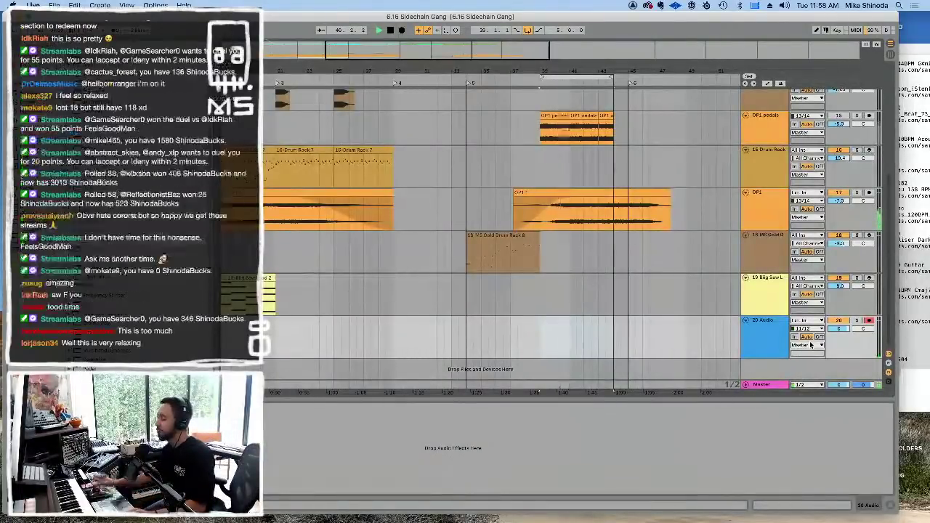
{"action": "key", "text": "F9"}
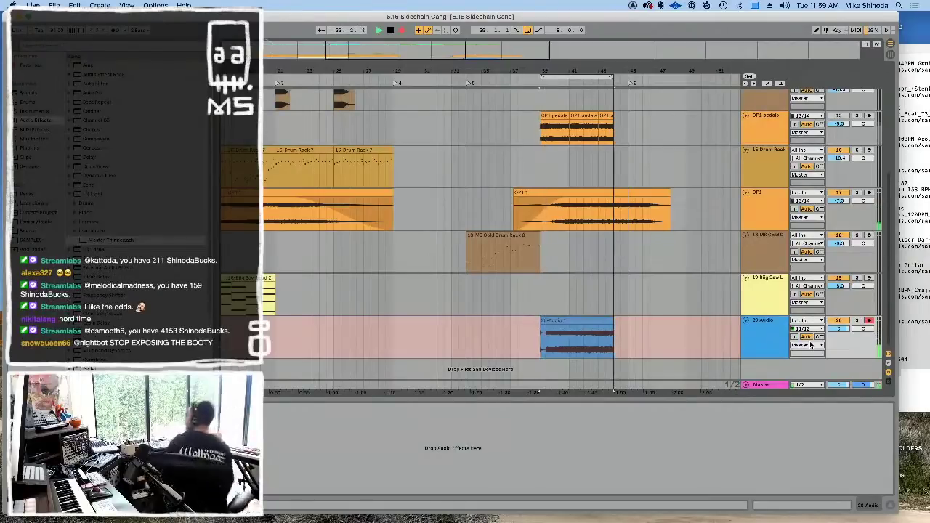
Step: Extend the later recorded clip on the 20 Audio track back to bar 39 so it fills the loop
{"action": "left_click", "coordinate": [564, 321]}
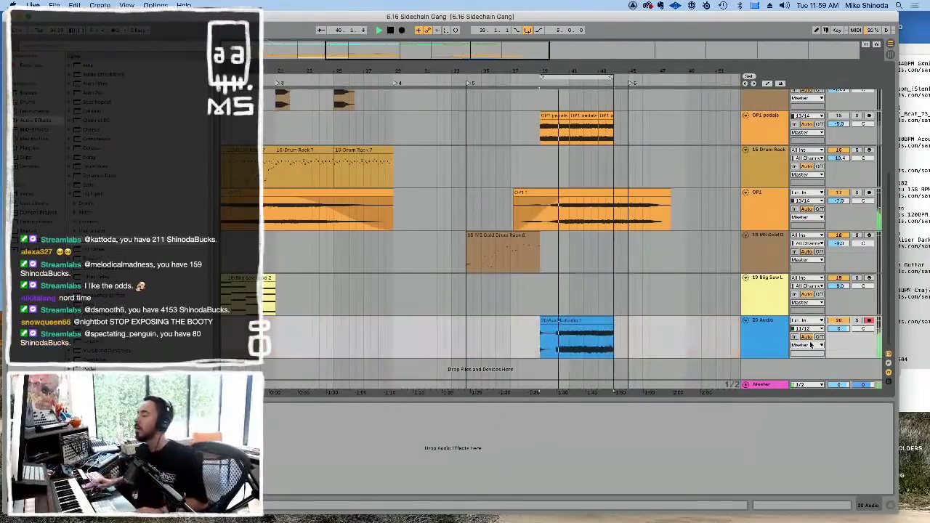
{"action": "left_click", "coordinate": [558, 321]}
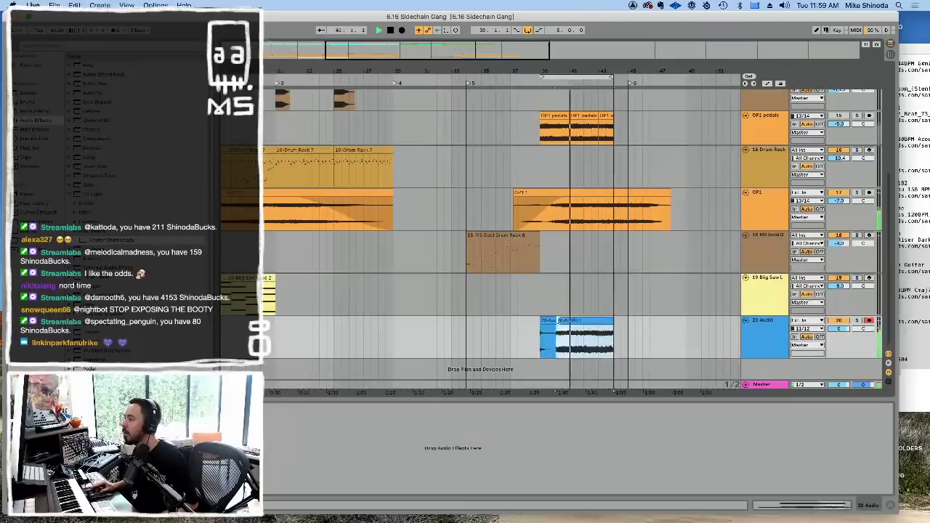
{"action": "left_click", "coordinate": [542, 324]}
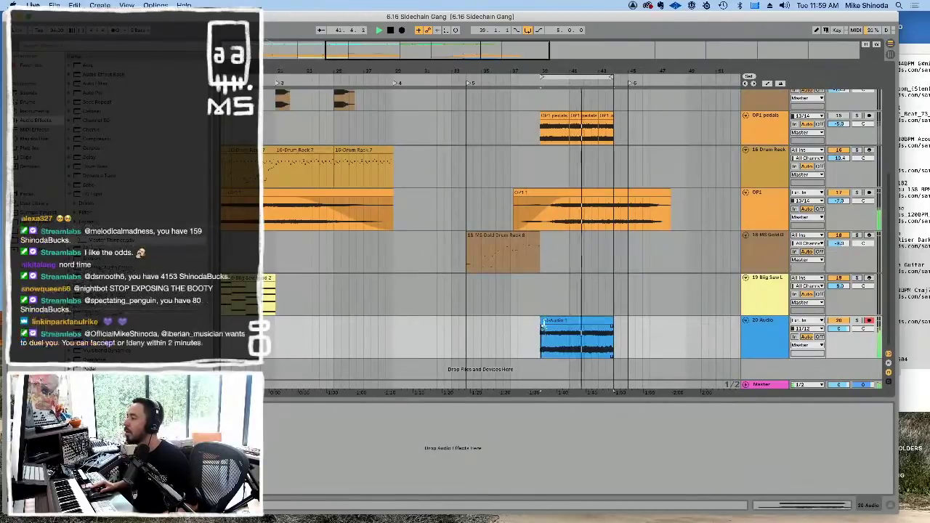
{"action": "left_click", "coordinate": [542, 325]}
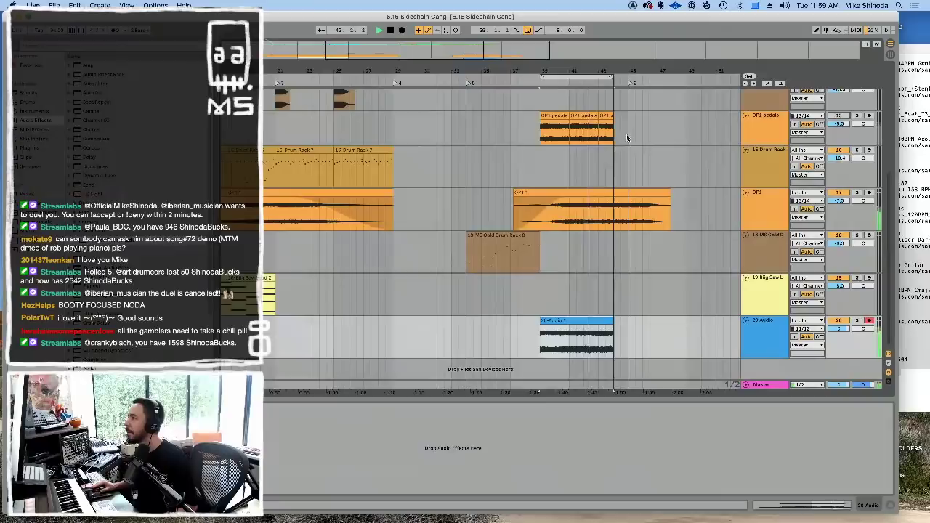
Step: Duplicate the 20 Audio clip directly after itself and cut the OP1 pedals clips from the looped section
{"action": "left_click_drag", "start_coordinate": [613, 136], "coordinate": [540, 136]}
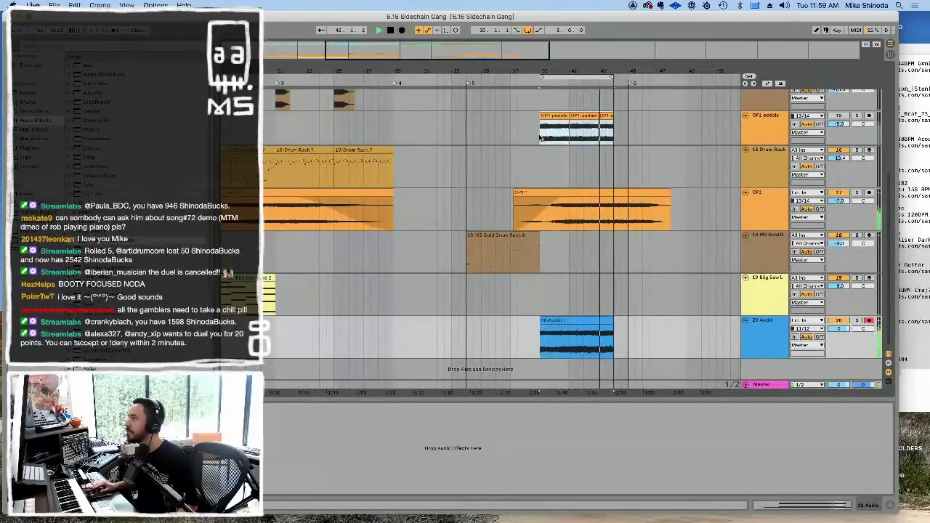
{"action": "left_click", "coordinate": [544, 139]}
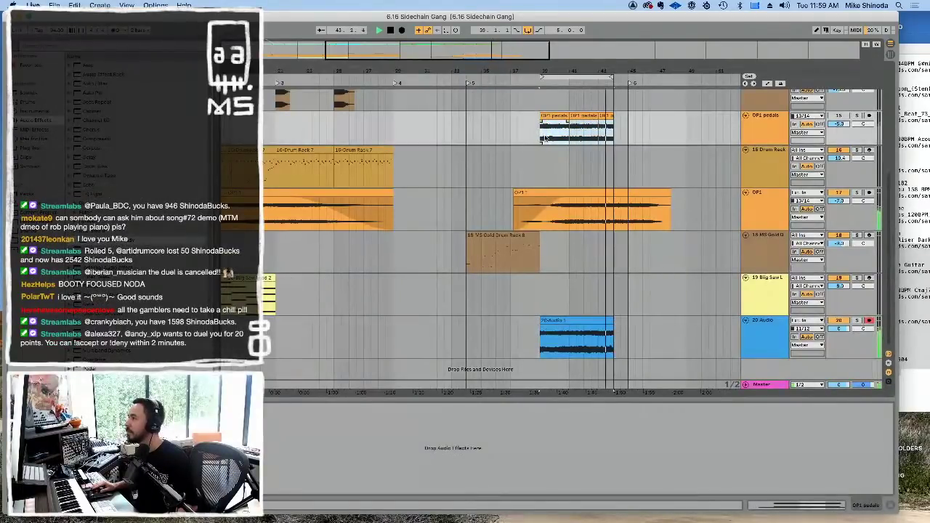
{"action": "left_click", "coordinate": [592, 335]}
{"action": "key", "text": "super+d"}
{"action": "left_click_drag", "start_coordinate": [613, 135], "coordinate": [539, 136]}
{"action": "key", "text": "Delete"}
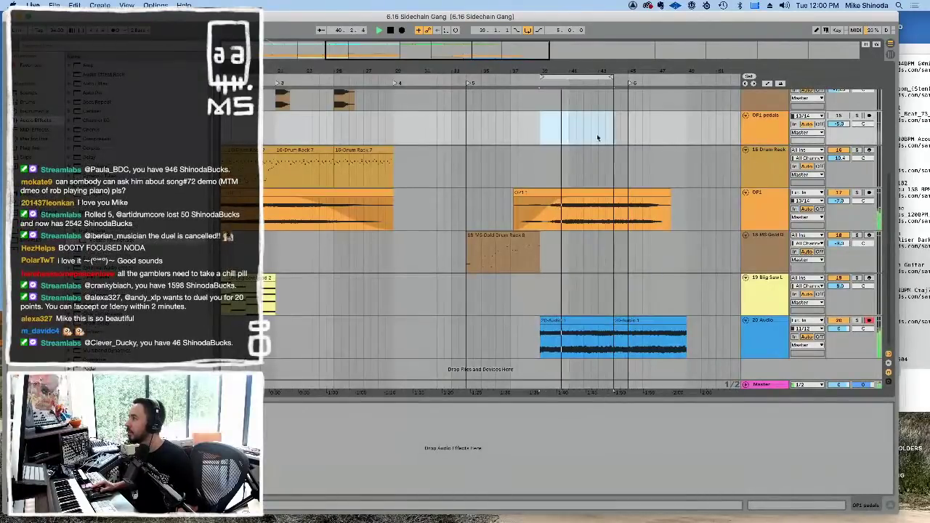
Step: Paste the cut OP1 pedals clips at locator 4 on their track, undoing a first paste at locator 3
{"action": "left_click", "coordinate": [275, 133]}
{"action": "key", "text": "super+v"}
{"action": "key", "text": "super+z"}
{"action": "left_click", "coordinate": [392, 126]}
{"action": "key", "text": "super+v"}
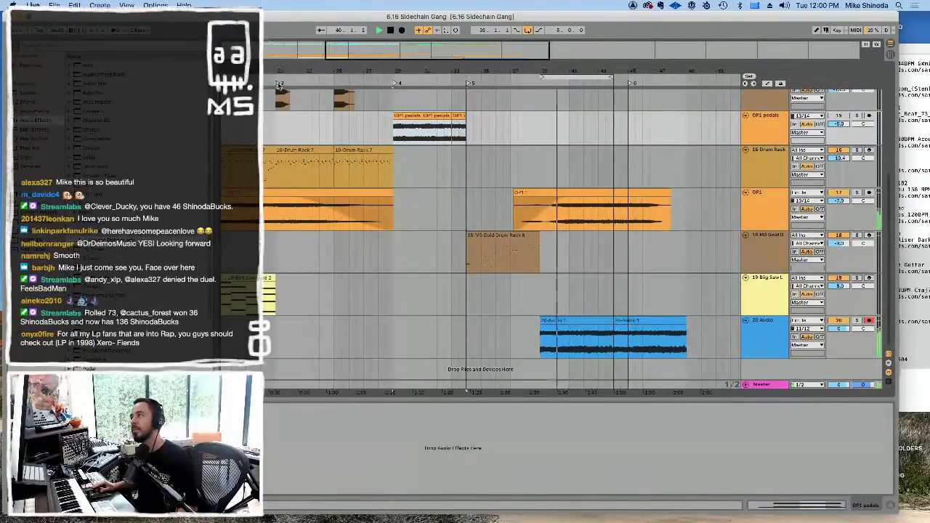
Step: Play from locator 3, move the OP1 pedals clips from locator 4 to bar 25 and remove the part past locator 4
{"action": "left_click", "coordinate": [279, 84]}
{"action": "scroll", "coordinate": [451, 145], "scroll_direction": "up", "scroll_amount": 5}
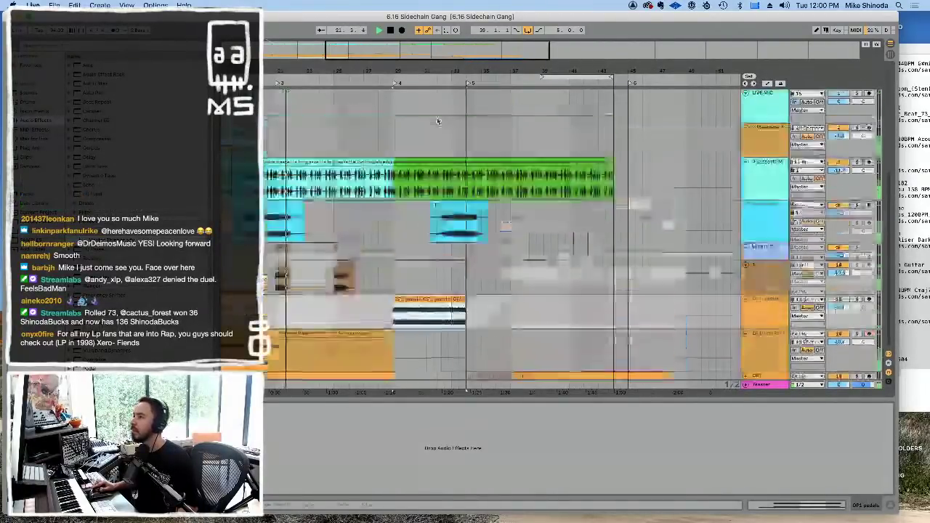
{"action": "scroll", "coordinate": [458, 182], "scroll_direction": "down", "scroll_amount": 2}
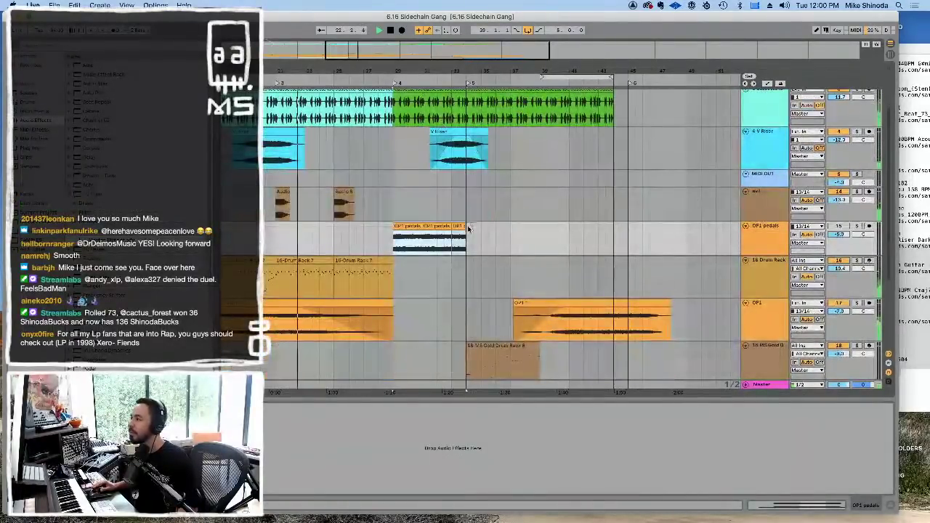
{"action": "left_click_drag", "start_coordinate": [468, 241], "coordinate": [406, 233]}
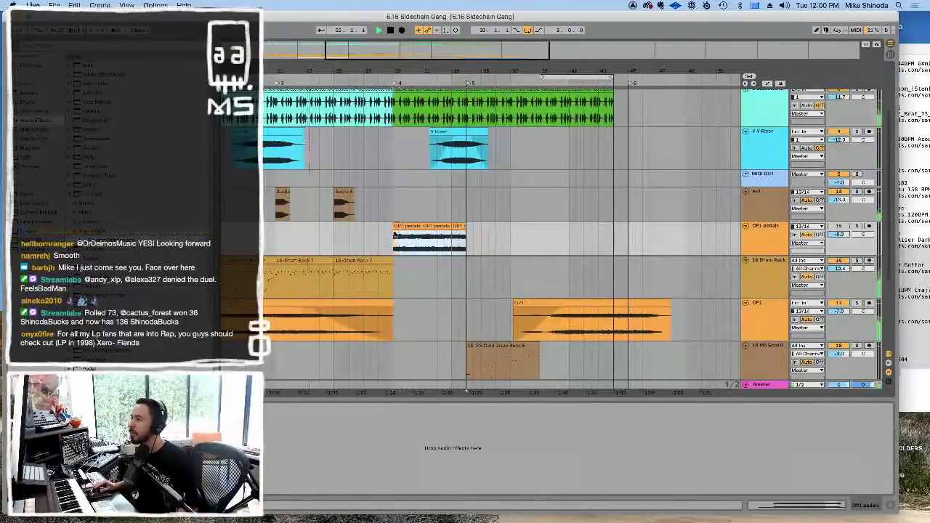
{"action": "key", "text": "Delete"}
{"action": "left_click", "coordinate": [335, 237]}
{"action": "key", "text": "super+v"}
{"action": "left_click_drag", "start_coordinate": [432, 245], "coordinate": [394, 237]}
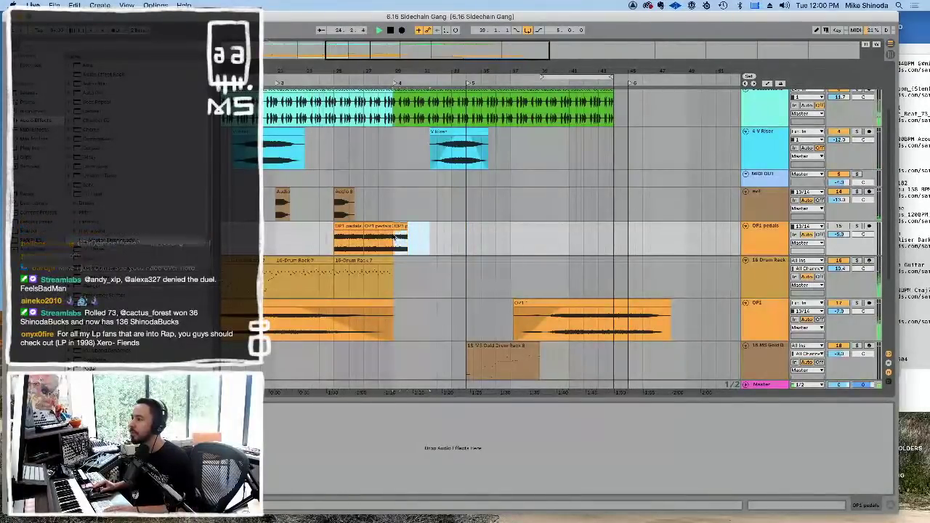
Step: Reactivate the OP1 pedals track and paste a copy of its bar 25 clips at locator 3
{"action": "left_click", "coordinate": [846, 227]}
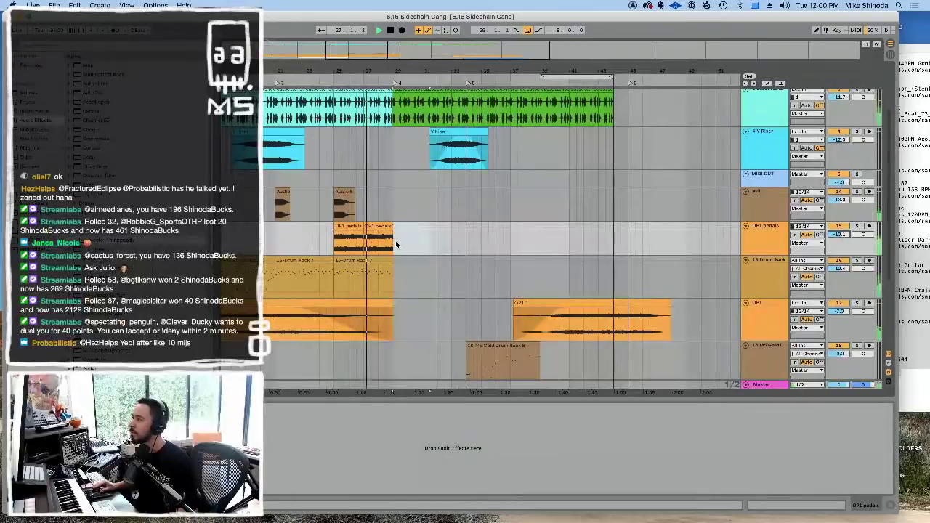
{"action": "left_click", "coordinate": [335, 237]}
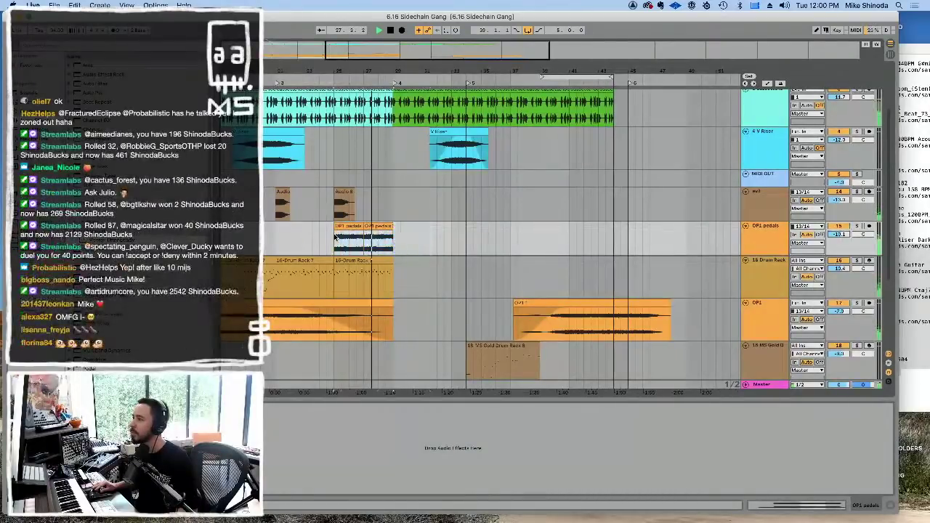
{"action": "left_click", "coordinate": [277, 236]}
{"action": "key", "text": "super+v"}
{"action": "left_click", "coordinate": [336, 243]}
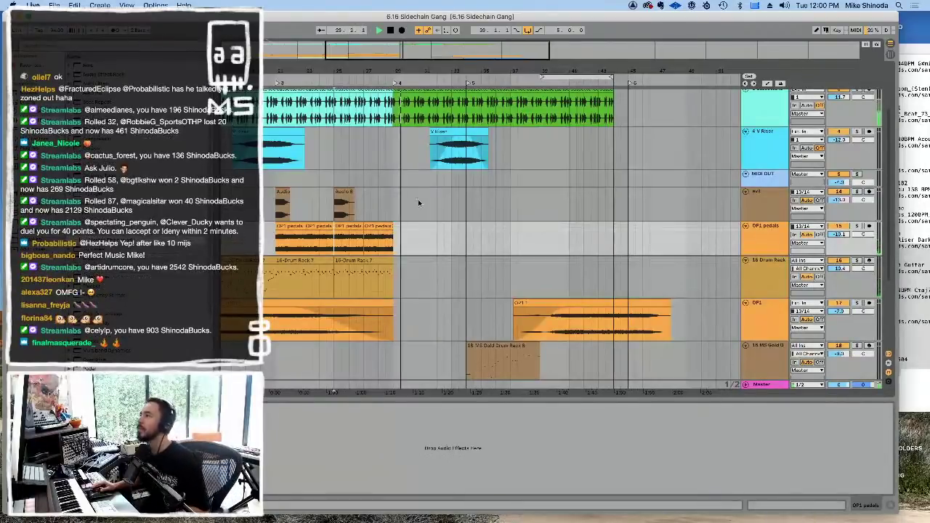
Step: Copy the last OP1 pedals clip and paste it three times in a row from locator 4
{"action": "left_click", "coordinate": [383, 226]}
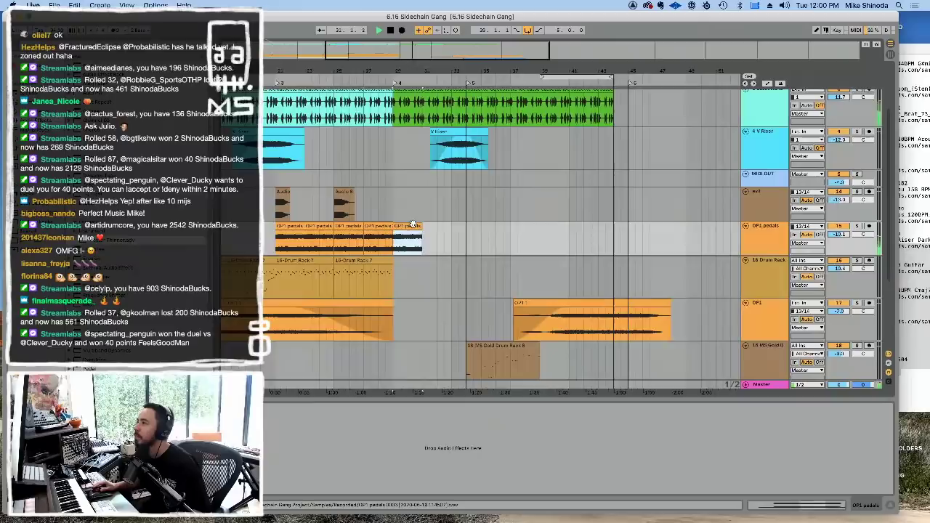
{"action": "key", "text": "super+v"}
{"action": "key", "text": "super+v"}
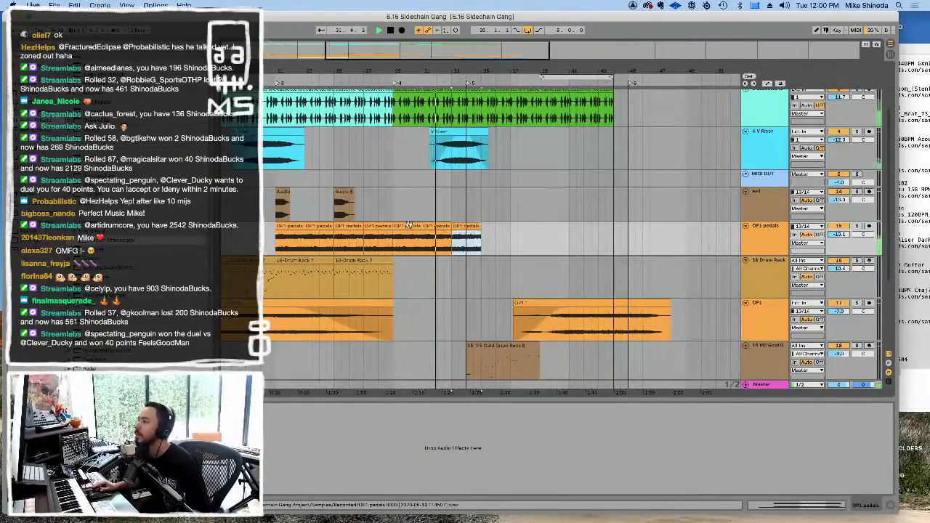
Step: Remove the OP1 pedals audio past locator 5 and add an Auto Filter to that track
{"action": "left_click", "coordinate": [495, 240]}
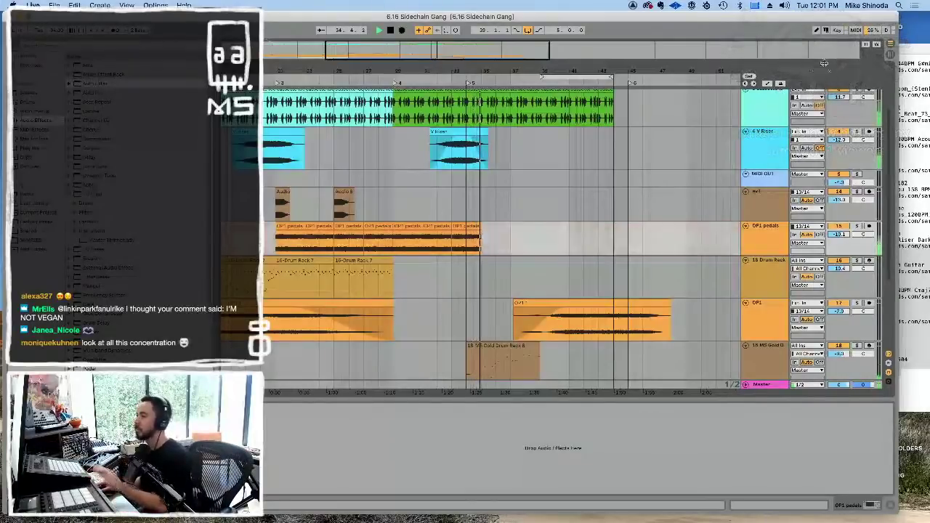
{"action": "key", "text": "Delete"}
{"action": "left_click_drag", "start_coordinate": [75, 84], "coordinate": [266, 456]}
Step: Try removing the two recorded clips after locator 5 on the 20 Audio track, and undo the removal
{"action": "scroll", "coordinate": [600, 338], "scroll_direction": "down", "scroll_amount": 5}
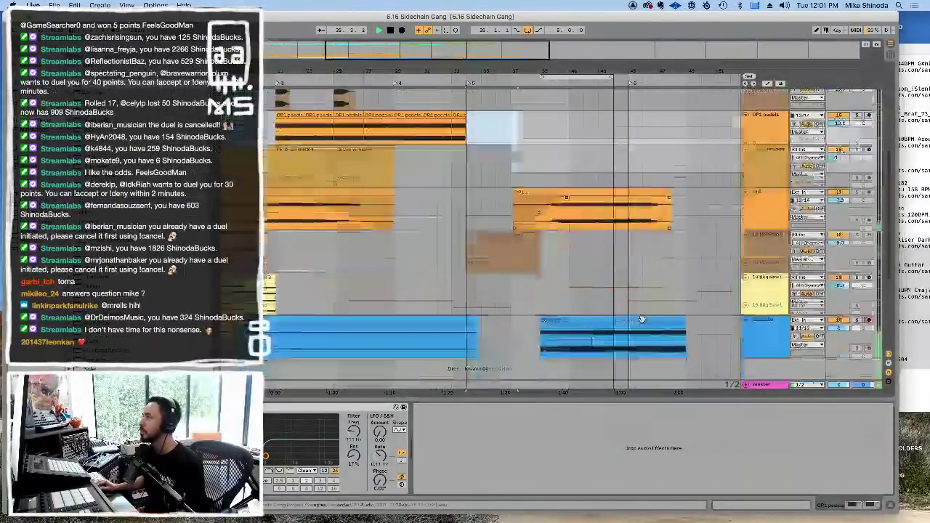
{"action": "left_click", "coordinate": [594, 323]}
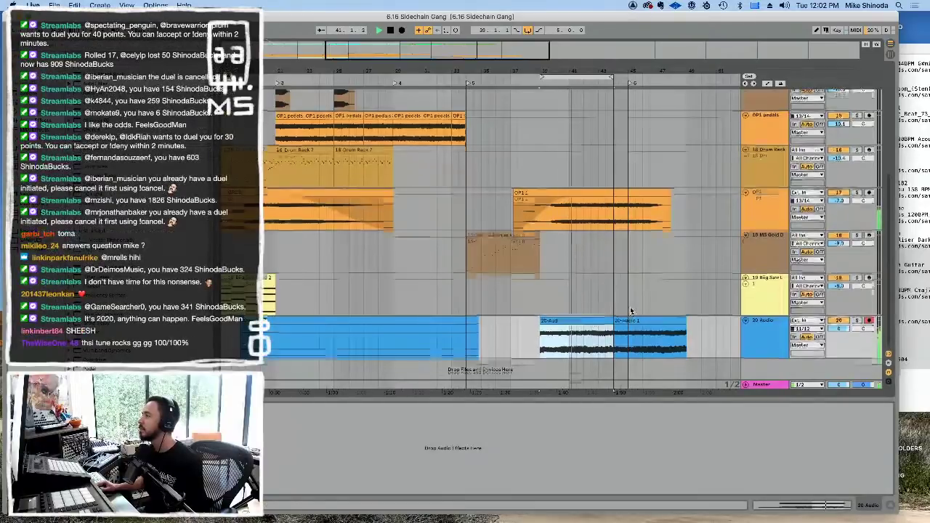
{"action": "scroll", "coordinate": [625, 298], "scroll_direction": "up", "scroll_amount": 7}
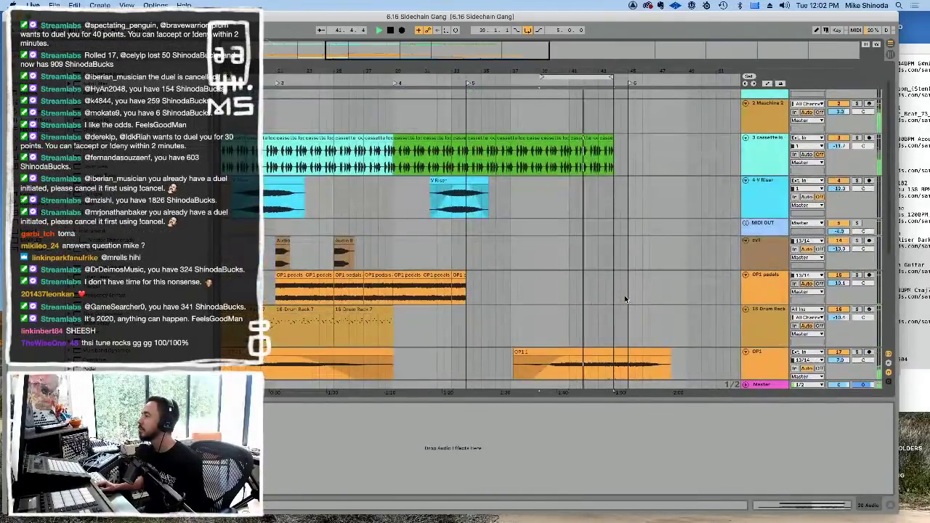
{"action": "scroll", "coordinate": [625, 299], "scroll_direction": "down", "scroll_amount": 7}
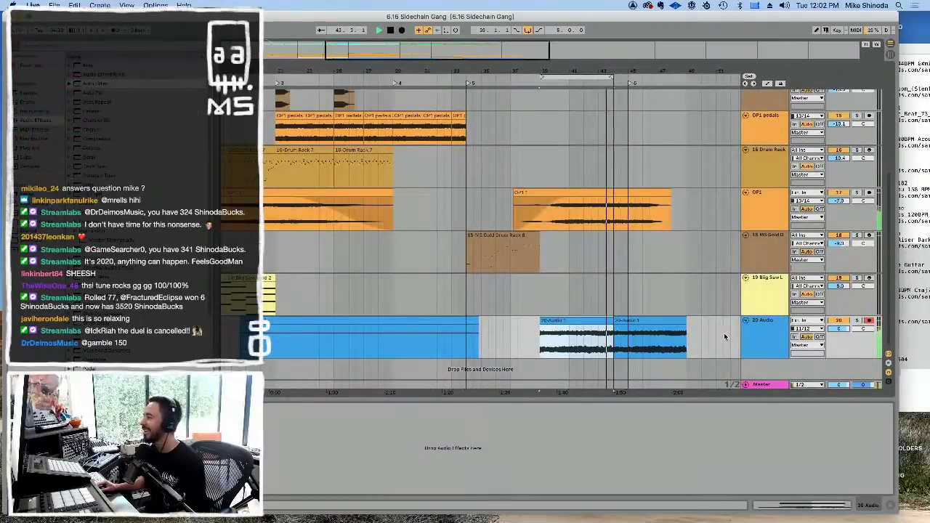
{"action": "left_click_drag", "start_coordinate": [721, 333], "coordinate": [534, 339]}
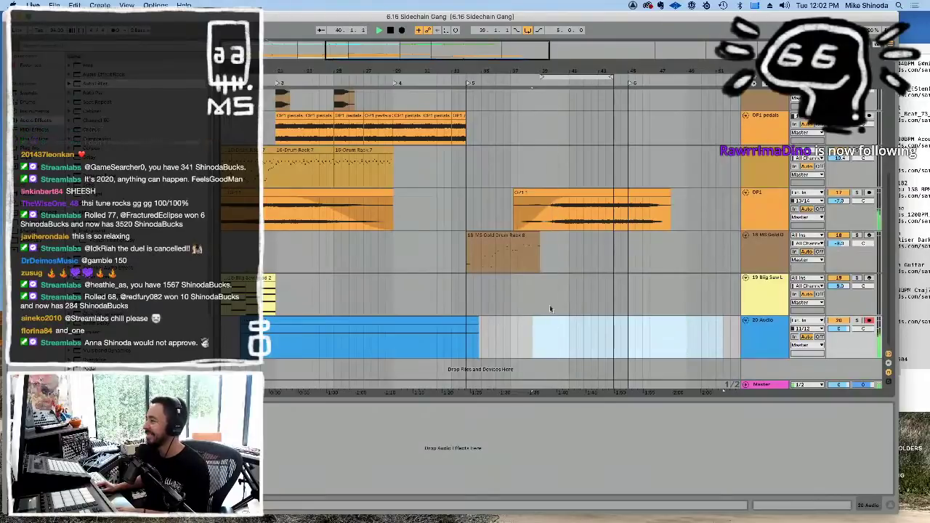
{"action": "key", "text": "Delete"}
{"action": "key", "text": "super+z"}
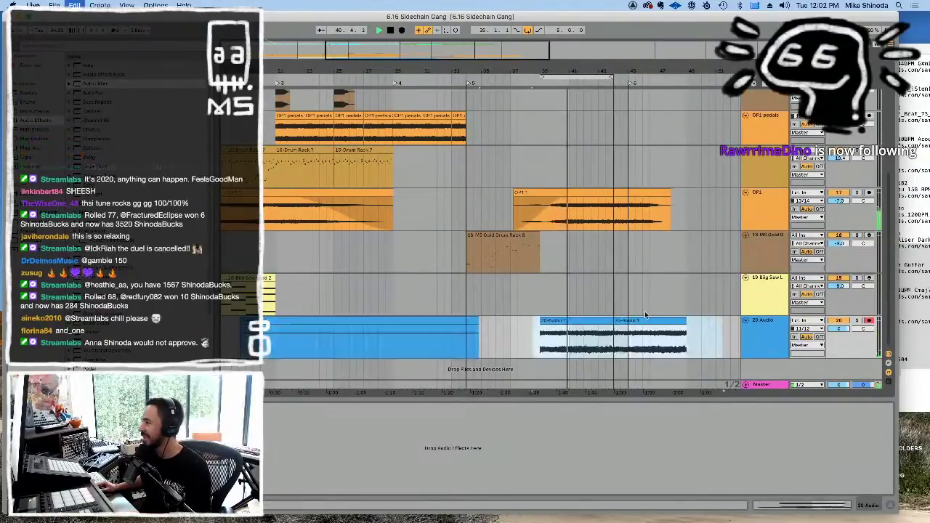
Step: Record a short new take over the 20 Audio clips from about bar 41
{"action": "key", "text": "F9"}
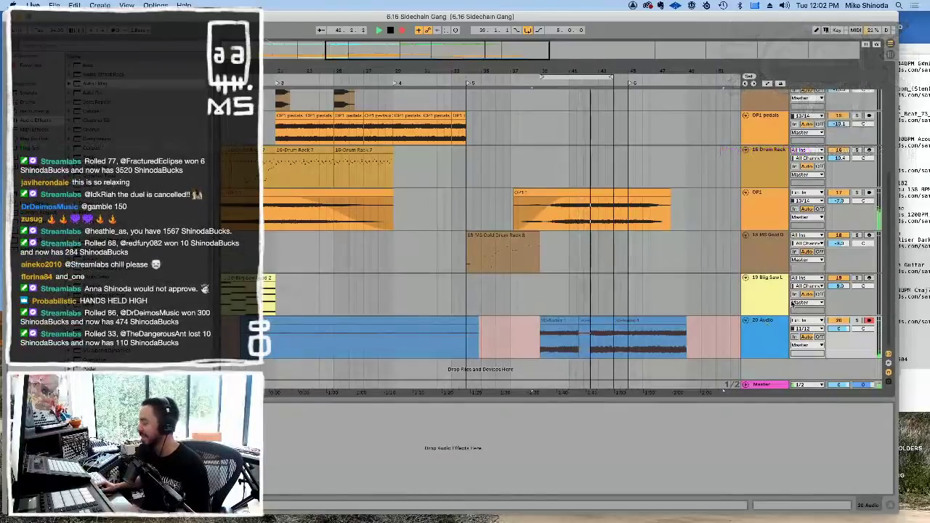
{"action": "key", "text": "F9"}
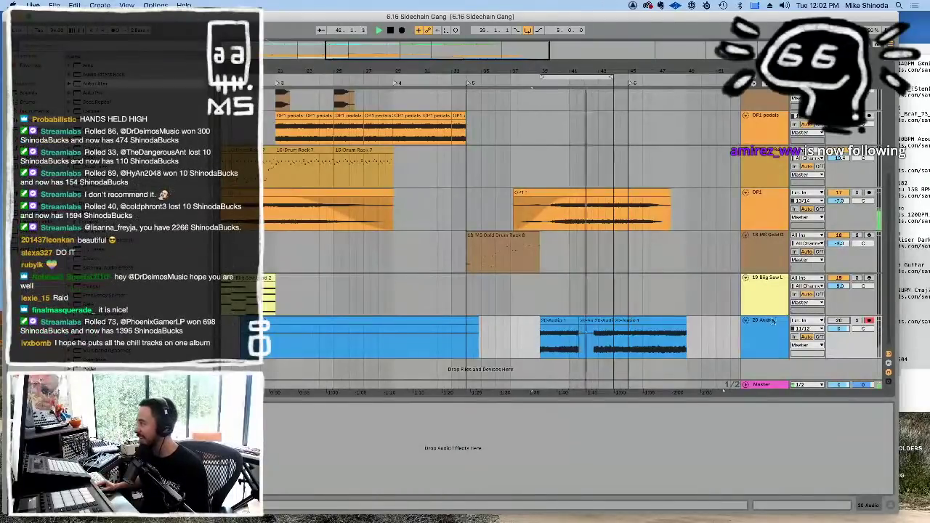
Step: Group the tracks below LIVE MIC, starting with the Maschine 2 track, into one group track
{"action": "scroll", "coordinate": [774, 319], "scroll_direction": "up", "scroll_amount": 5}
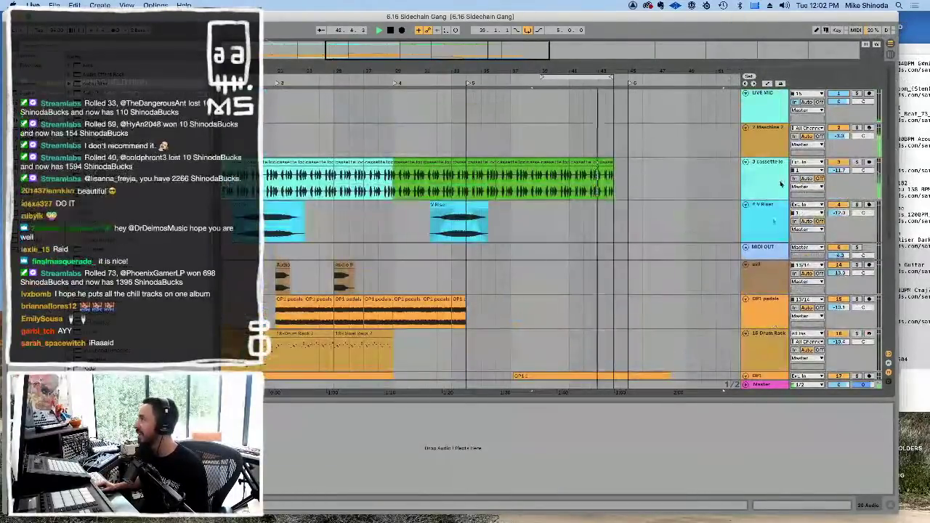
{"action": "left_click", "coordinate": [769, 131]}
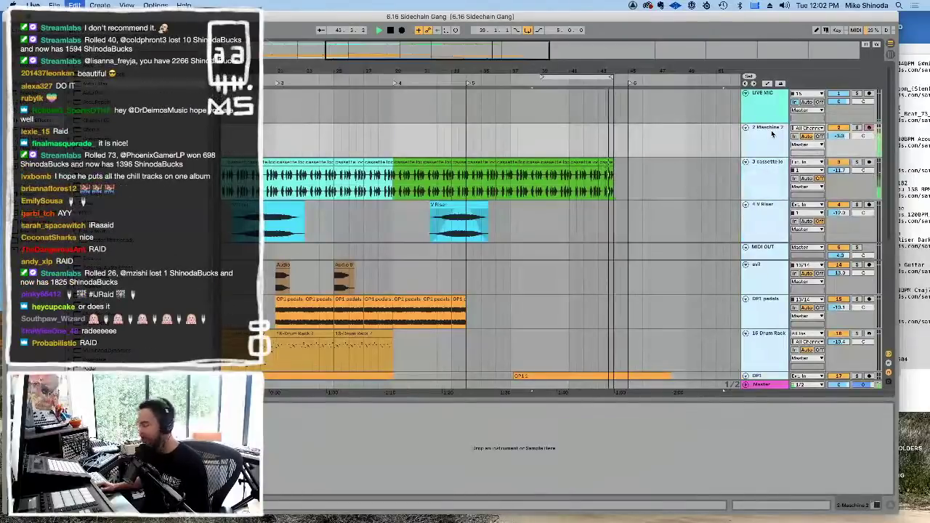
{"action": "key", "text": "super+g"}
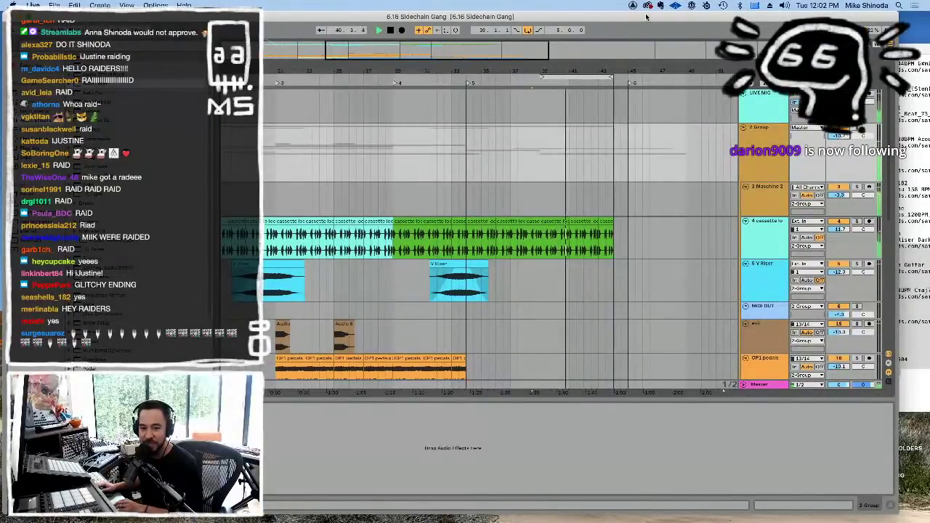
{"action": "key", "text": "F11"}
{"action": "key", "text": "F11"}
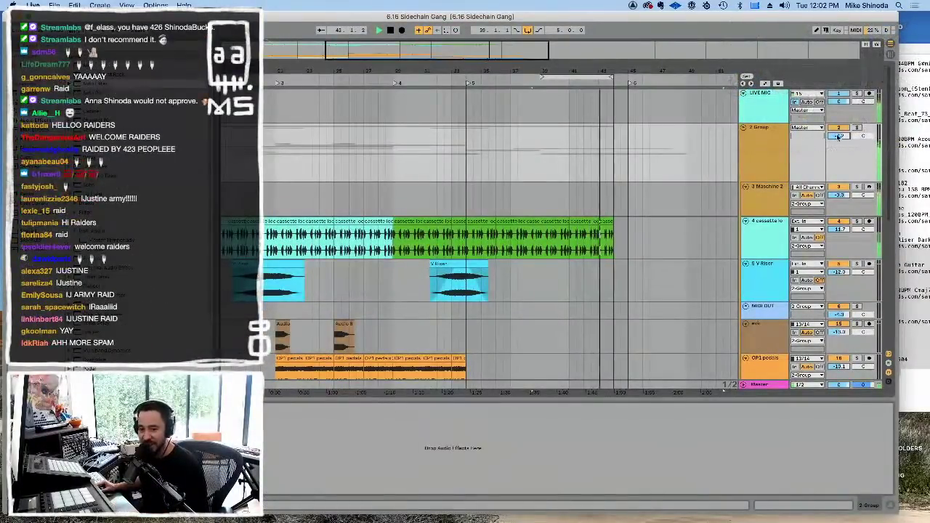
Step: Play the arrangement briefly from the beginning
{"action": "left_click_drag", "start_coordinate": [556, 64], "coordinate": [422, 40]}
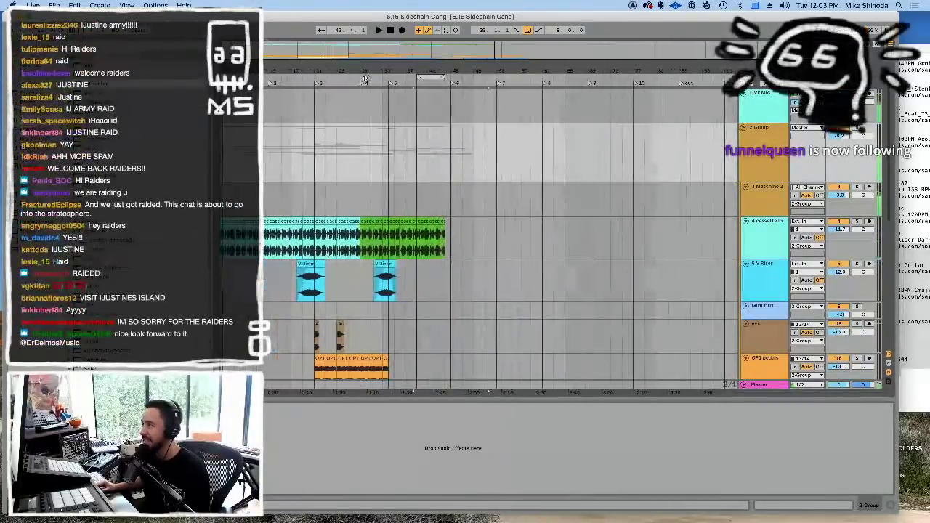
{"action": "left_click_drag", "start_coordinate": [368, 73], "coordinate": [505, 96]}
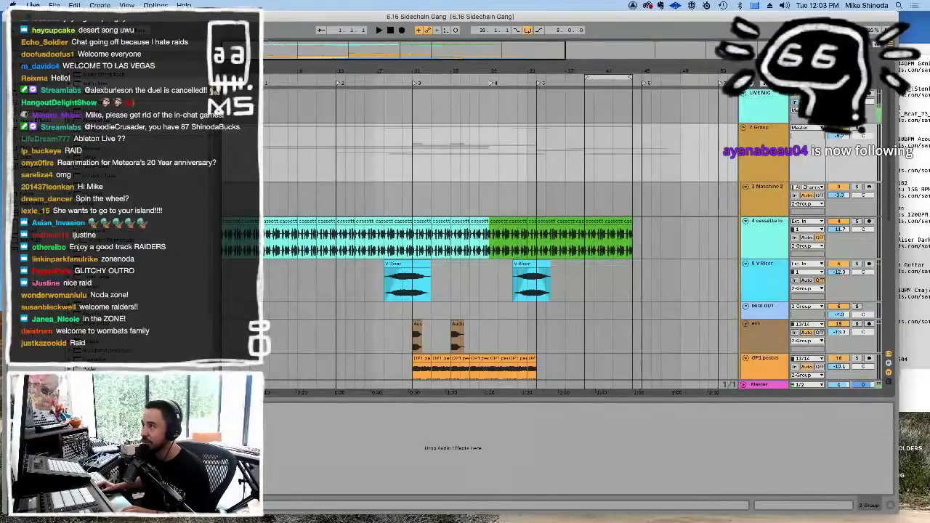
{"action": "key", "text": "space"}
{"action": "key", "text": "space"}
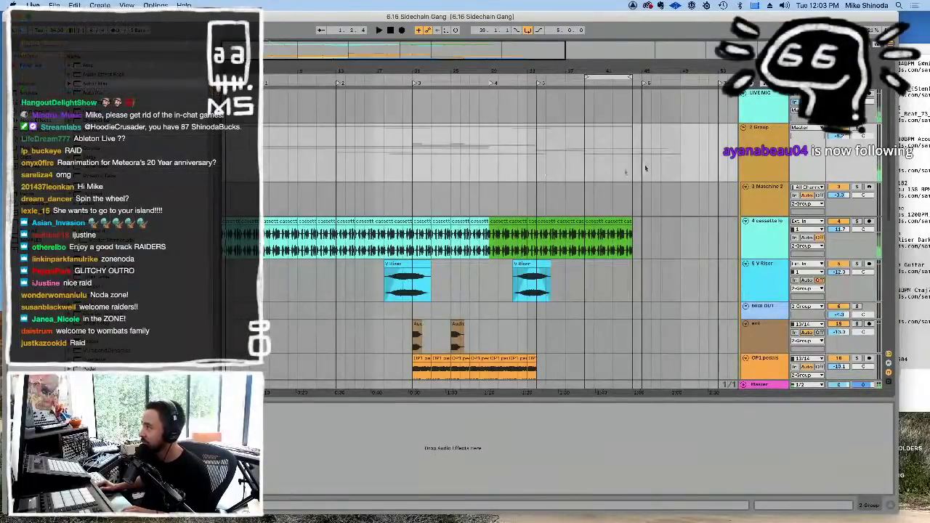
{"action": "scroll", "coordinate": [681, 188], "scroll_direction": "down", "scroll_amount": 4}
{"action": "scroll", "coordinate": [720, 185], "scroll_direction": "up", "scroll_amount": 4}
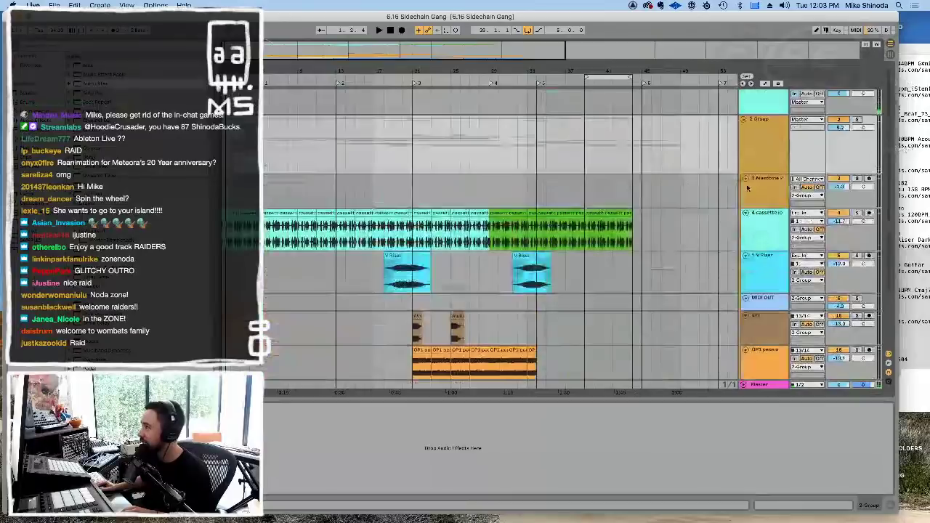
Step: Open the Maschine 2 plug-in and assign Pattern 1 of Group C1 to Scene 1
{"action": "left_click", "coordinate": [761, 181]}
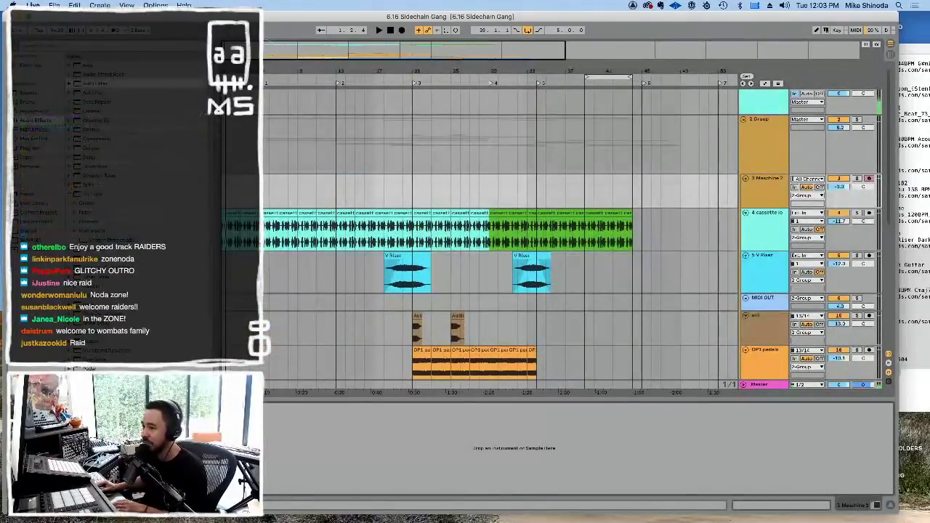
{"action": "key", "text": "alt+super+p"}
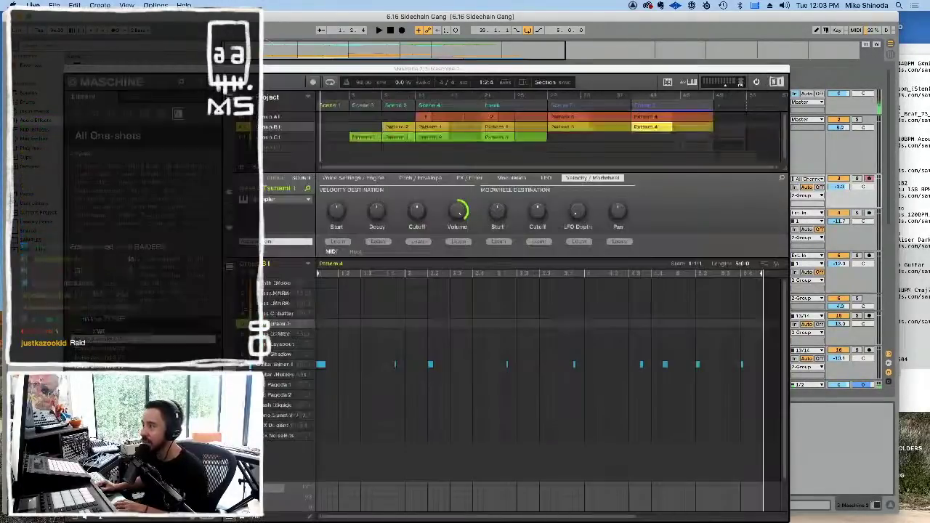
{"action": "left_click", "coordinate": [287, 138]}
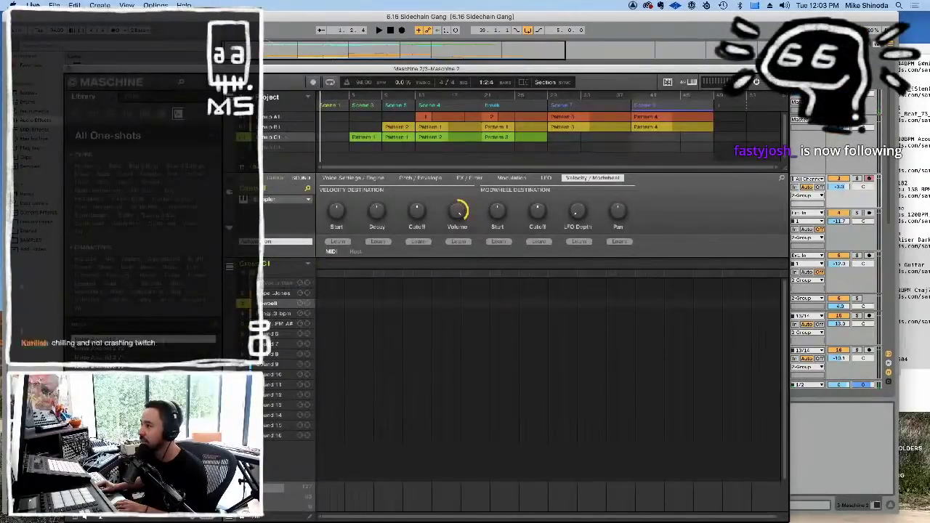
{"action": "right_click", "coordinate": [329, 140]}
{"action": "mouse_move", "coordinate": [371, 153]}
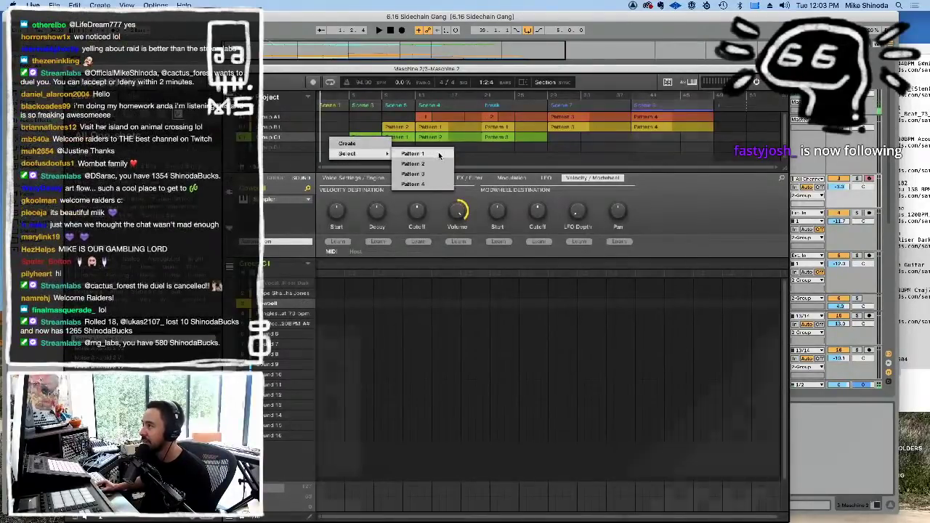
{"action": "left_click", "coordinate": [412, 154]}
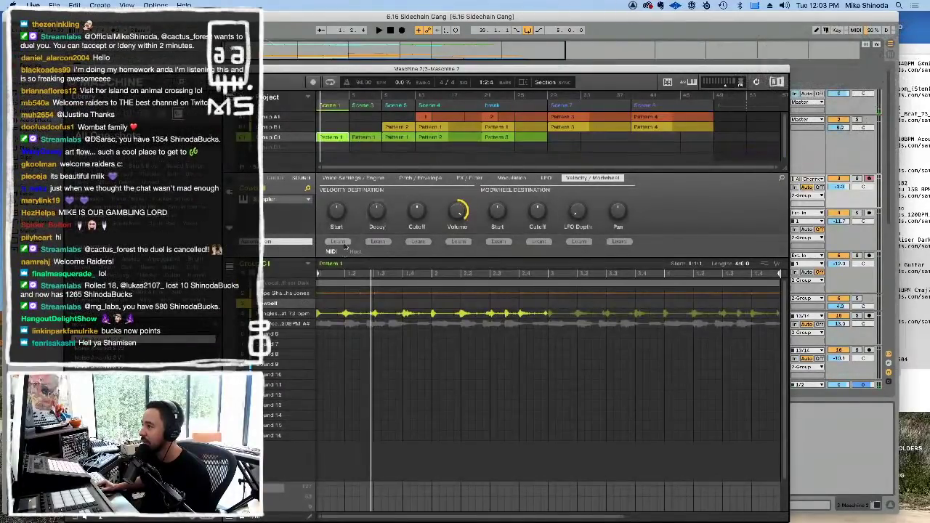
Step: Make Scene 1 unique and remove the 73 bpm loop event from its Group C1 pattern
{"action": "right_click", "coordinate": [337, 106]}
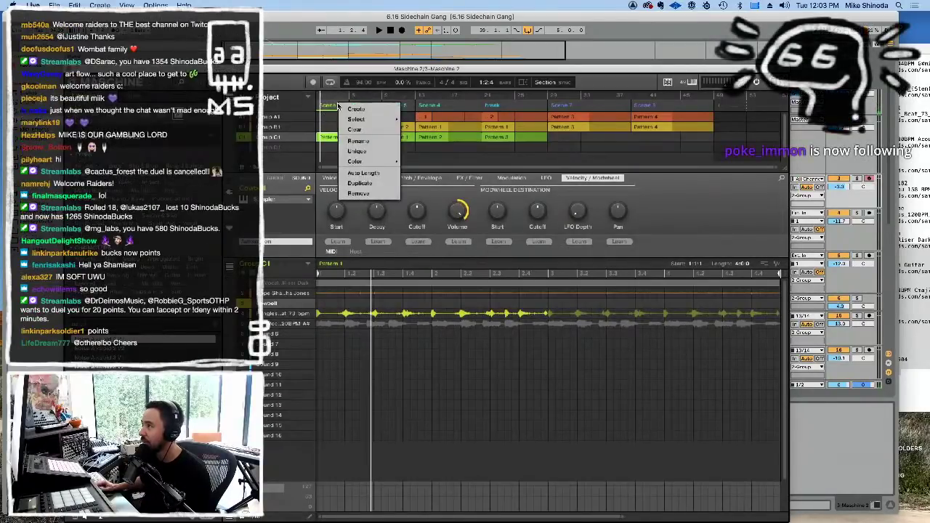
{"action": "mouse_move", "coordinate": [347, 120]}
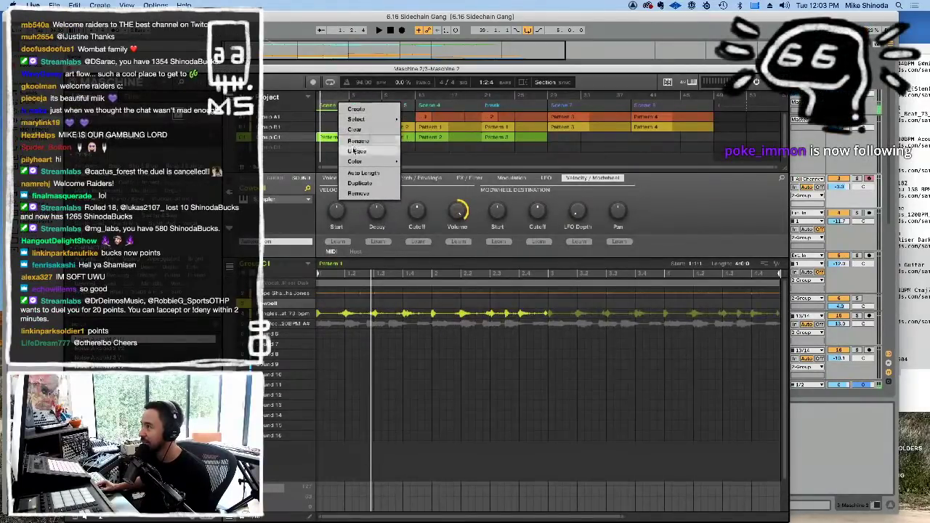
{"action": "left_click", "coordinate": [356, 151]}
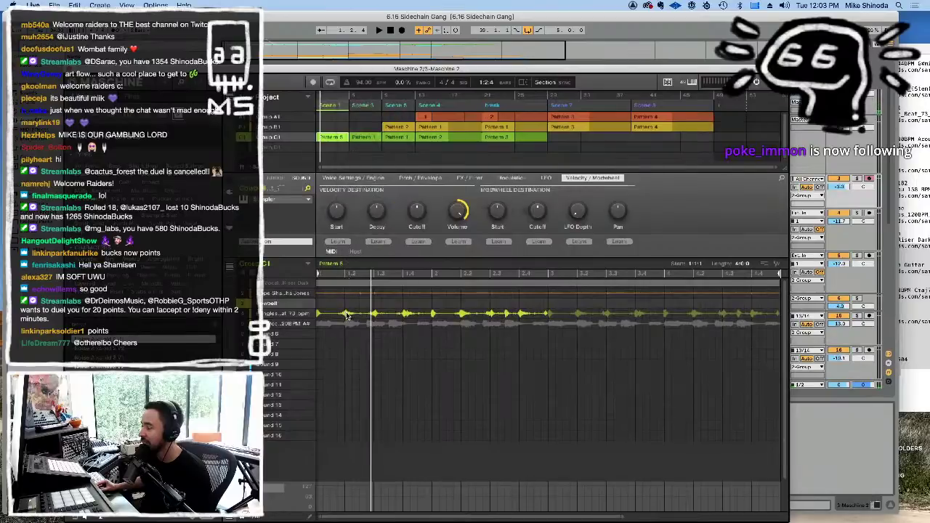
{"action": "left_click", "coordinate": [349, 291]}
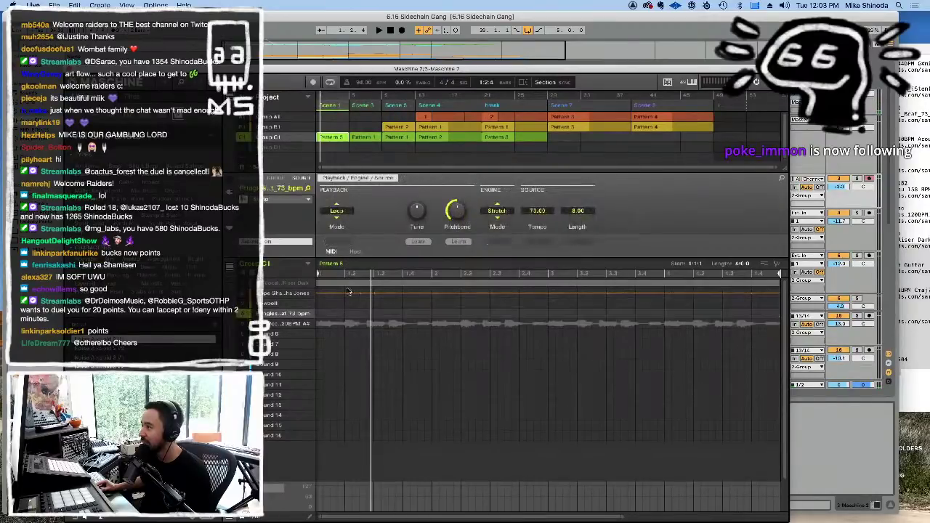
Step: Switch Group C1 in Scene 3 to Pattern 5
{"action": "left_click", "coordinate": [364, 138]}
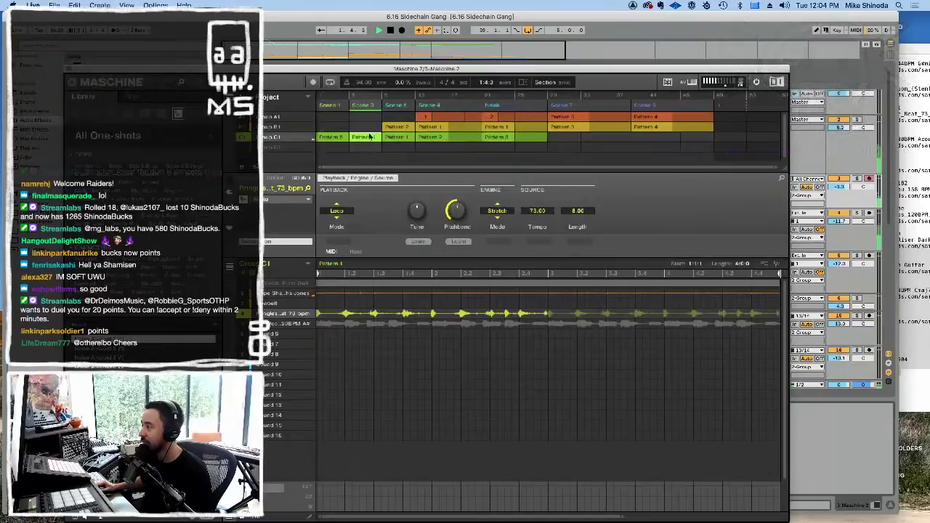
{"action": "right_click", "coordinate": [370, 136]}
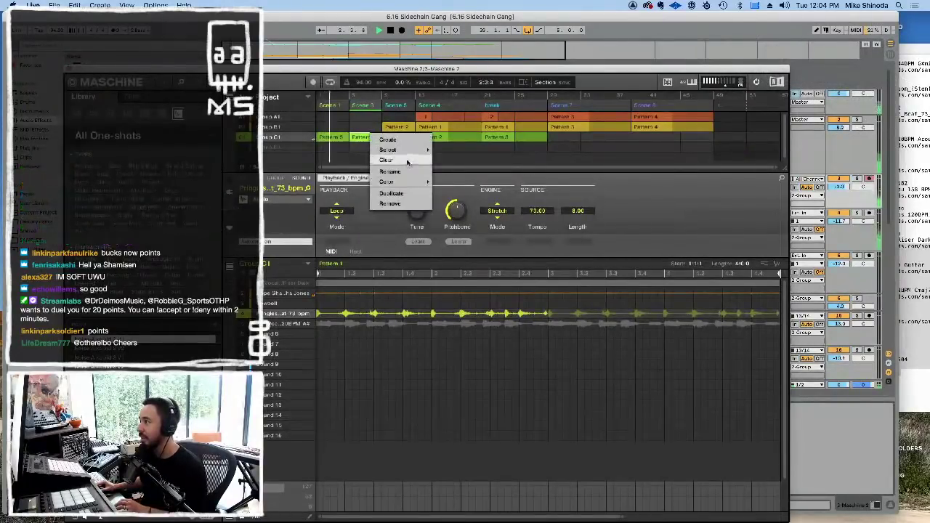
{"action": "mouse_move", "coordinate": [403, 150]}
{"action": "left_click", "coordinate": [470, 191]}
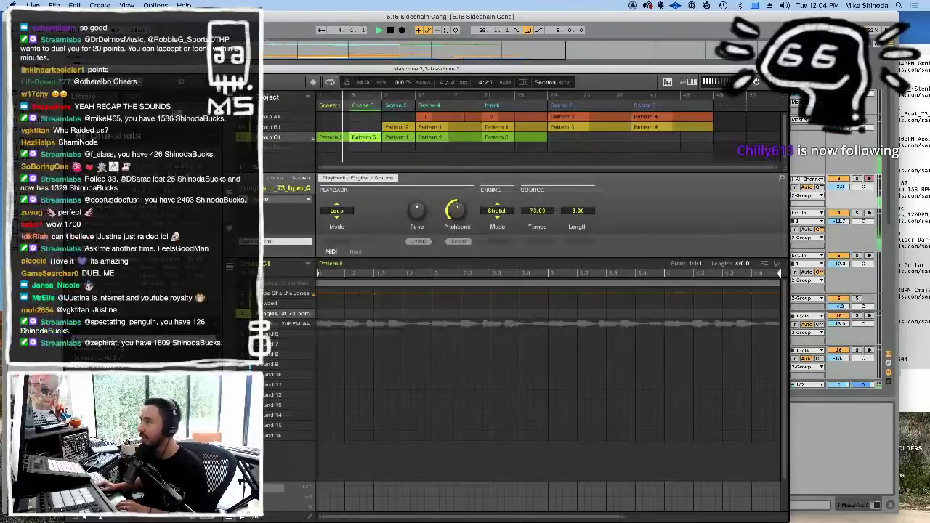
Step: Hide the Maschine plug-in window and extend the arrangement loop back to bar 1, making it 43 bars long
{"action": "key", "text": "super+alt+p"}
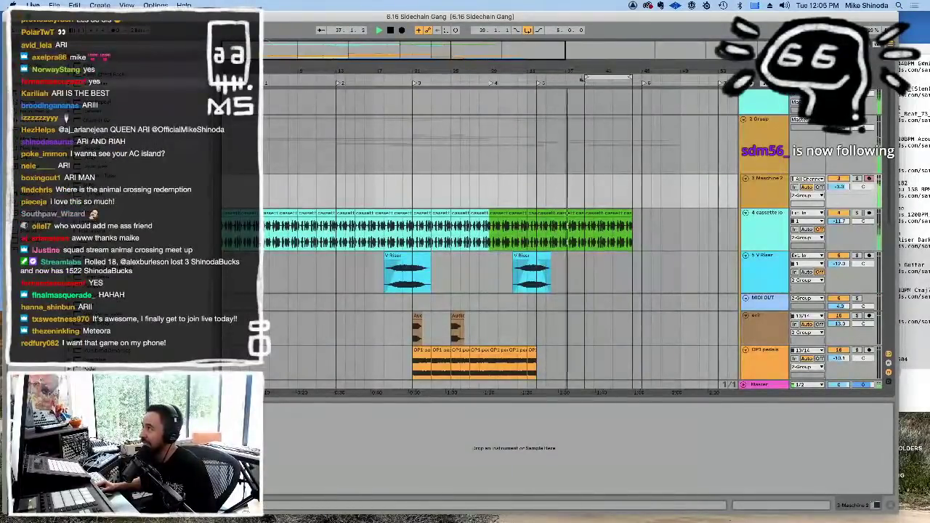
{"action": "left_click_drag", "start_coordinate": [586, 77], "coordinate": [222, 76]}
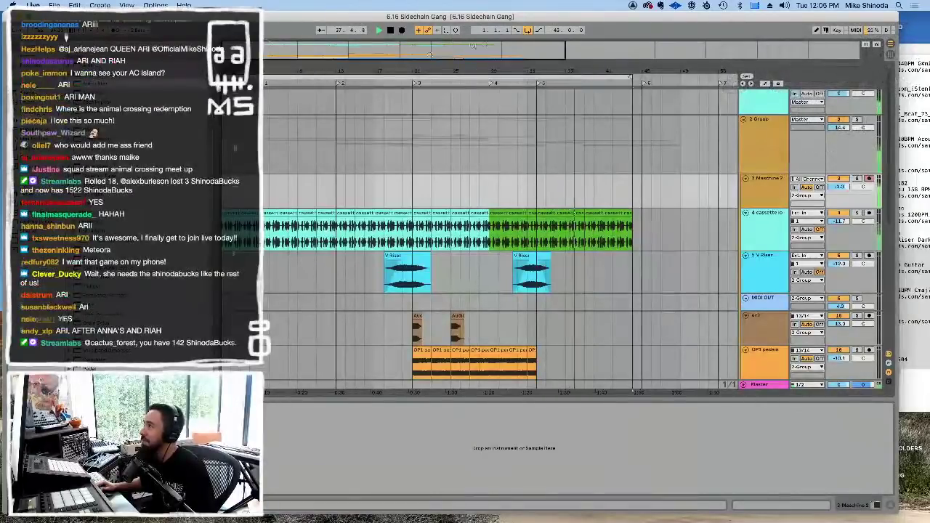
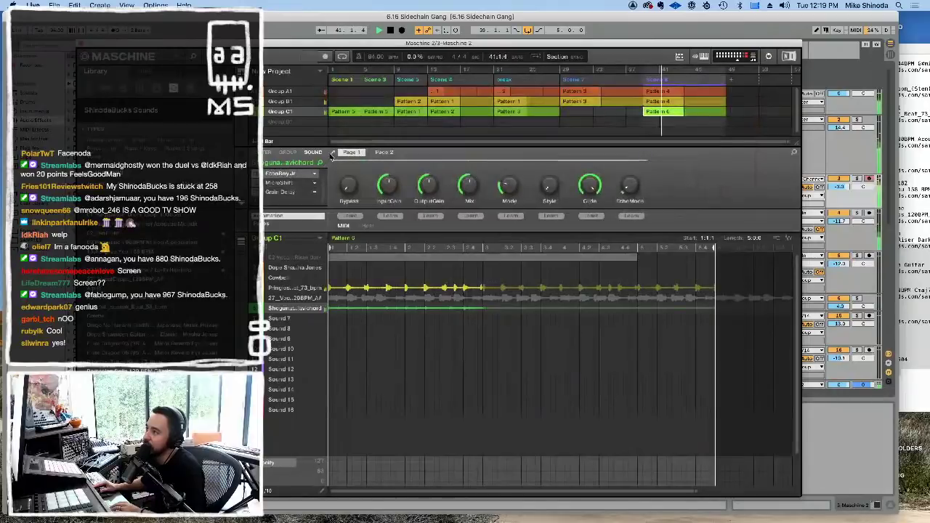
Step: Inspect the EchoBoy Jr. and MicroShift effect settings on Group C1's clavichord sound, closing each effect window
{"action": "left_click", "coordinate": [314, 178]}
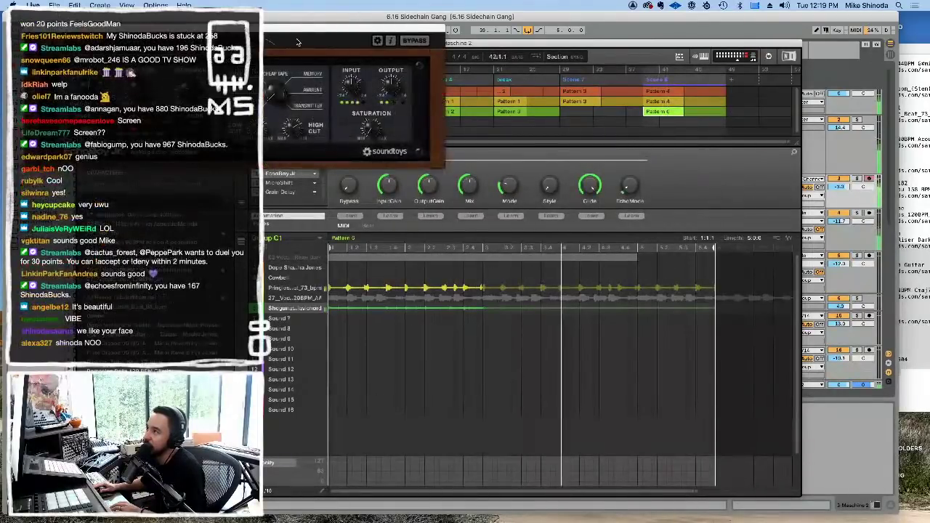
{"action": "left_click_drag", "start_coordinate": [301, 30], "coordinate": [626, 82]}
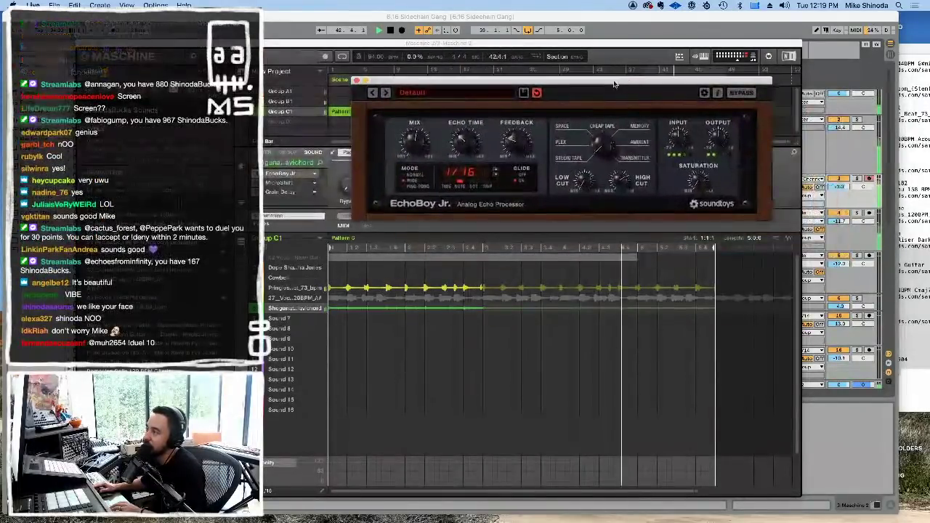
{"action": "left_click", "coordinate": [357, 80]}
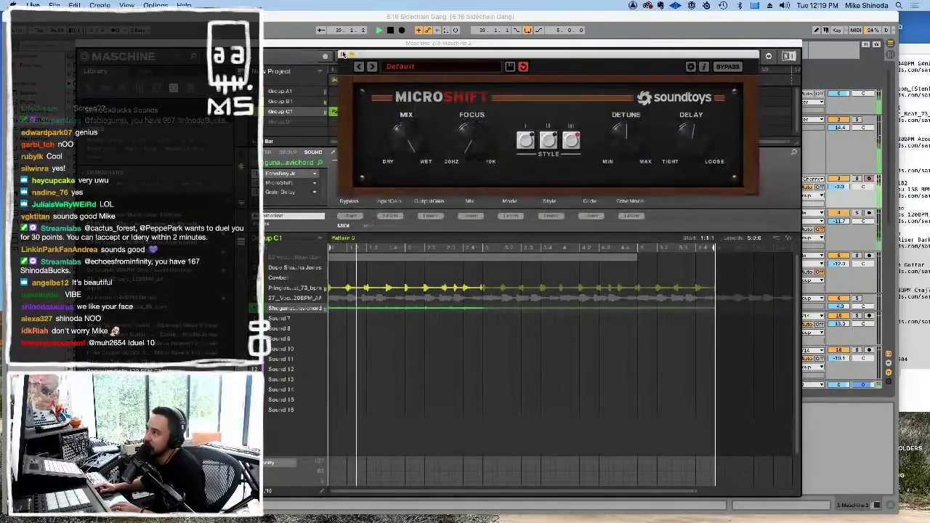
{"action": "left_click", "coordinate": [342, 55]}
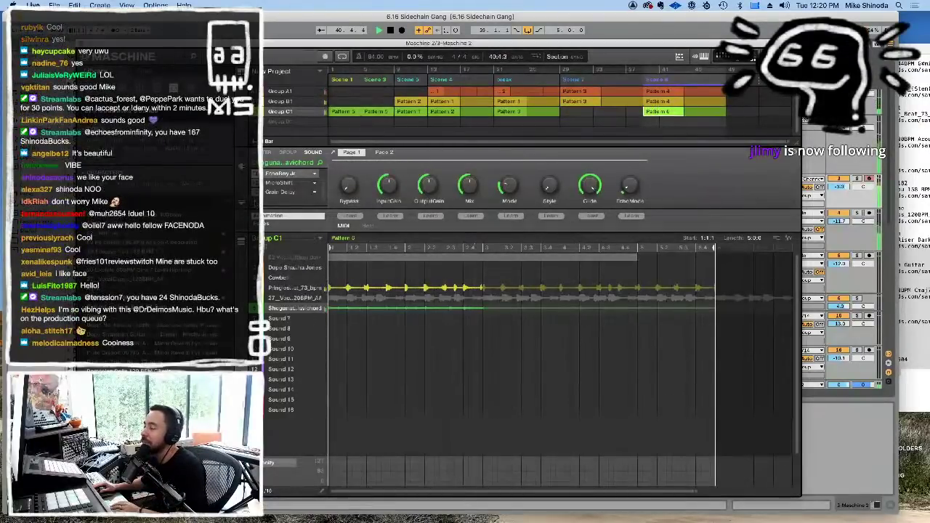
Step: Add the LFOTool (AU) effect to Group C1's clavichord sound, view its settings and close its window
{"action": "left_click", "coordinate": [314, 201]}
{"action": "mouse_move", "coordinate": [297, 407]}
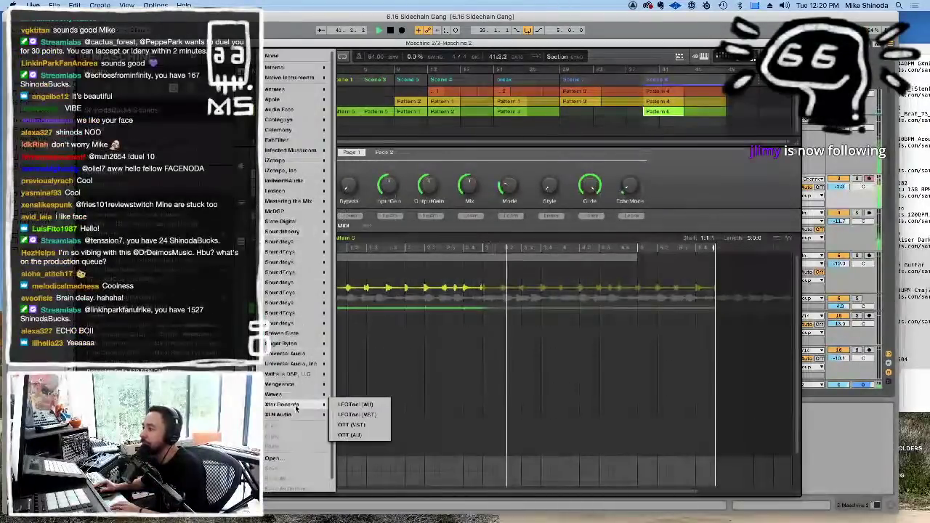
{"action": "left_click", "coordinate": [354, 404]}
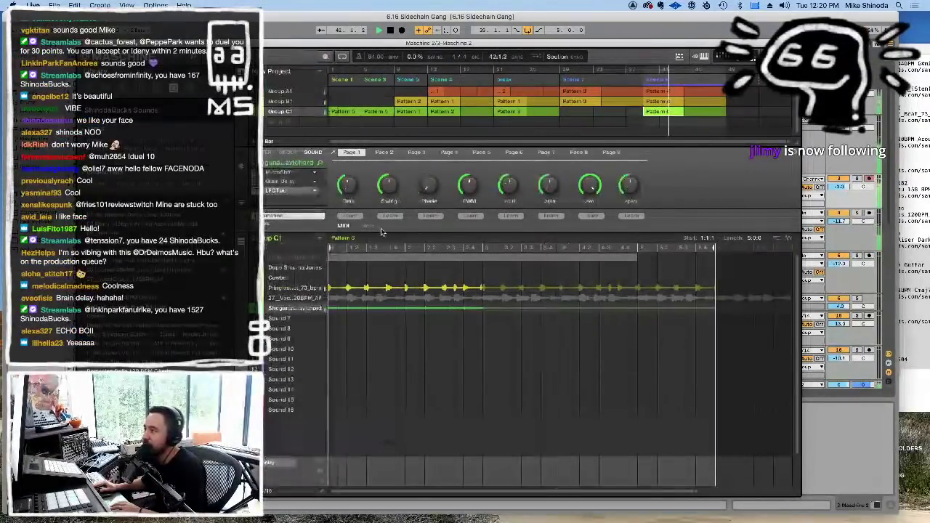
{"action": "left_click", "coordinate": [333, 153]}
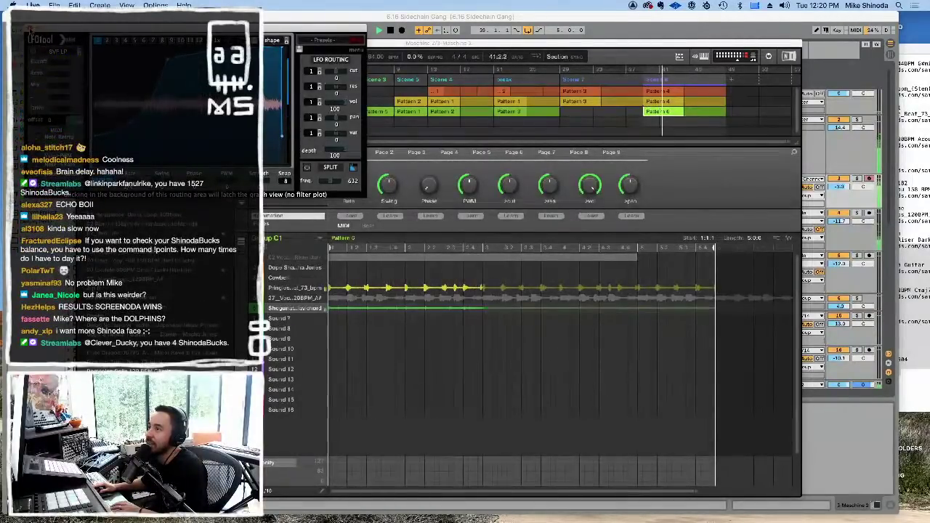
{"action": "left_click", "coordinate": [29, 30]}
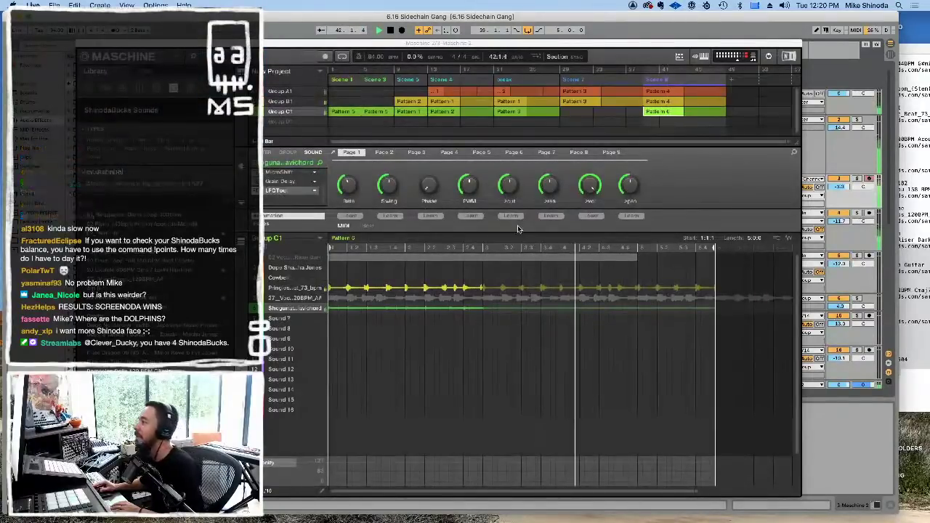
Step: Hide the Maschine window, move locator 6 to bar 44 and duplicate the cassette loop's bars 39 to 44 directly after them
{"action": "left_click", "coordinate": [307, 99]}
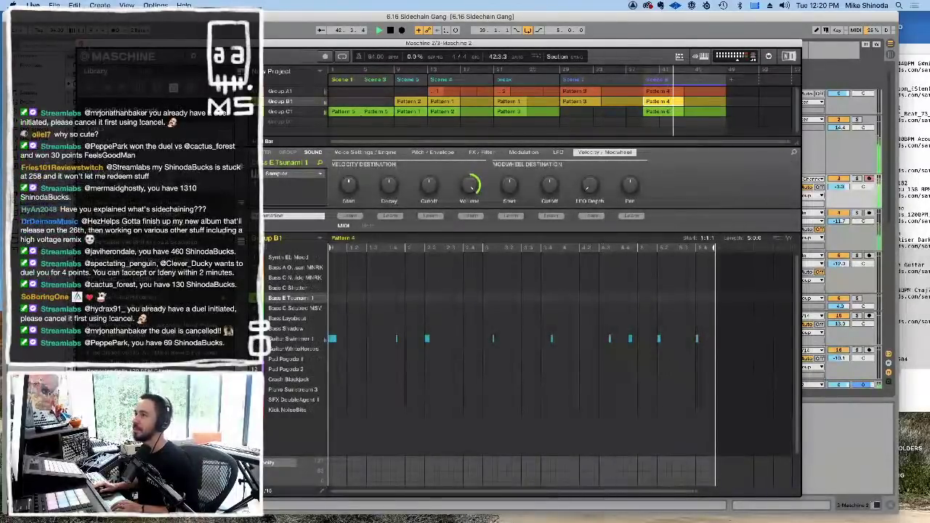
{"action": "key", "text": "super+alt+p"}
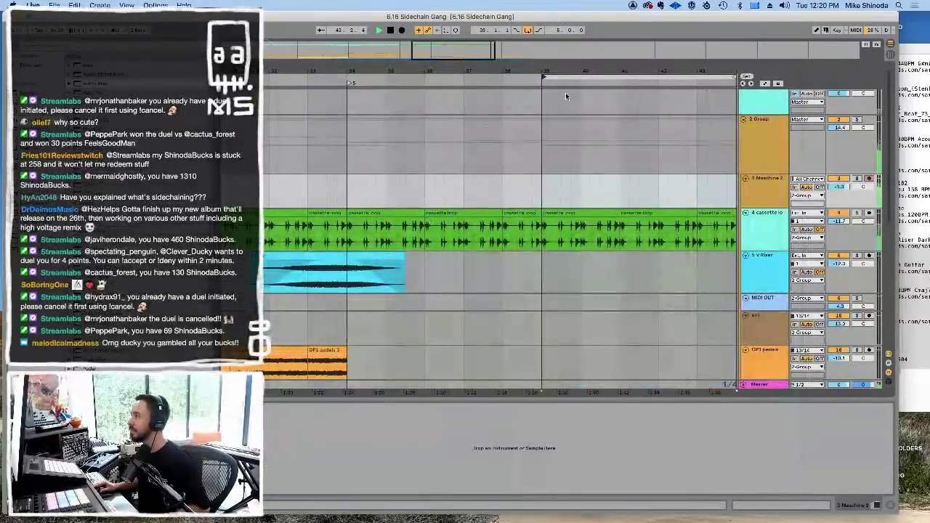
{"action": "left_click_drag", "start_coordinate": [580, 71], "coordinate": [431, 74]}
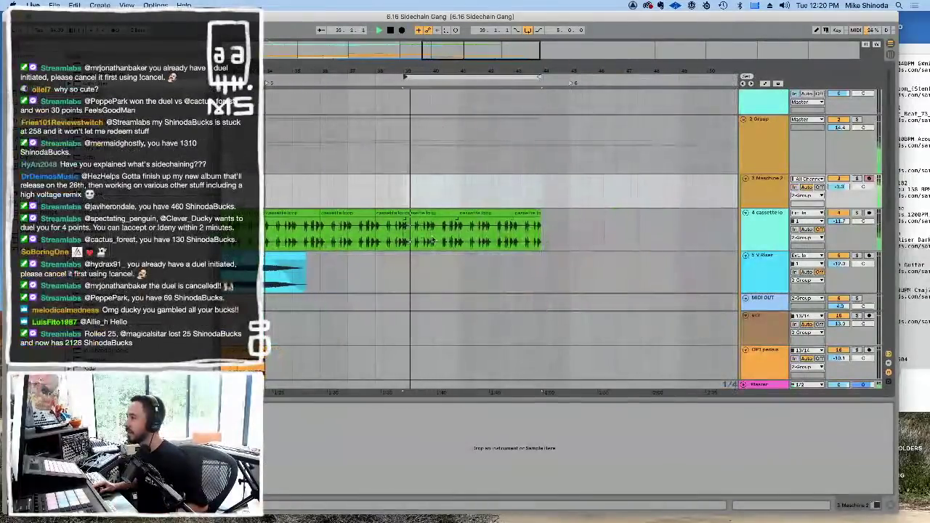
{"action": "left_click_drag", "start_coordinate": [403, 234], "coordinate": [543, 239]}
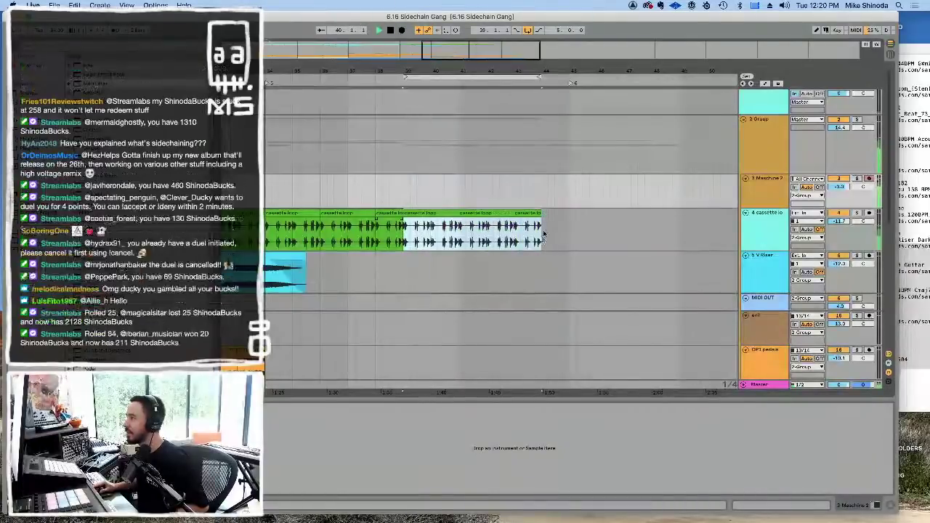
{"action": "left_click", "coordinate": [574, 85]}
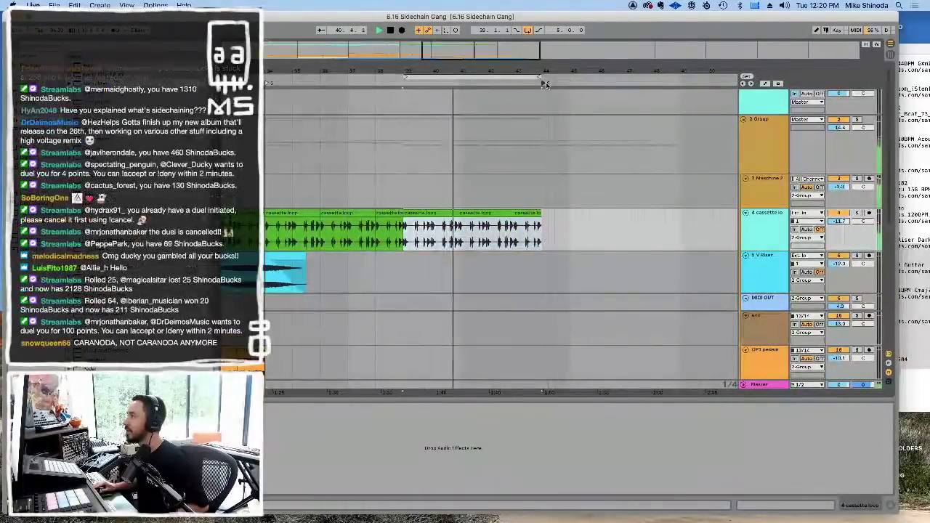
{"action": "left_click_drag", "start_coordinate": [546, 236], "coordinate": [407, 229]}
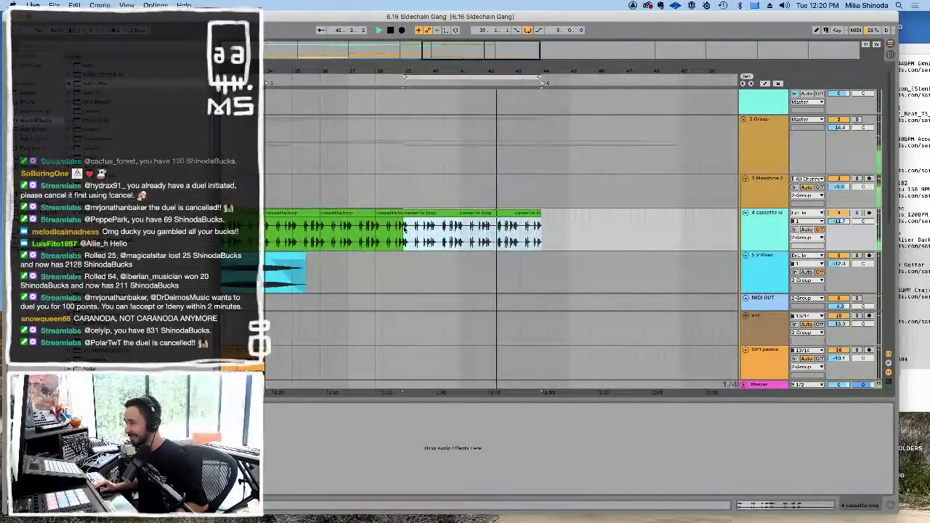
{"action": "key", "text": "super+d"}
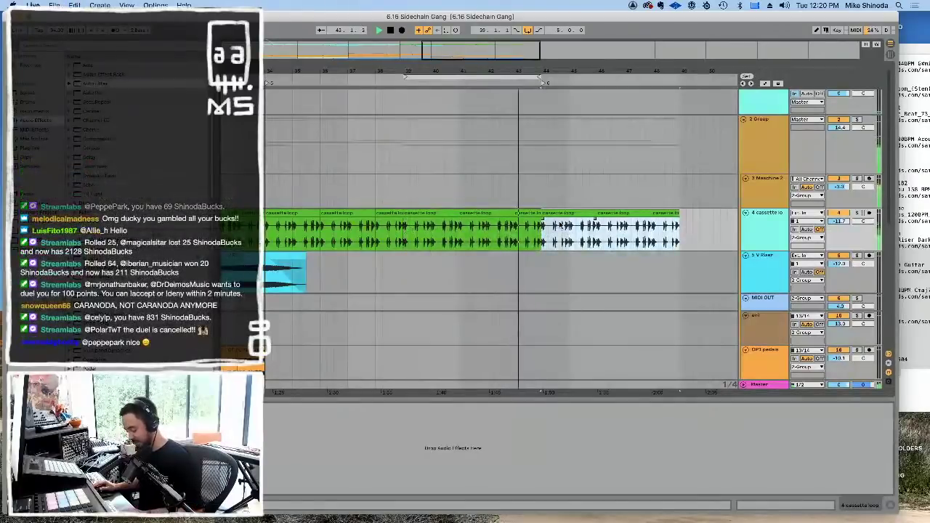
Step: Move the recorded 20-Audio 1 material on audio track 21 from bar 39 to bar 44
{"action": "scroll", "coordinate": [565, 233], "scroll_direction": "down", "scroll_amount": 6}
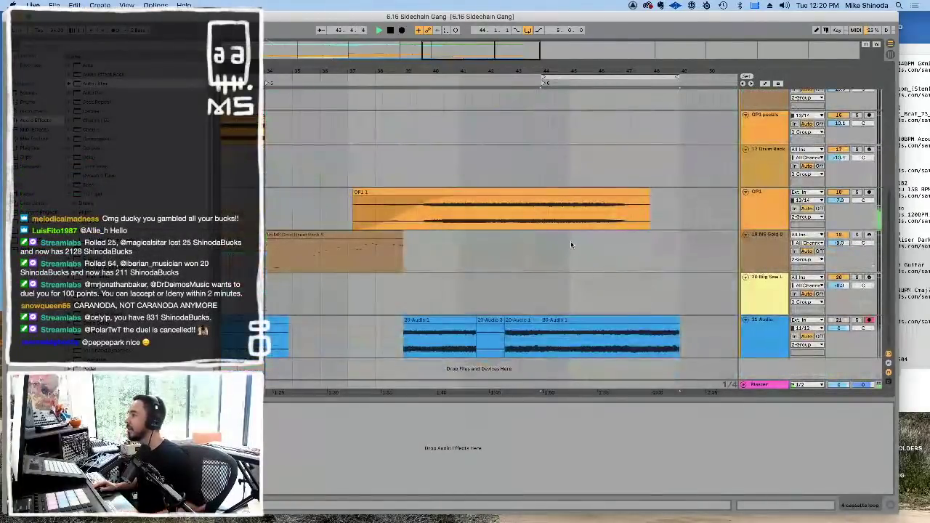
{"action": "left_click", "coordinate": [494, 323]}
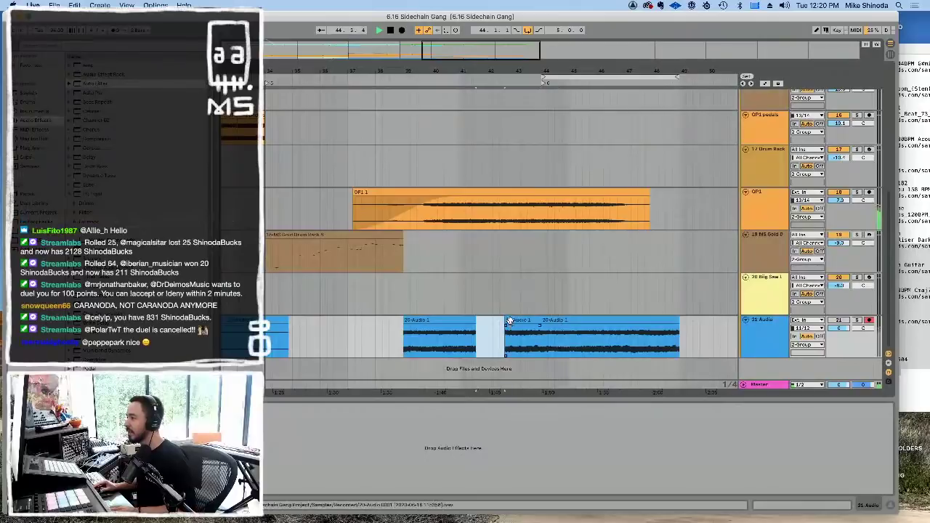
{"action": "left_click_drag", "start_coordinate": [498, 323], "coordinate": [404, 324]}
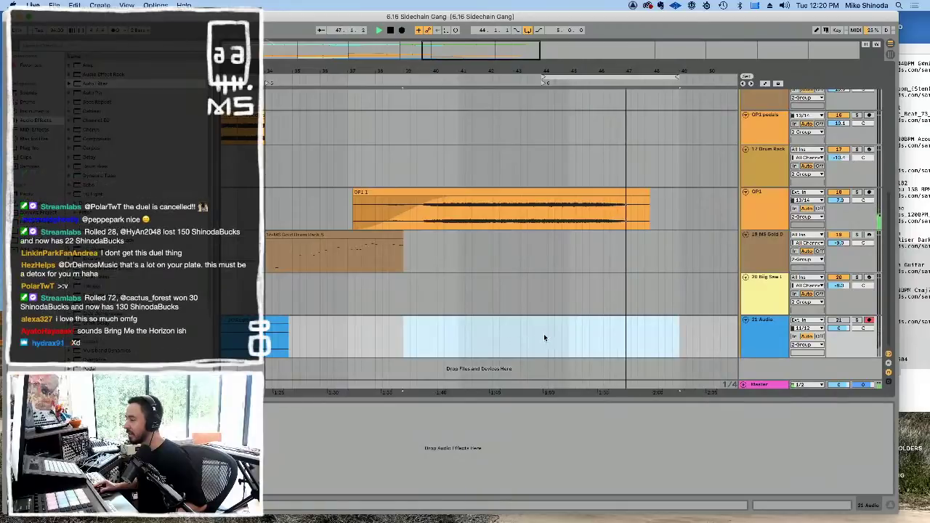
{"action": "key", "text": "Delete"}
{"action": "left_click", "coordinate": [541, 338]}
{"action": "key", "text": "super+v"}
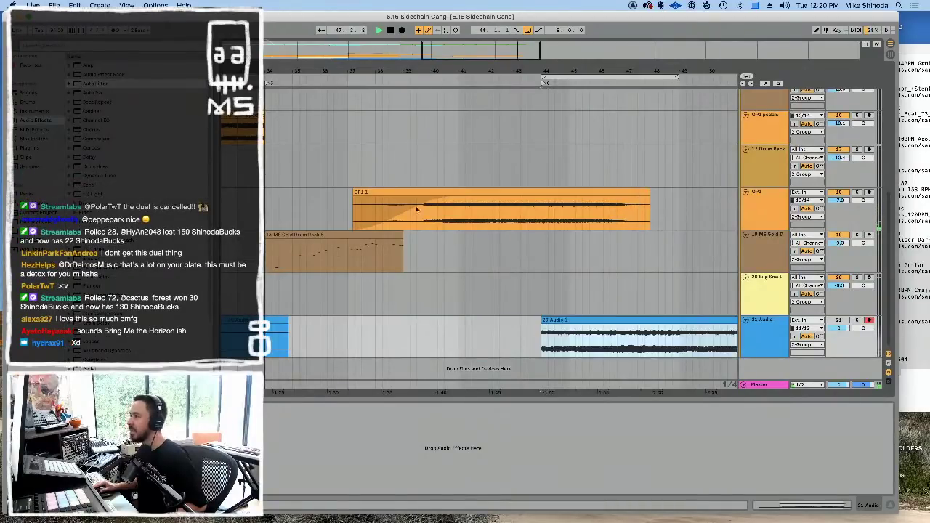
Step: Delete the earlier 20-Audio 2 clip from audio track 21
{"action": "left_click", "coordinate": [364, 165]}
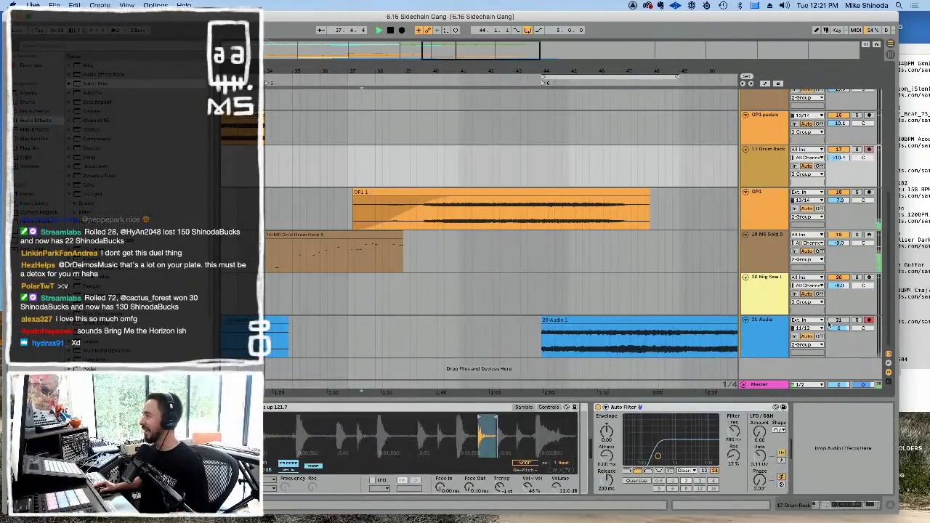
{"action": "left_click_drag", "start_coordinate": [562, 71], "coordinate": [447, 29]}
{"action": "left_click_drag", "start_coordinate": [402, 344], "coordinate": [284, 337]}
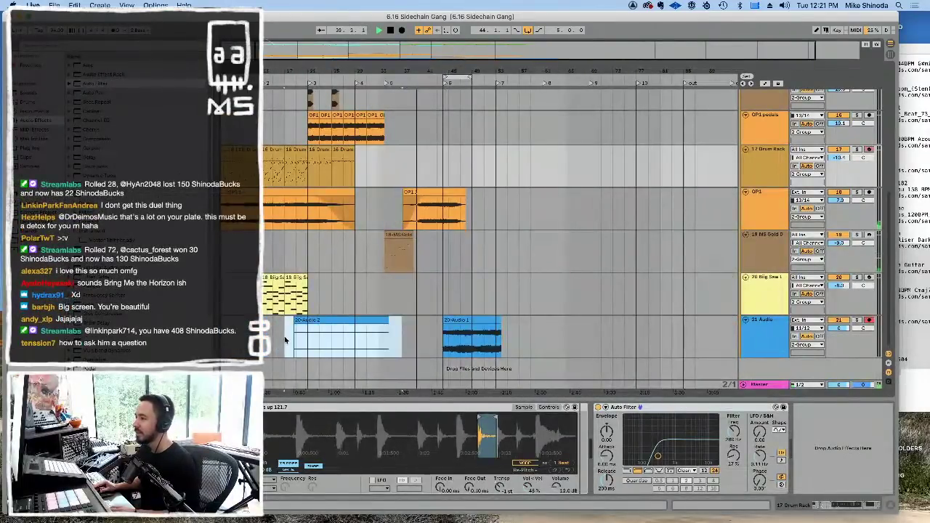
{"action": "key", "text": "Delete"}
Step: Set the volume of the 2 Group track to 0 dB
{"action": "scroll", "coordinate": [538, 265], "scroll_direction": "up", "scroll_amount": 5}
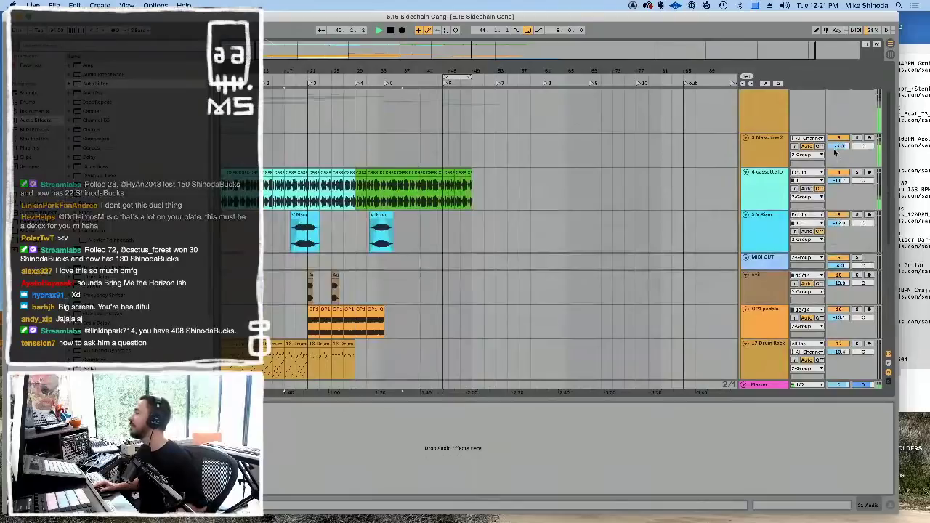
{"action": "scroll", "coordinate": [833, 147], "scroll_direction": "up", "scroll_amount": 2}
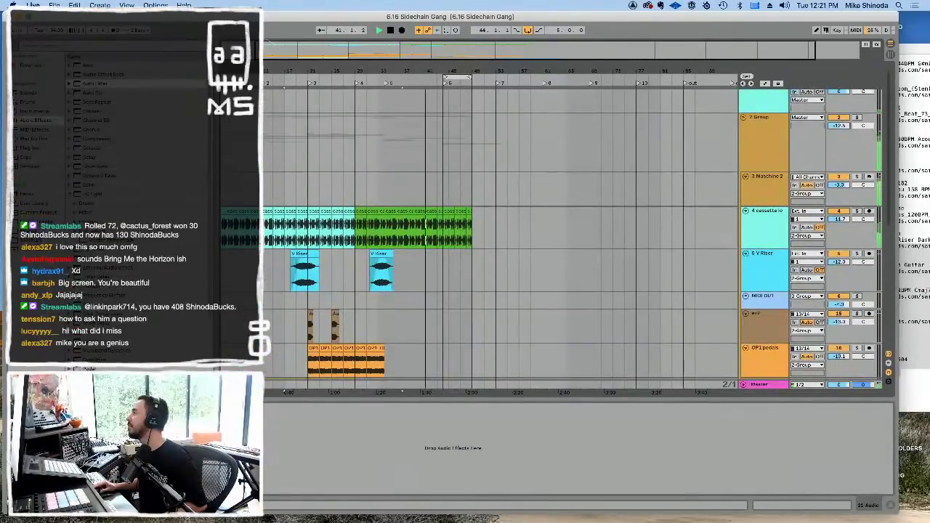
{"action": "left_click_drag", "start_coordinate": [840, 126], "coordinate": [840, 128]}
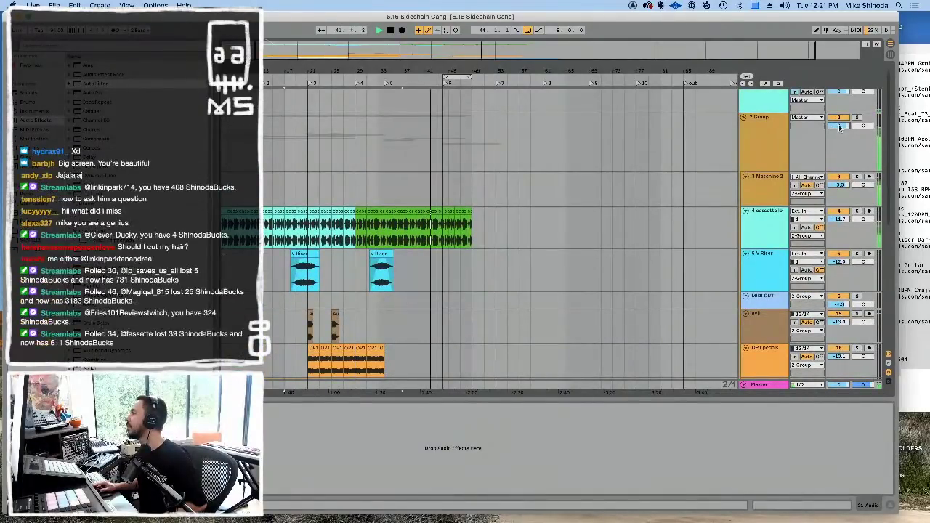
Step: Split the recorded 20-Audio 1 clip at bar 49 and extend the arrangement loop from bar 44 to 10 bars
{"action": "scroll", "coordinate": [582, 229], "scroll_direction": "down", "scroll_amount": 5}
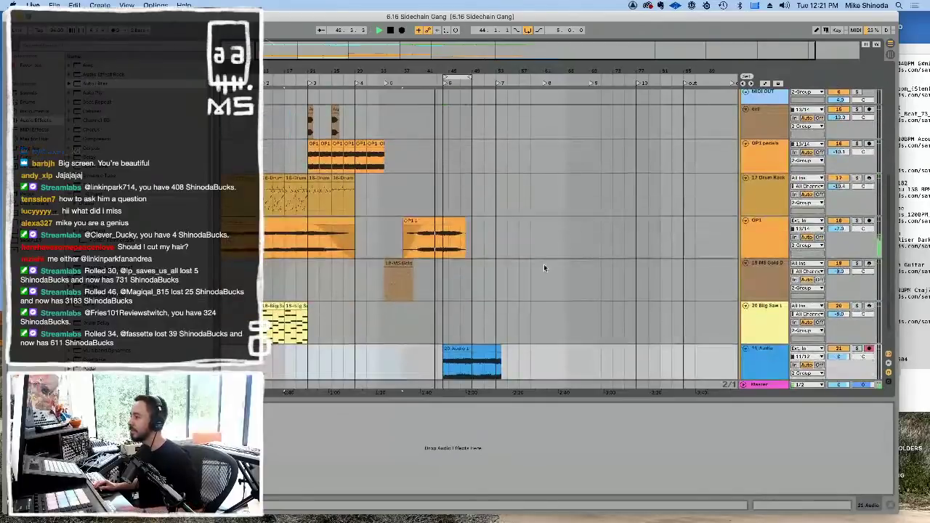
{"action": "scroll", "coordinate": [544, 264], "scroll_direction": "down", "scroll_amount": 3}
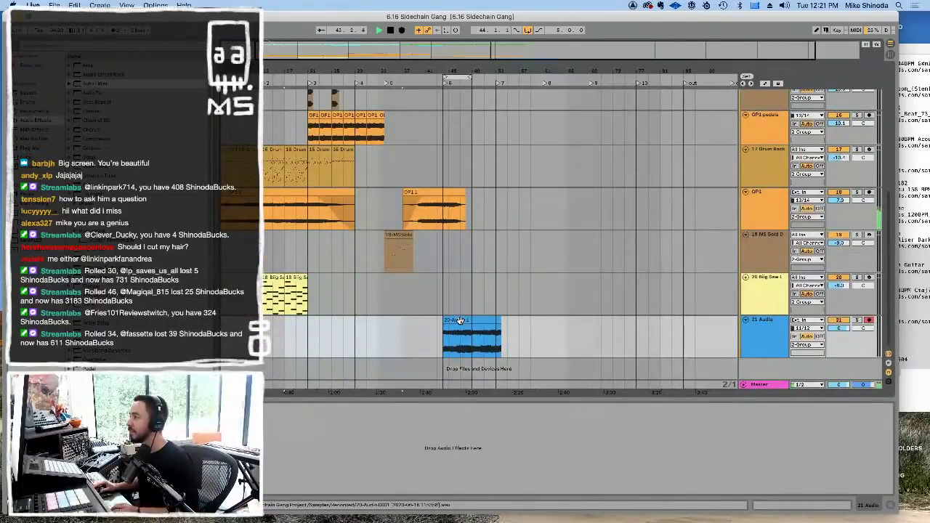
{"action": "left_click", "coordinate": [460, 320]}
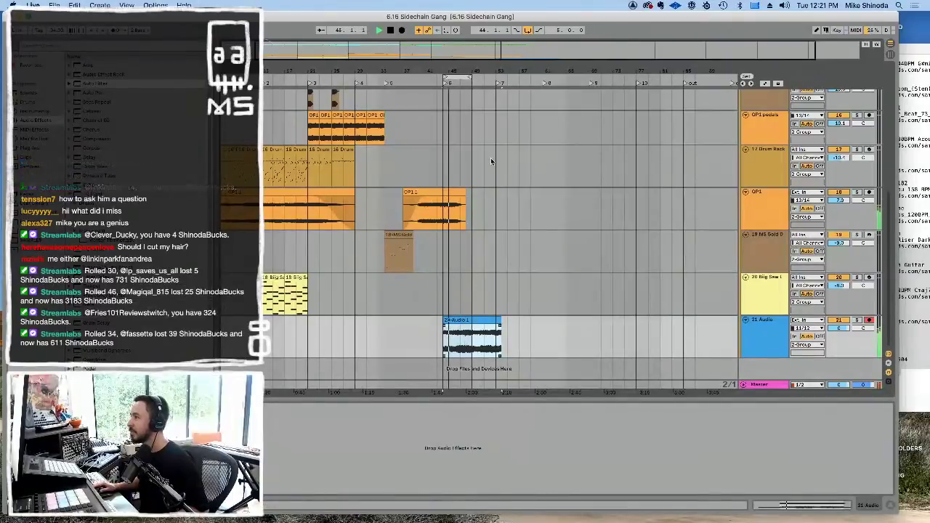
{"action": "left_click_drag", "start_coordinate": [480, 69], "coordinate": [498, 137]}
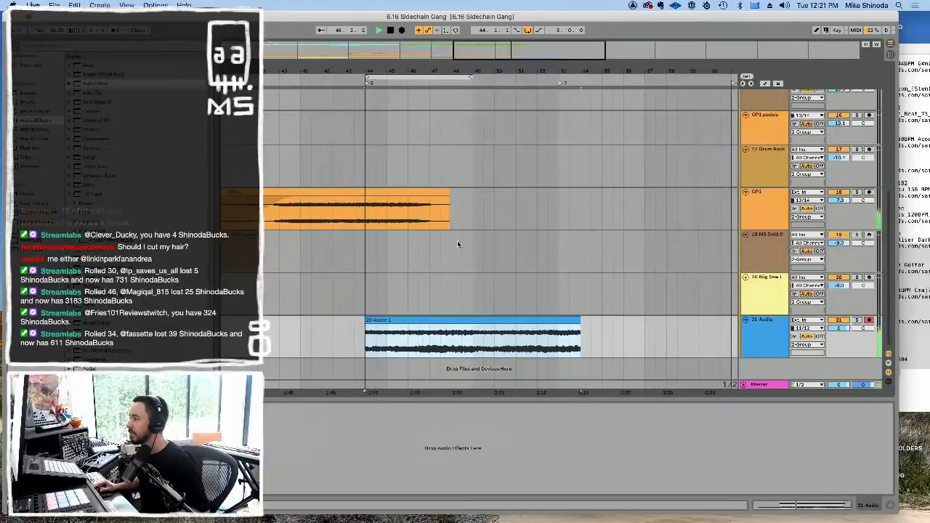
{"action": "left_click_drag", "start_coordinate": [598, 346], "coordinate": [570, 341]}
{"action": "left_click", "coordinate": [474, 333]}
{"action": "key", "text": "super+e"}
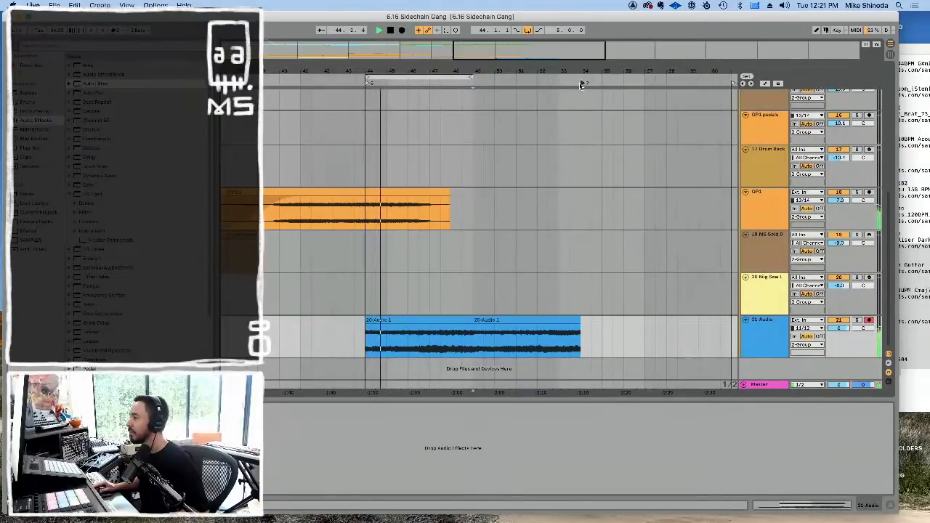
{"action": "left_click_drag", "start_coordinate": [469, 77], "coordinate": [578, 79]}
{"action": "left_click", "coordinate": [570, 166]}
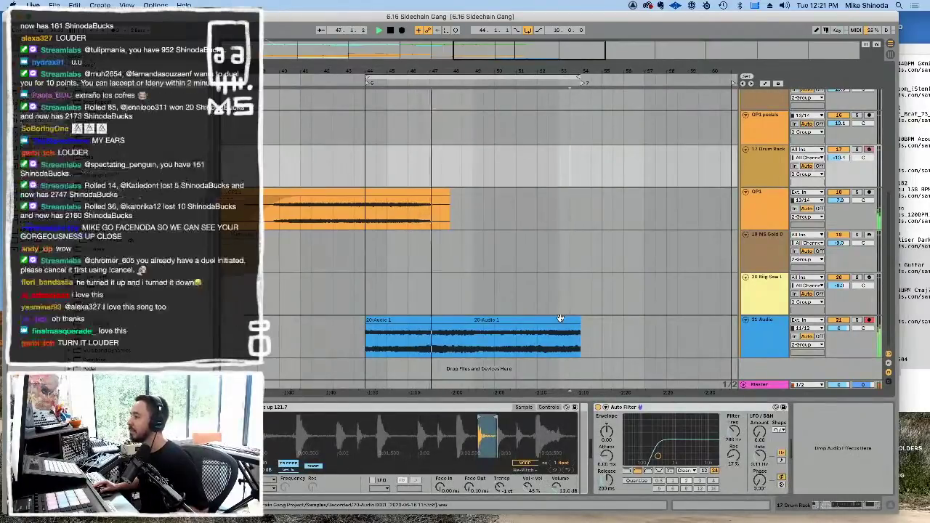
Step: Restart playback from locator 5 to listen to the transition into the looped section
{"action": "scroll", "coordinate": [558, 318], "scroll_direction": "up", "scroll_amount": 10}
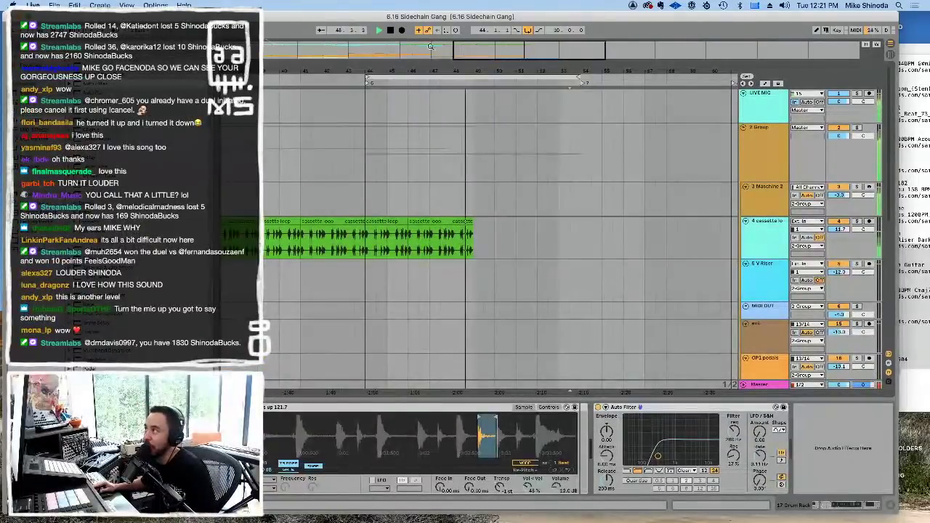
{"action": "left_click_drag", "start_coordinate": [434, 70], "coordinate": [434, 45]}
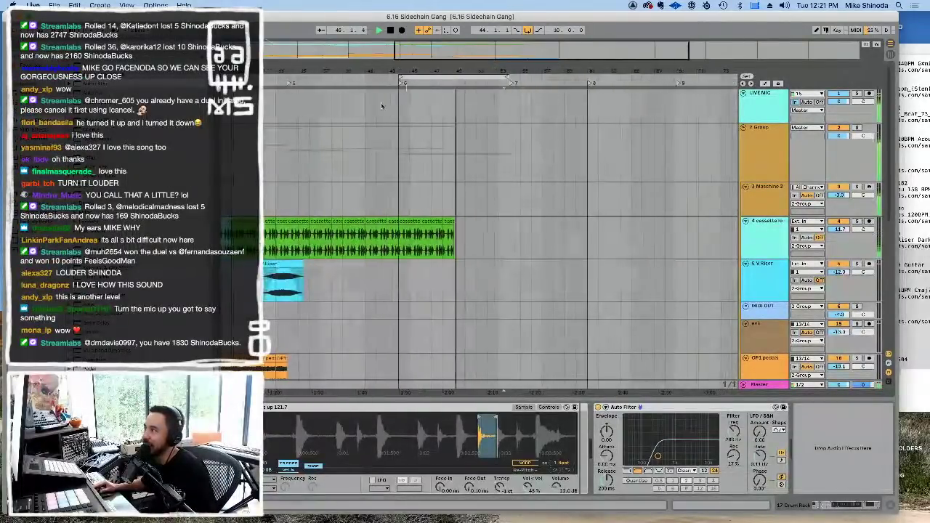
{"action": "left_click", "coordinate": [347, 156]}
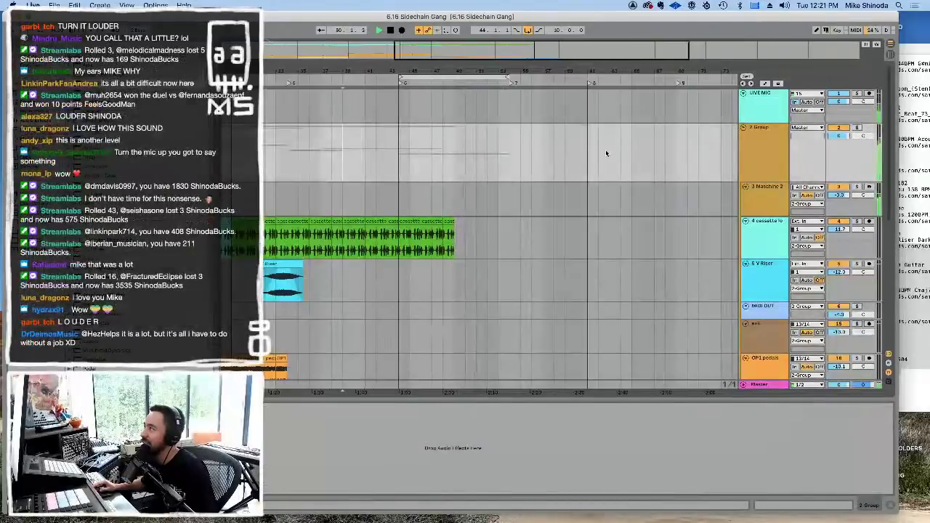
{"action": "key", "text": "space"}
{"action": "key", "text": "space"}
{"action": "left_click", "coordinate": [587, 179]}
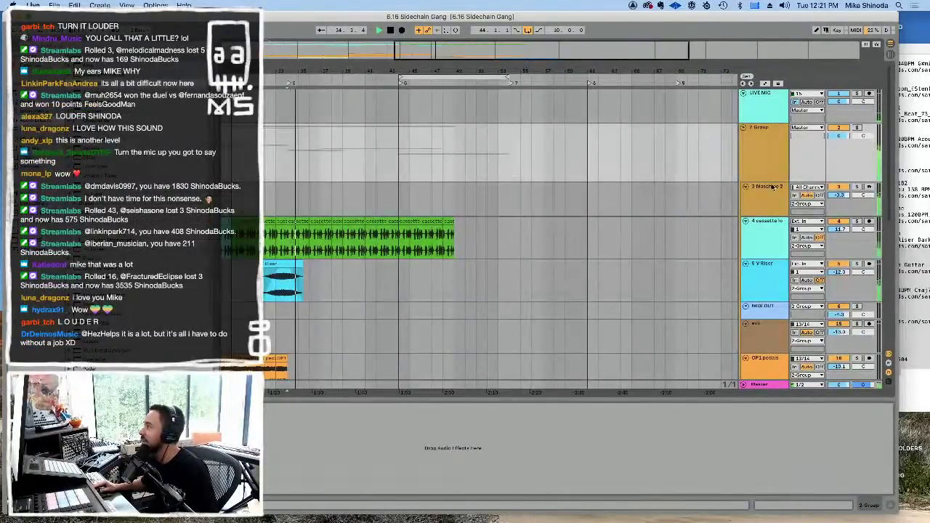
Step: Reopen the Maschine 2 window lower over the arrangement and remove the 73 bpm loop event from Group C1's Pattern 6
{"action": "left_click", "coordinate": [772, 187]}
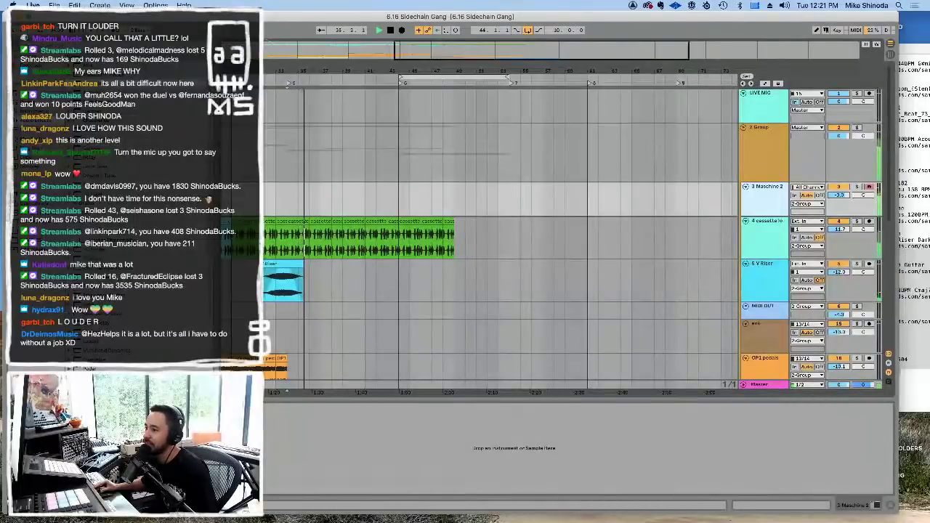
{"action": "key", "text": "super+alt+p"}
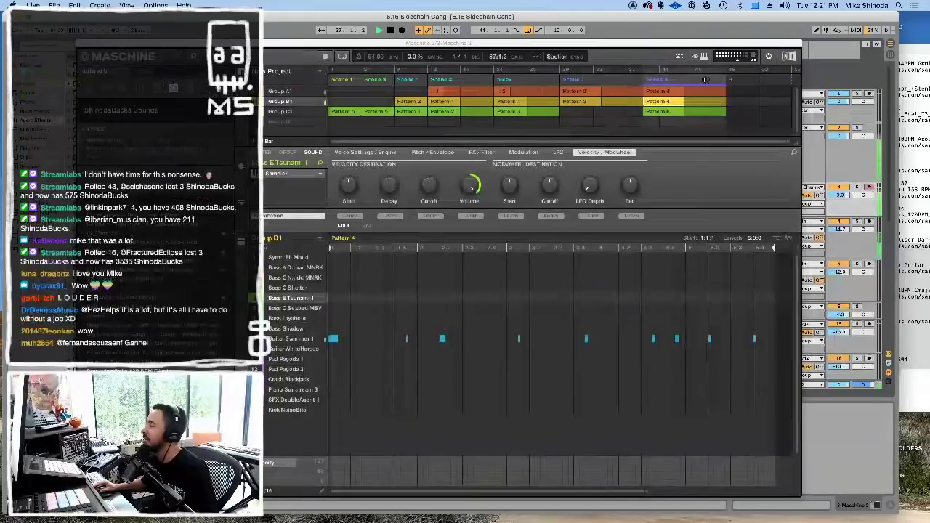
{"action": "left_click_drag", "start_coordinate": [684, 47], "coordinate": [673, 249]}
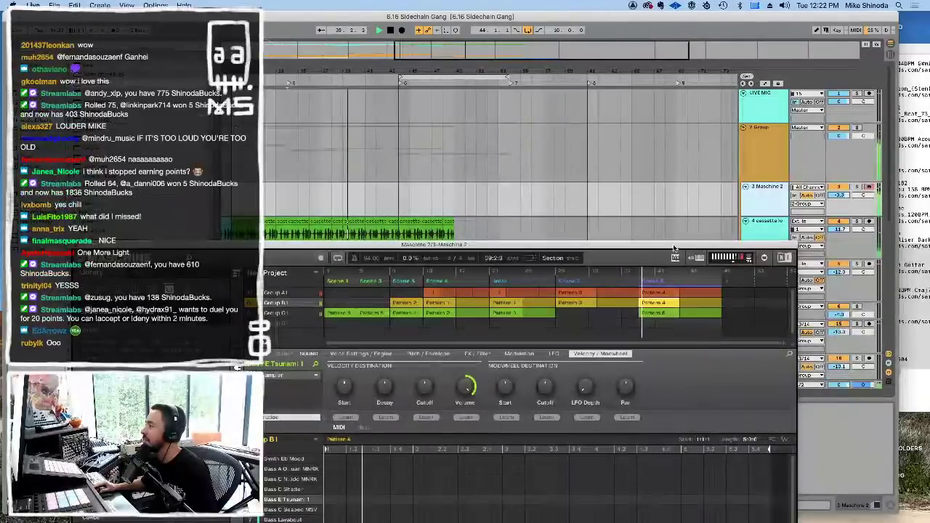
{"action": "left_click", "coordinate": [653, 316]}
{"action": "left_click_drag", "start_coordinate": [629, 245], "coordinate": [623, 135]}
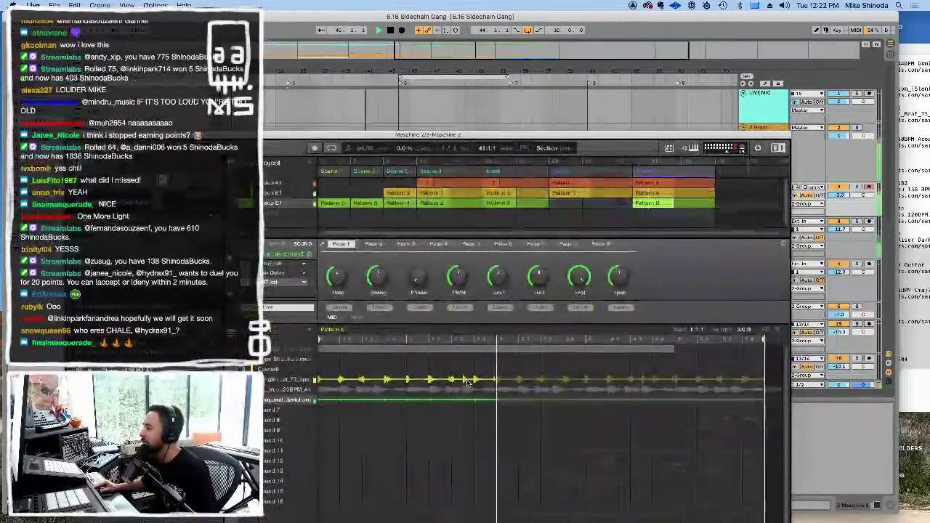
{"action": "right_click", "coordinate": [467, 381]}
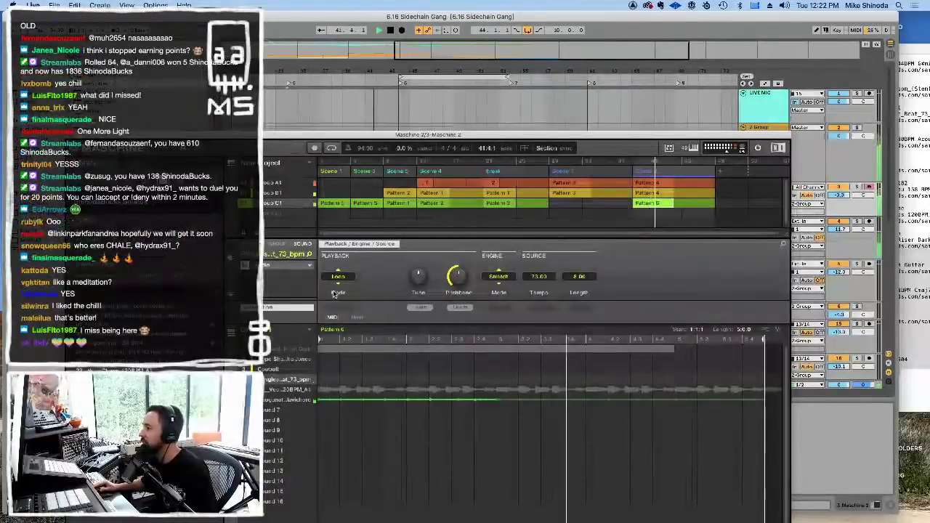
Step: Close the Maschine window and set the arrangement loop to the empty cassette track range from bar 49, five bars long
{"action": "left_click", "coordinate": [279, 390]}
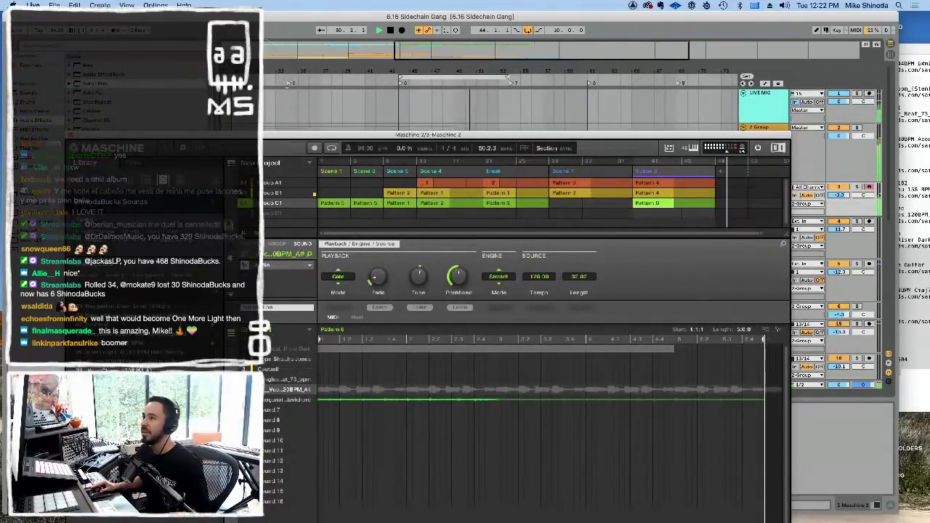
{"action": "left_click", "coordinate": [71, 135]}
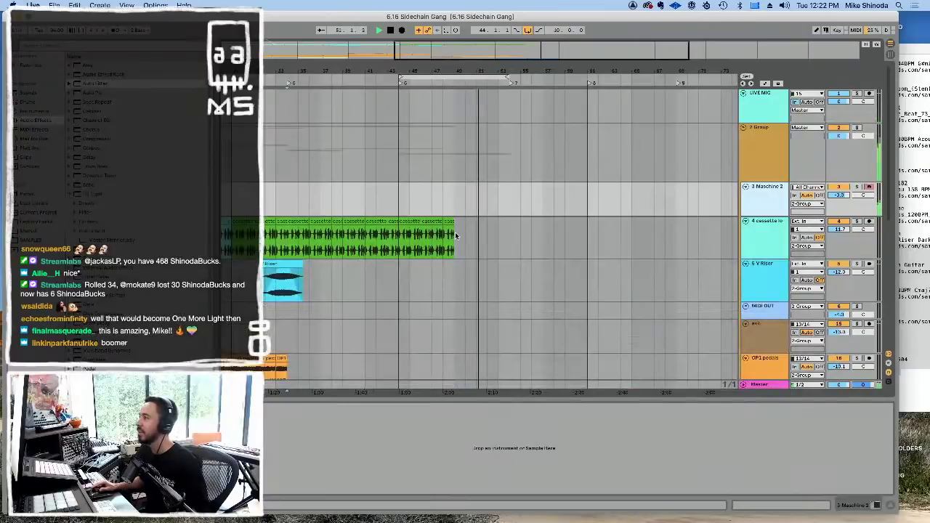
{"action": "left_click_drag", "start_coordinate": [455, 231], "coordinate": [473, 228]}
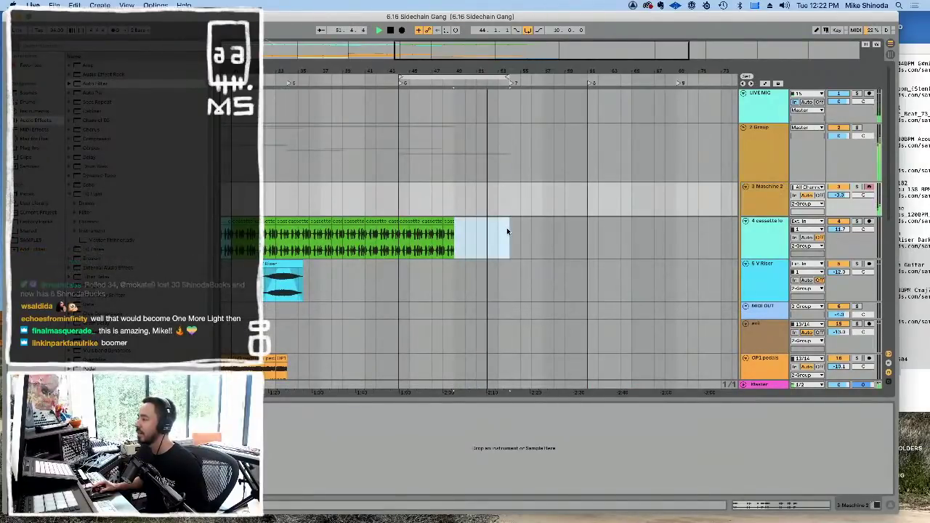
{"action": "key", "text": "super+l"}
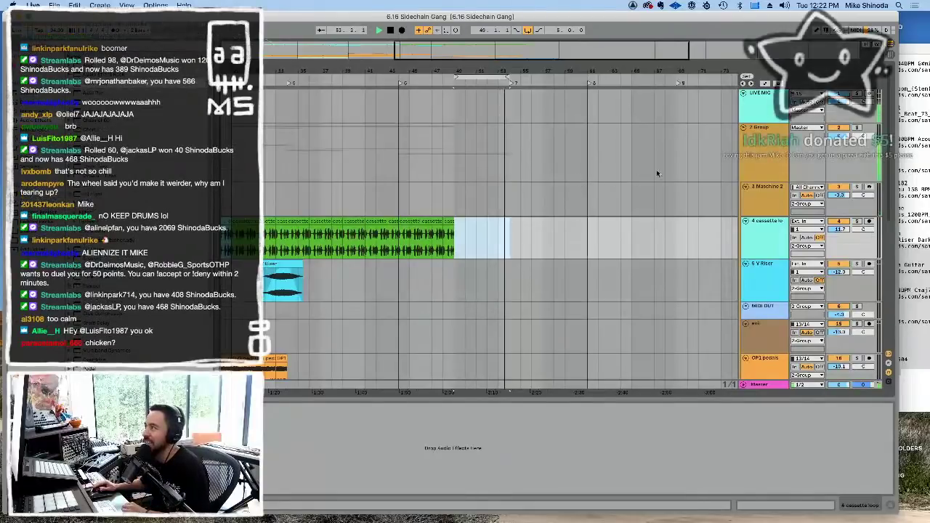
Step: Duplicate Scene 8 at the end of the Maschine arrangement and remove Group A1's pattern from the copy
{"action": "left_click", "coordinate": [762, 193]}
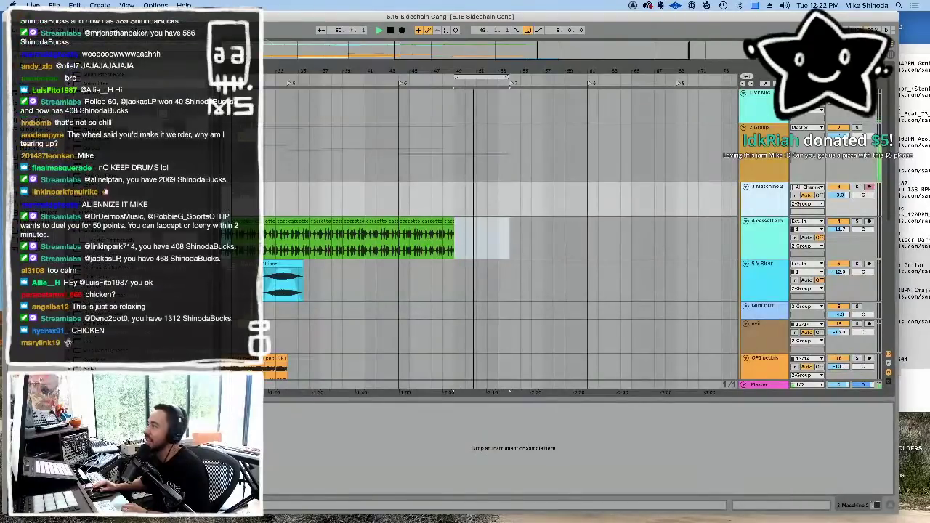
{"action": "key", "text": "super+alt+p"}
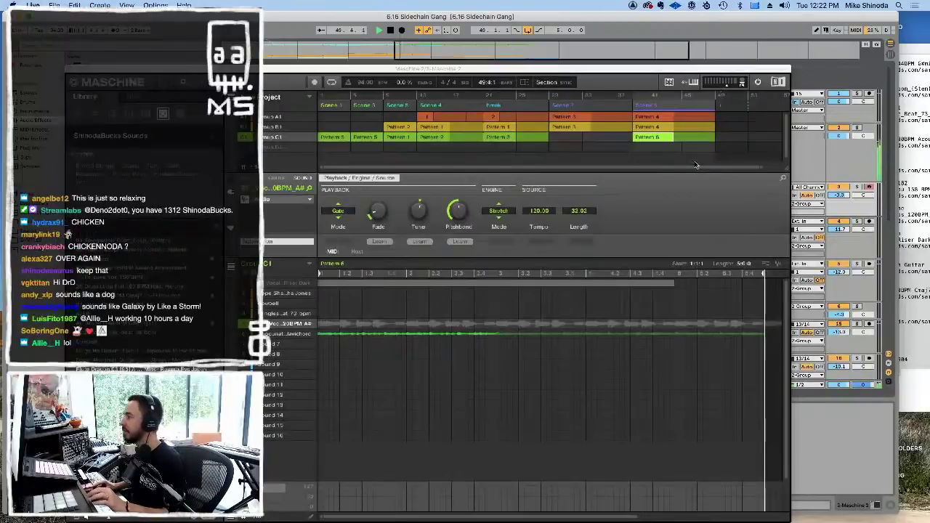
{"action": "left_click", "coordinate": [682, 105]}
{"action": "key", "text": "super+d"}
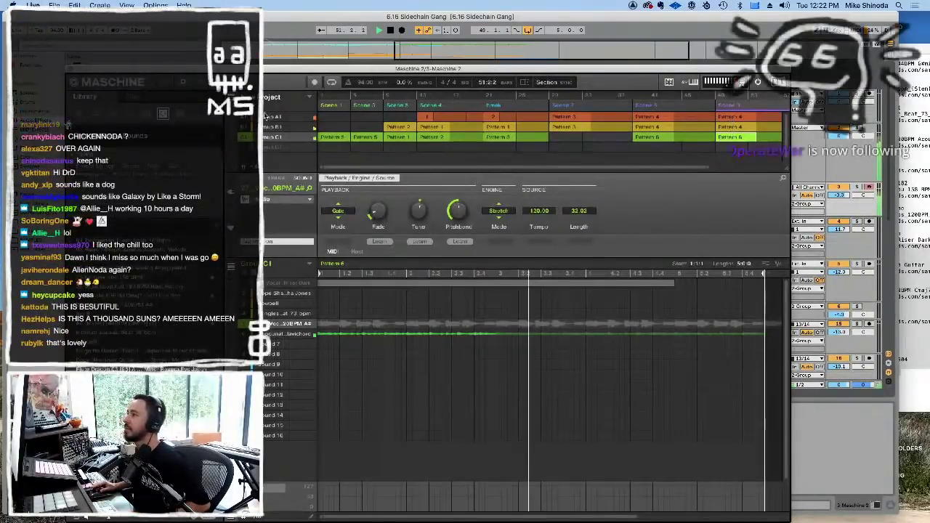
{"action": "right_click", "coordinate": [733, 117]}
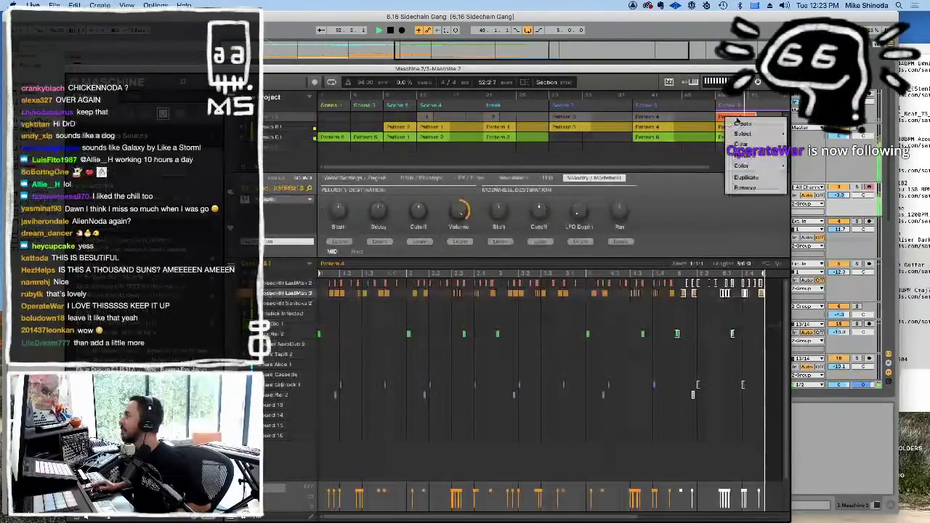
{"action": "left_click", "coordinate": [745, 189]}
{"action": "left_click", "coordinate": [247, 117]}
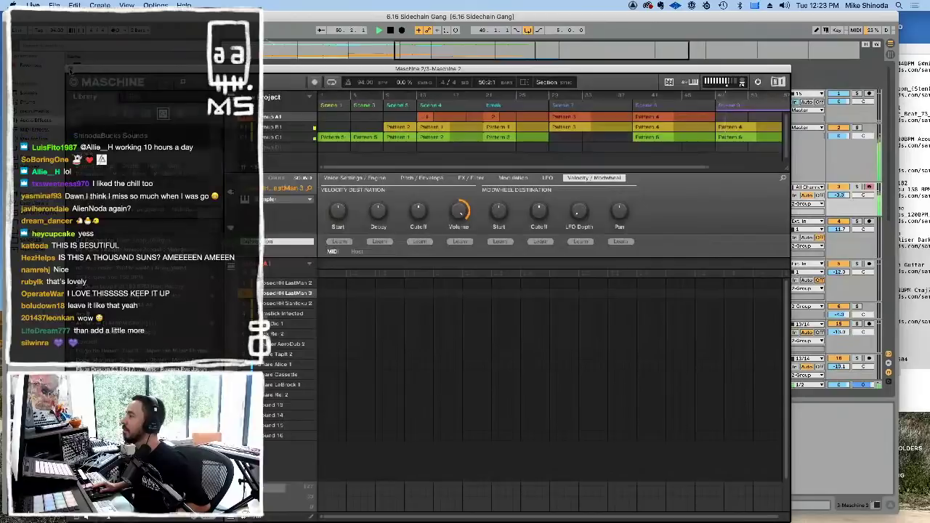
Step: Duplicate the second 20-Audio 1 clip on track 21 so a copy follows it from bar 54
{"action": "left_click", "coordinate": [70, 69]}
{"action": "scroll", "coordinate": [500, 217], "scroll_direction": "down", "scroll_amount": 5}
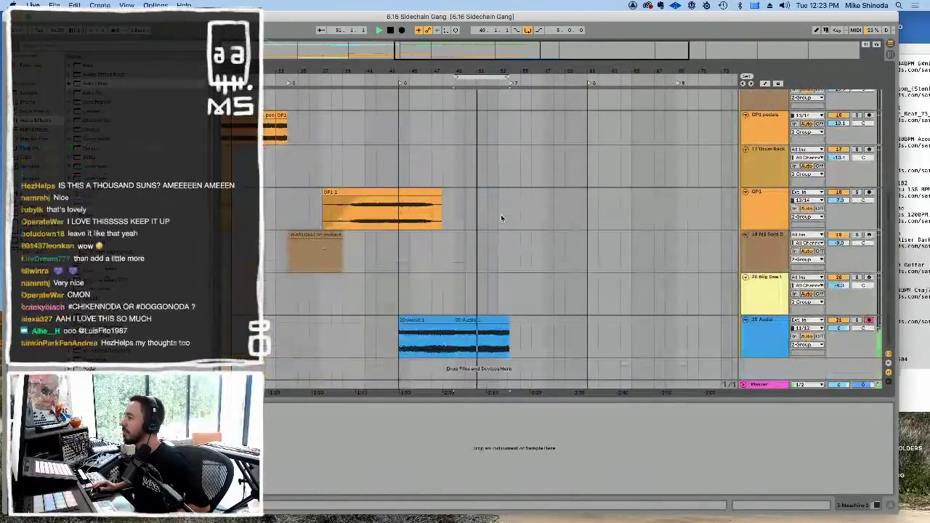
{"action": "left_click", "coordinate": [495, 320]}
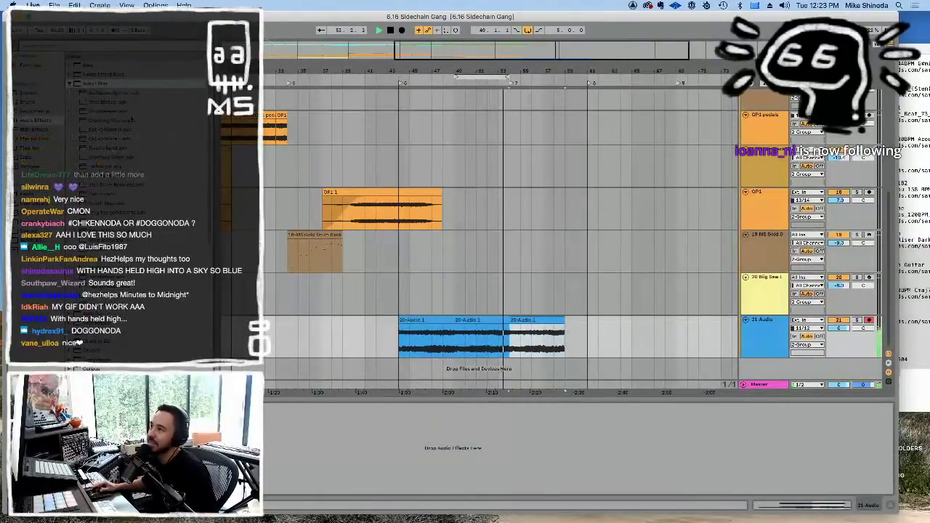
{"action": "left_click", "coordinate": [405, 391]}
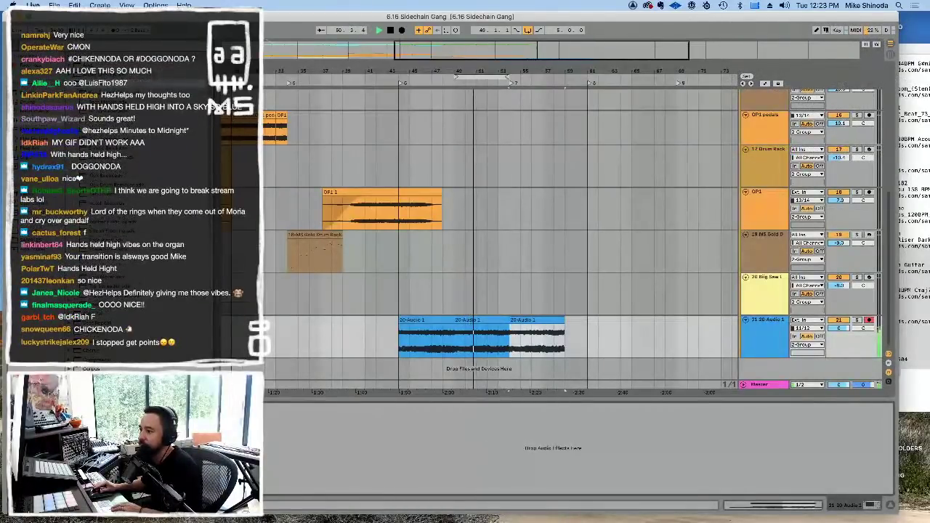
Step: Add a Filter effect to the 120 BPM A# sound in Maschine's Group C1 and lower its cutoff to about 366 Hz
{"action": "scroll", "coordinate": [318, 330], "scroll_direction": "up", "scroll_amount": 5}
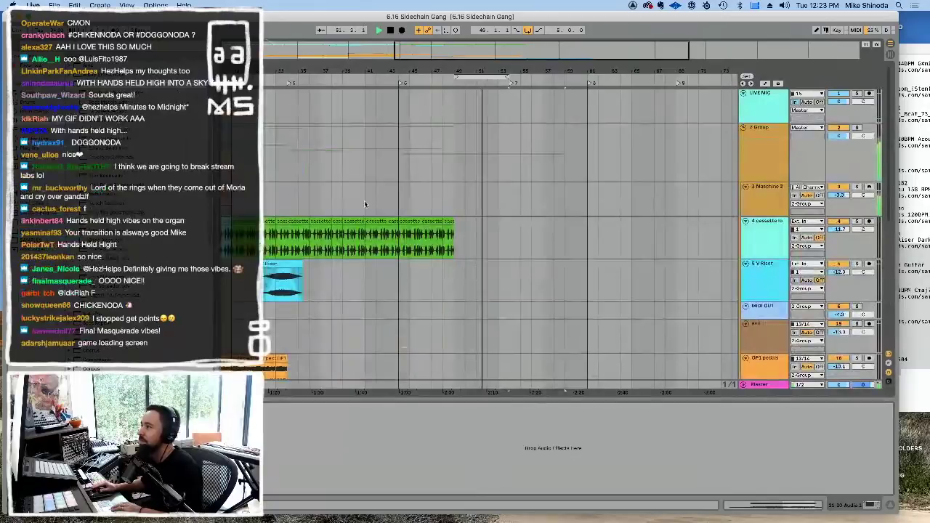
{"action": "left_click", "coordinate": [757, 193]}
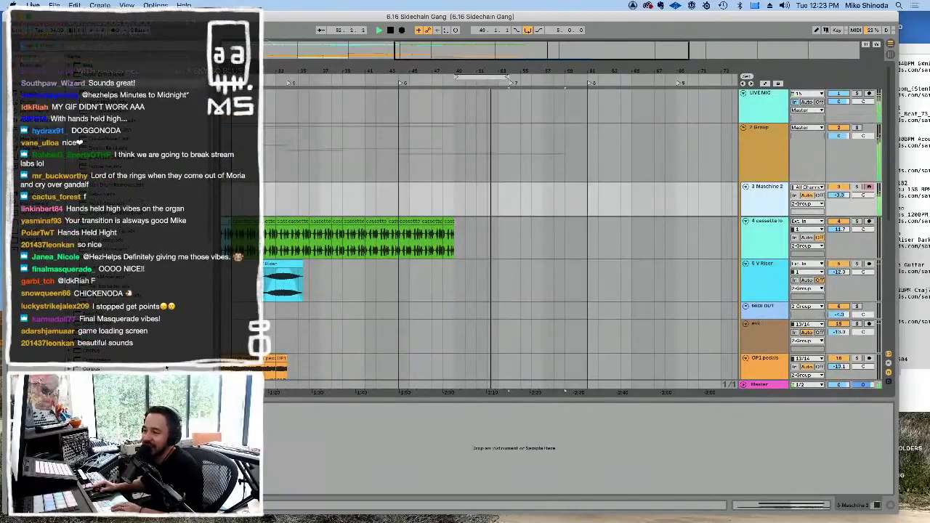
{"action": "key", "text": "super+alt+p"}
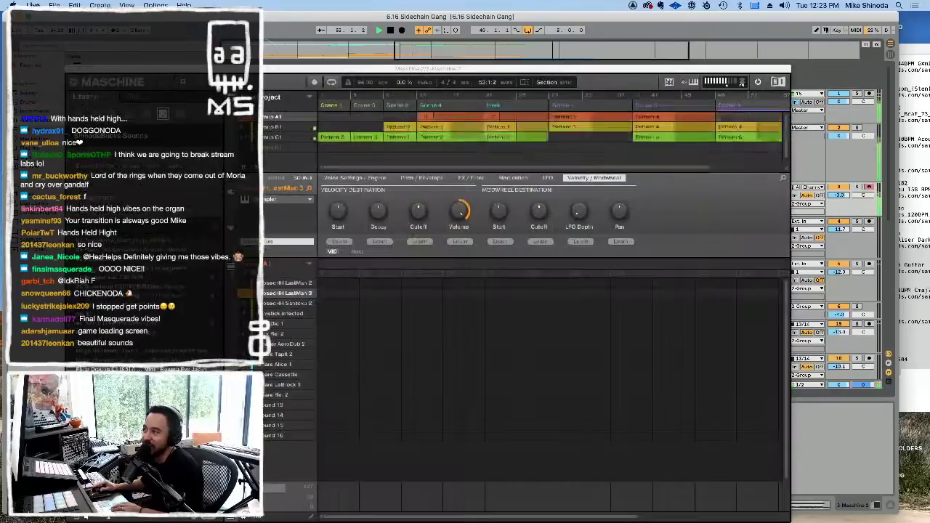
{"action": "left_click", "coordinate": [280, 138]}
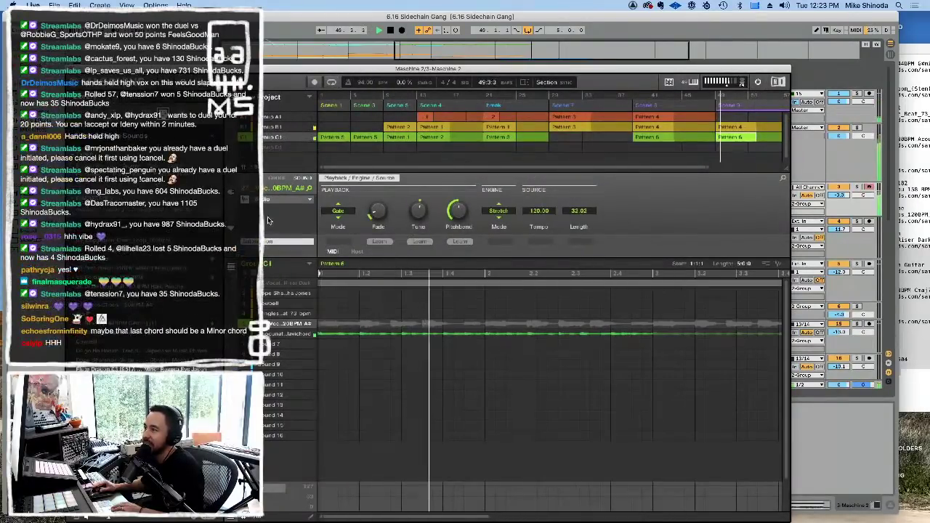
{"action": "left_click", "coordinate": [245, 211]}
{"action": "mouse_move", "coordinate": [290, 93]}
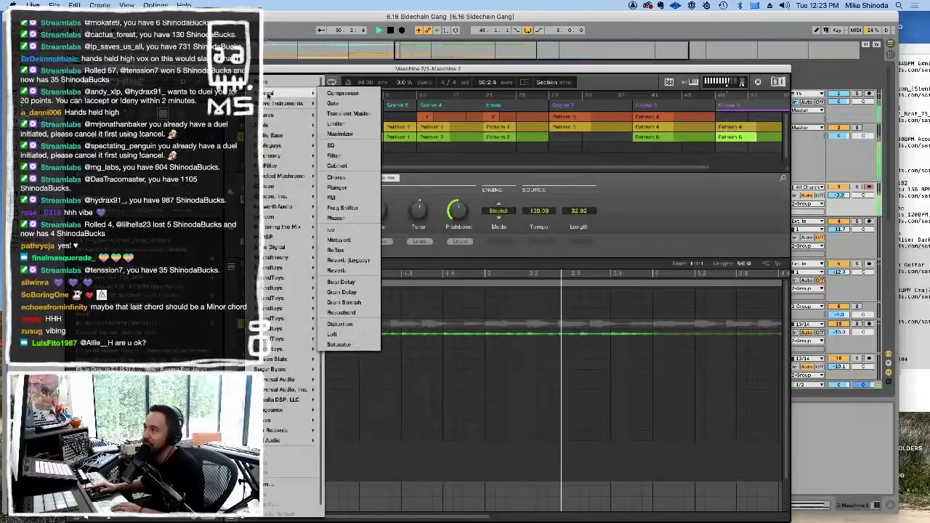
{"action": "left_click", "coordinate": [358, 159]}
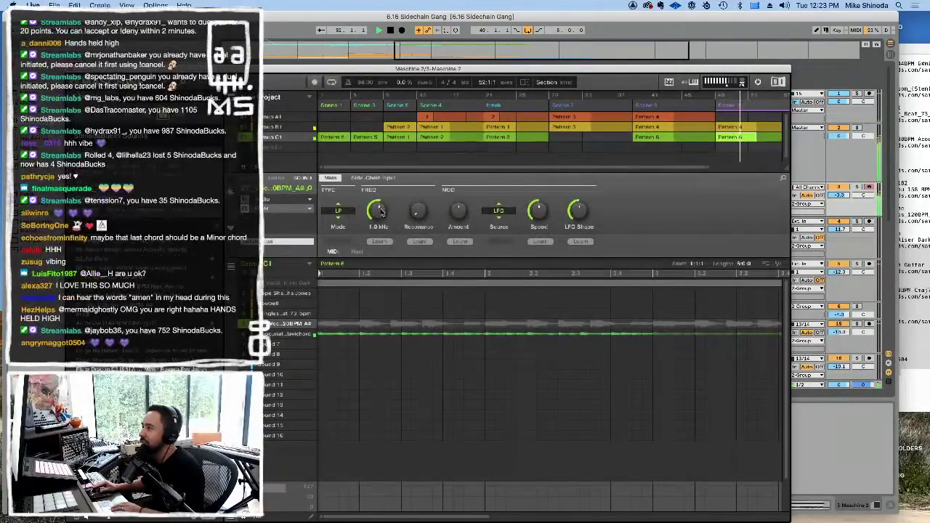
{"action": "left_click_drag", "start_coordinate": [381, 212], "coordinate": [380, 218]}
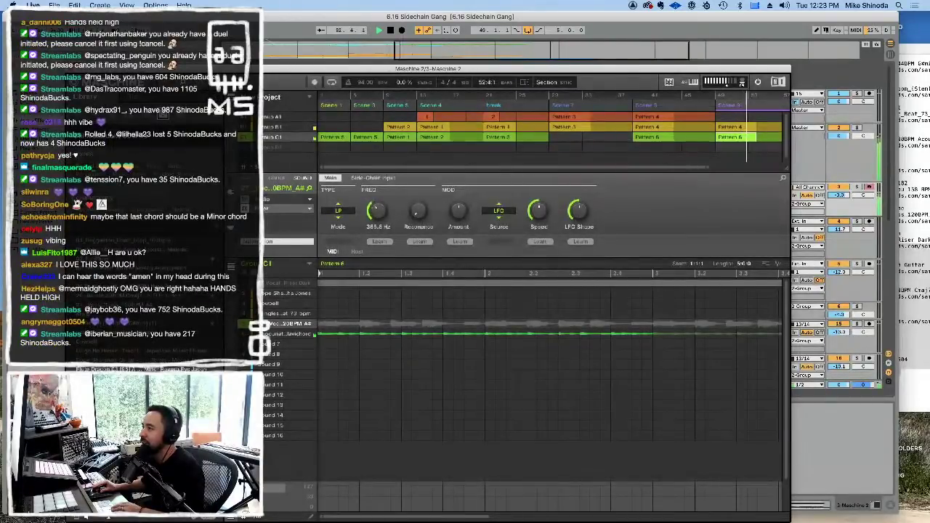
Step: Move the Filter from the 120 BPM sound to the clavichord sound's effect chain and raise its cutoff
{"action": "left_click", "coordinate": [313, 213]}
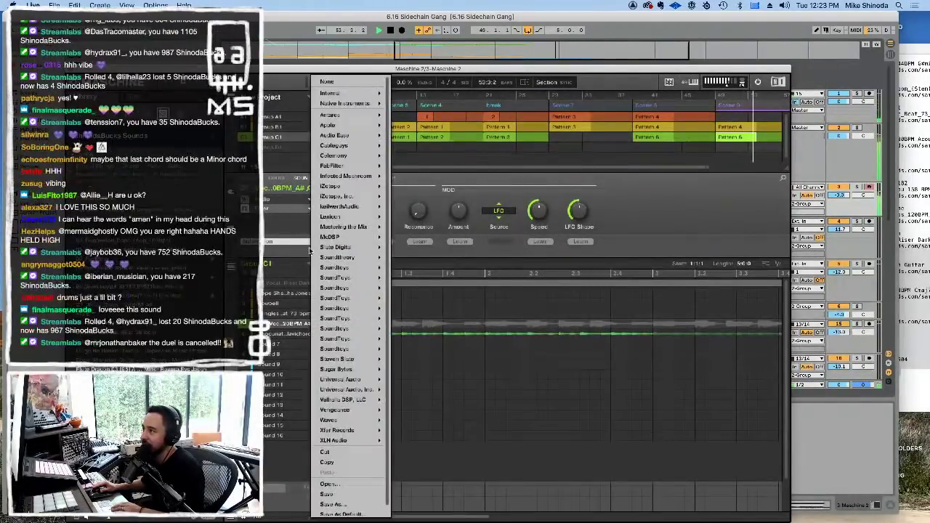
{"action": "left_click", "coordinate": [337, 452]}
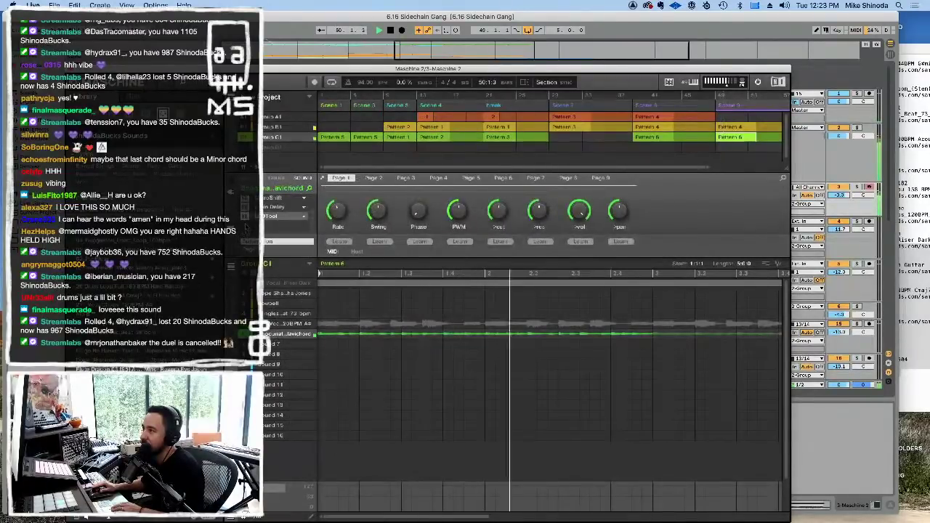
{"action": "left_click", "coordinate": [246, 228]}
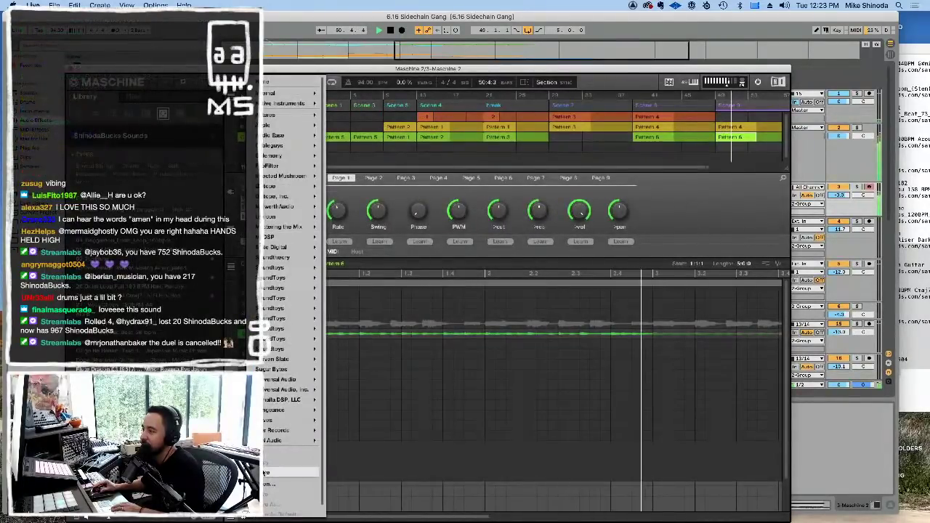
{"action": "left_click", "coordinate": [291, 473]}
{"action": "left_click_drag", "start_coordinate": [378, 213], "coordinate": [378, 203]}
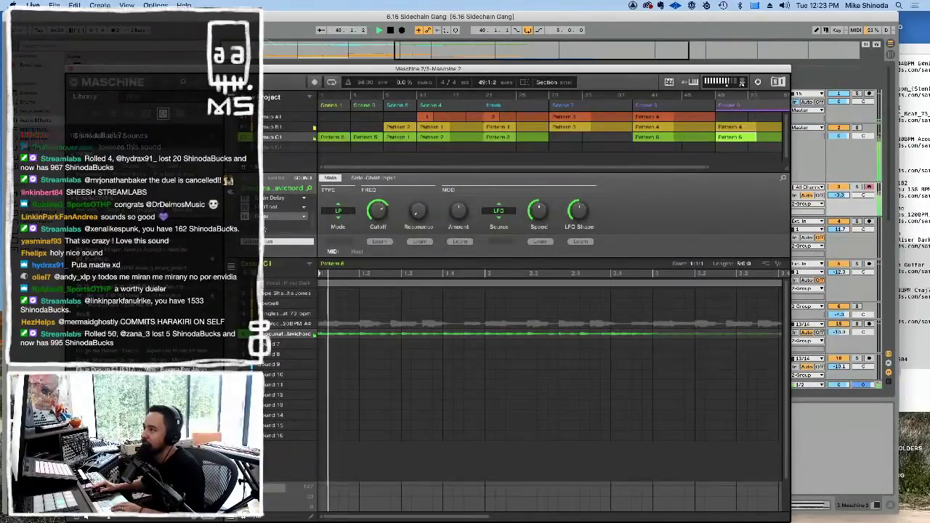
Step: Add the ValhallaRoom (AU) reverb to the clavichord sound and reduce its mix in the plug-in's own editor
{"action": "left_click", "coordinate": [251, 226]}
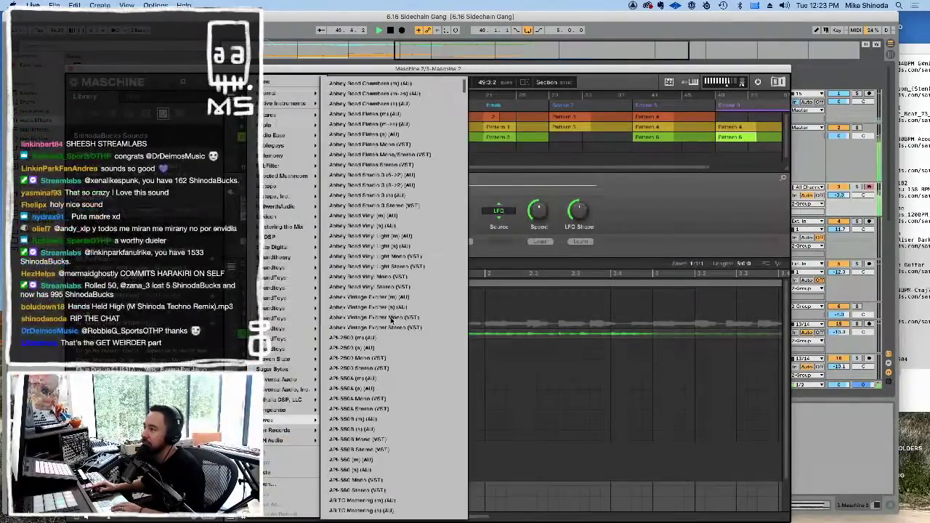
{"action": "left_click", "coordinate": [654, 204]}
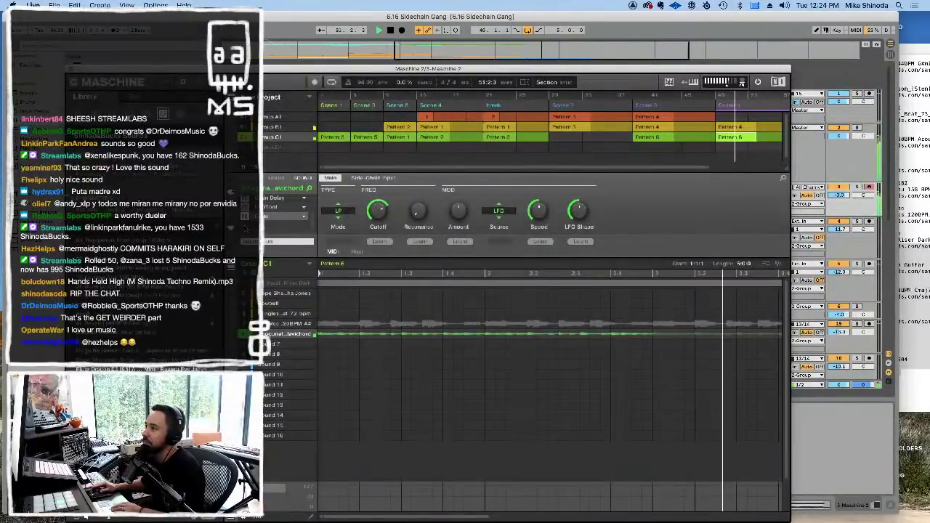
{"action": "left_click", "coordinate": [246, 228]}
{"action": "mouse_move", "coordinate": [279, 401]}
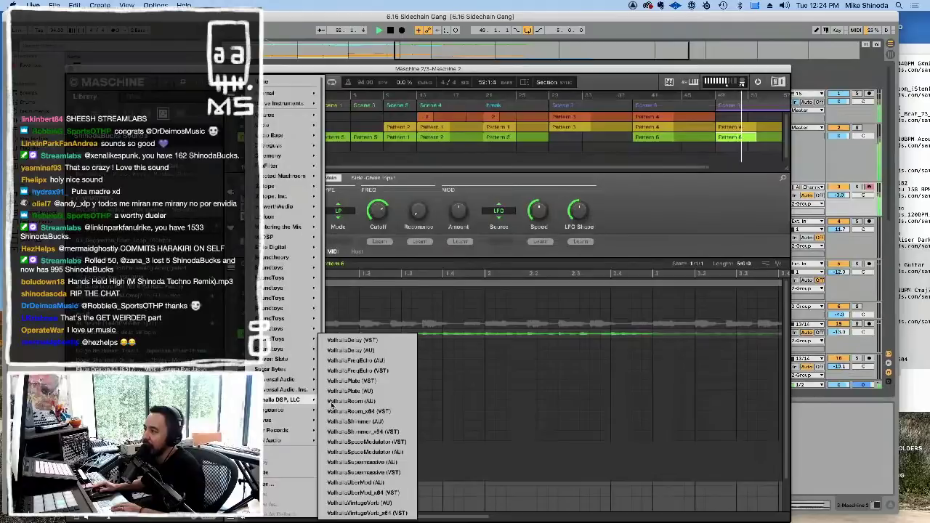
{"action": "left_click", "coordinate": [345, 401]}
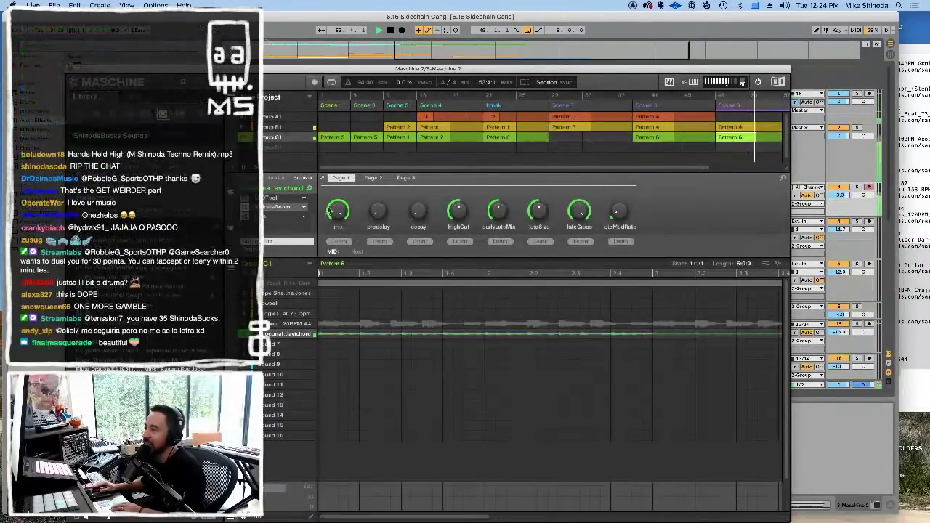
{"action": "left_click", "coordinate": [322, 180]}
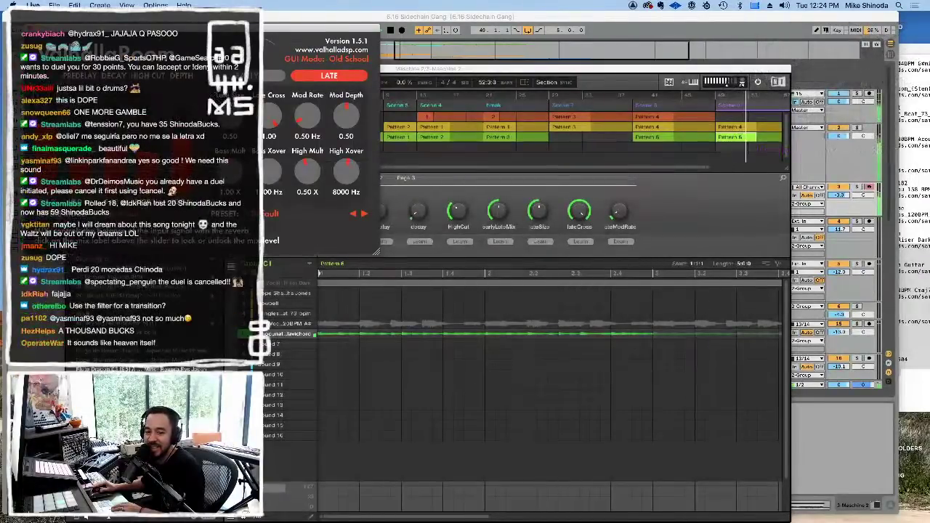
{"action": "left_click", "coordinate": [17, 27]}
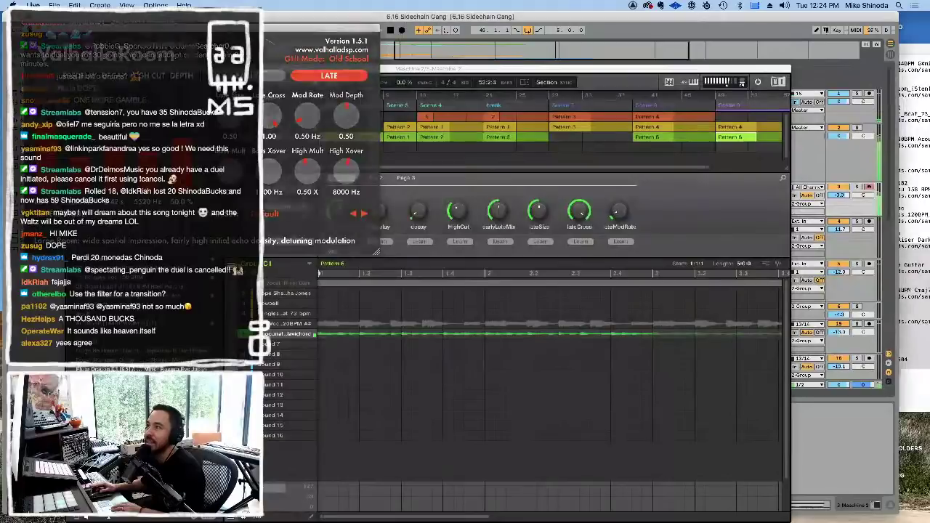
Step: Play the arrangement from bar 29 and reopen the Maschine window lower so both timelines can be followed
{"action": "left_click_drag", "start_coordinate": [331, 70], "coordinate": [329, 284]}
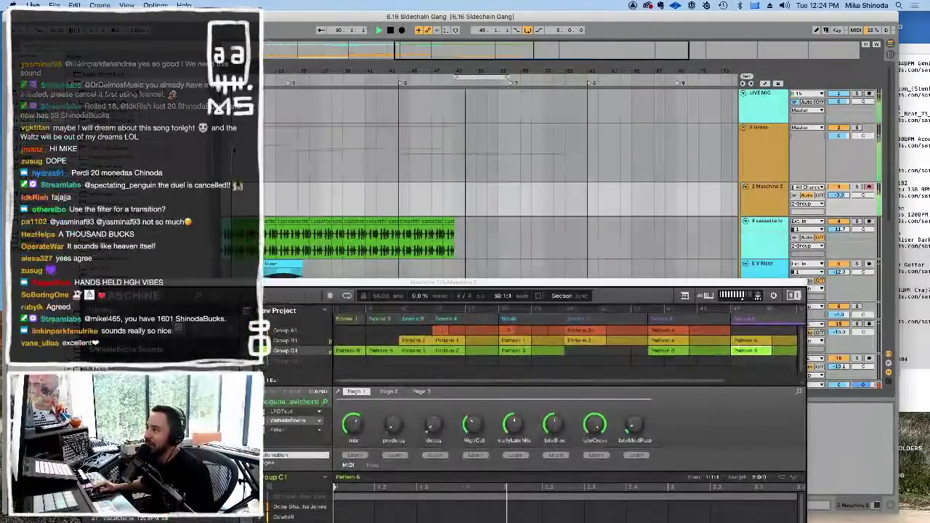
{"action": "left_click", "coordinate": [233, 149]}
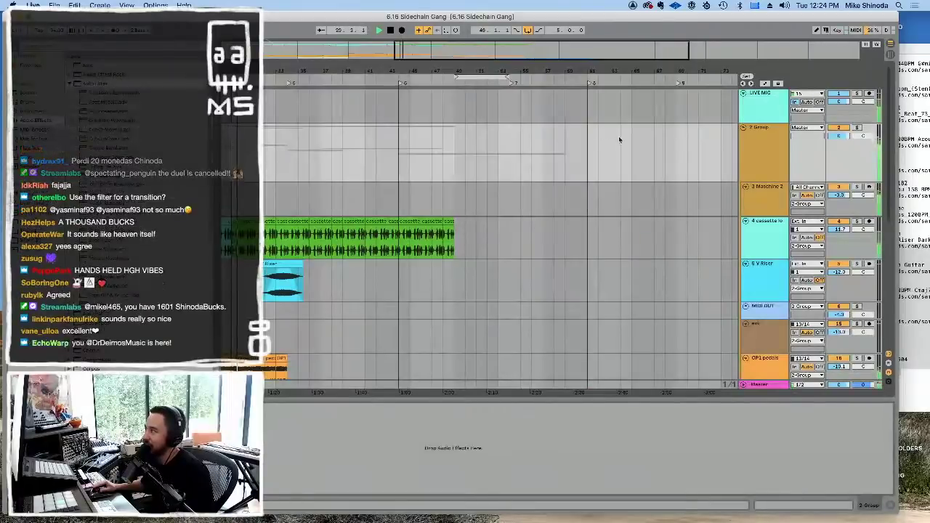
{"action": "left_click", "coordinate": [765, 195]}
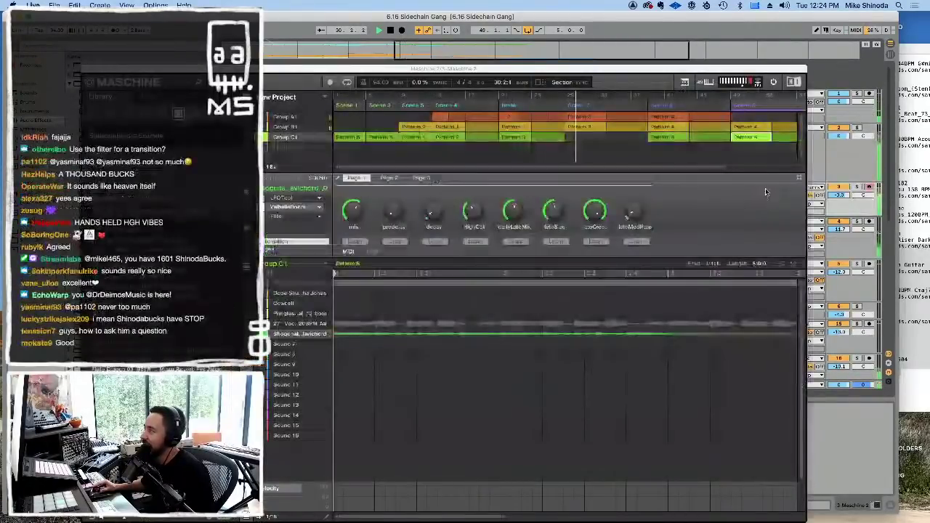
{"action": "left_click_drag", "start_coordinate": [622, 71], "coordinate": [584, 239]}
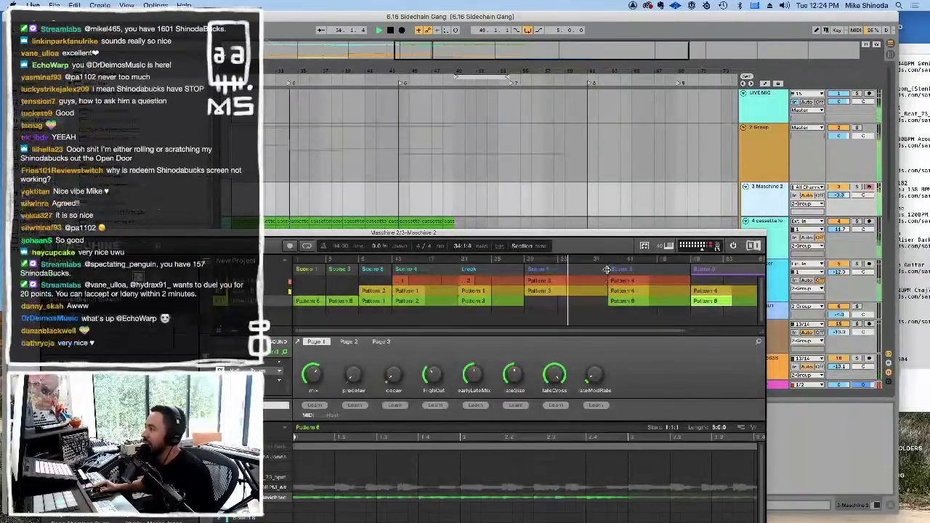
Step: Shorten Scene 7 in Maschine, insert a duplicate of it right behind, and remove the drum patterns from the duplicate and the following scene
{"action": "left_click_drag", "start_coordinate": [607, 269], "coordinate": [566, 274]}
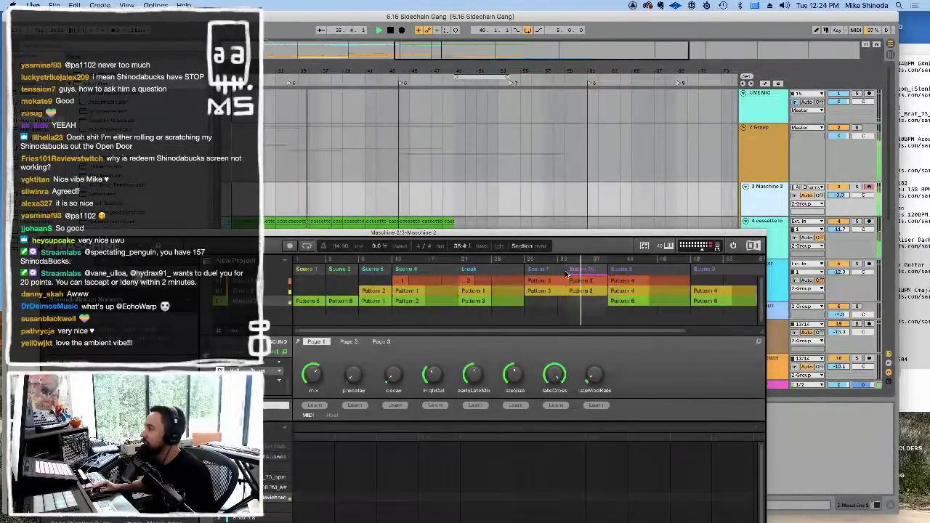
{"action": "right_click", "coordinate": [580, 285]}
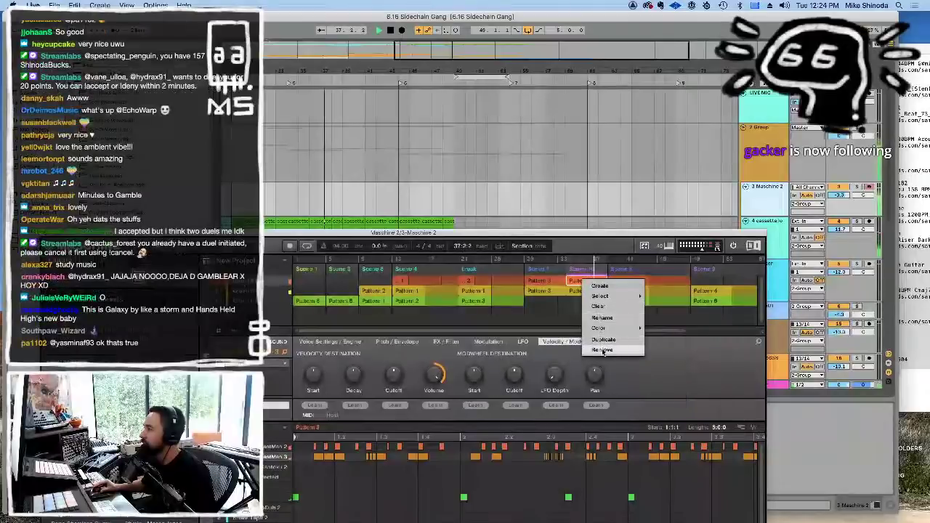
{"action": "left_click", "coordinate": [602, 349]}
{"action": "left_click", "coordinate": [627, 281]}
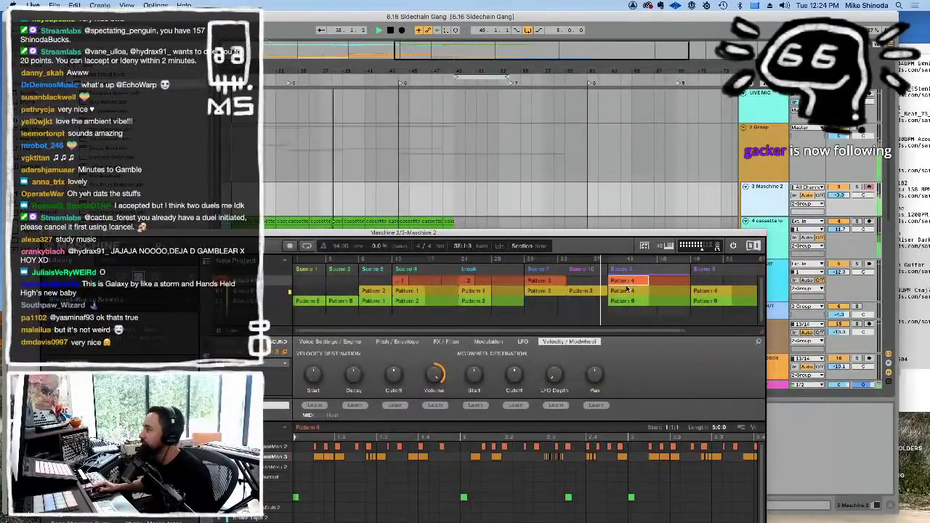
{"action": "right_click", "coordinate": [634, 280]}
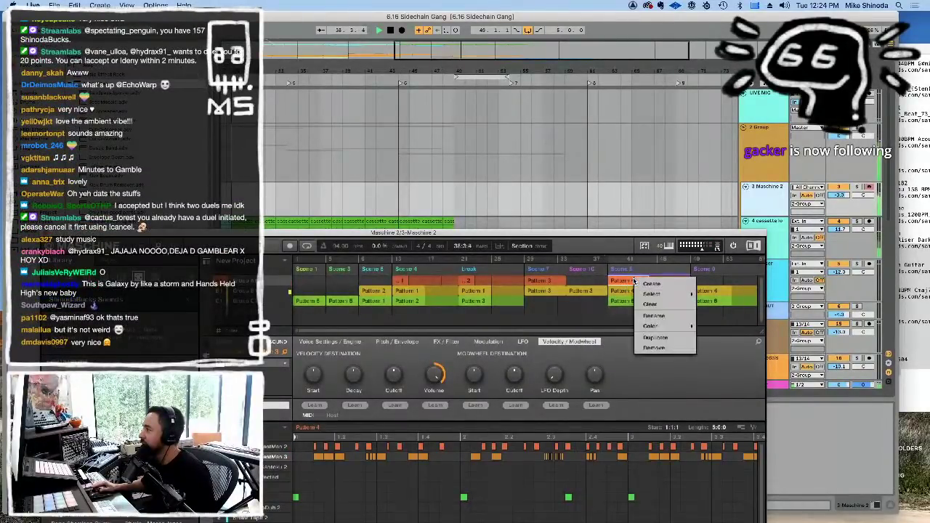
{"action": "left_click", "coordinate": [653, 348]}
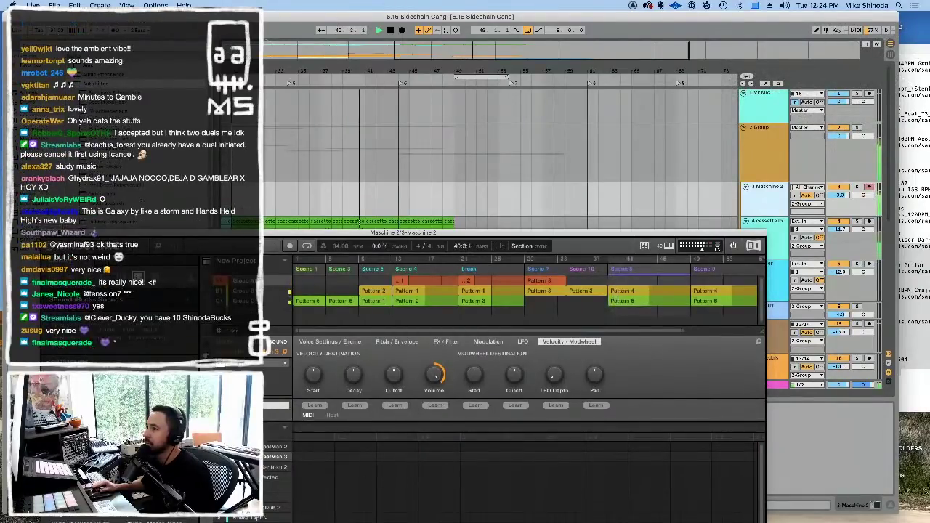
Step: Hide the plug-in window and delete the cassette loop clips that run past locator 6
{"action": "key", "text": "super+alt+p"}
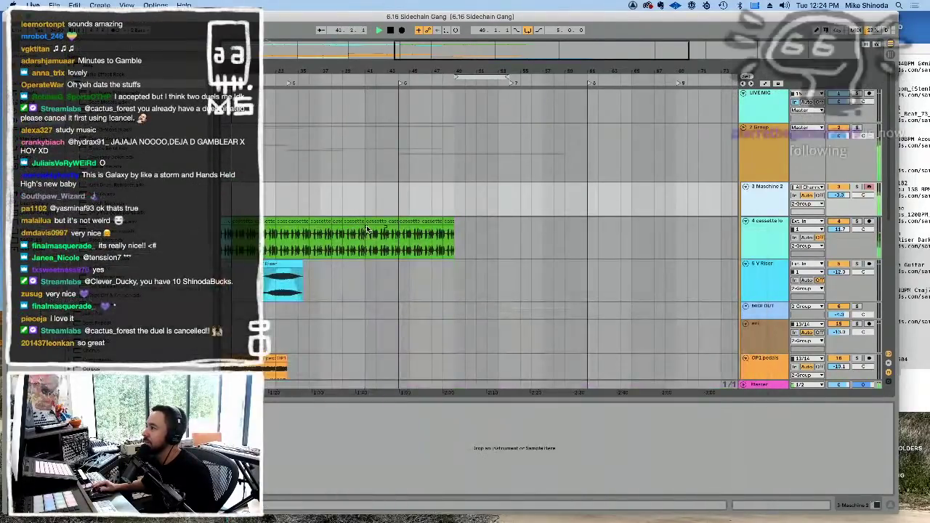
{"action": "left_click_drag", "start_coordinate": [466, 238], "coordinate": [402, 234]}
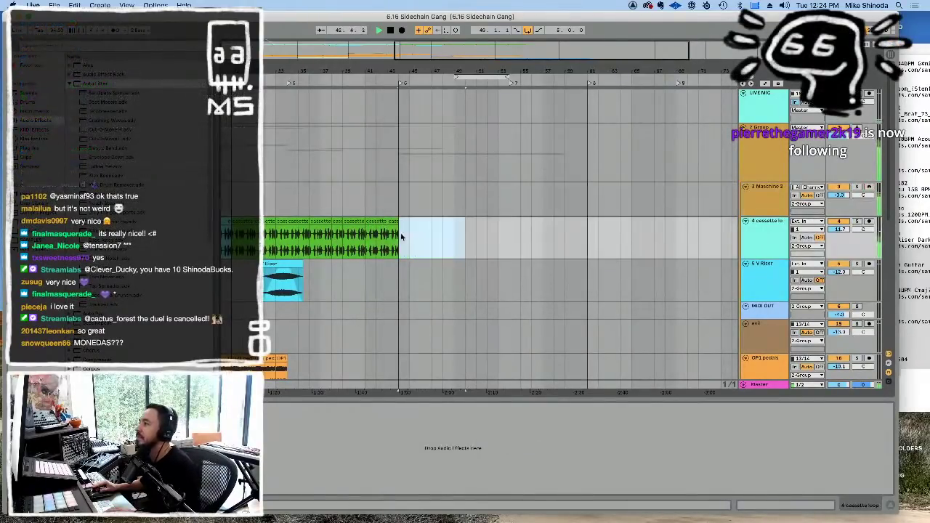
{"action": "key", "text": "Delete"}
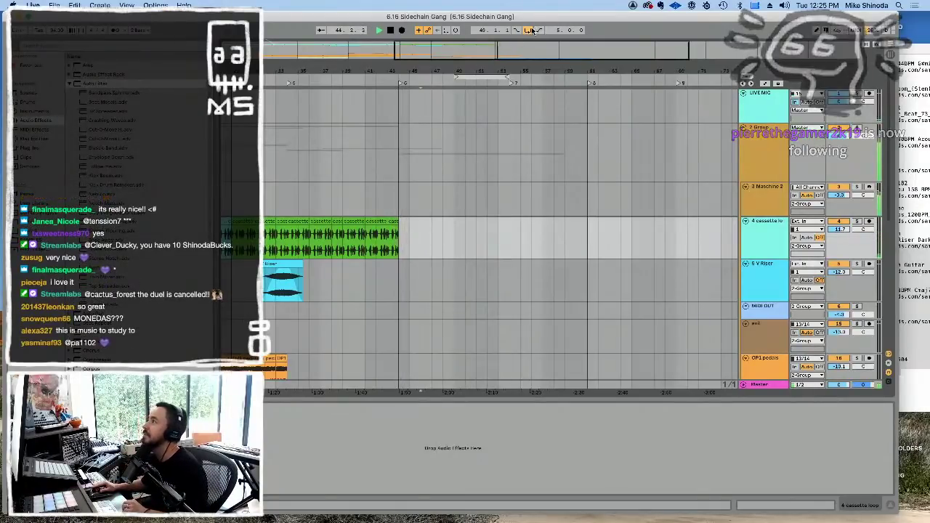
Step: Delete the last 20-Audio 1 clip, which extends past locator 7 on the recorded audio track
{"action": "scroll", "coordinate": [529, 178], "scroll_direction": "down", "scroll_amount": 8}
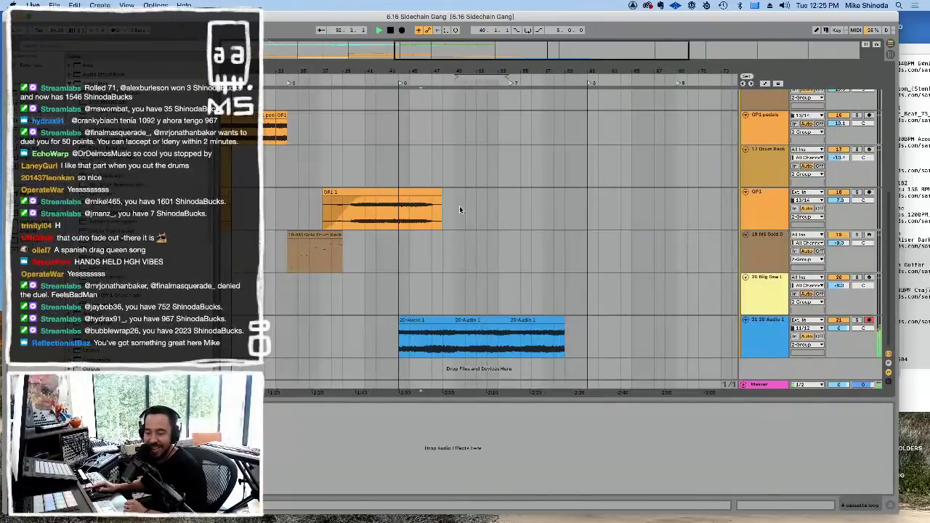
{"action": "left_click", "coordinate": [560, 320]}
{"action": "key", "text": "Delete"}
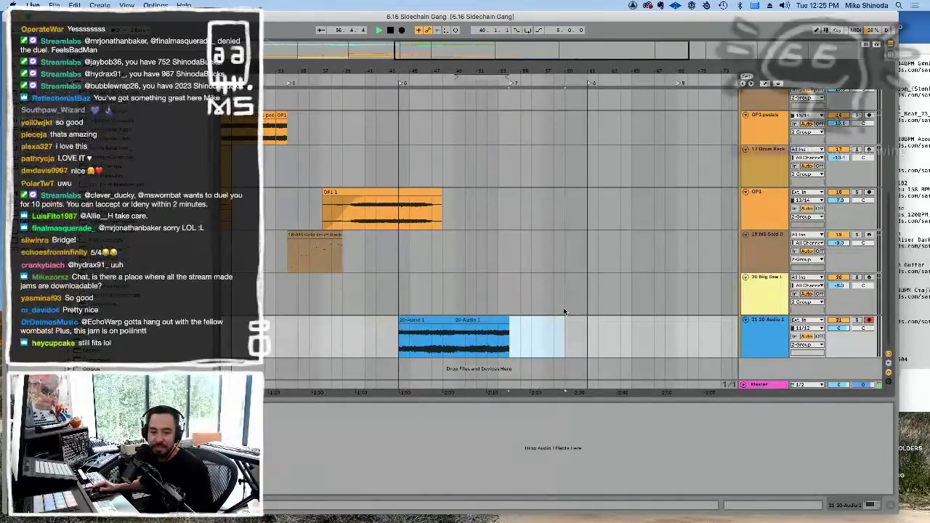
Step: Rename locator 8 to "end" and move it to bar 63
{"action": "scroll", "coordinate": [568, 299], "scroll_direction": "up", "scroll_amount": 3}
{"action": "scroll", "coordinate": [614, 245], "scroll_direction": "up", "scroll_amount": 5}
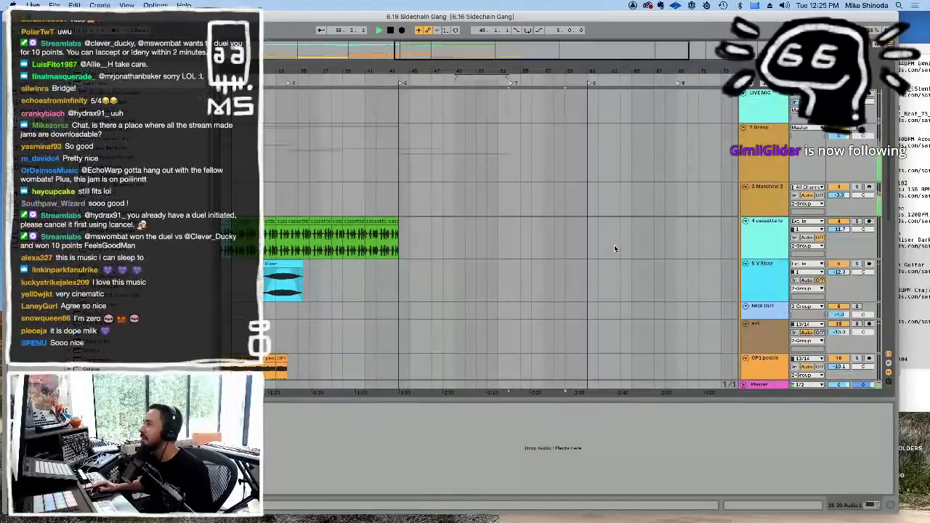
{"action": "right_click", "coordinate": [589, 85]}
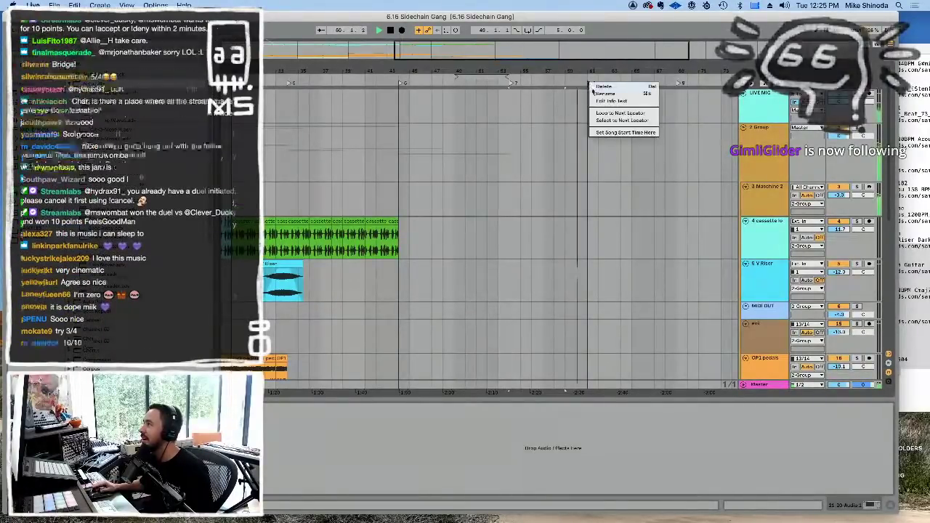
{"action": "left_click", "coordinate": [596, 96]}
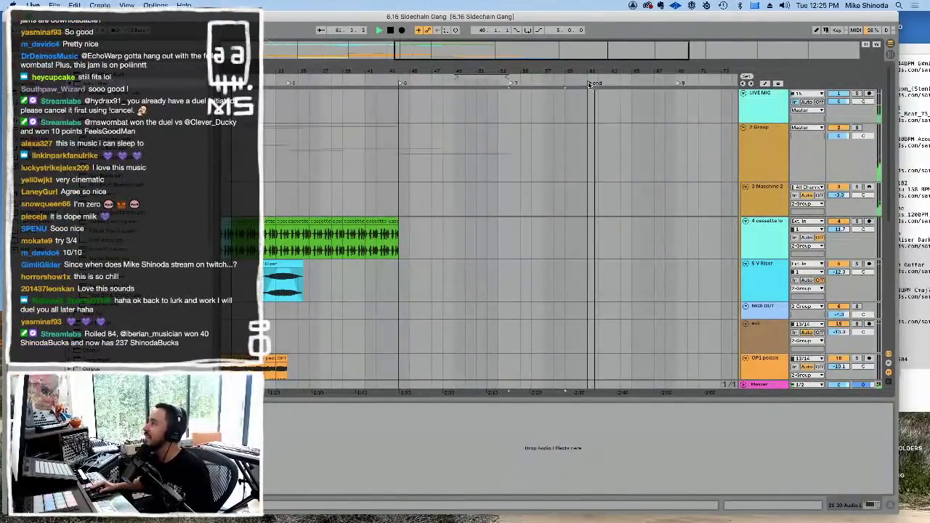
{"action": "left_click_drag", "start_coordinate": [588, 85], "coordinate": [610, 85]}
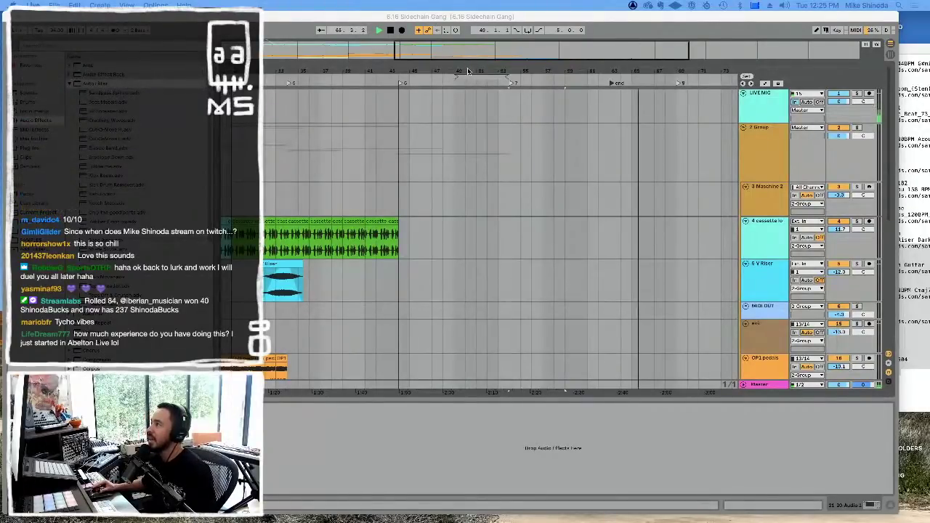
Step: Stop playback, select the 2 Group tracks from locator 7 back to the song start, and turn on arrangement looping
{"action": "left_click_drag", "start_coordinate": [460, 68], "coordinate": [531, 100]}
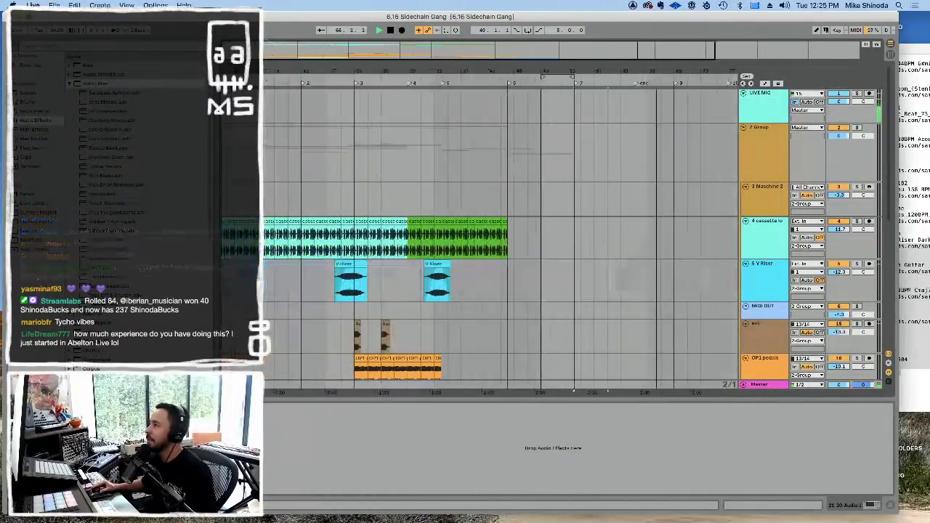
{"action": "key", "text": "space"}
{"action": "left_click_drag", "start_coordinate": [573, 162], "coordinate": [221, 147]}
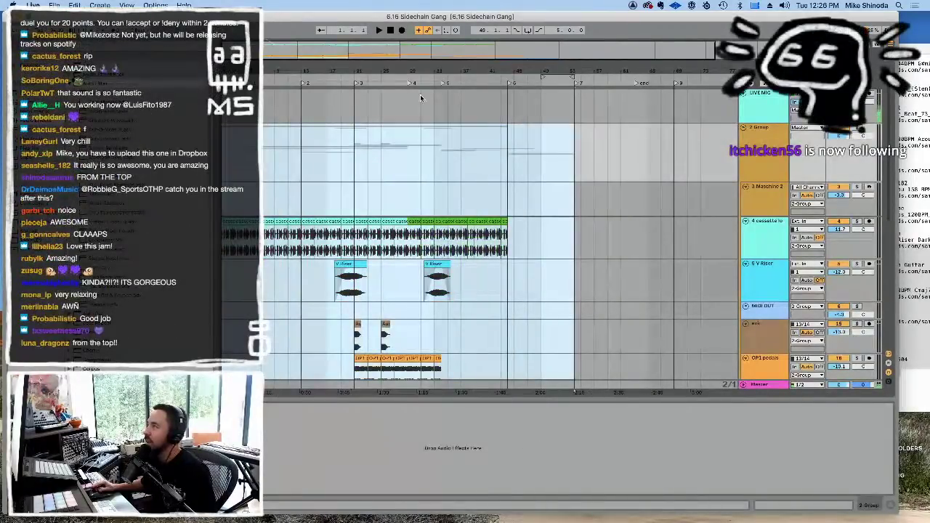
{"action": "left_click", "coordinate": [528, 30]}
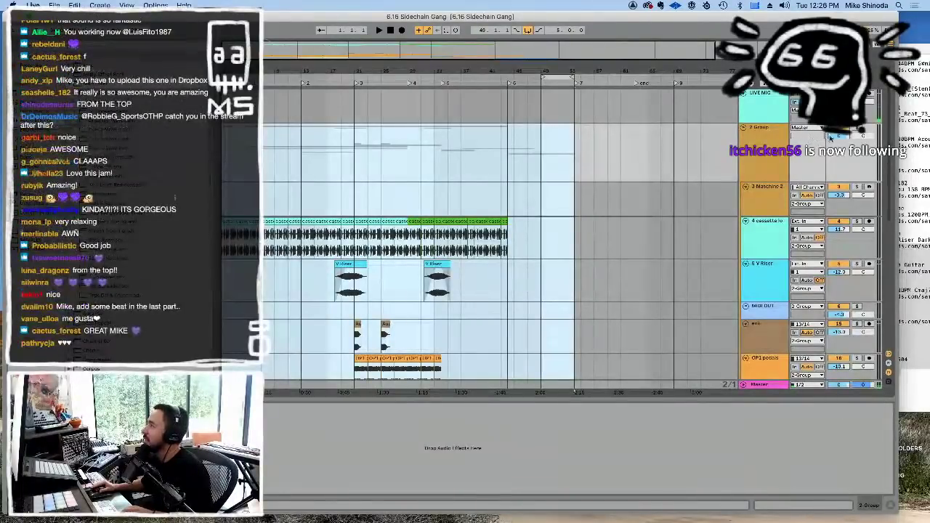
Step: Play the song from the top with the 2 Group volume lowered to -22.5 dB, and extend the loop back to bar 1 for 53 bars
{"action": "left_click", "coordinate": [836, 136]}
{"action": "key", "text": "space"}
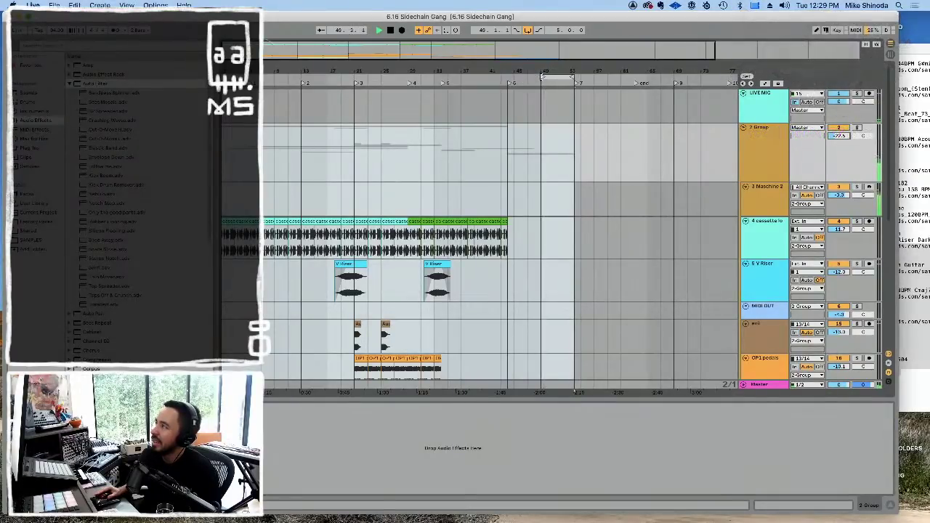
{"action": "left_click", "coordinate": [544, 77]}
{"action": "left_click_drag", "start_coordinate": [544, 77], "coordinate": [221, 77]}
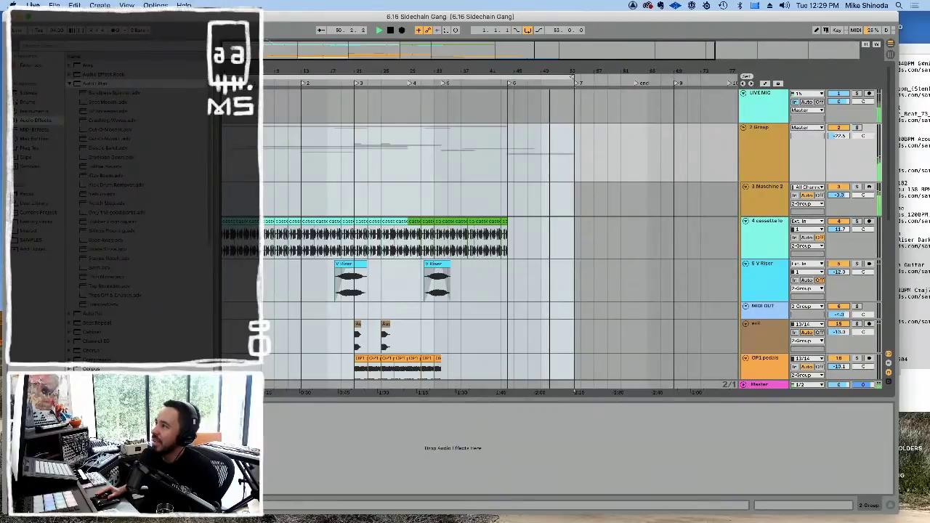